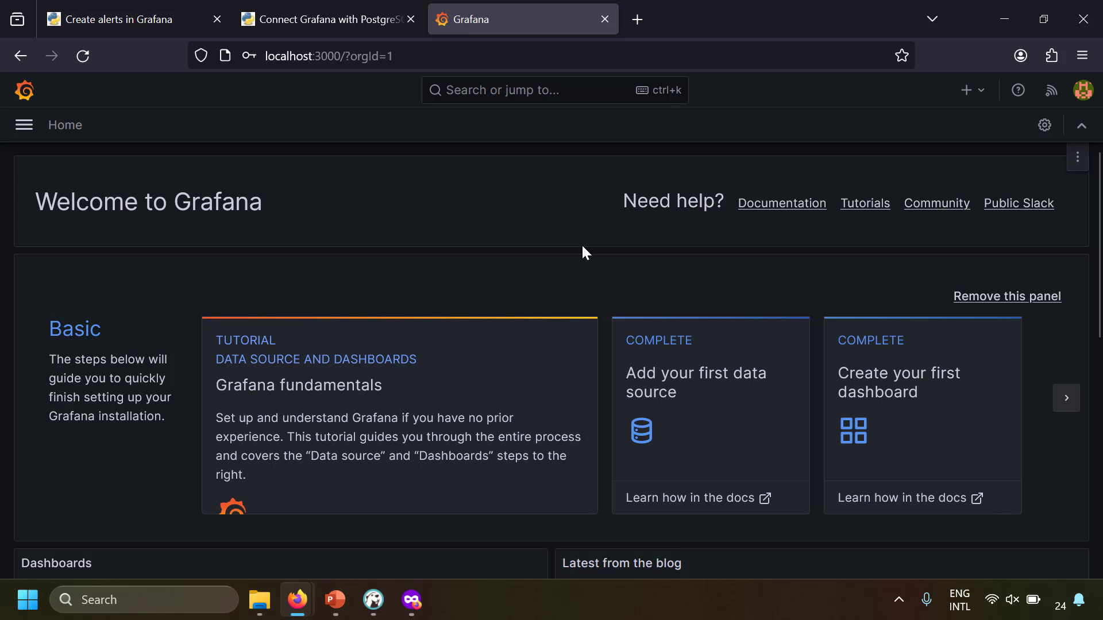
Open the list of configured data sources under Connections in Grafana
{"action": "left_click", "coordinate": [23, 125]}
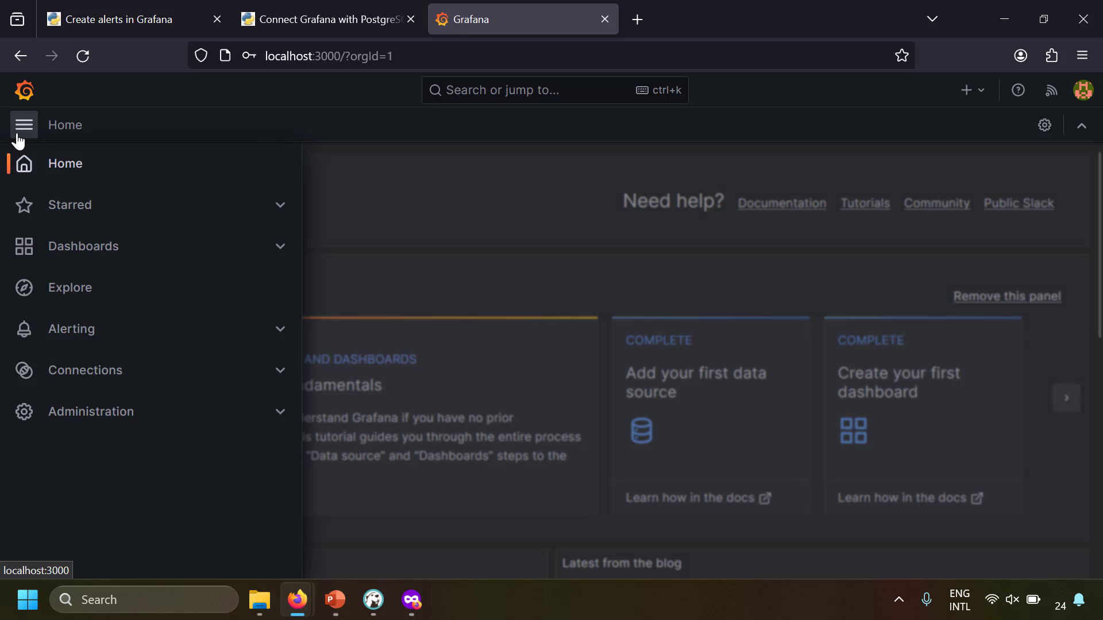
{"action": "left_click", "coordinate": [108, 377]}
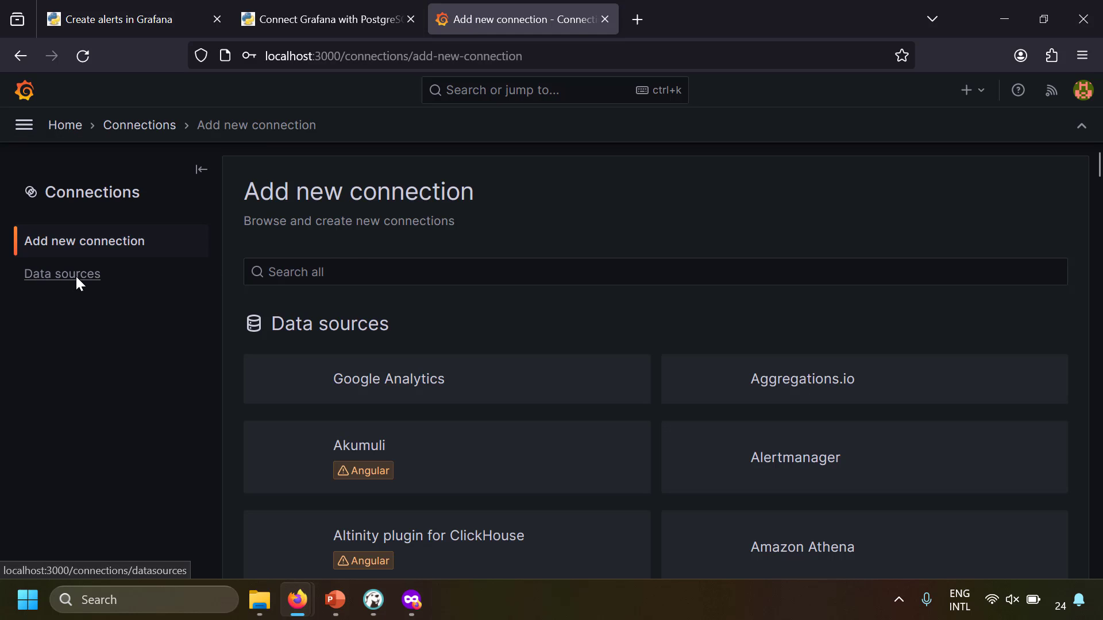
{"action": "left_click", "coordinate": [75, 274]}
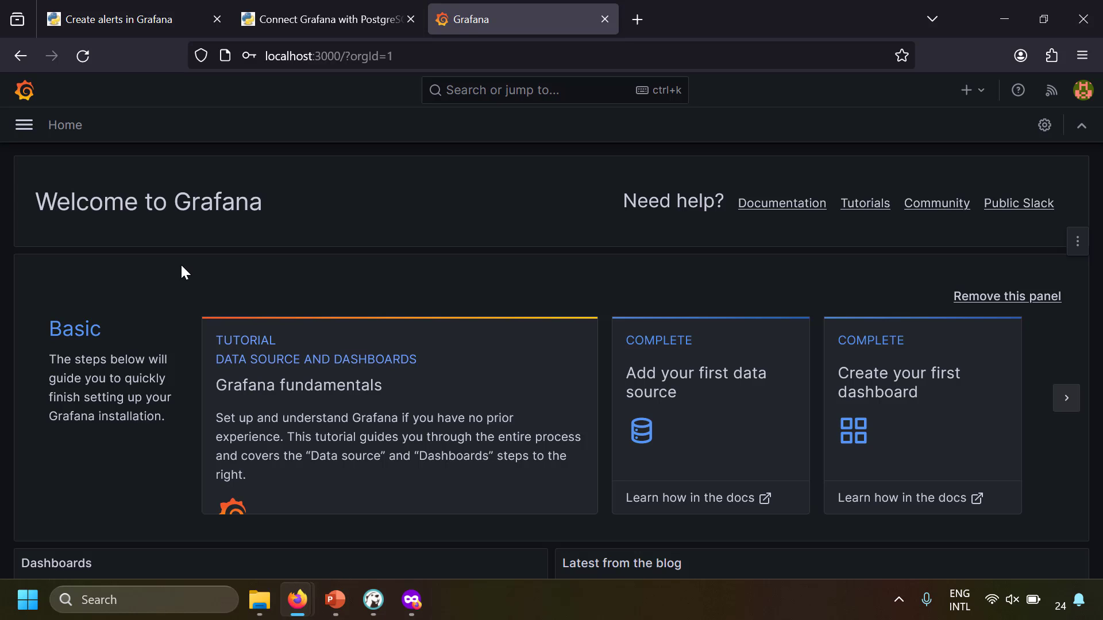
Switch to the Taming Python PostgreSQL post and scroll to its dummy-data insert SQL
{"action": "left_click", "coordinate": [306, 20]}
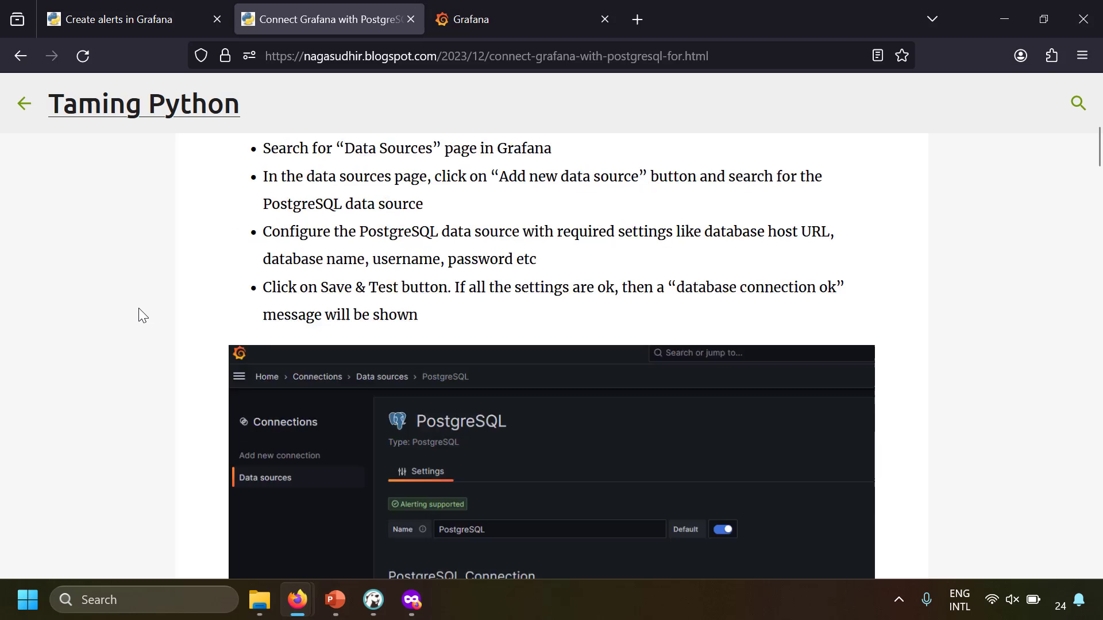
{"action": "scroll", "coordinate": [139, 308], "scroll_direction": "up", "scroll_amount": 4}
{"action": "scroll", "coordinate": [139, 307], "scroll_direction": "down", "scroll_amount": 3}
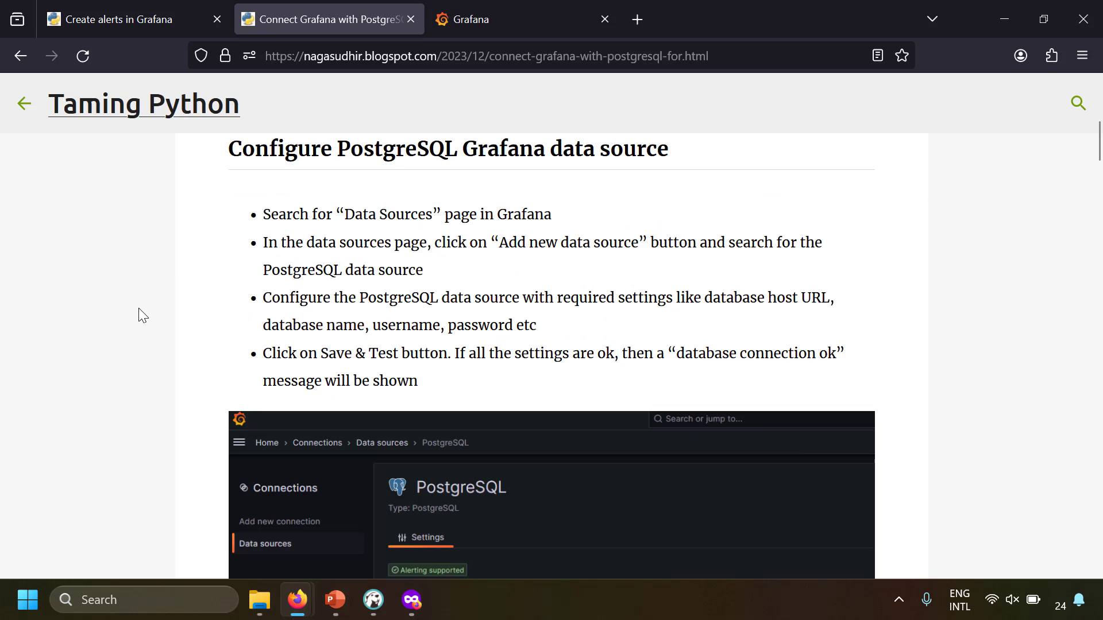
{"action": "scroll", "coordinate": [139, 307], "scroll_direction": "down", "scroll_amount": 10}
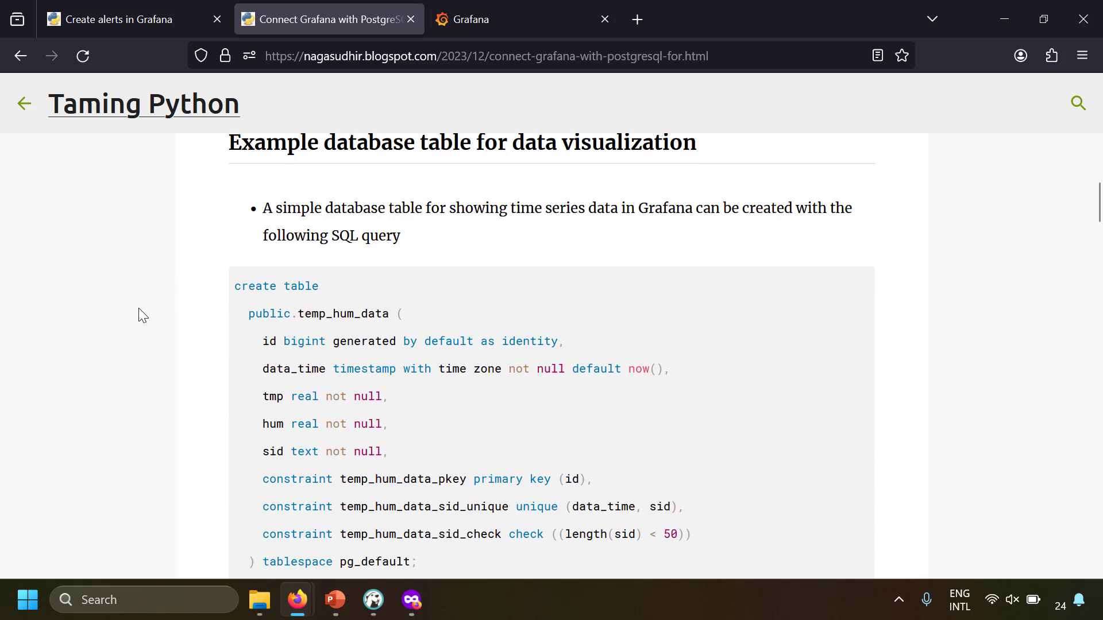
{"action": "scroll", "coordinate": [139, 309], "scroll_direction": "down", "scroll_amount": 8}
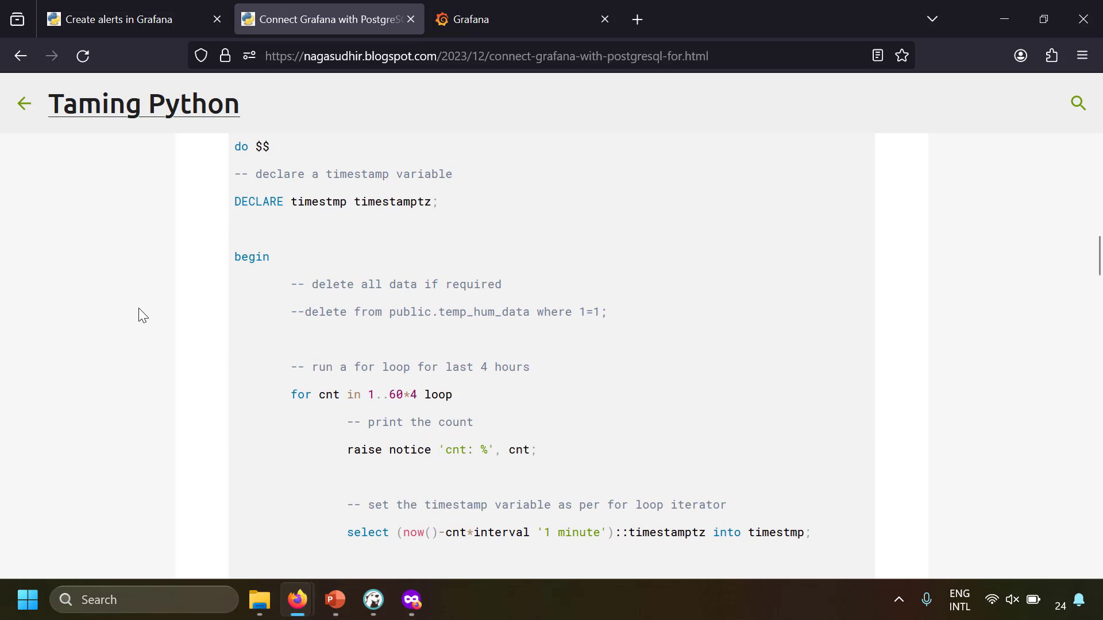
{"action": "scroll", "coordinate": [143, 315], "scroll_direction": "down", "scroll_amount": 3}
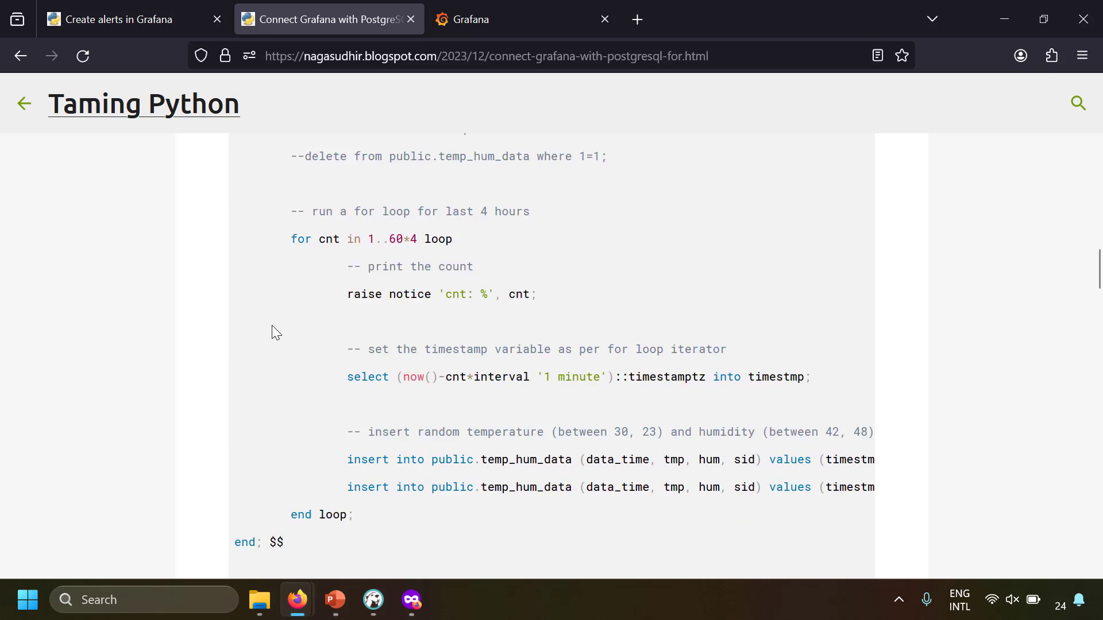
{"action": "scroll", "coordinate": [271, 325], "scroll_direction": "up", "scroll_amount": 13}
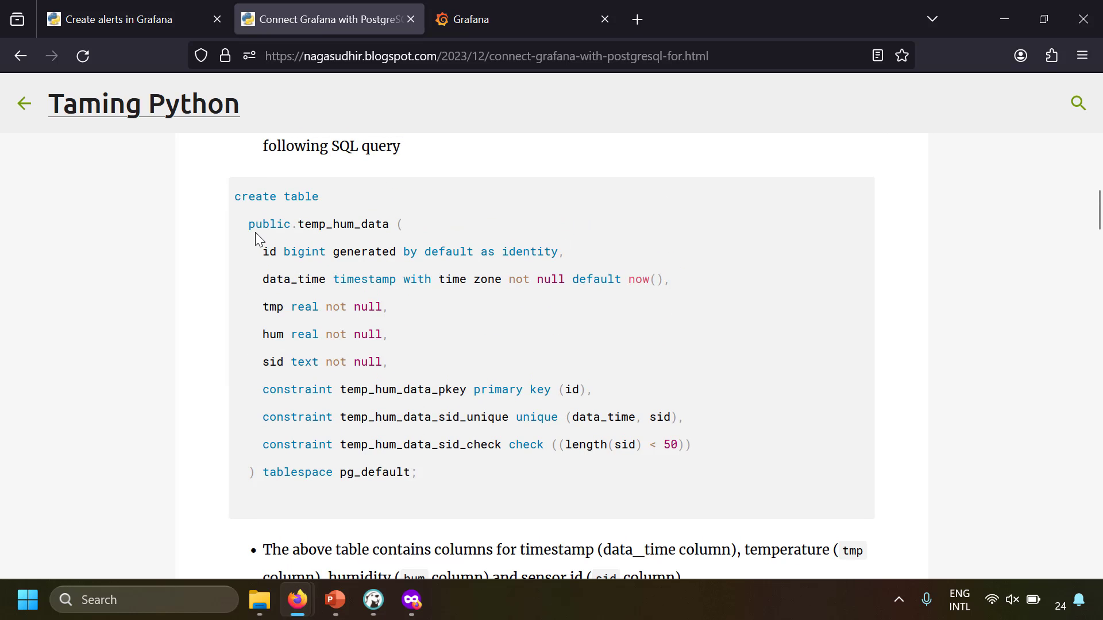
{"action": "scroll", "coordinate": [269, 266], "scroll_direction": "down", "scroll_amount": 8}
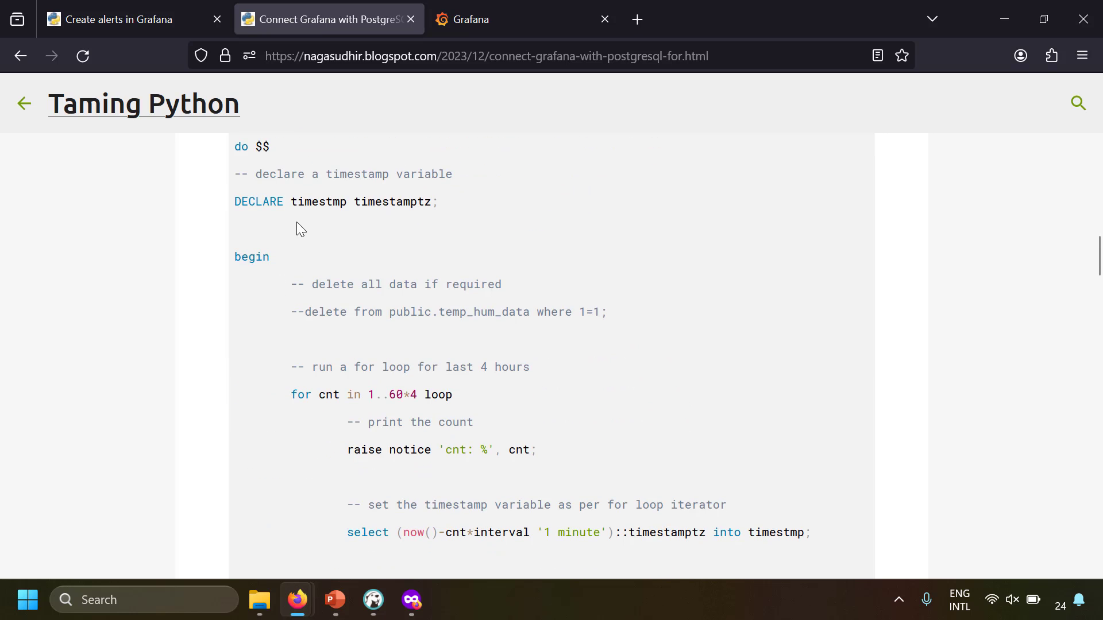
{"action": "left_click_drag", "start_coordinate": [296, 222], "coordinate": [371, 430]}
{"action": "left_click", "coordinate": [377, 437]}
{"action": "scroll", "coordinate": [377, 424], "scroll_direction": "up", "scroll_amount": 3}
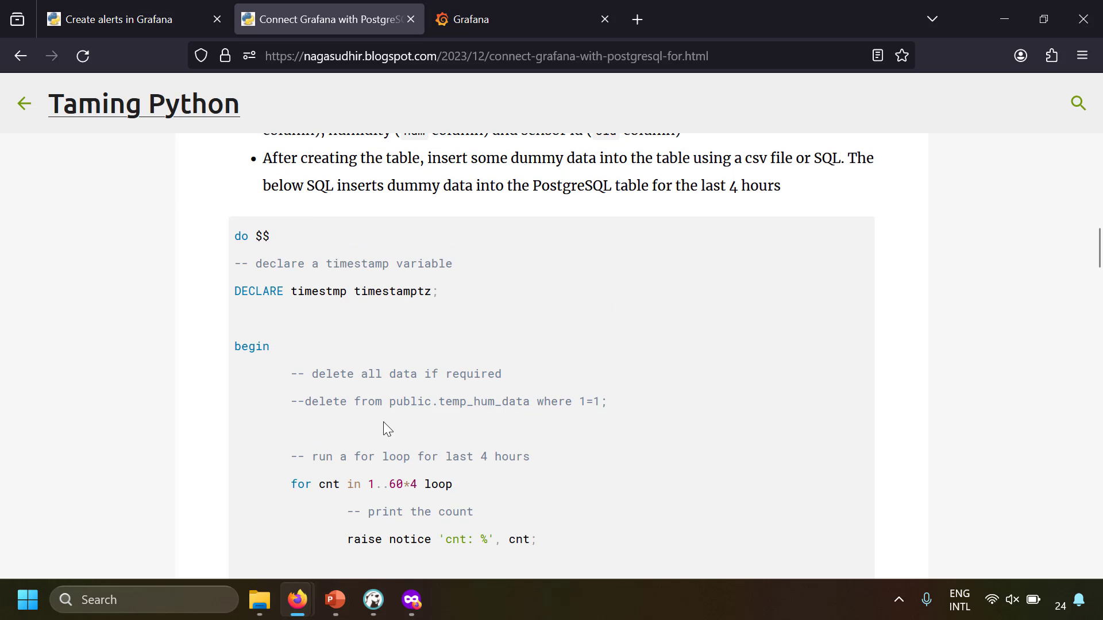
Run DBeaver's Script-6 to refill temp_hum_data with random dummy readings
{"action": "key", "text": "alt+Tab"}
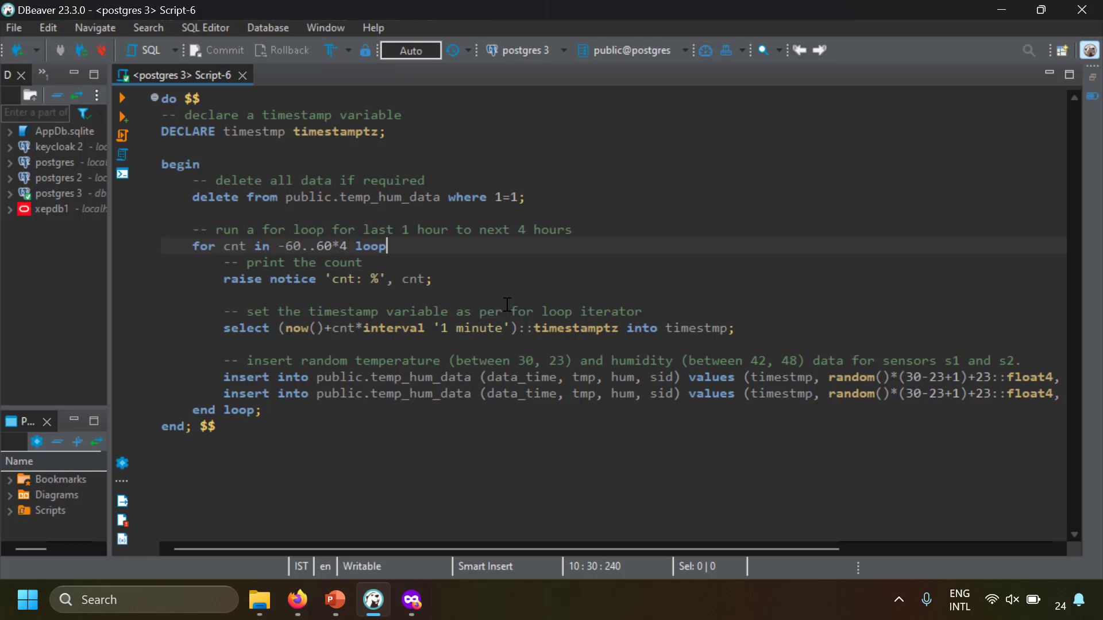
{"action": "left_click", "coordinate": [510, 268]}
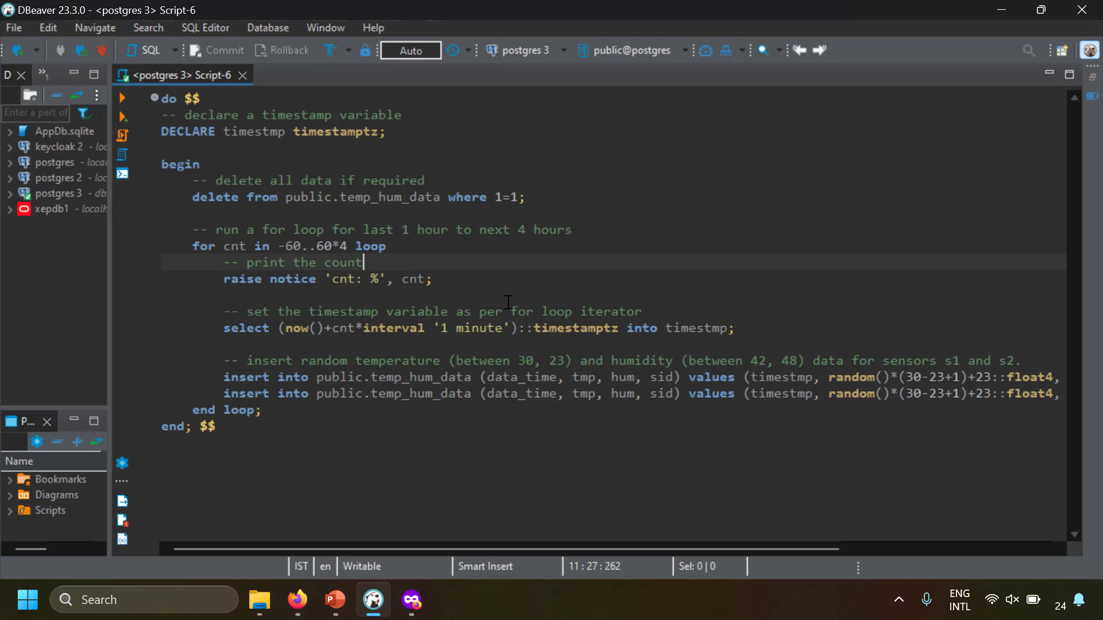
{"action": "left_click", "coordinate": [124, 133]}
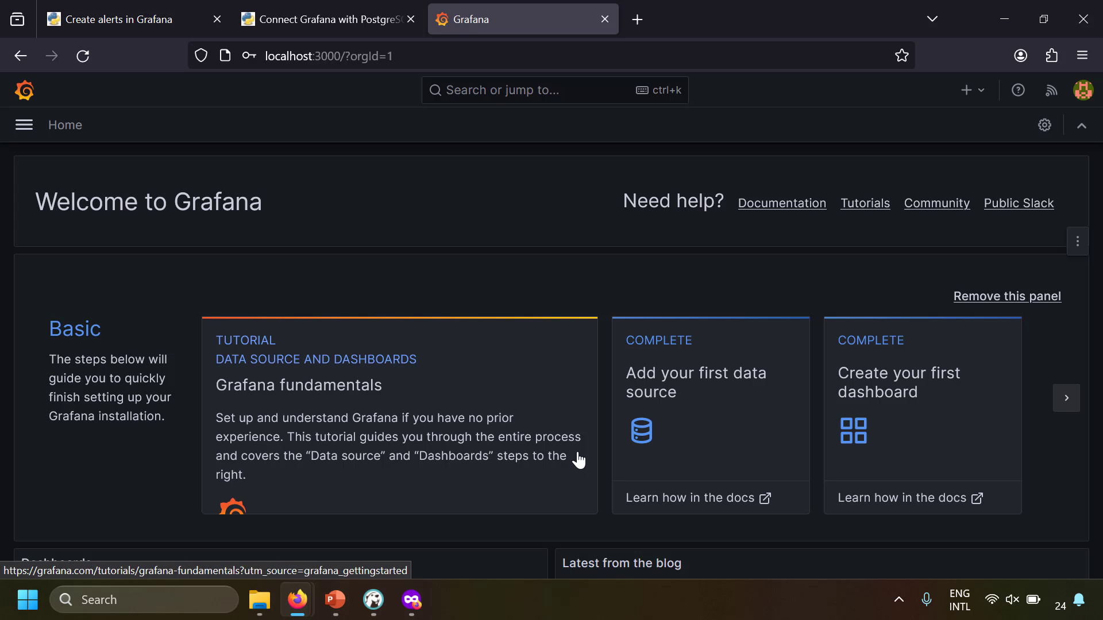
Create a new dashboard and add a visualization panel on the Temp Hum DB data source
{"action": "left_click", "coordinate": [23, 125]}
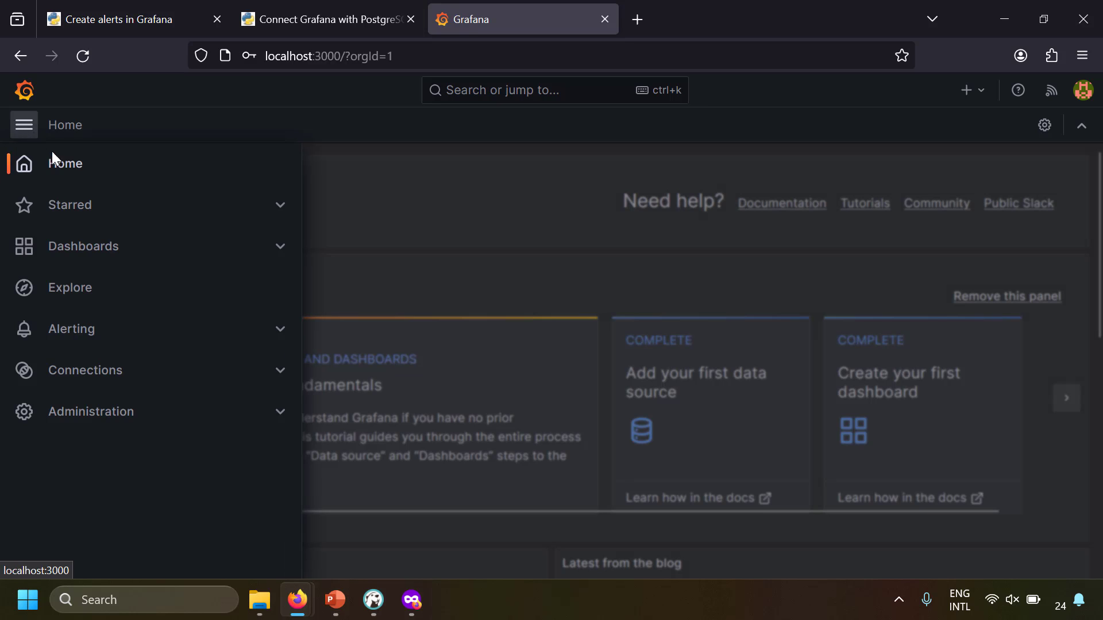
{"action": "left_click", "coordinate": [109, 252]}
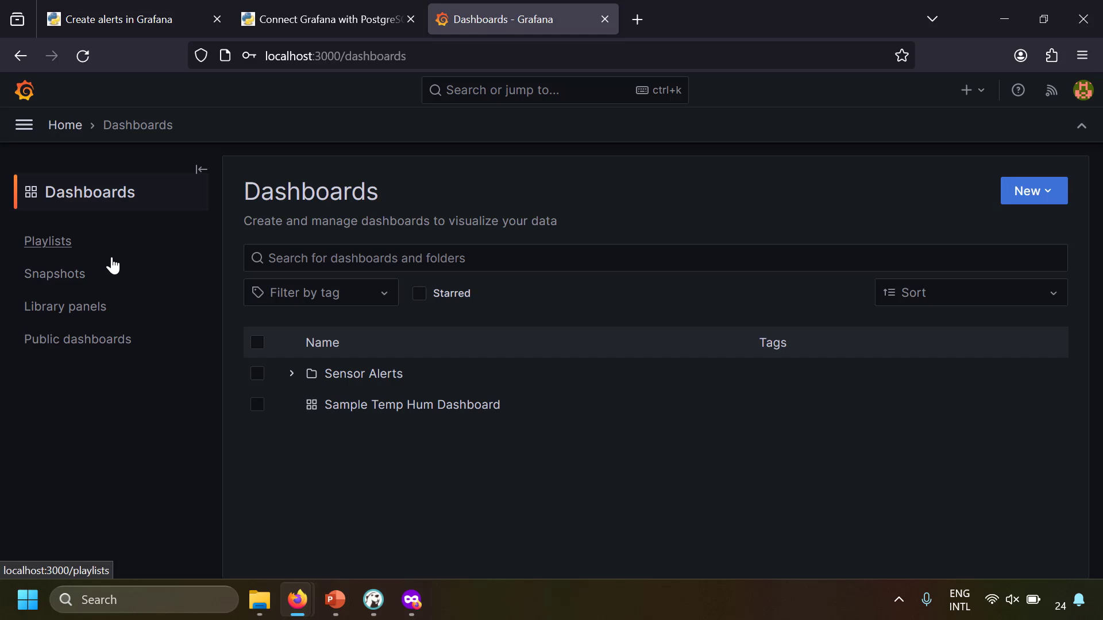
{"action": "left_click", "coordinate": [1008, 195]}
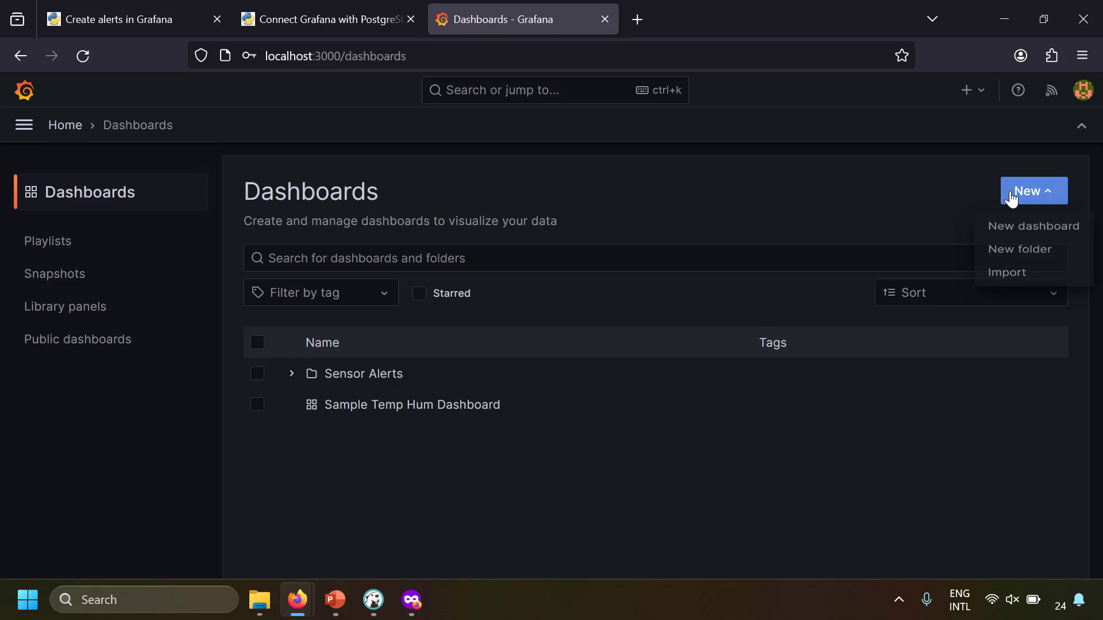
{"action": "left_click", "coordinate": [1036, 231]}
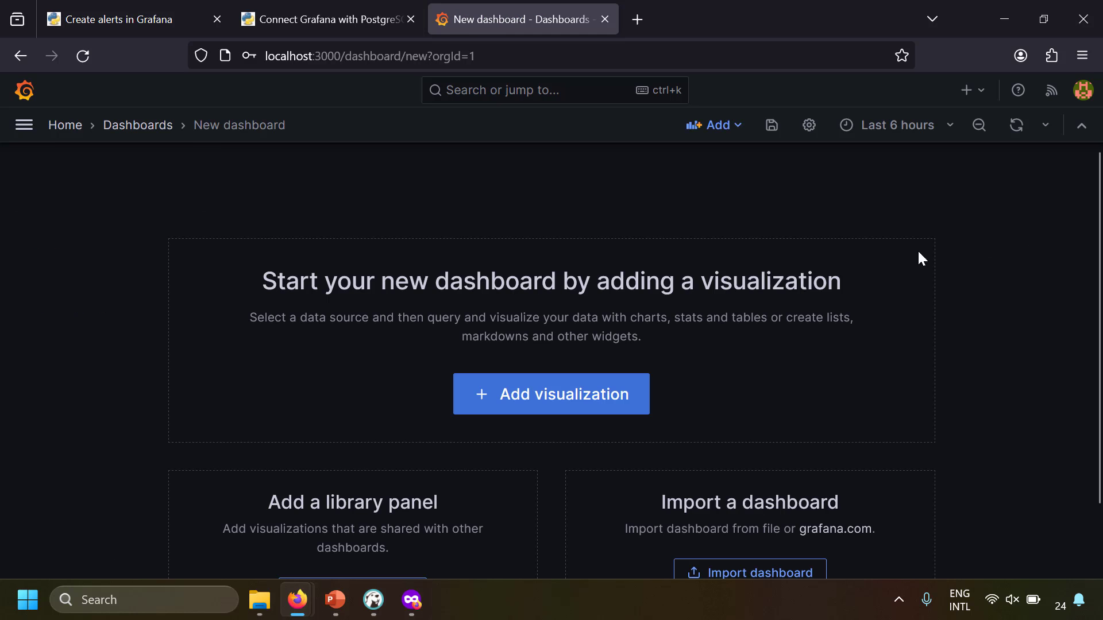
{"action": "left_click", "coordinate": [529, 407]}
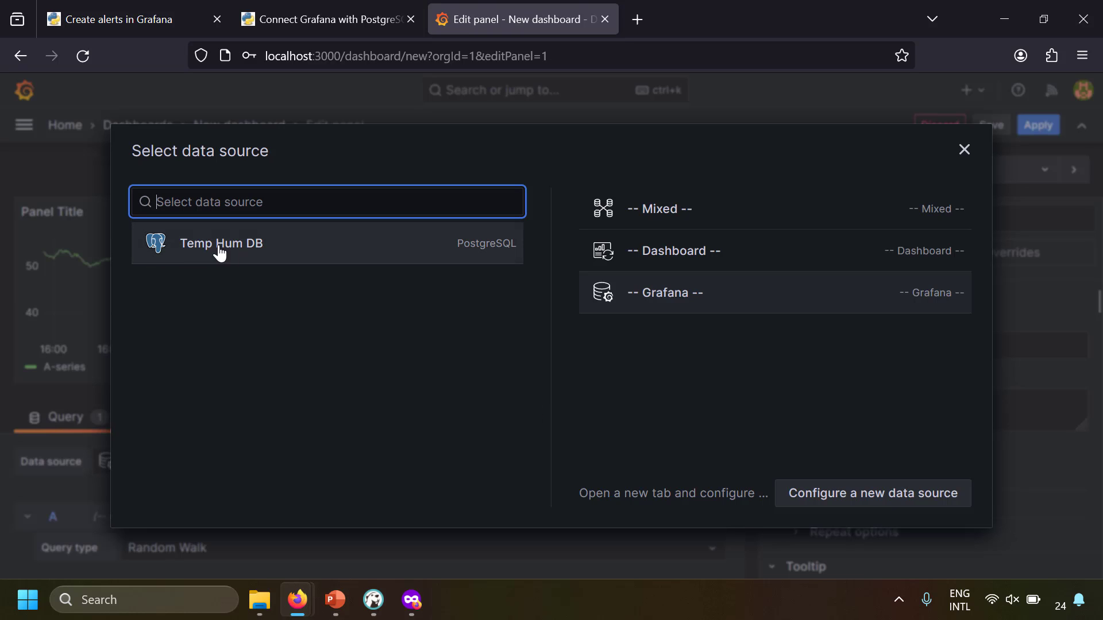
{"action": "left_click", "coordinate": [332, 263]}
{"action": "left_click_drag", "start_coordinate": [422, 391], "coordinate": [426, 279]}
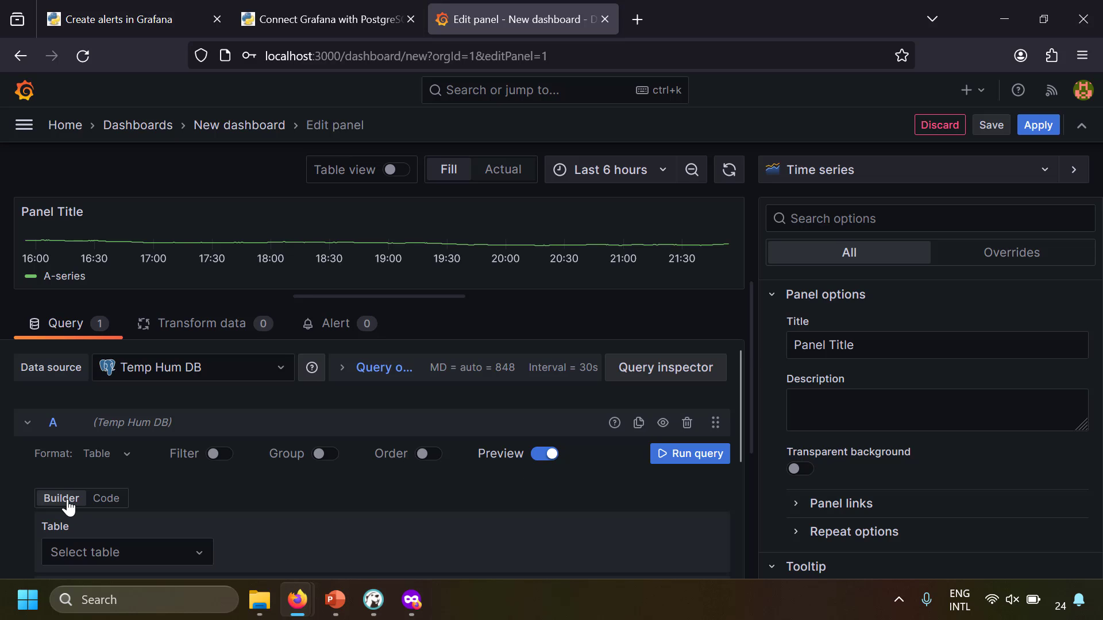
Paste the Sensor 1 Temperature SQL for sid 's1' in Code mode and run the query
{"action": "left_click", "coordinate": [108, 500]}
{"action": "scroll", "coordinate": [278, 441], "scroll_direction": "down", "scroll_amount": 1}
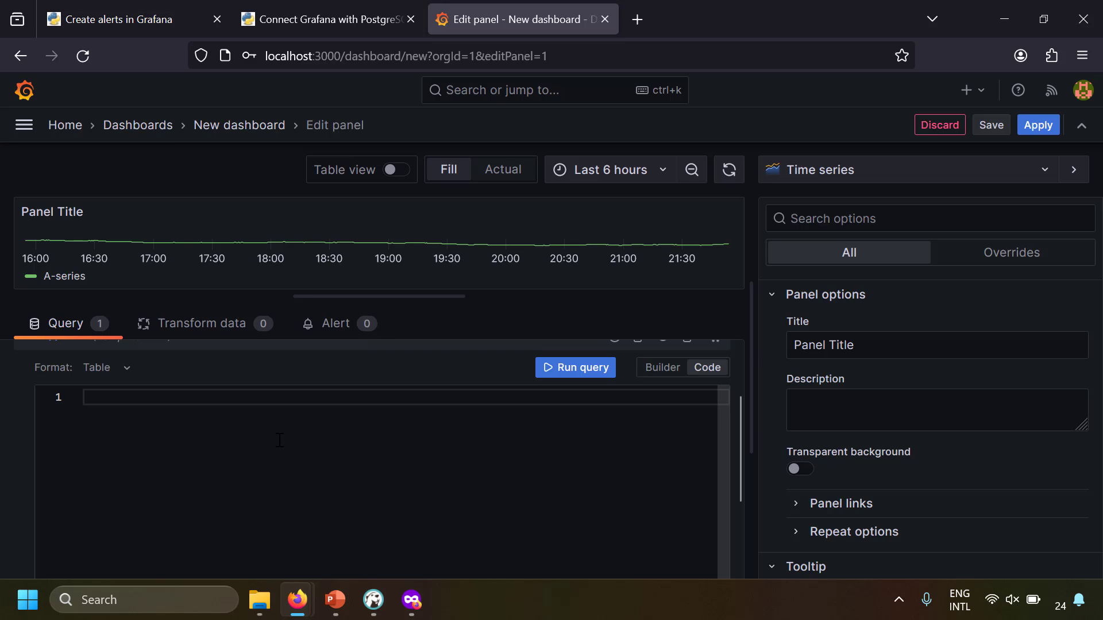
{"action": "left_click", "coordinate": [280, 441]}
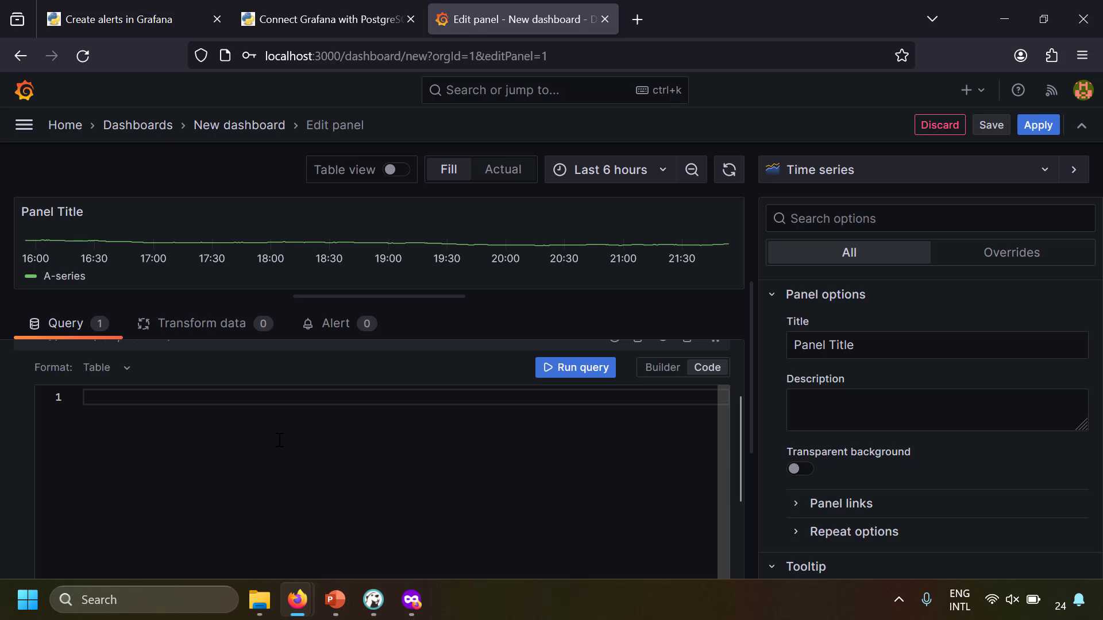
{"action": "type", "text": "select   data_time as \"time\",   tmp as \"Sensor 1 Temperature\" from   public.temp_hum_data where   sid = 's1'   AND $__timeFilter(data_time)"}
{"action": "left_click", "coordinate": [347, 462]}
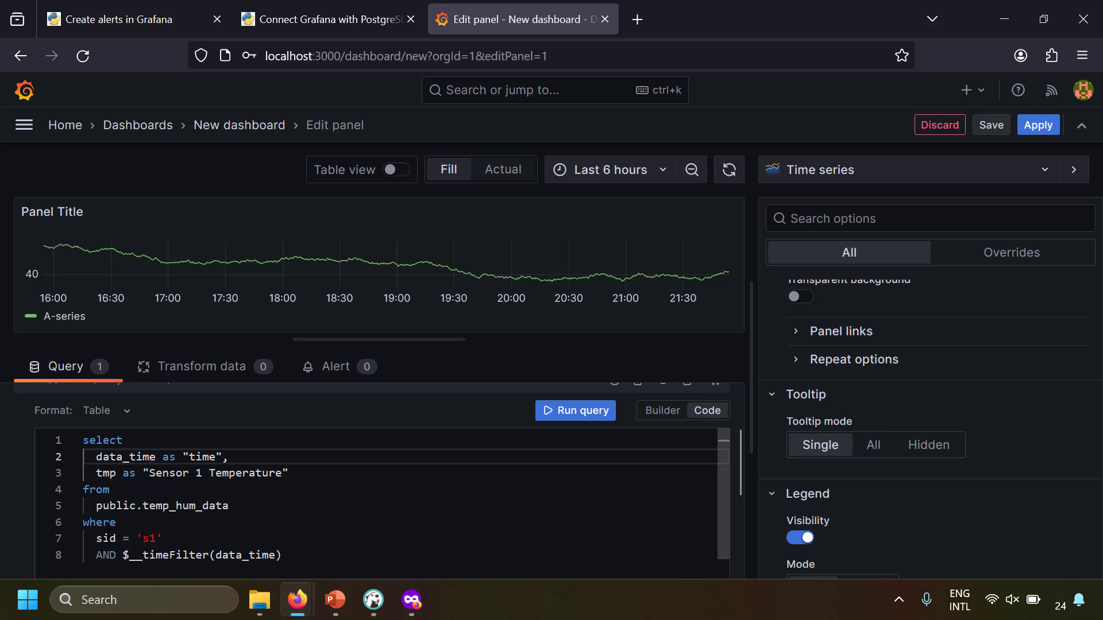
{"action": "left_click_drag", "start_coordinate": [97, 539], "coordinate": [282, 556]}
{"action": "left_click", "coordinate": [131, 556]}
{"action": "left_click", "coordinate": [348, 542]}
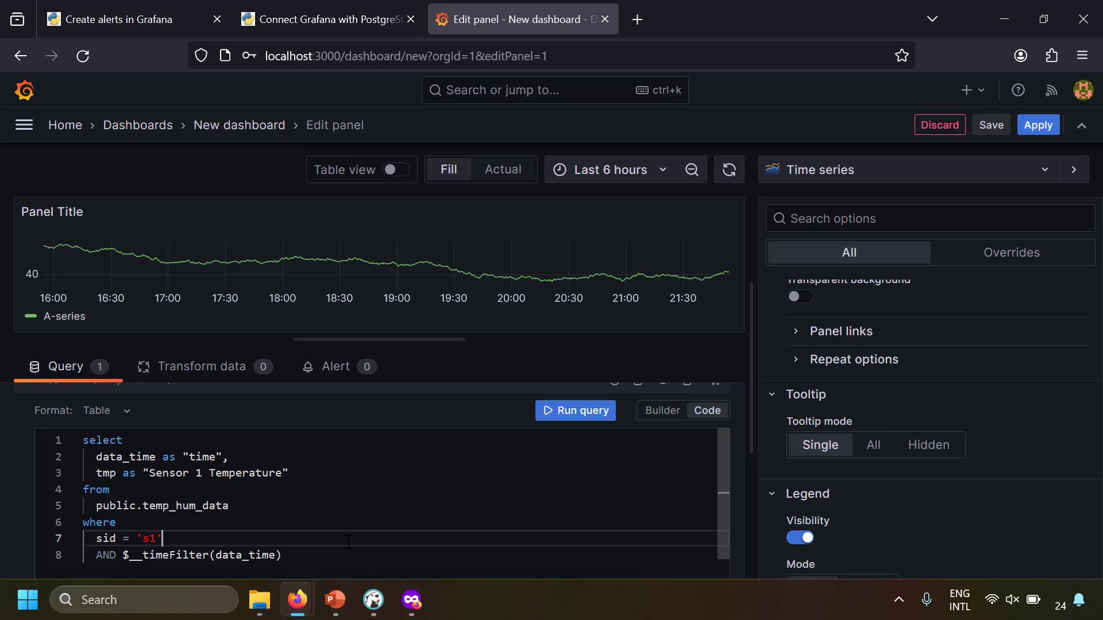
{"action": "left_click", "coordinate": [568, 411]}
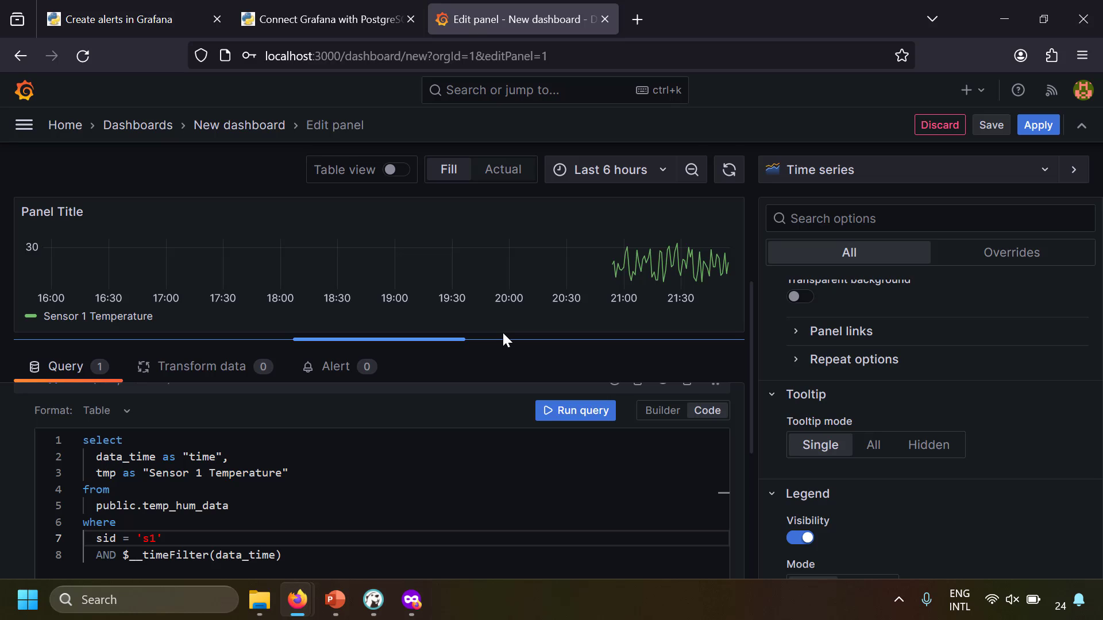
Set the panel time range to Last 1 hour and bring up the Save dashboard form
{"action": "left_click", "coordinate": [637, 172]}
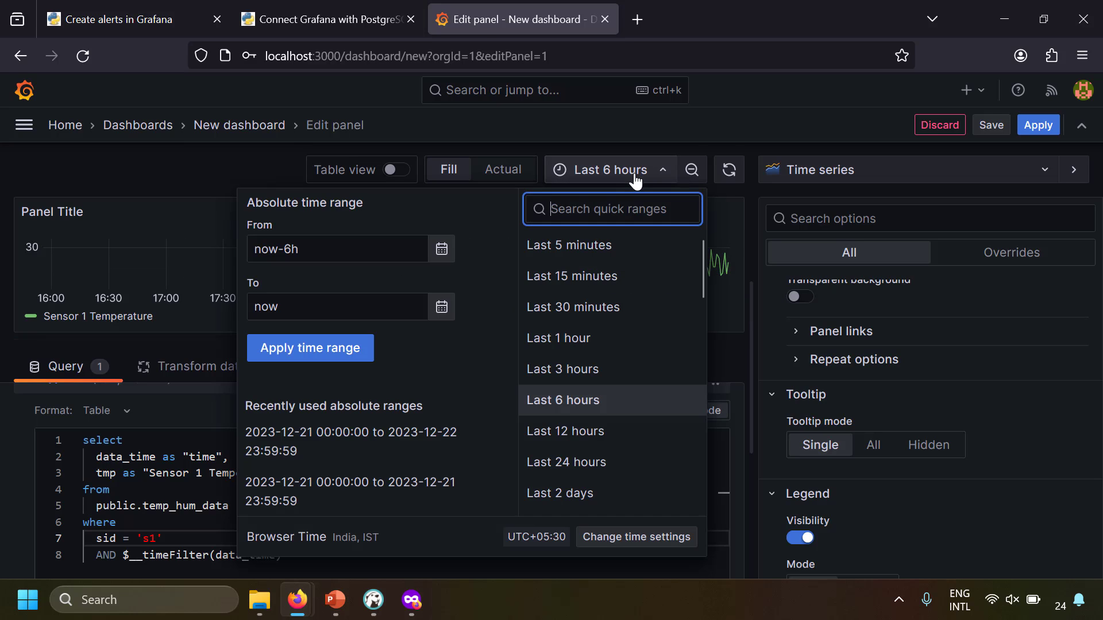
{"action": "left_click", "coordinate": [593, 355]}
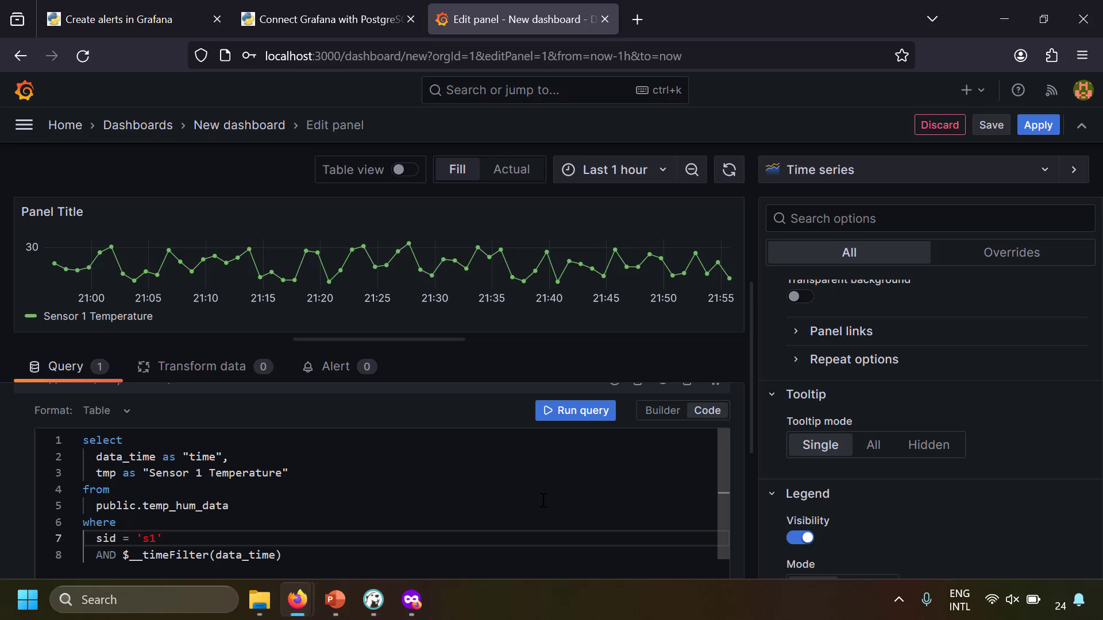
{"action": "left_click", "coordinate": [986, 130]}
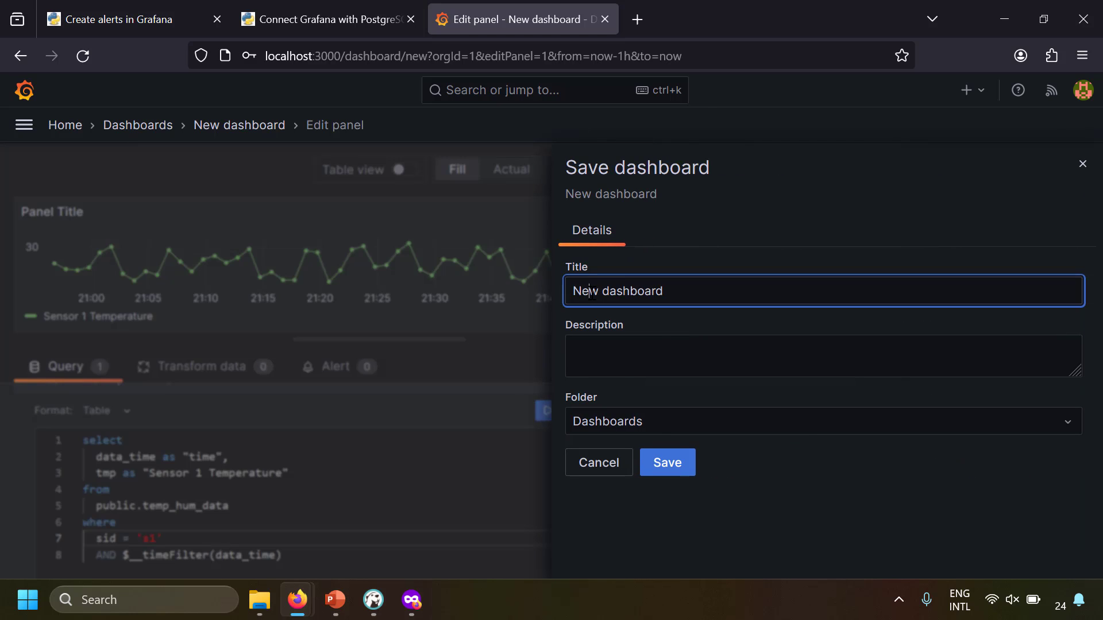
Retitle the dashboard 'sample dashboard' and save it
{"action": "double_click", "coordinate": [586, 291]}
{"action": "type", "text": "sample"}
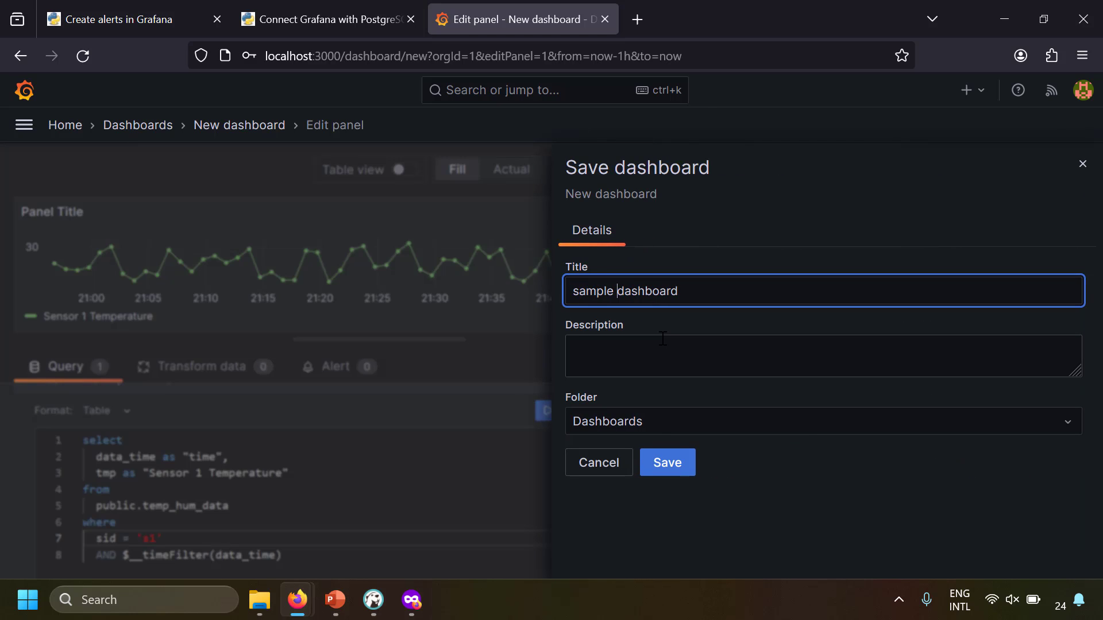
{"action": "left_click", "coordinate": [662, 461]}
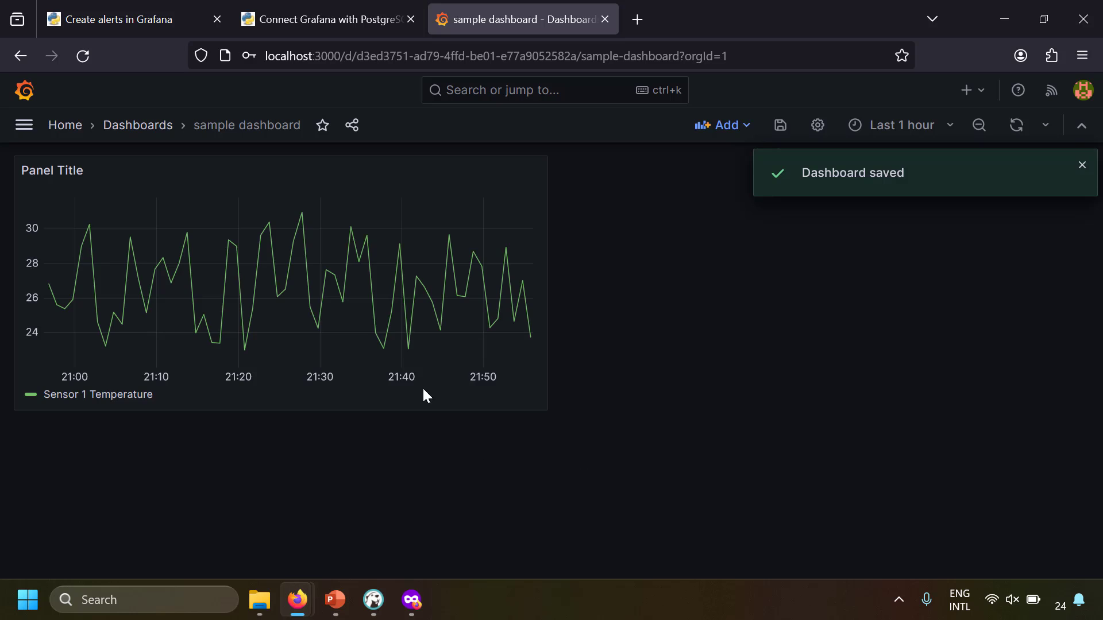
{"action": "left_click", "coordinate": [1083, 166]}
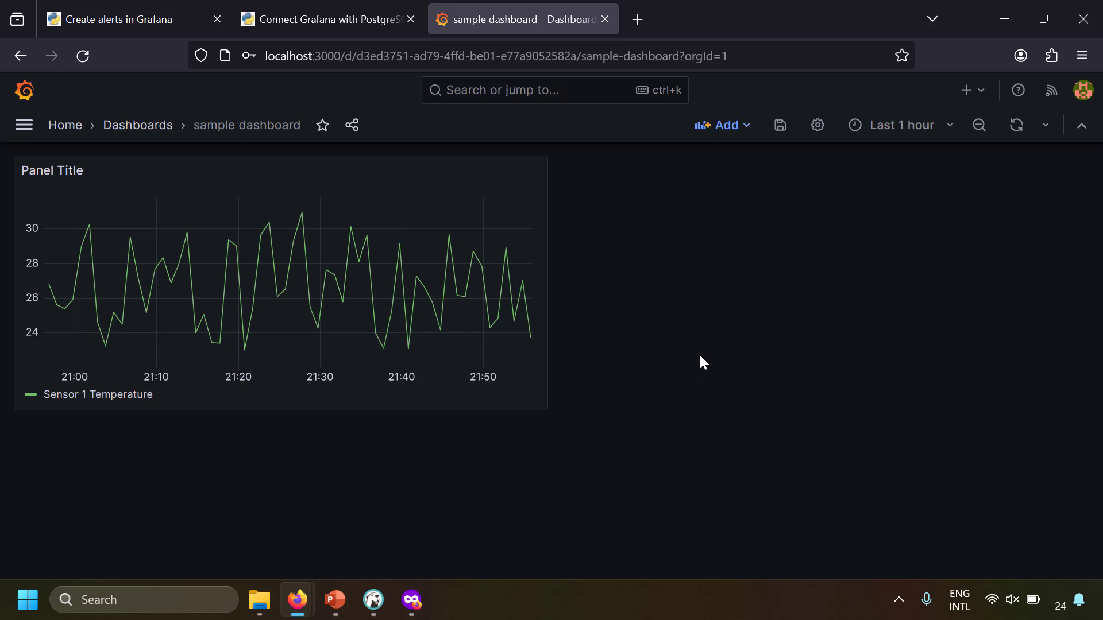
{"action": "left_click", "coordinate": [24, 125]}
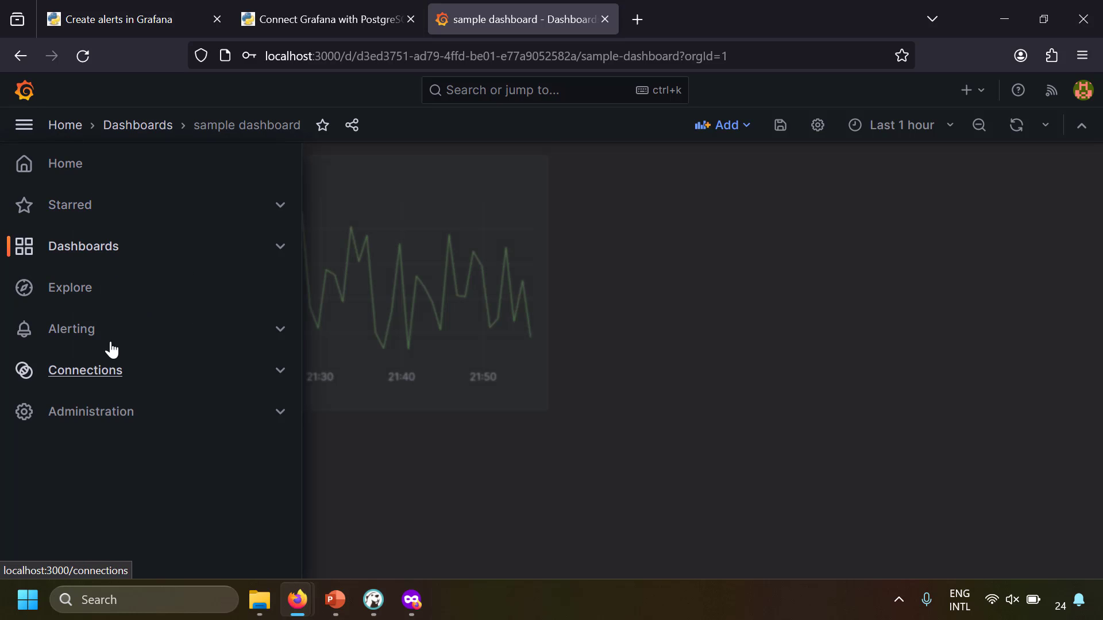
Delete the Sensor 1 Temperature rule from Sensor Alerts and start a new alert rule
{"action": "left_click", "coordinate": [77, 338]}
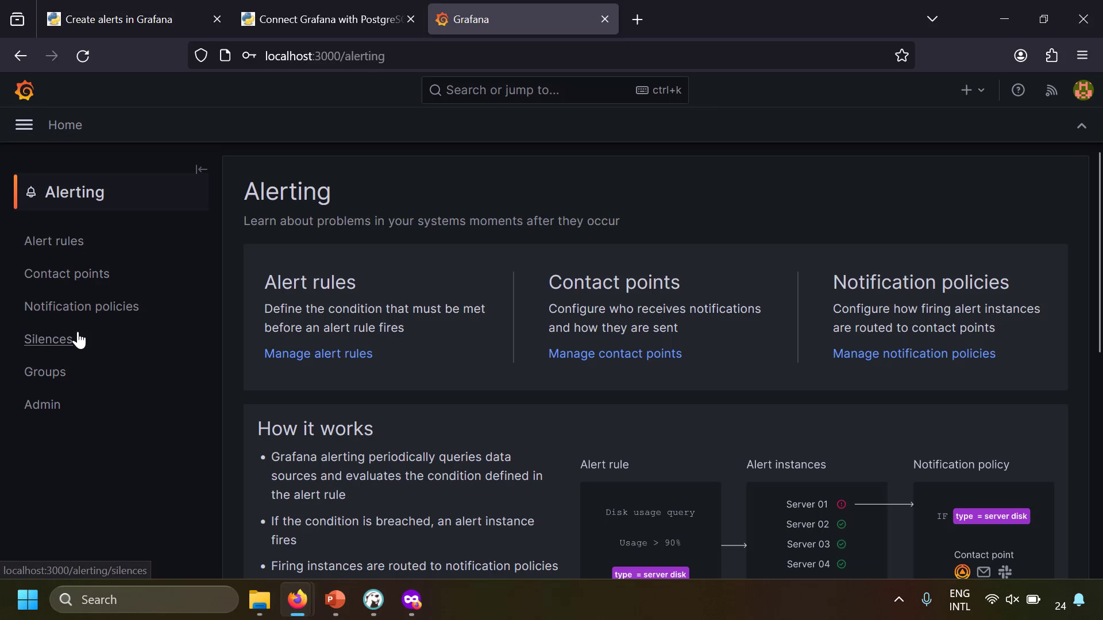
{"action": "left_click", "coordinate": [51, 244]}
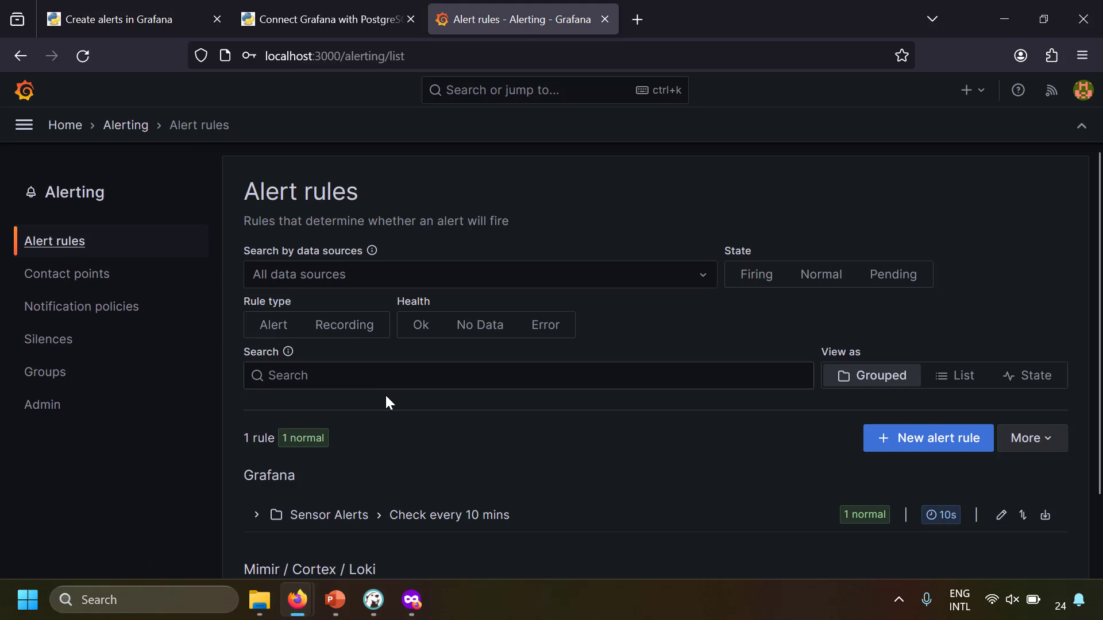
{"action": "scroll", "coordinate": [385, 396], "scroll_direction": "down", "scroll_amount": 2}
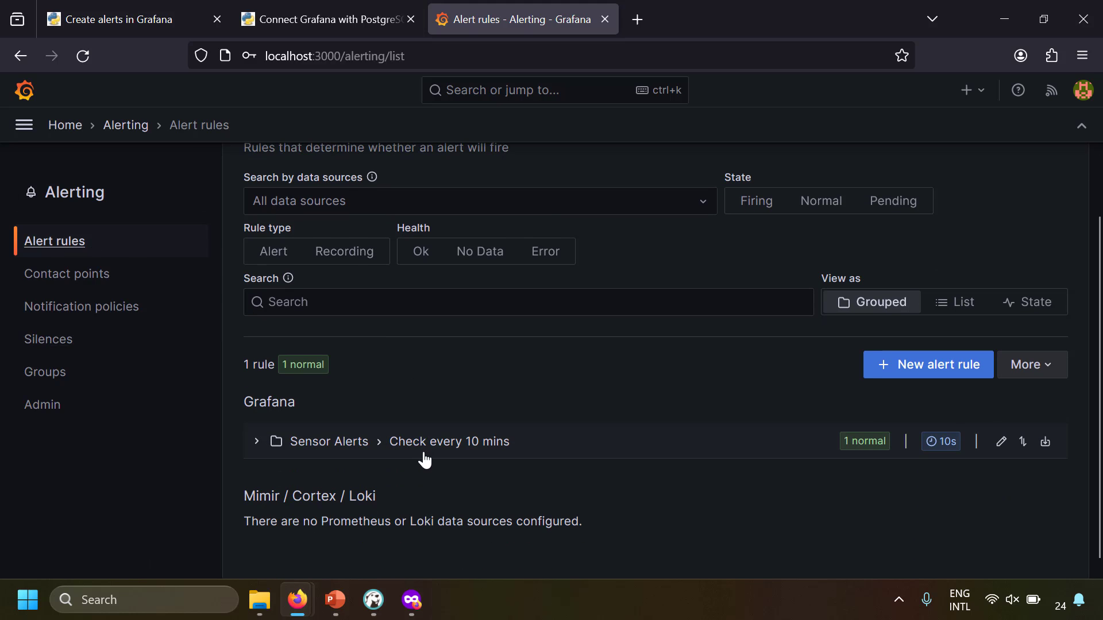
{"action": "left_click", "coordinate": [259, 449]}
{"action": "scroll", "coordinate": [391, 471], "scroll_direction": "down", "scroll_amount": 4}
{"action": "left_click", "coordinate": [1008, 414]}
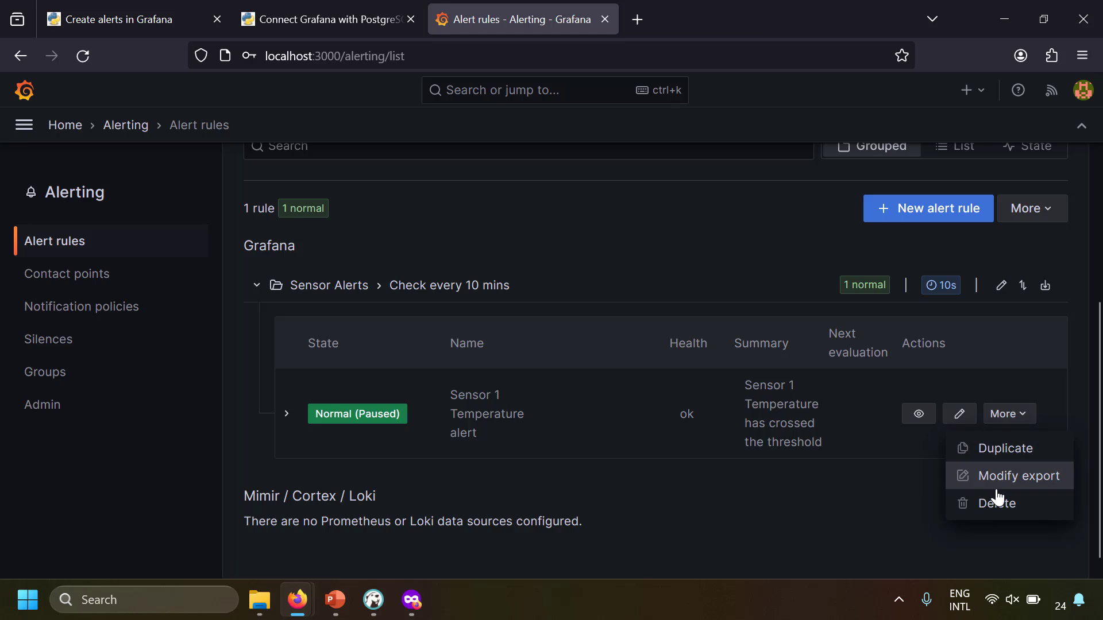
{"action": "left_click", "coordinate": [990, 499]}
{"action": "left_click", "coordinate": [672, 320]}
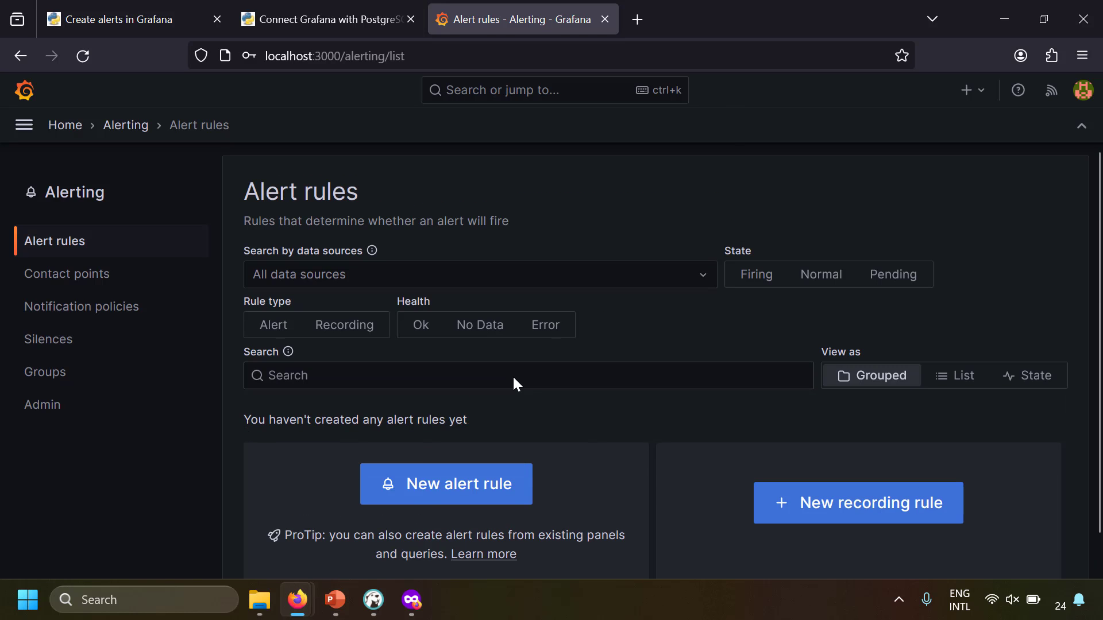
{"action": "left_click", "coordinate": [471, 498]}
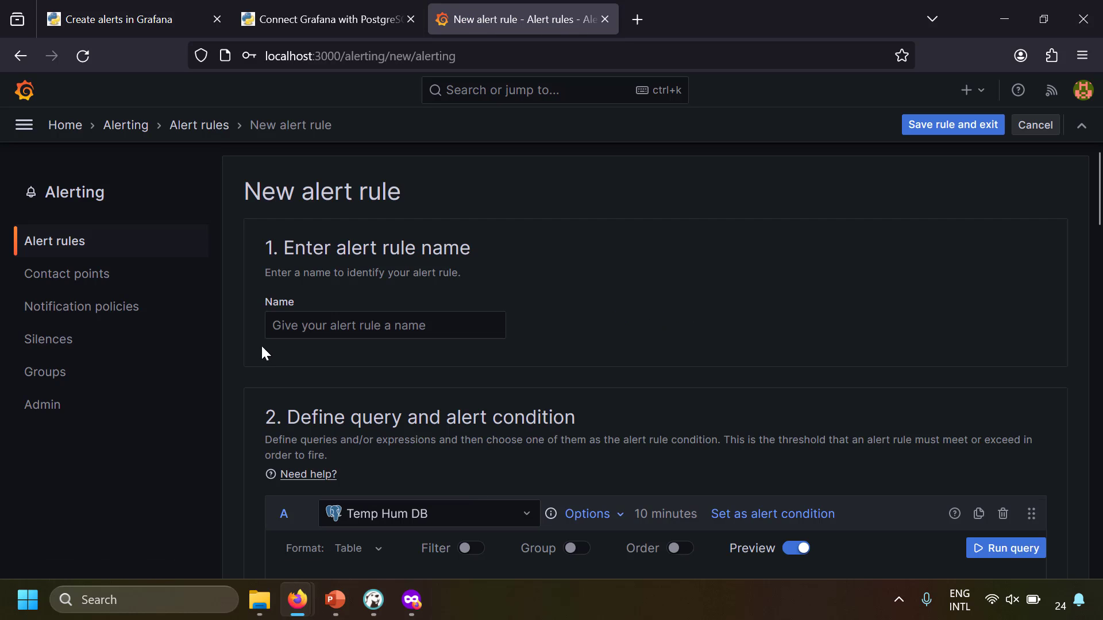
Name the rule 'Sensor 1 Alert', switch query A to Code, and open its Time Range settings
{"action": "left_click", "coordinate": [371, 327]}
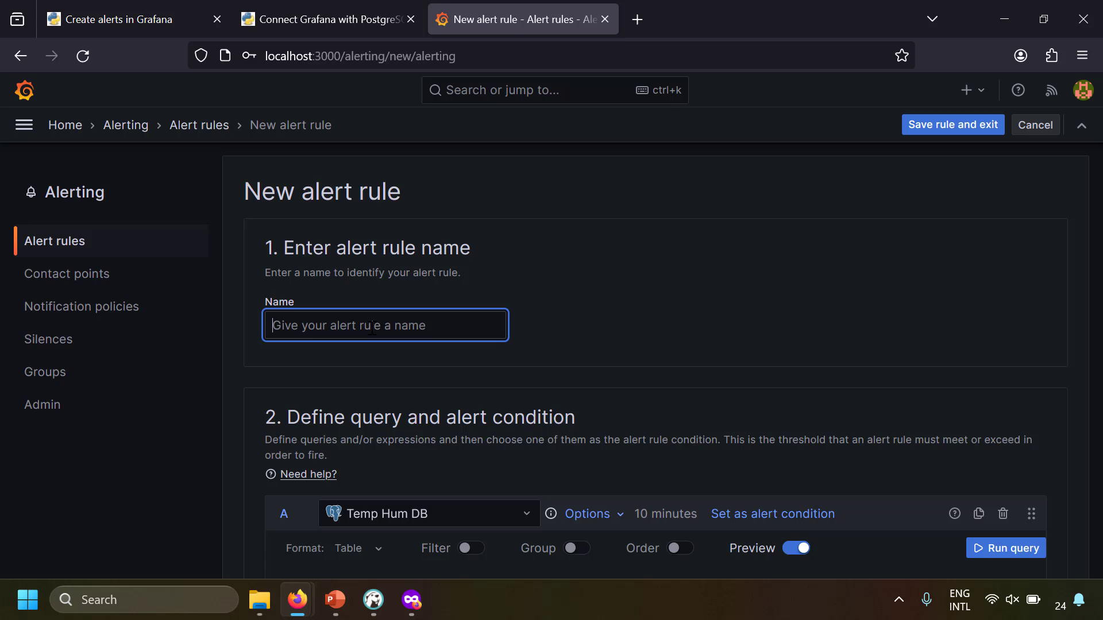
{"action": "type", "text": "Sensor"}
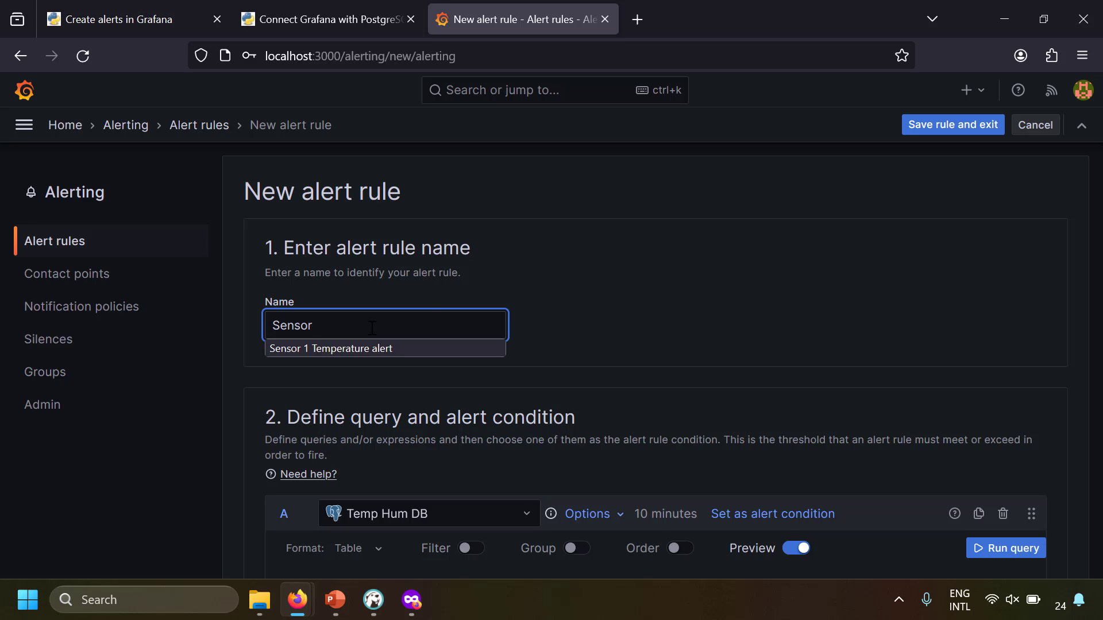
{"action": "type", "text": " 1 Alert"}
{"action": "left_click", "coordinate": [604, 313]}
{"action": "scroll", "coordinate": [604, 313], "scroll_direction": "down", "scroll_amount": 3}
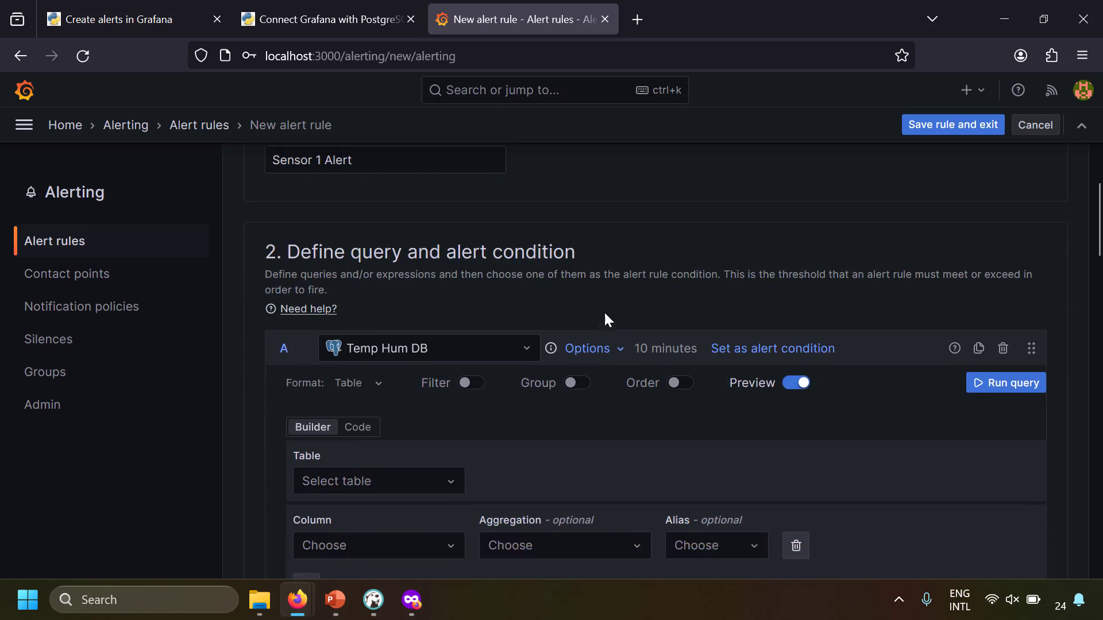
{"action": "scroll", "coordinate": [604, 315], "scroll_direction": "down", "scroll_amount": 2}
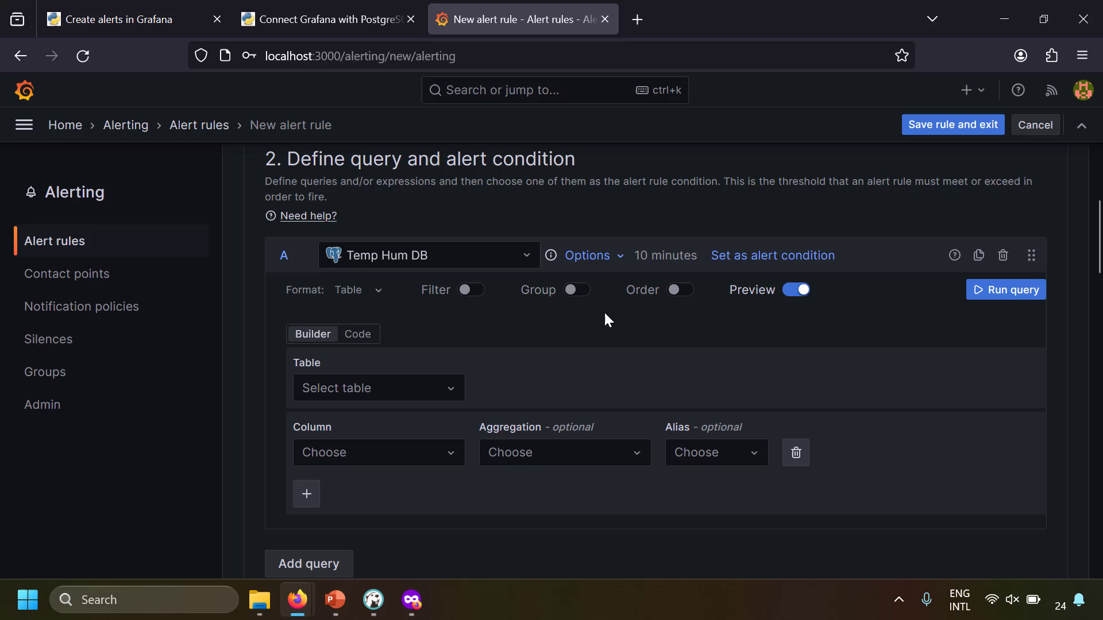
{"action": "left_click", "coordinate": [357, 334]}
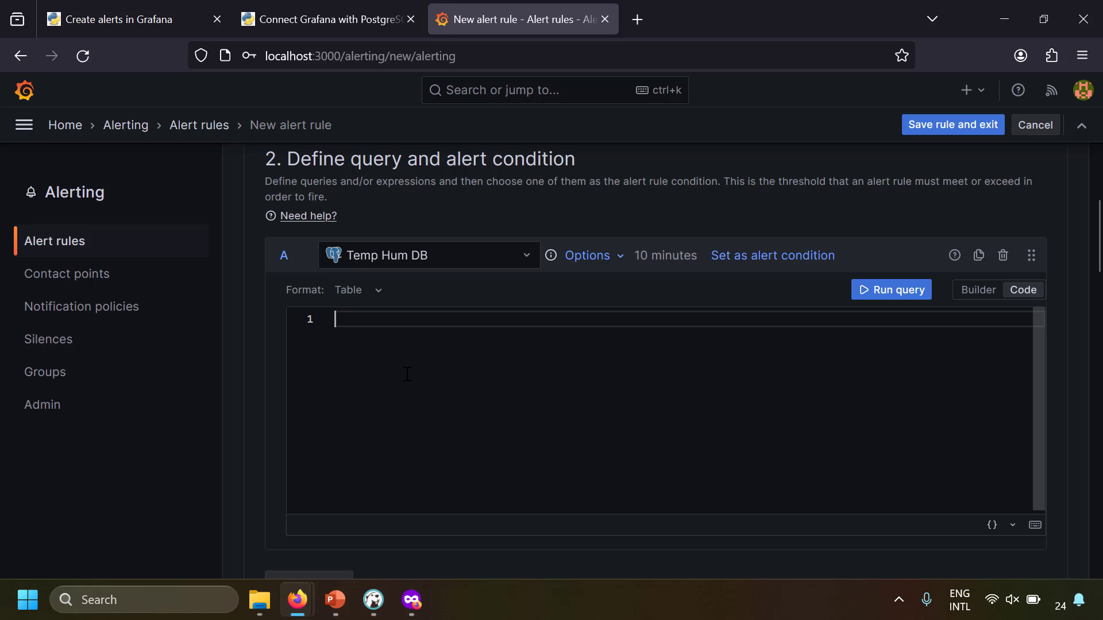
{"action": "left_click", "coordinate": [617, 257]}
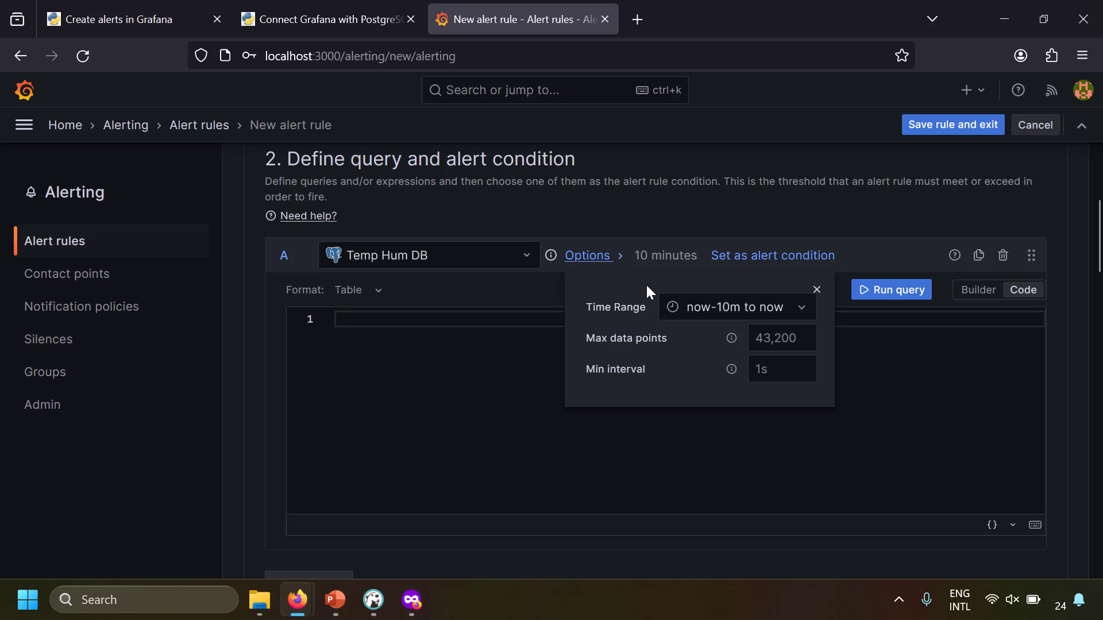
{"action": "left_click", "coordinate": [800, 308]}
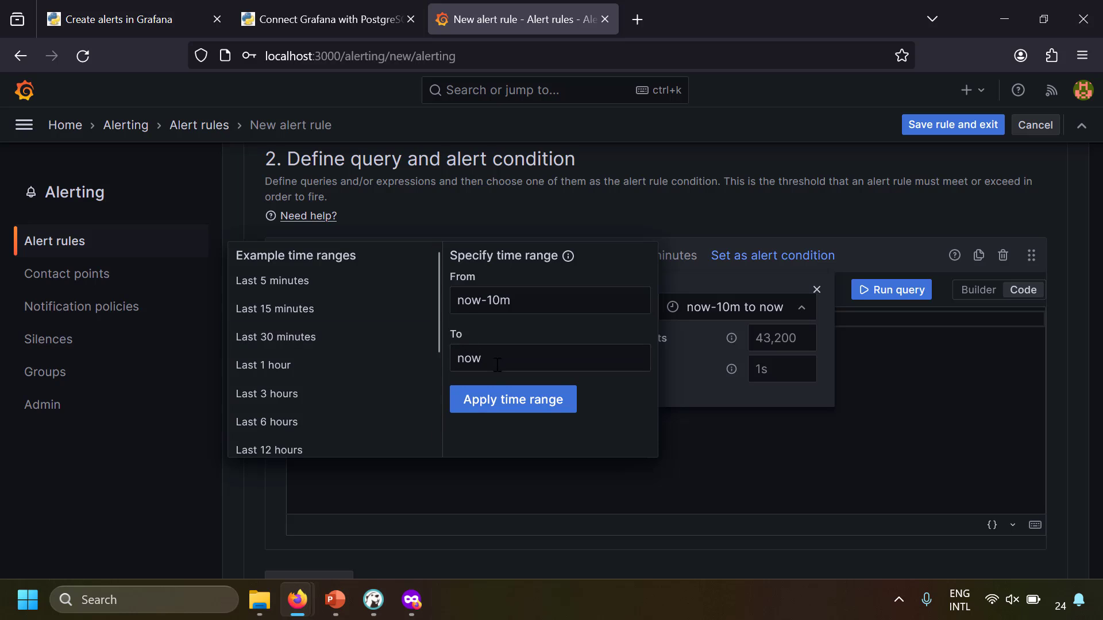
Apply the now-10m to now range, paste the Sensor 1 Temperature SQL for 's1', and run it
{"action": "left_click", "coordinate": [501, 302]}
{"action": "left_click", "coordinate": [514, 409]}
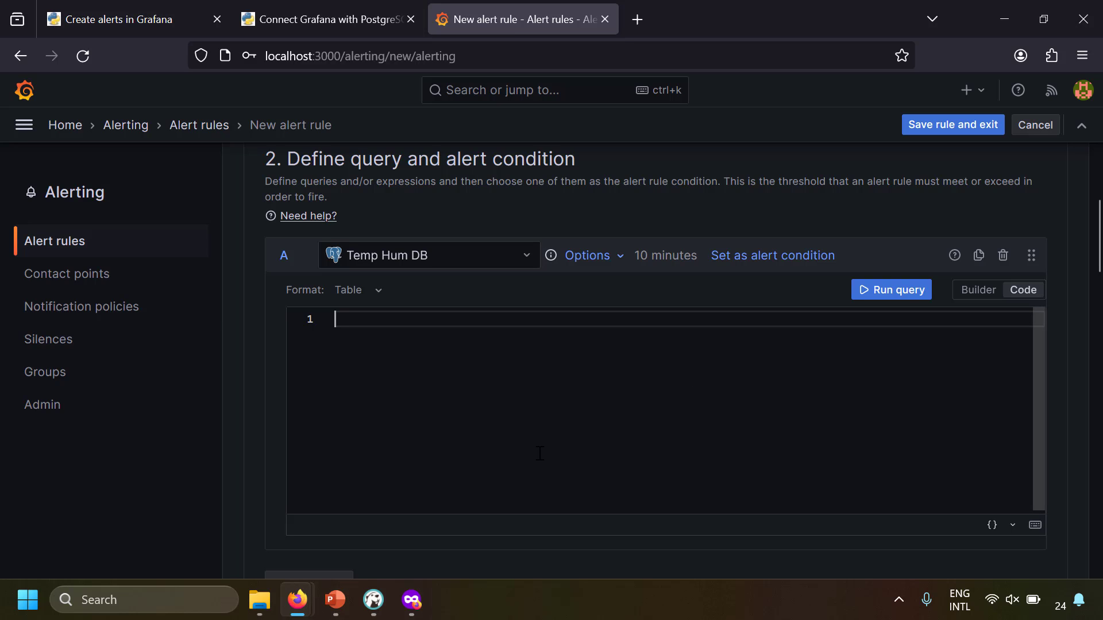
{"action": "type", "text": "select   data_time as \"time\",   tmp as \"Sensor 1 Temperature\" from   public.temp_hum_data where   sid = 's1'   AND $__timeFilter(data_time)"}
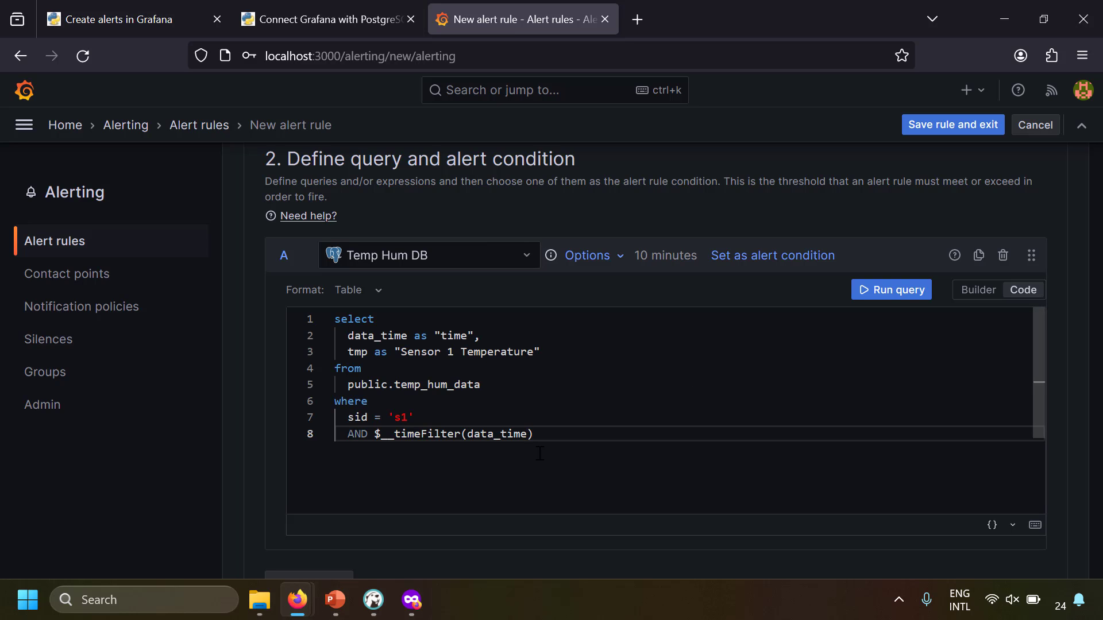
{"action": "left_click", "coordinate": [859, 296]}
{"action": "scroll", "coordinate": [254, 394], "scroll_direction": "down", "scroll_amount": 4}
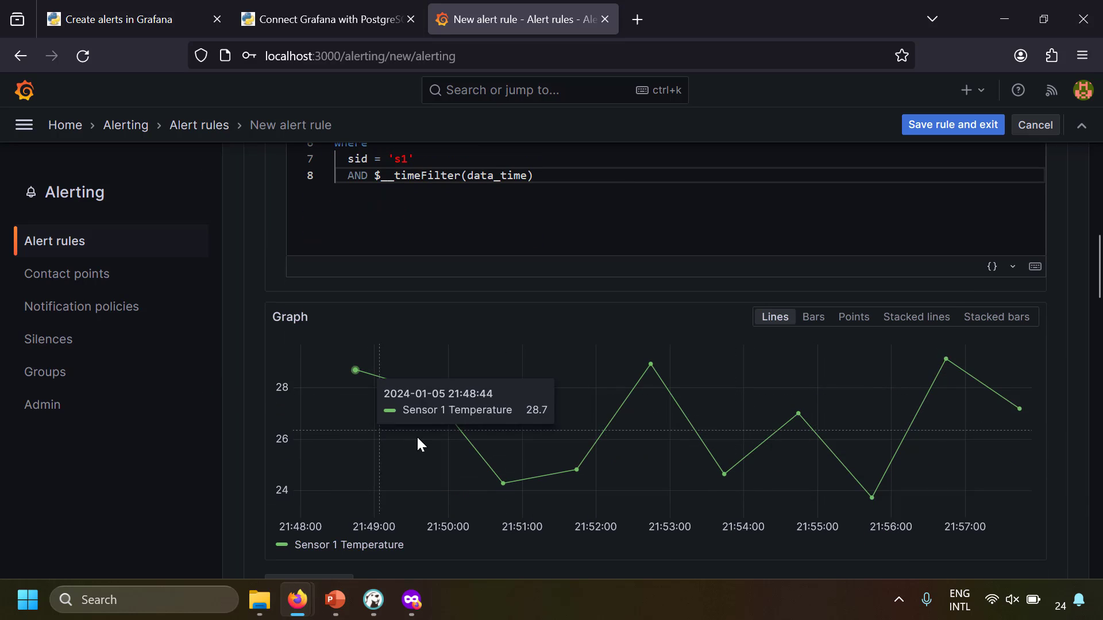
{"action": "scroll", "coordinate": [562, 466], "scroll_direction": "up", "scroll_amount": 5}
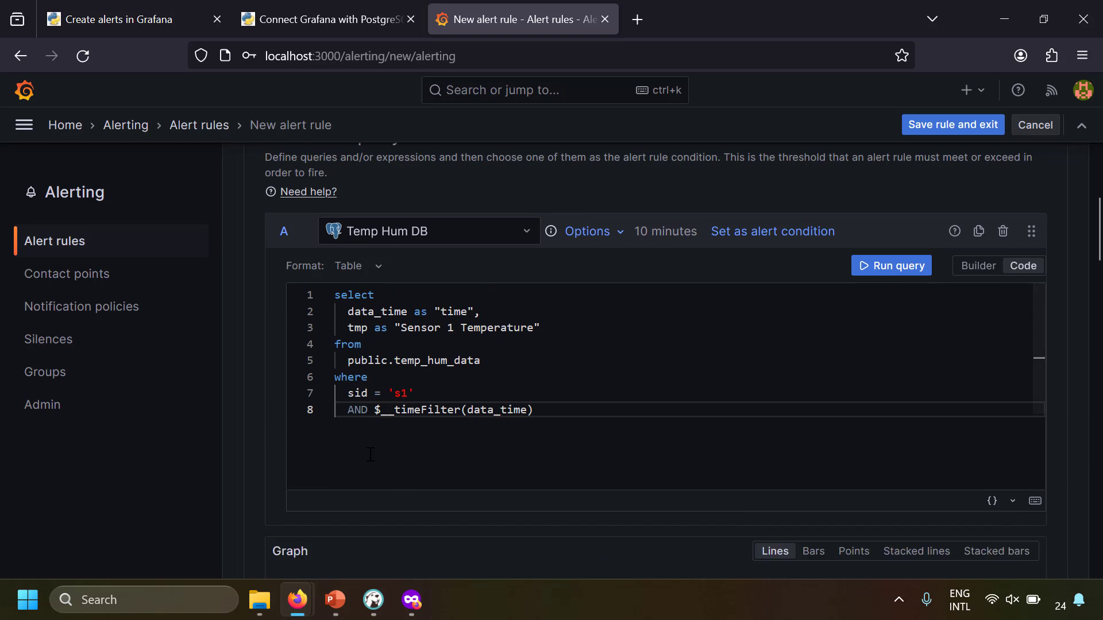
{"action": "scroll", "coordinate": [654, 434], "scroll_direction": "down", "scroll_amount": 1}
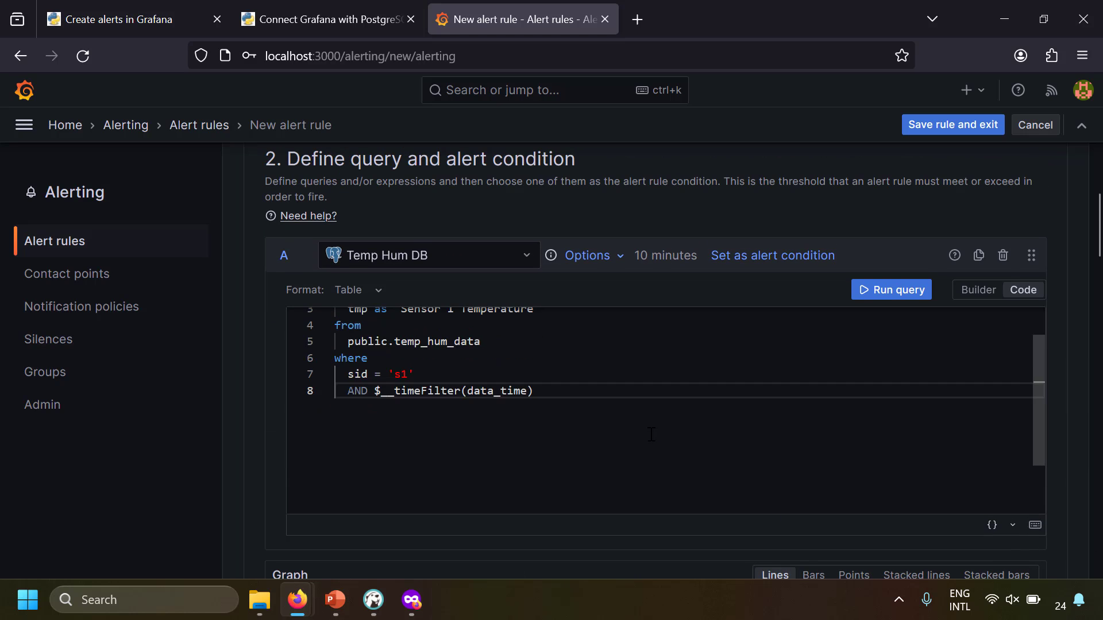
{"action": "scroll", "coordinate": [653, 435], "scroll_direction": "up", "scroll_amount": 1}
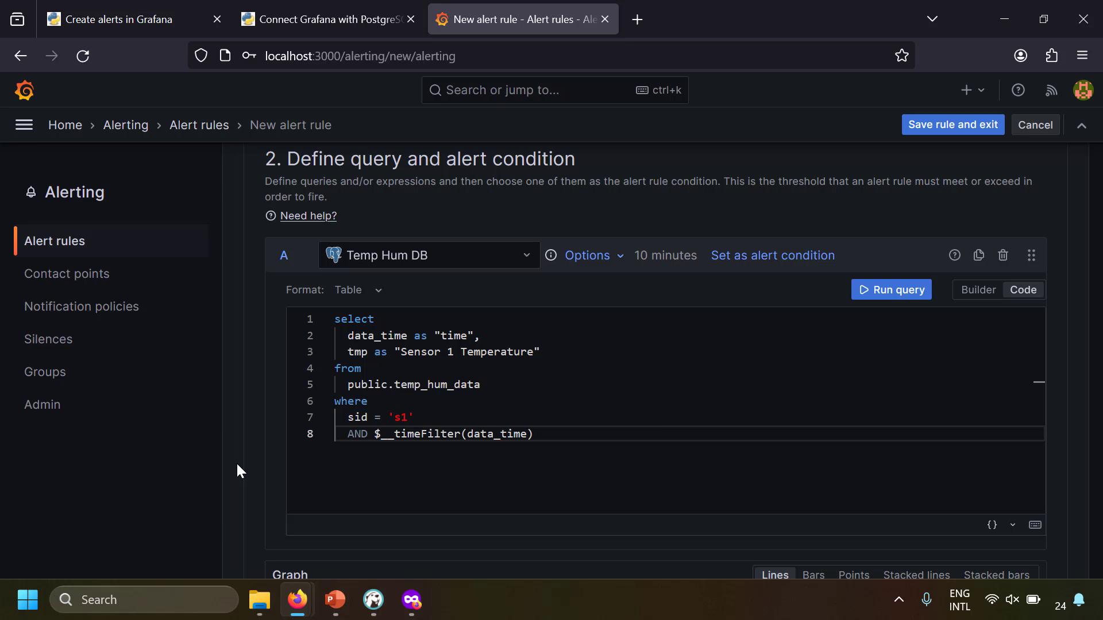
{"action": "scroll", "coordinate": [237, 466], "scroll_direction": "down", "scroll_amount": 5}
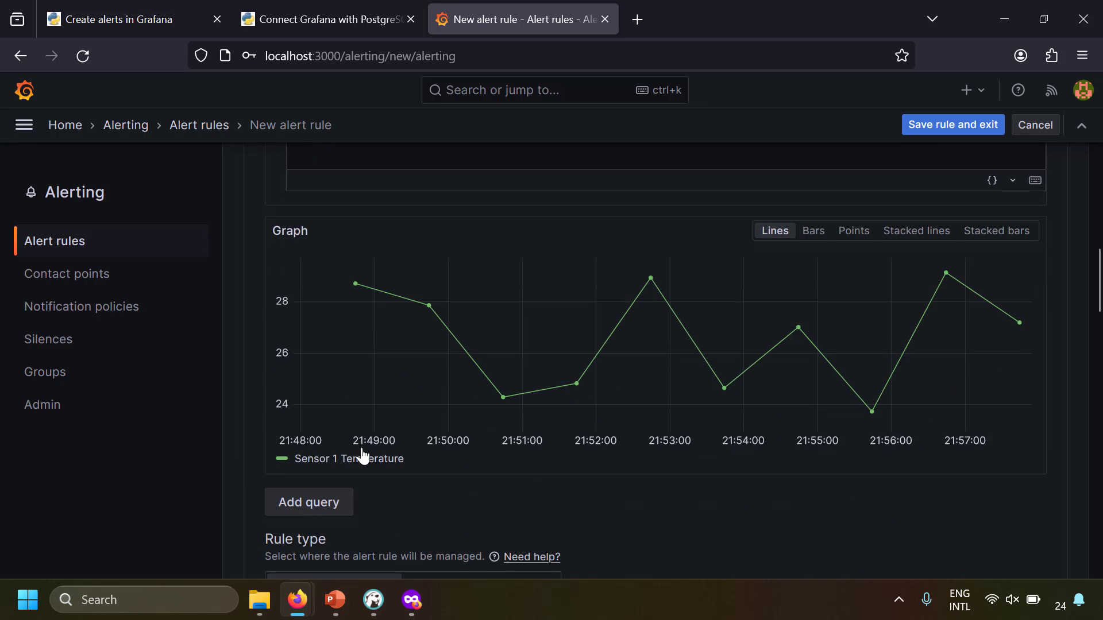
{"action": "scroll", "coordinate": [238, 460], "scroll_direction": "up", "scroll_amount": 10}
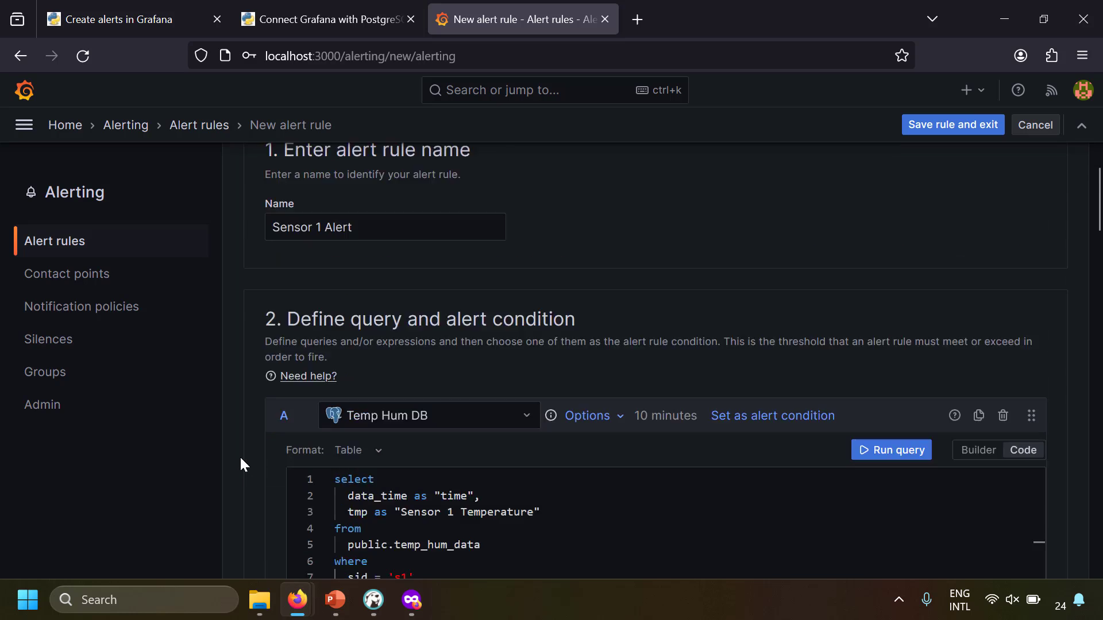
{"action": "scroll", "coordinate": [241, 459], "scroll_direction": "down", "scroll_amount": 5}
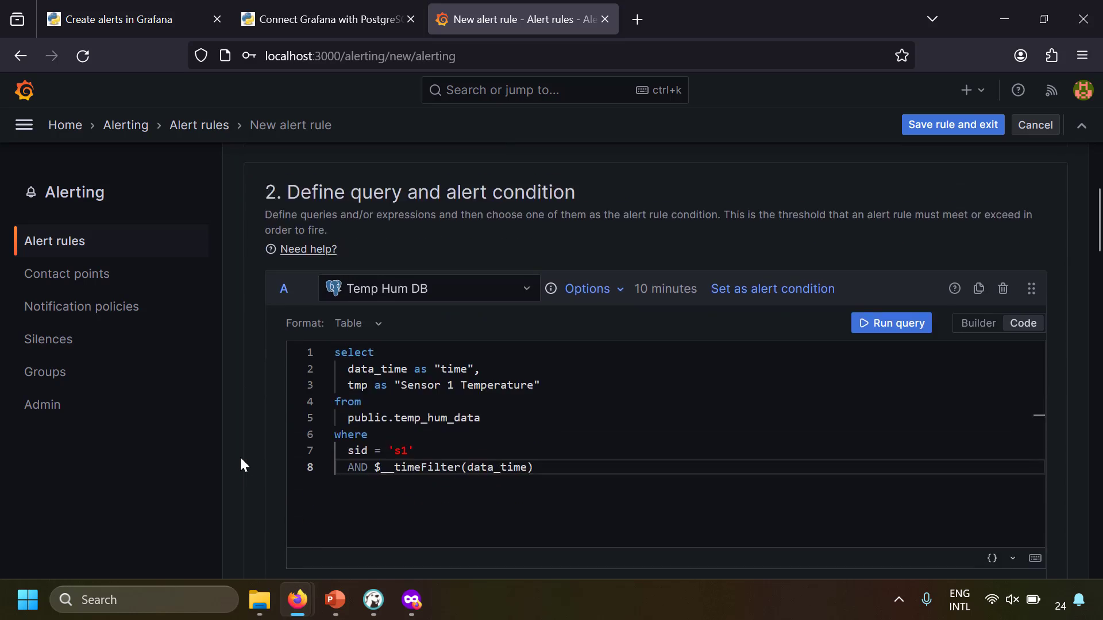
{"action": "scroll", "coordinate": [240, 458], "scroll_direction": "down", "scroll_amount": 7}
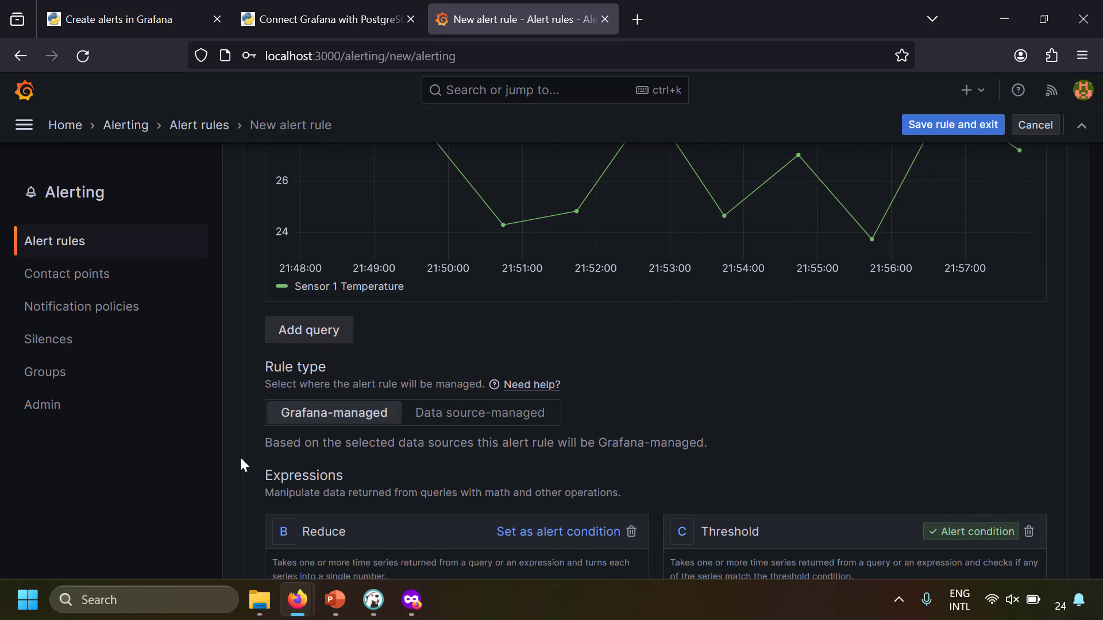
{"action": "scroll", "coordinate": [240, 464], "scroll_direction": "up", "scroll_amount": 3}
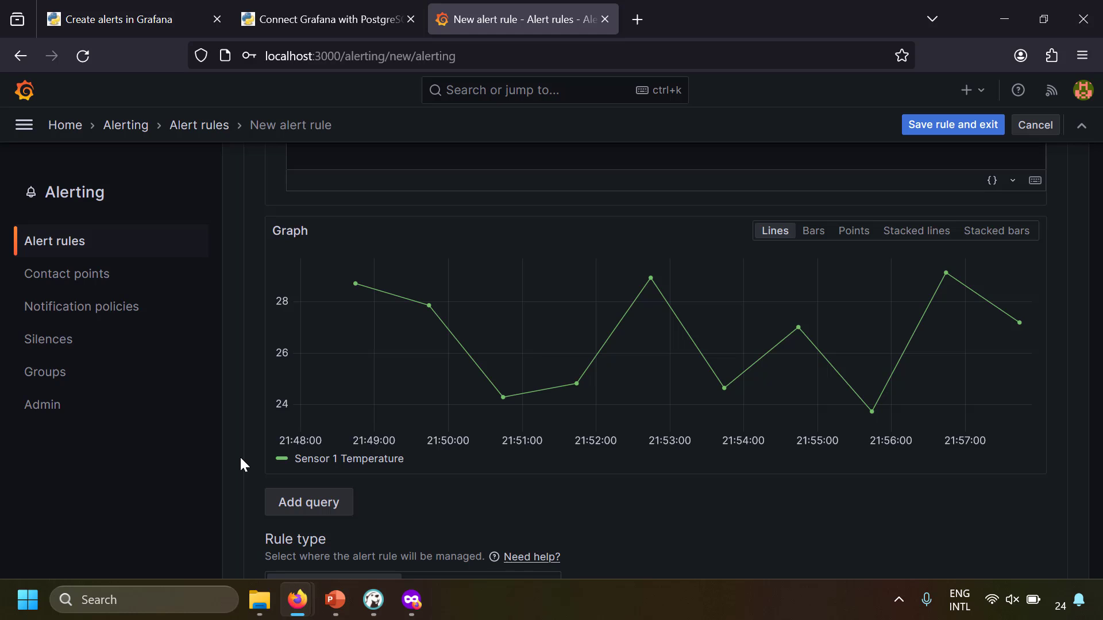
{"action": "scroll", "coordinate": [241, 459], "scroll_direction": "down", "scroll_amount": 5}
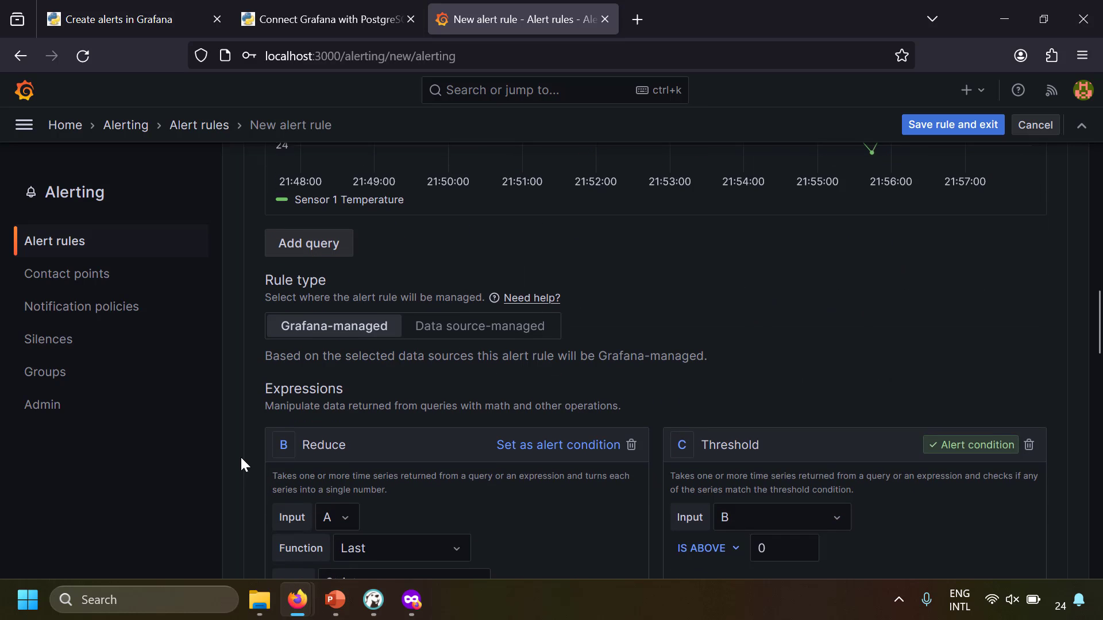
{"action": "scroll", "coordinate": [241, 463], "scroll_direction": "down", "scroll_amount": 2}
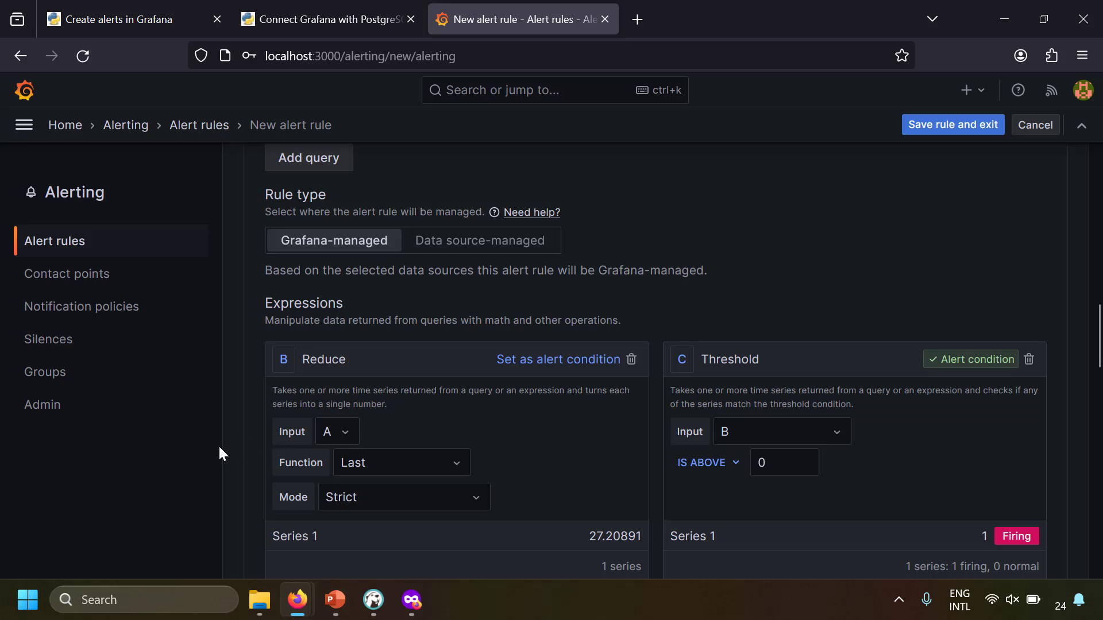
{"action": "scroll", "coordinate": [236, 446], "scroll_direction": "down", "scroll_amount": 2}
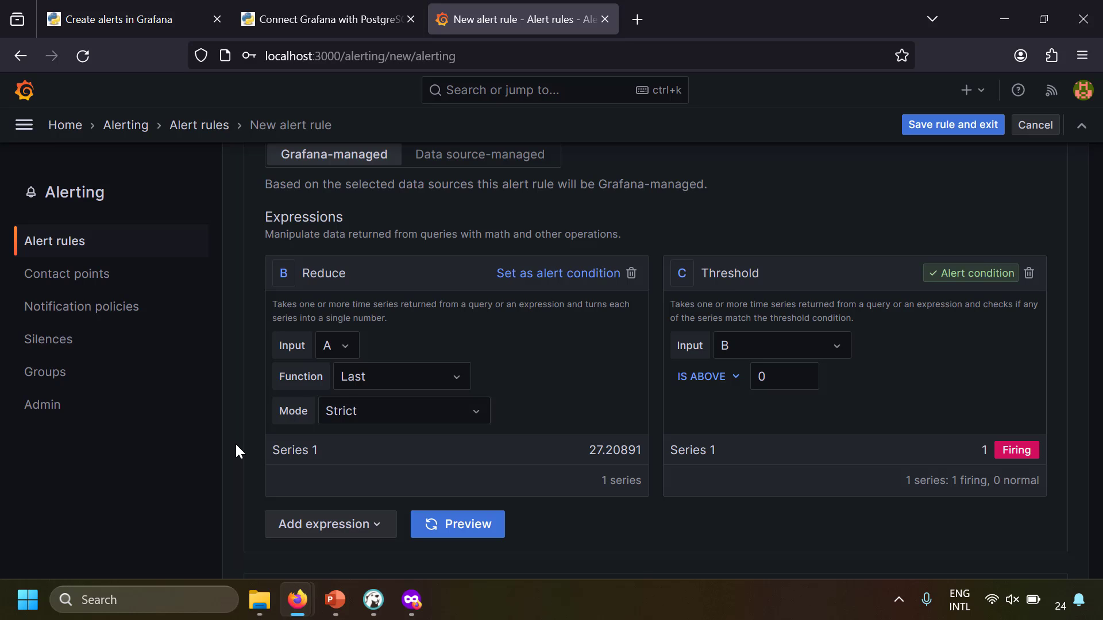
{"action": "scroll", "coordinate": [267, 367], "scroll_direction": "up", "scroll_amount": 10}
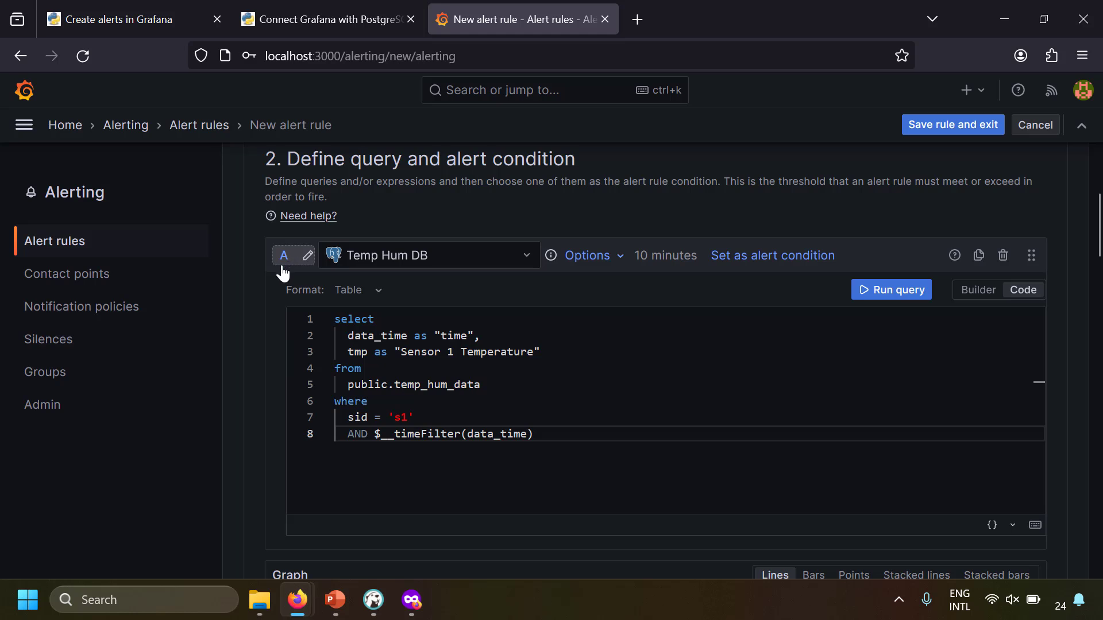
{"action": "scroll", "coordinate": [236, 384], "scroll_direction": "down", "scroll_amount": 10}
{"action": "scroll", "coordinate": [236, 383], "scroll_direction": "down", "scroll_amount": 2}
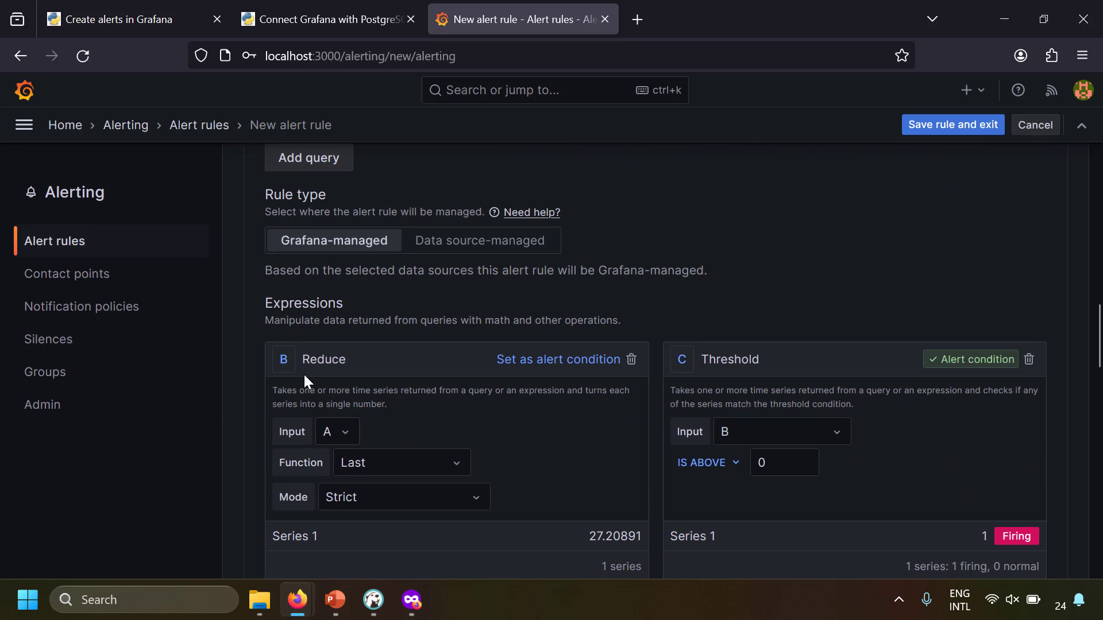
Set the Reduce expression to take query A with the Max function
{"action": "left_click", "coordinate": [350, 438]}
{"action": "left_click", "coordinate": [333, 463]}
{"action": "scroll", "coordinate": [268, 413], "scroll_direction": "down", "scroll_amount": 2}
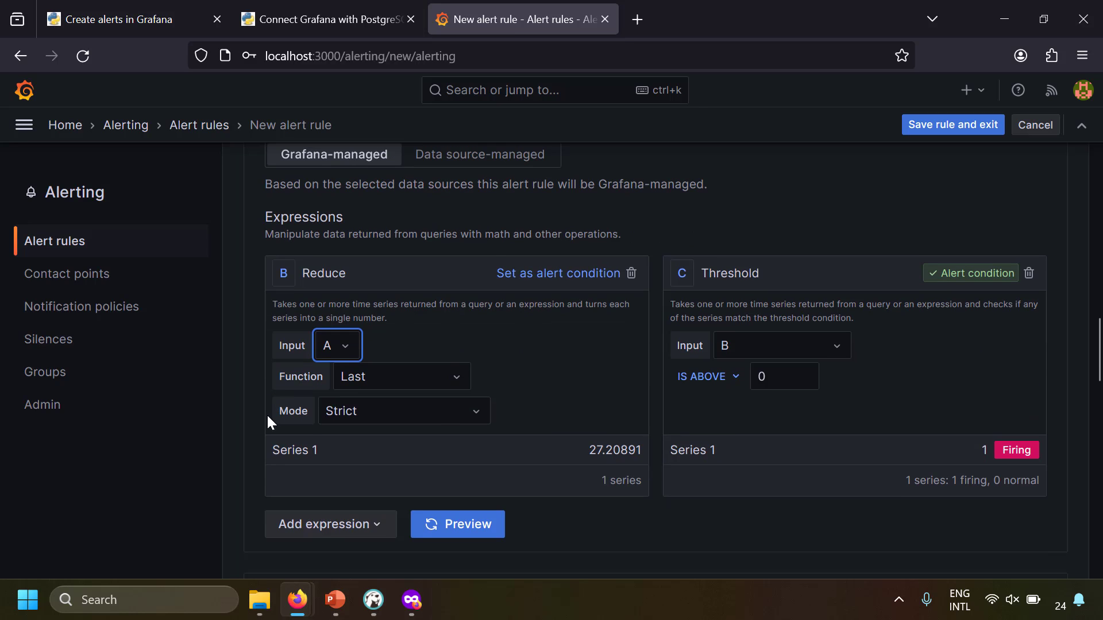
{"action": "left_click", "coordinate": [389, 389]}
{"action": "left_click", "coordinate": [352, 454]}
Re-run the preview so the Reduce maximum updates from 27.20891 to 29.14076
{"action": "scroll", "coordinate": [239, 381], "scroll_direction": "up", "scroll_amount": 8}
{"action": "scroll", "coordinate": [239, 374], "scroll_direction": "up", "scroll_amount": 4}
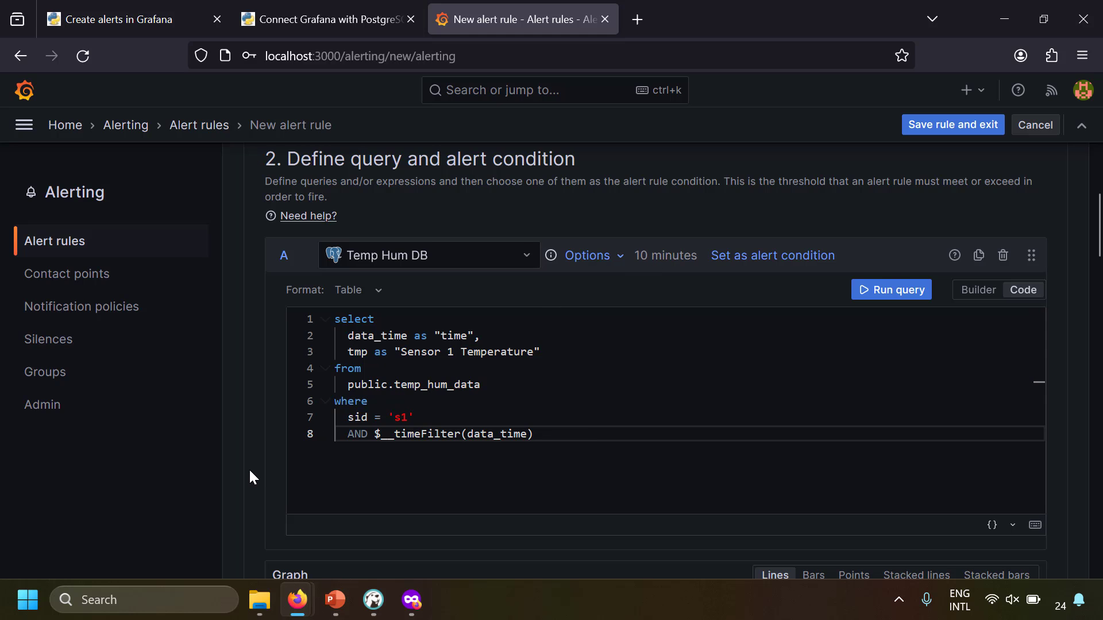
{"action": "scroll", "coordinate": [249, 470], "scroll_direction": "down", "scroll_amount": 10}
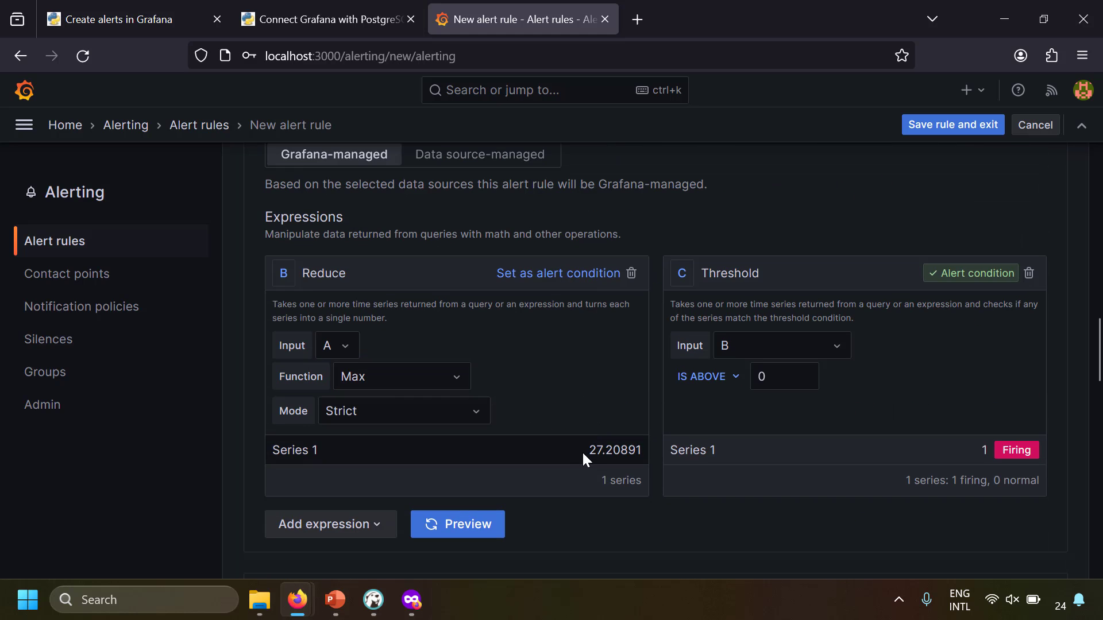
{"action": "left_click_drag", "start_coordinate": [584, 452], "coordinate": [640, 451]}
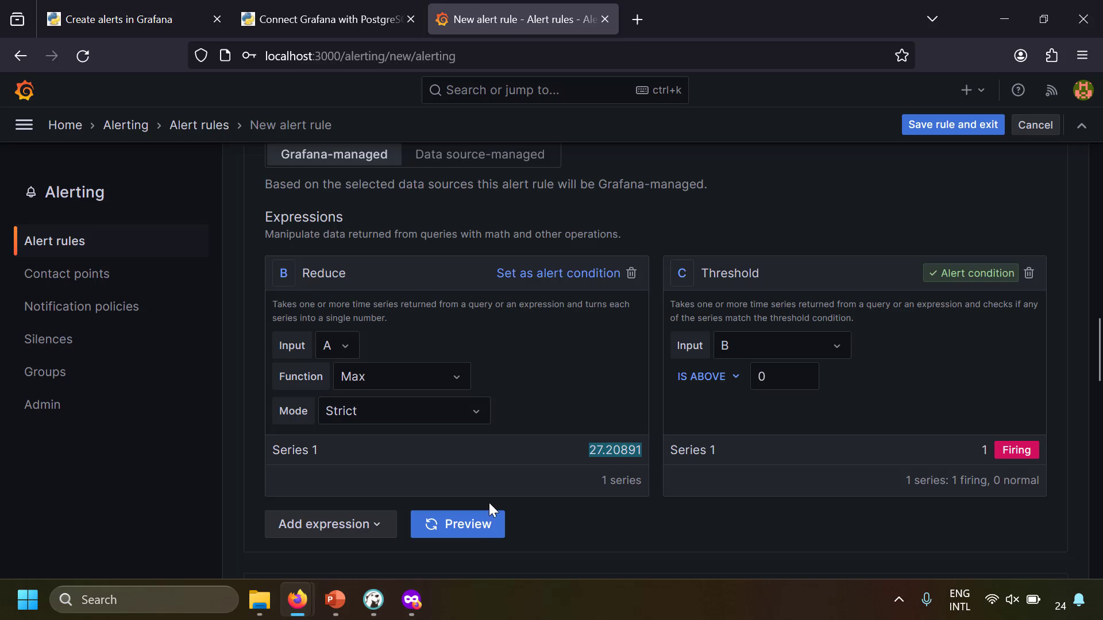
{"action": "left_click", "coordinate": [482, 531]}
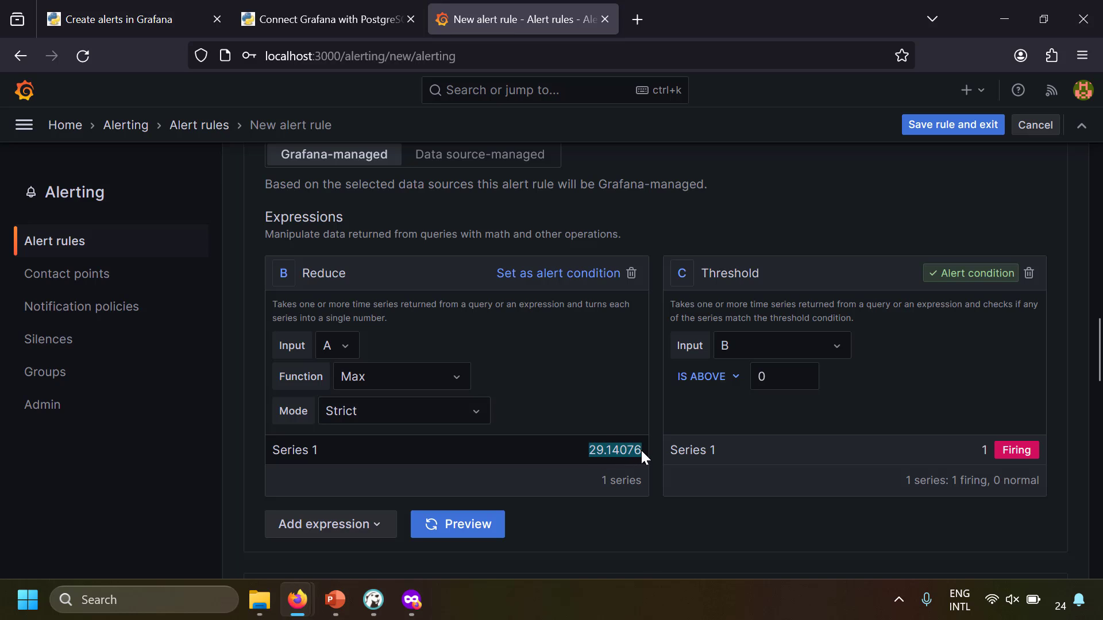
{"action": "left_click", "coordinate": [626, 391]}
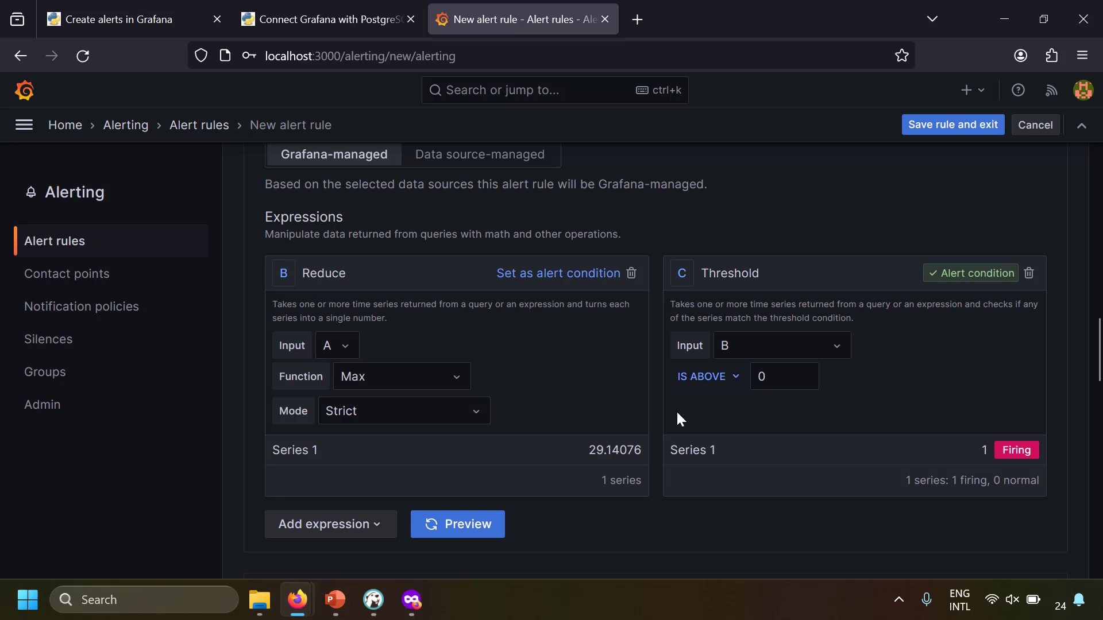
Preview the Threshold at 30, then 0, then 30 again, leaving Series 1 Normal
{"action": "double_click", "coordinate": [779, 377]}
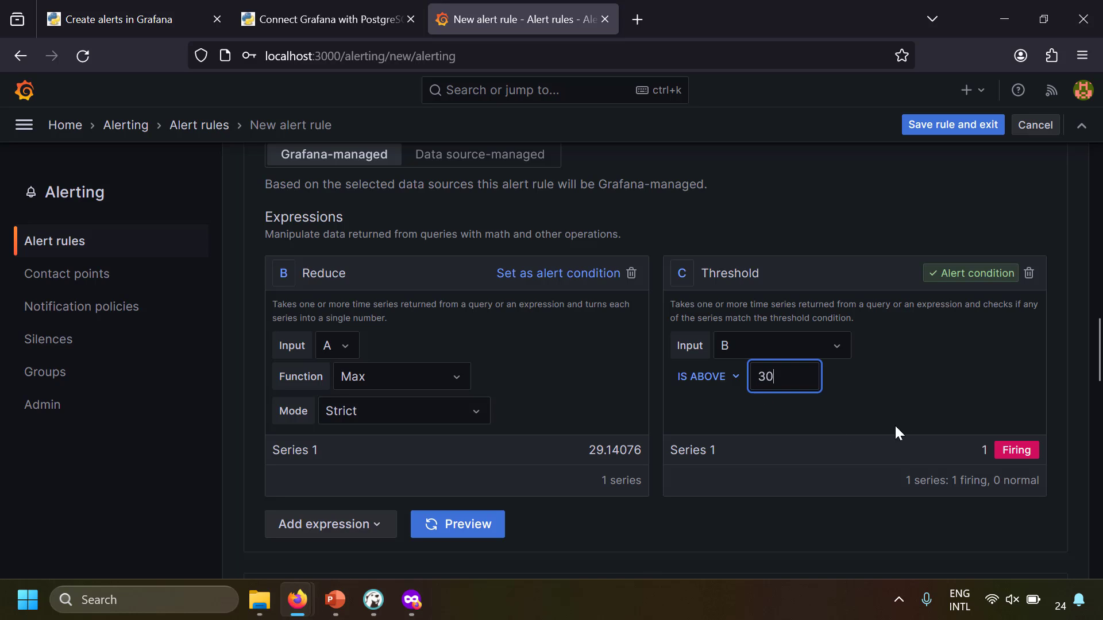
{"action": "left_click", "coordinate": [935, 401]}
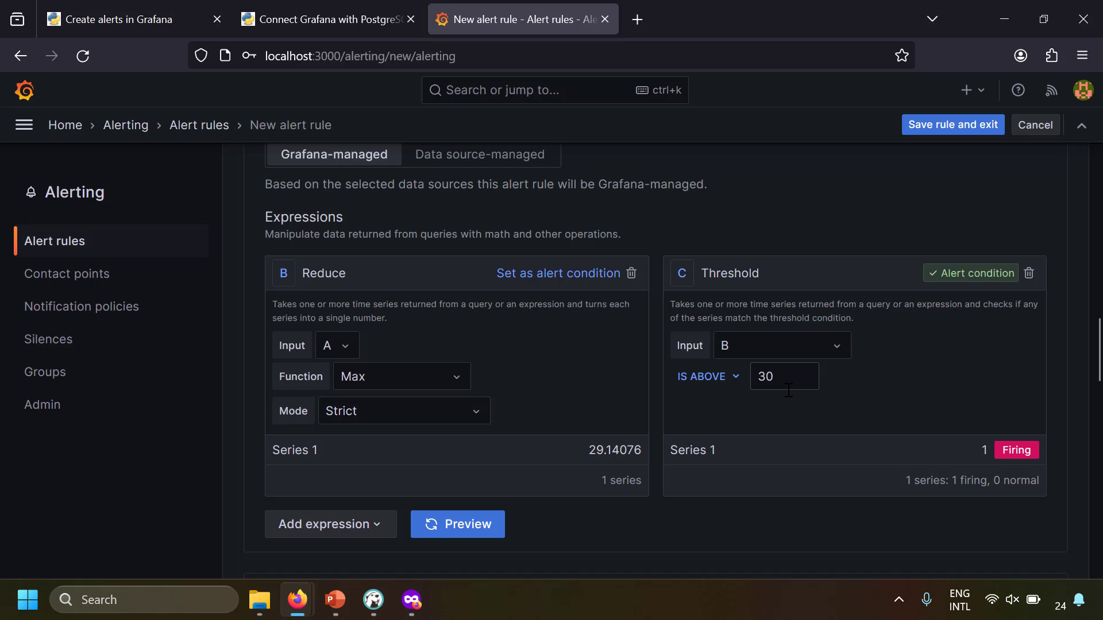
{"action": "left_click", "coordinate": [488, 529]}
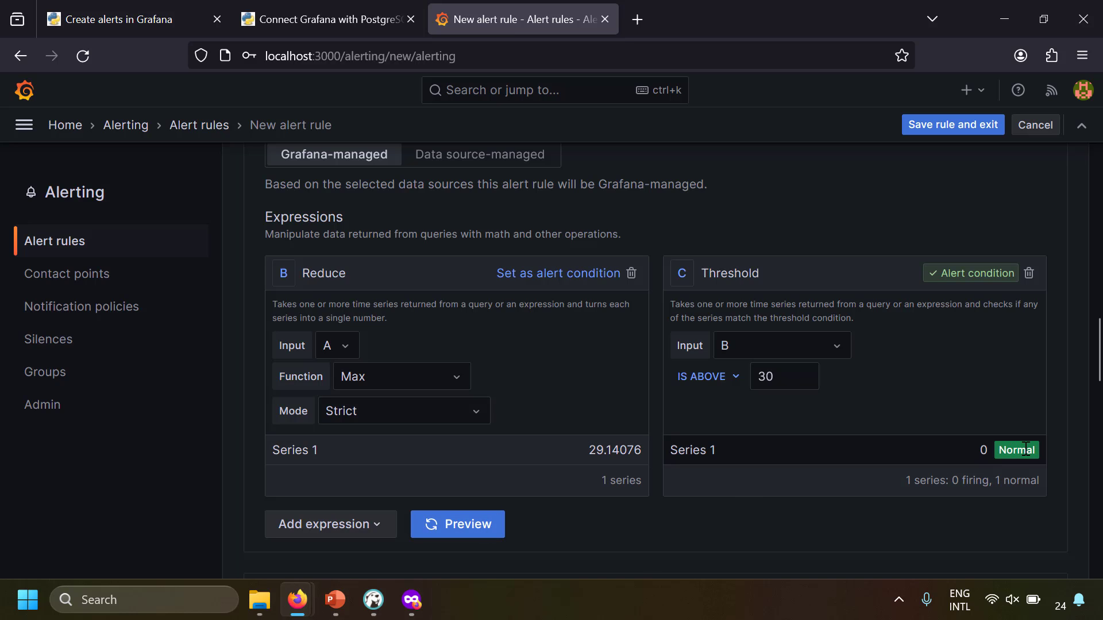
{"action": "double_click", "coordinate": [765, 377]}
{"action": "type", "text": "0"}
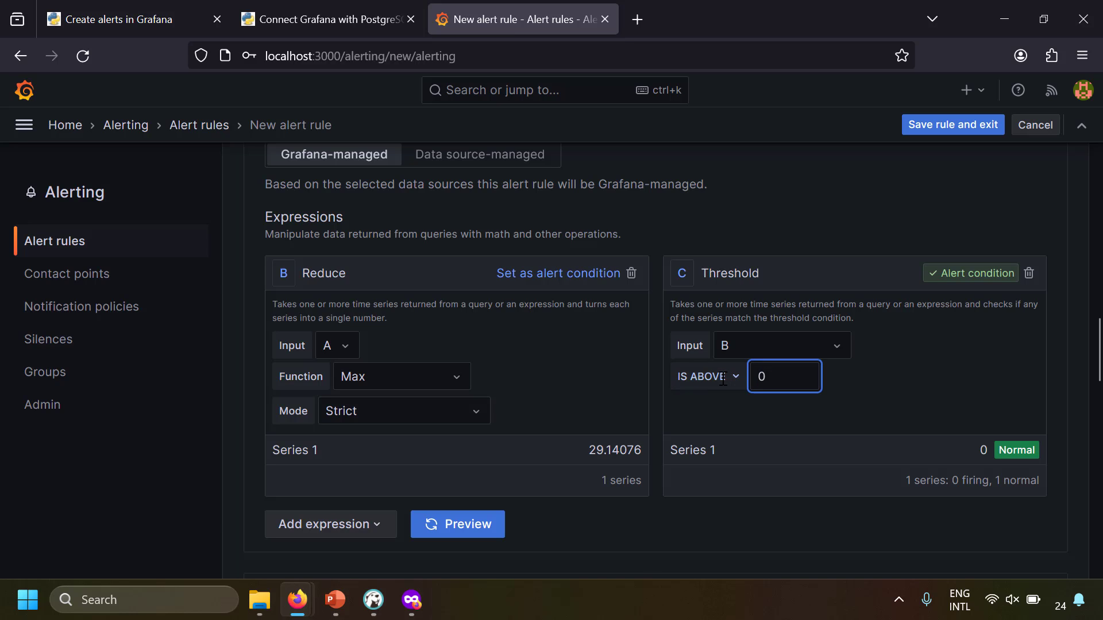
{"action": "left_click", "coordinate": [498, 525]}
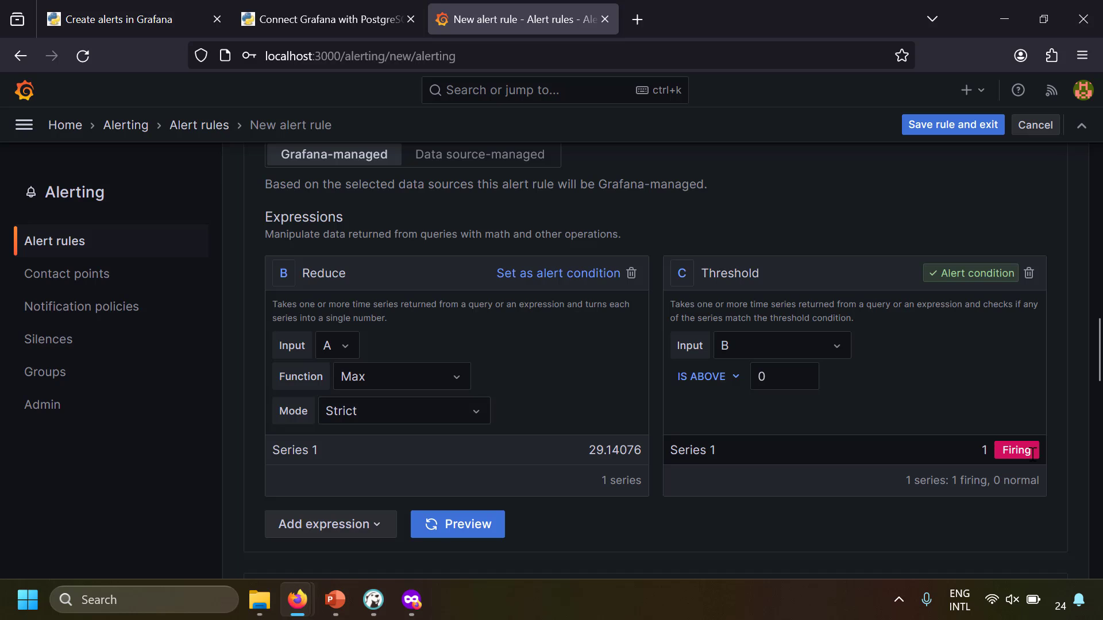
{"action": "double_click", "coordinate": [770, 377]}
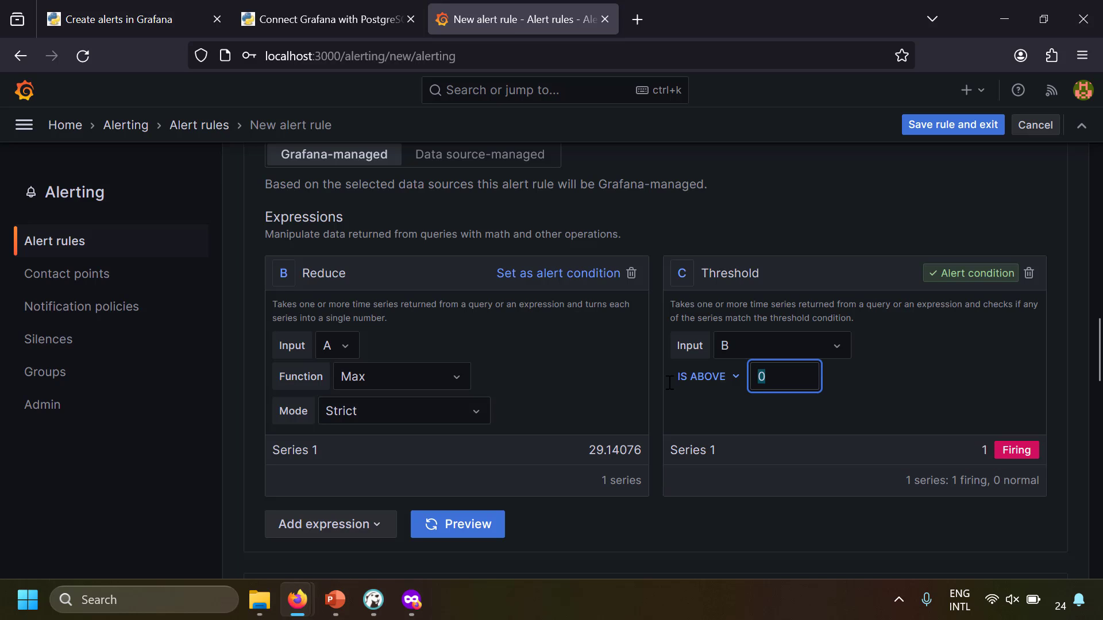
{"action": "type", "text": "30"}
{"action": "left_click", "coordinate": [470, 527]}
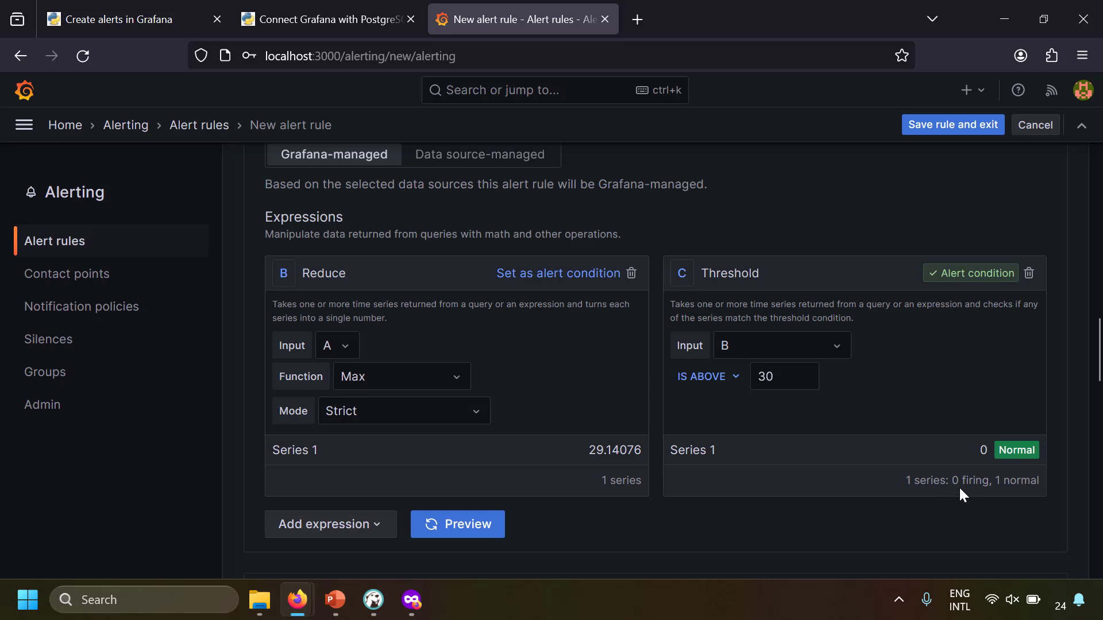
{"action": "scroll", "coordinate": [896, 396], "scroll_direction": "up", "scroll_amount": 15}
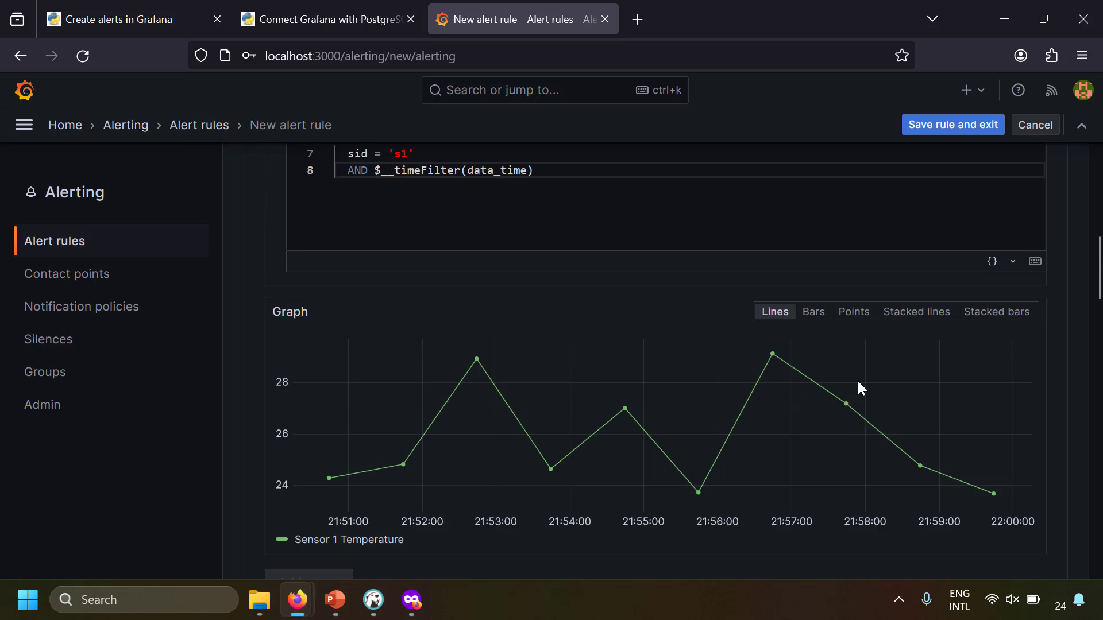
{"action": "scroll", "coordinate": [555, 340], "scroll_direction": "down", "scroll_amount": 8}
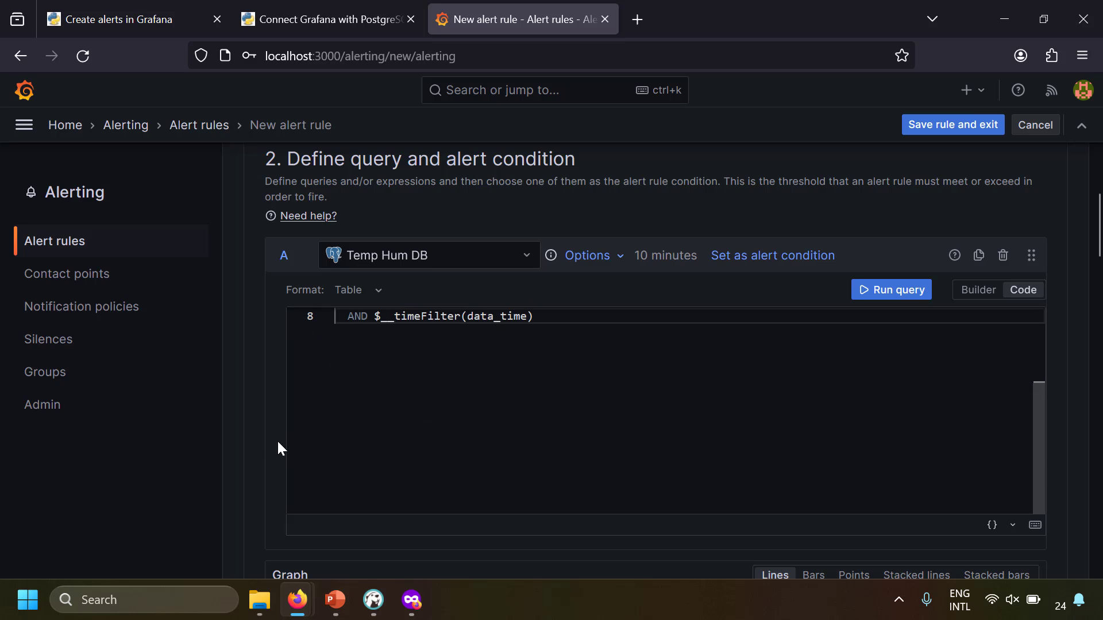
{"action": "scroll", "coordinate": [267, 450], "scroll_direction": "down", "scroll_amount": 8}
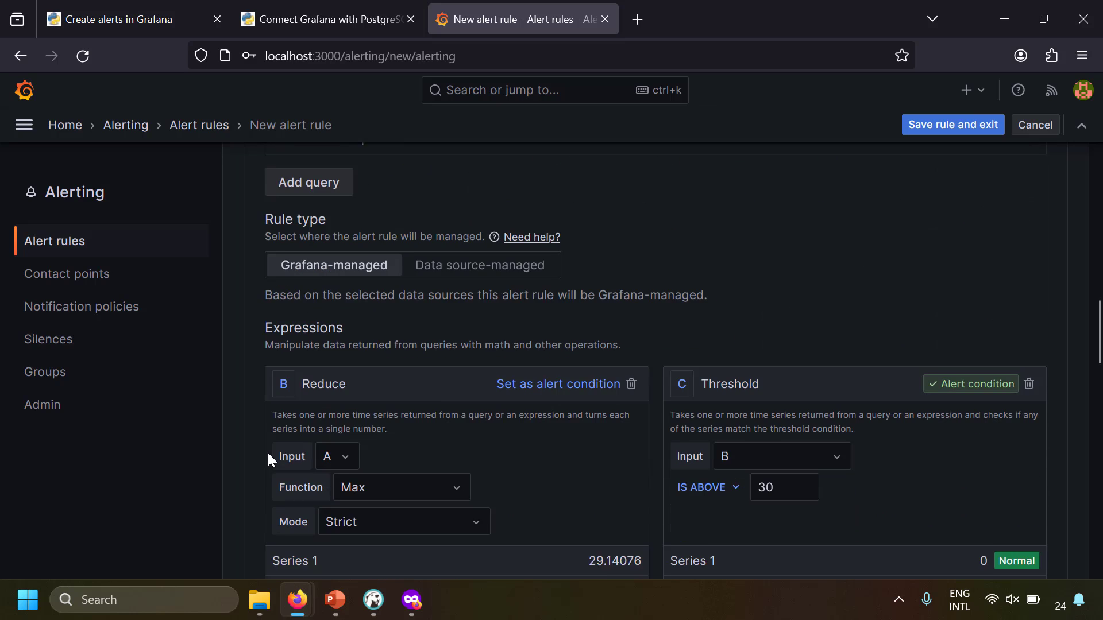
{"action": "scroll", "coordinate": [269, 458], "scroll_direction": "down", "scroll_amount": 1}
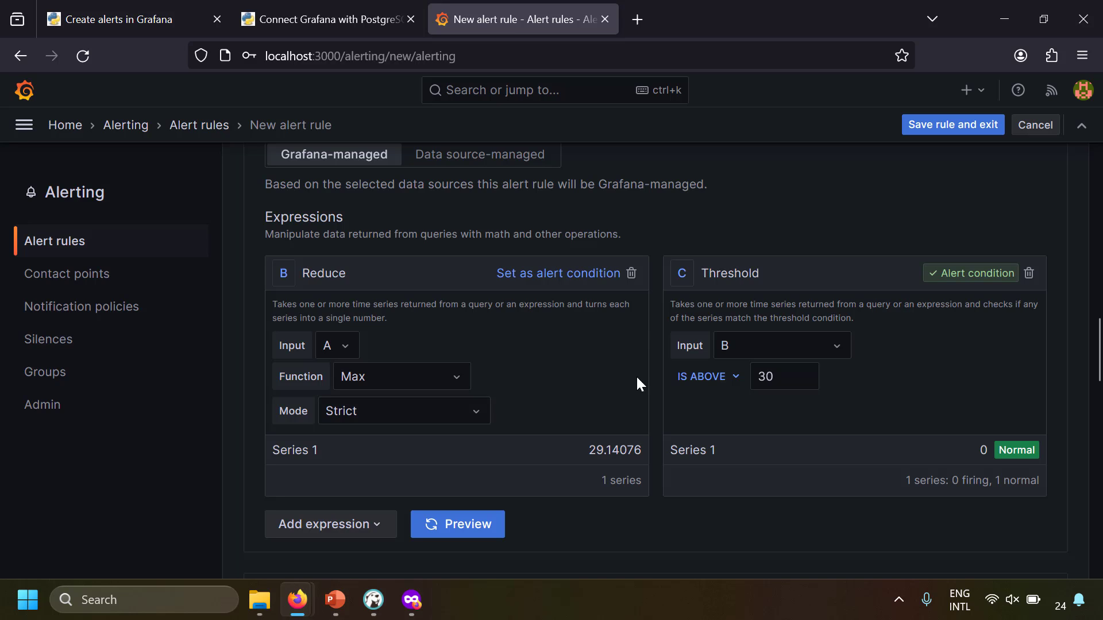
Delete the Reduce and Threshold expressions and add a Classic condition expression
{"action": "left_click", "coordinate": [631, 274]}
{"action": "left_click", "coordinate": [798, 275]}
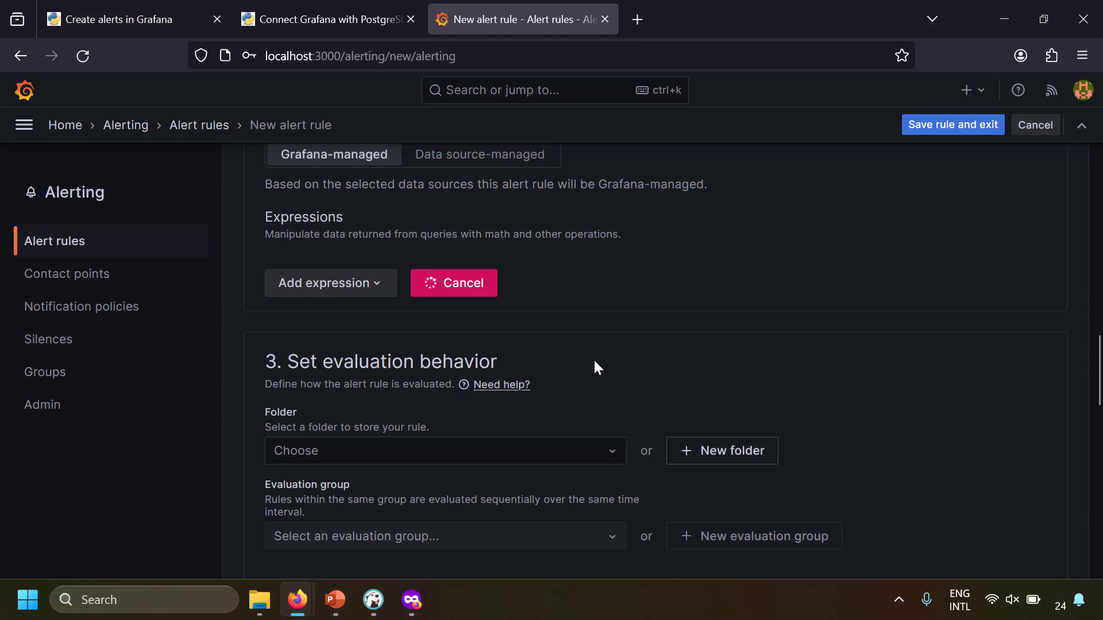
{"action": "left_click", "coordinate": [338, 284]}
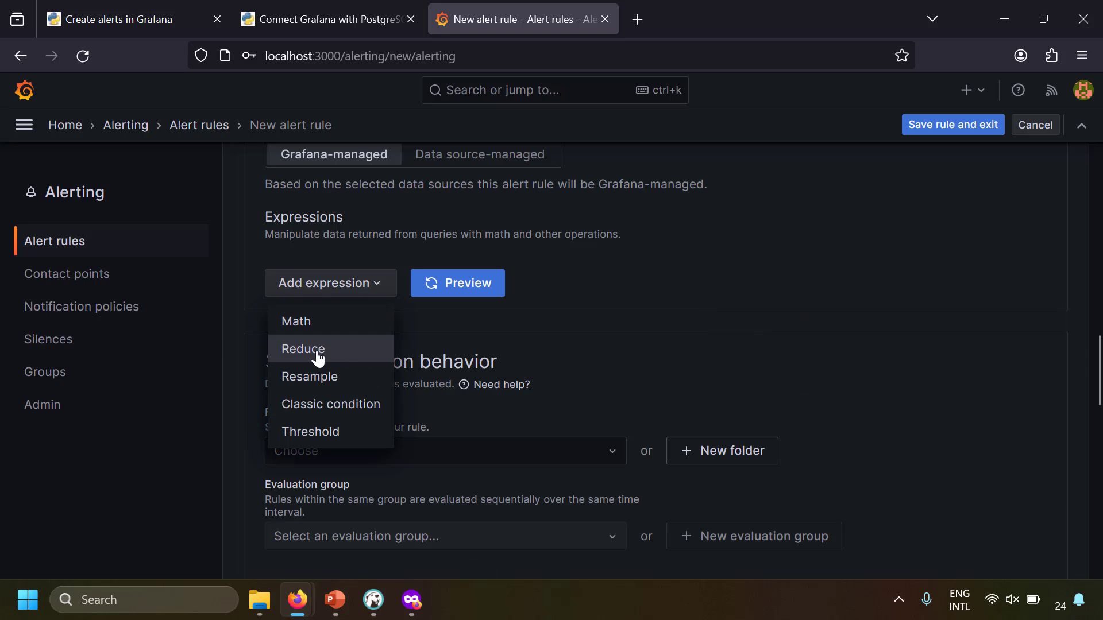
{"action": "left_click", "coordinate": [353, 418]}
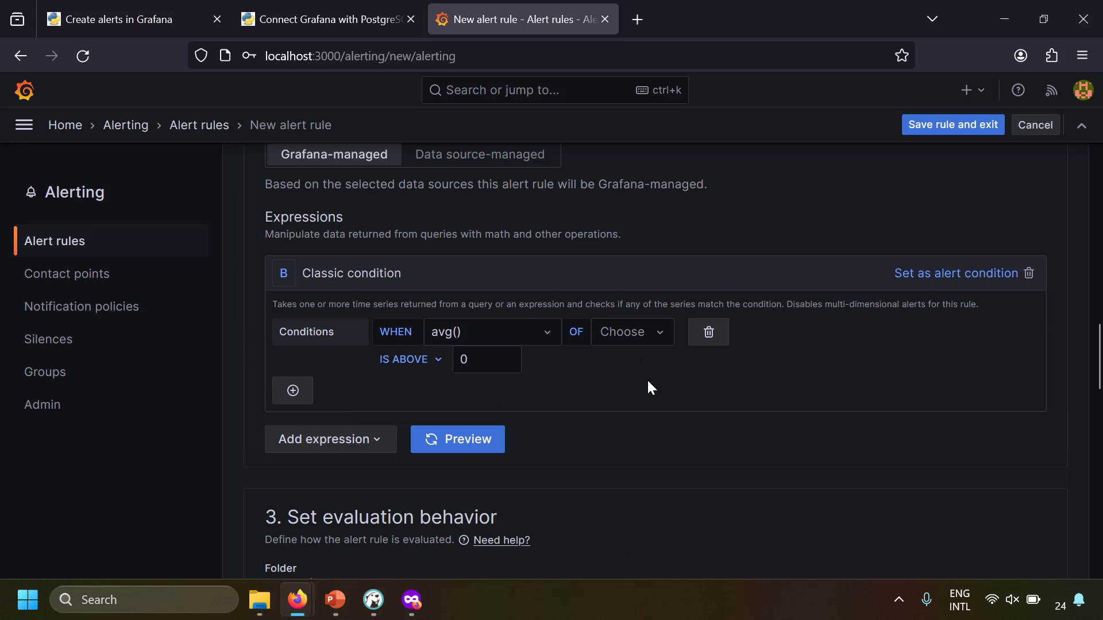
Set the classic condition to WHEN max() OF A IS ABOVE 30 and make it the alert condition
{"action": "left_click", "coordinate": [543, 336]}
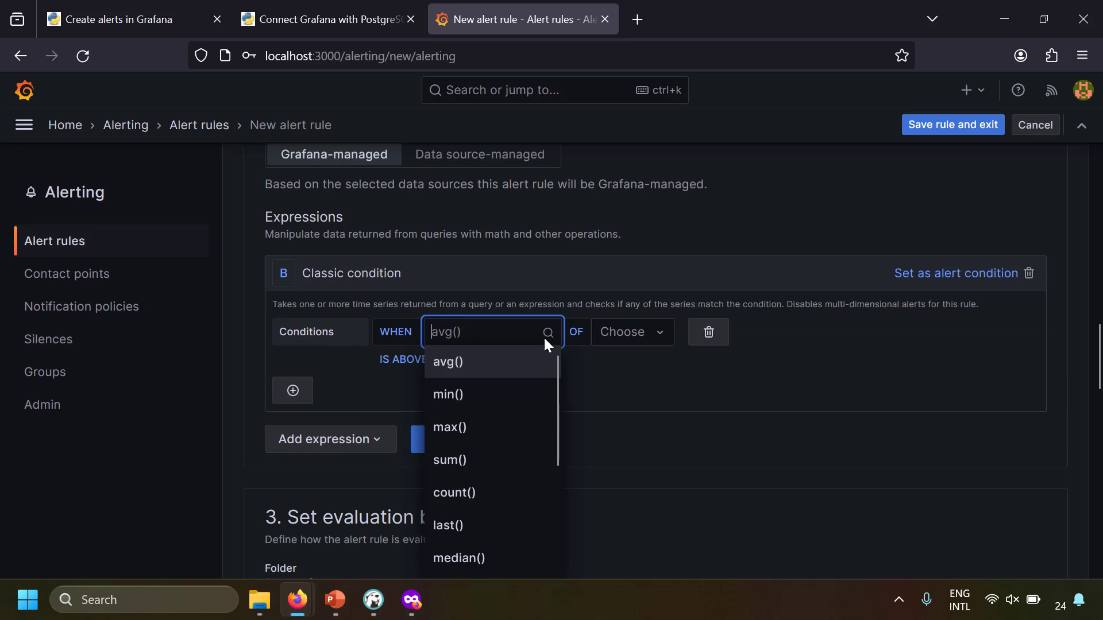
{"action": "left_click", "coordinate": [483, 428]}
{"action": "left_click", "coordinate": [639, 349]}
{"action": "left_click", "coordinate": [637, 377]}
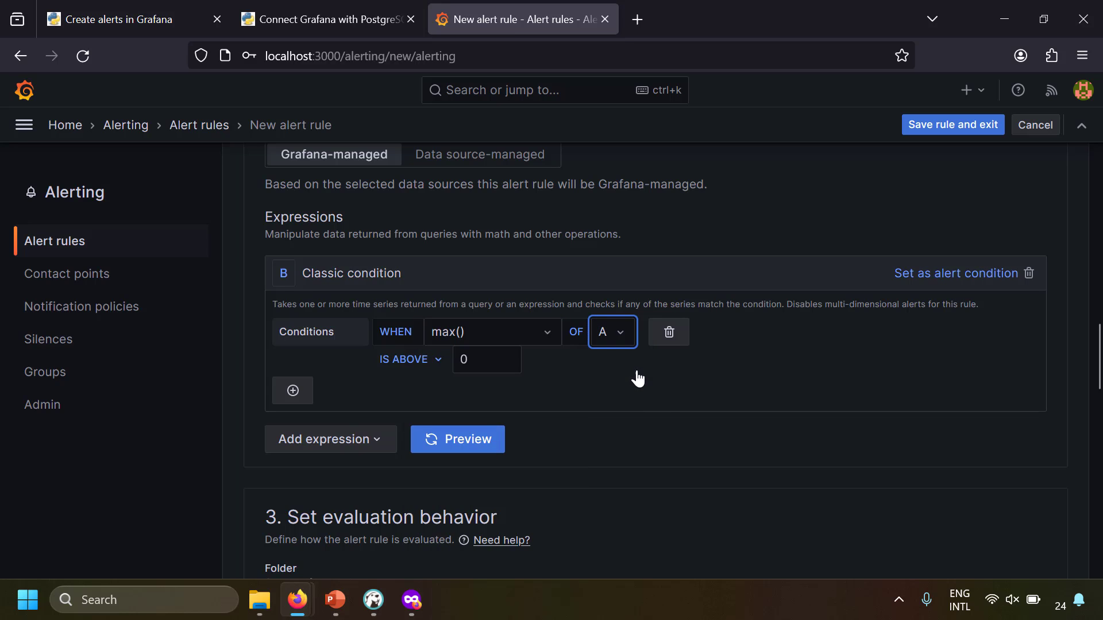
{"action": "left_click", "coordinate": [505, 360]}
{"action": "key", "text": "BackSpace"}
{"action": "type", "text": "30"}
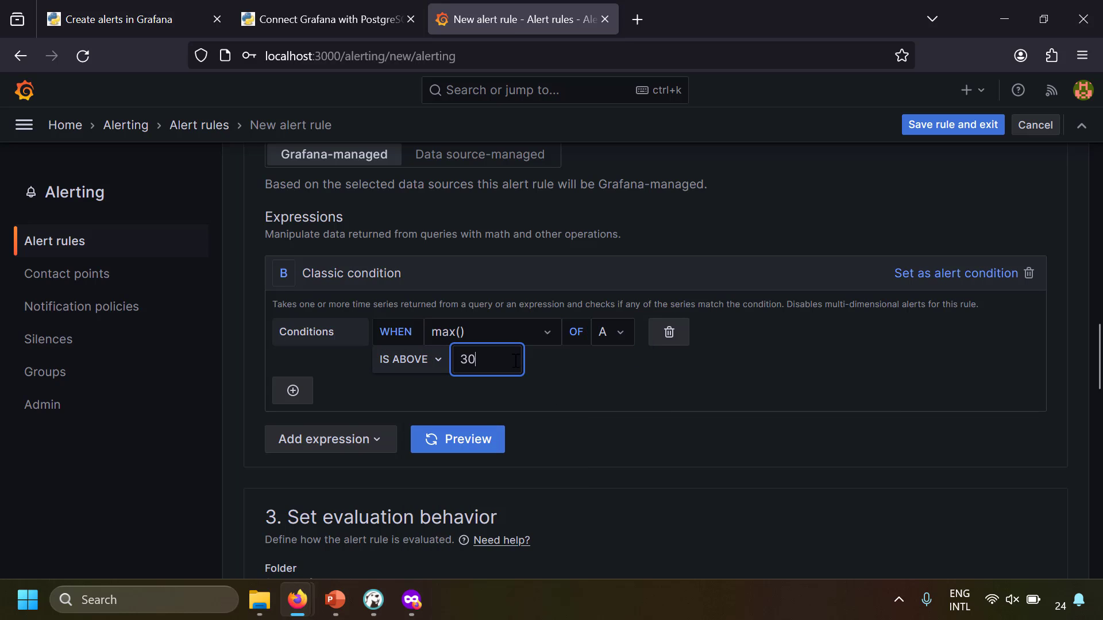
{"action": "left_click", "coordinate": [605, 356]}
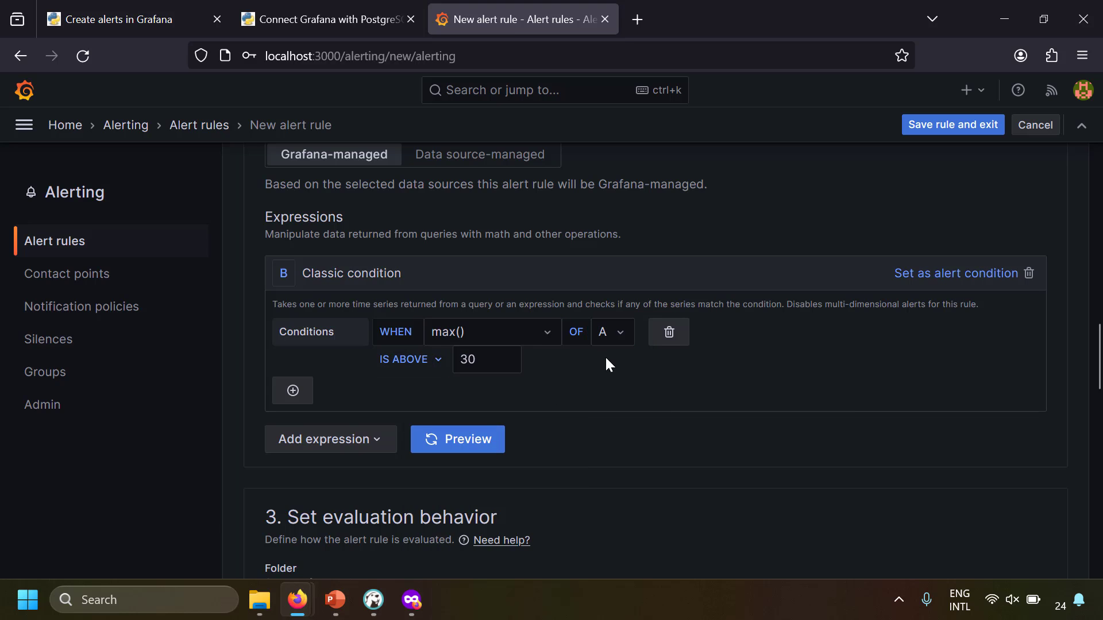
{"action": "left_click", "coordinate": [958, 281]}
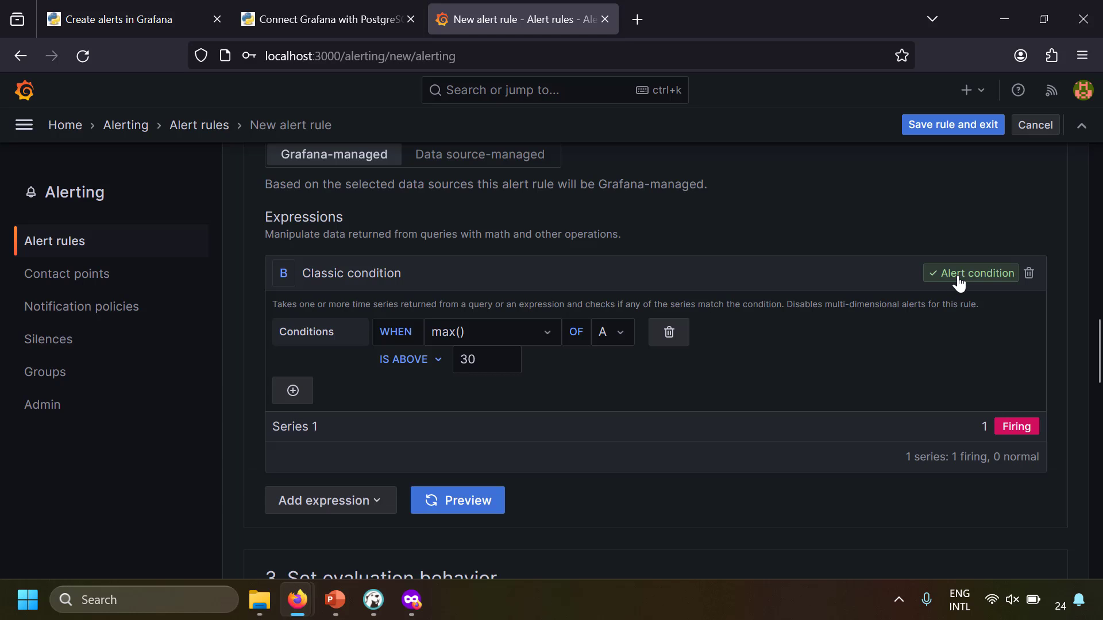
{"action": "left_click", "coordinate": [466, 507]}
{"action": "scroll", "coordinate": [764, 431], "scroll_direction": "up", "scroll_amount": 8}
{"action": "mouse_move", "coordinate": [993, 449]}
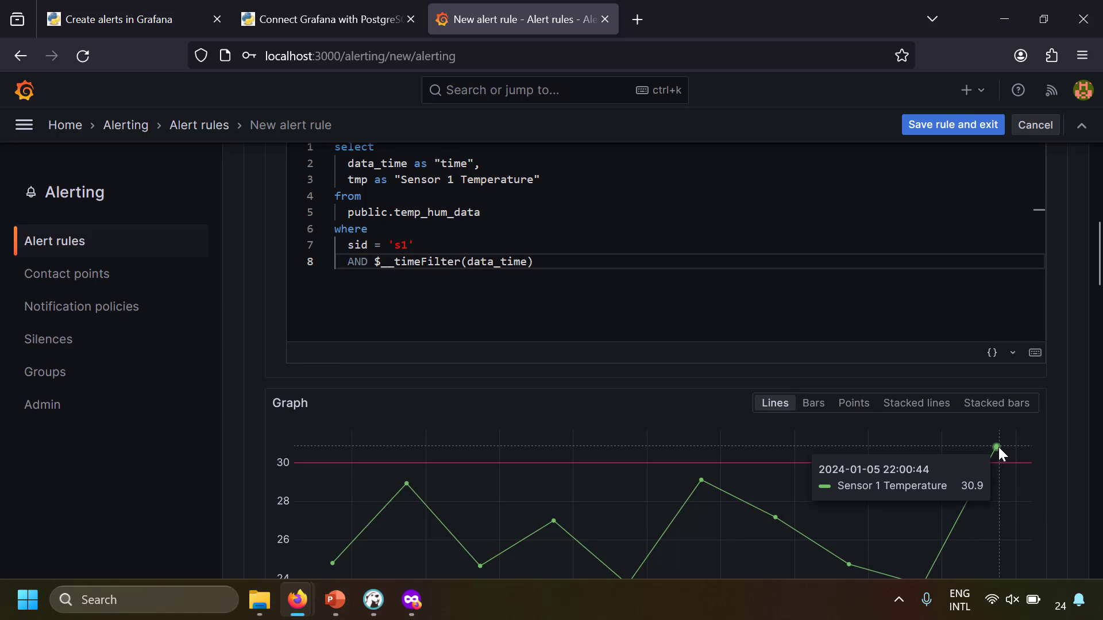
{"action": "scroll", "coordinate": [1042, 542], "scroll_direction": "down", "scroll_amount": 8}
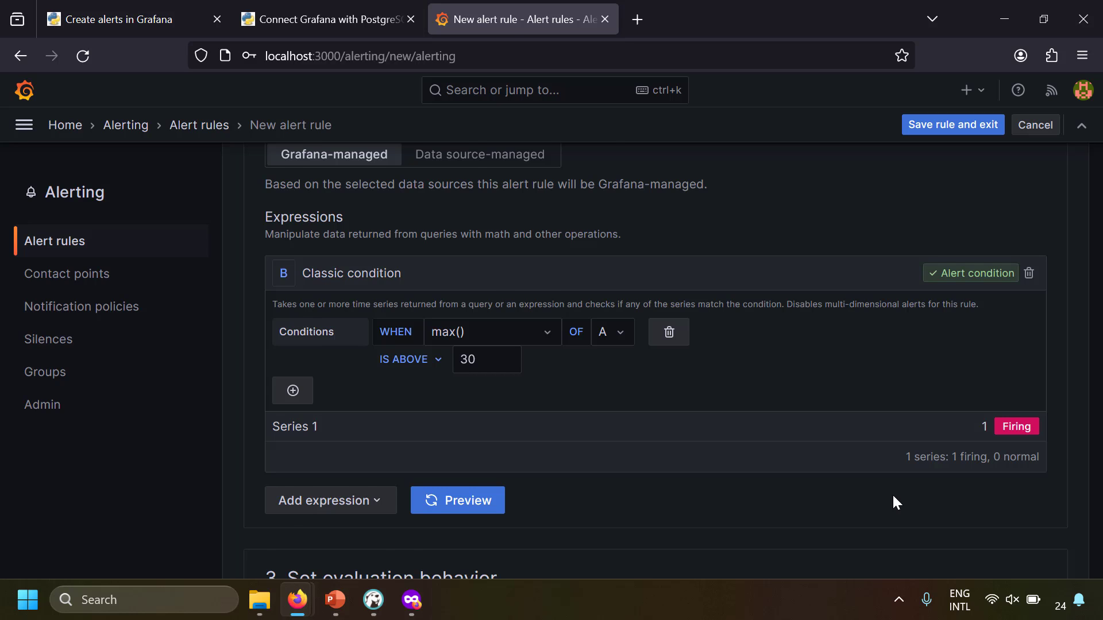
{"action": "scroll", "coordinate": [893, 497], "scroll_direction": "down", "scroll_amount": 2}
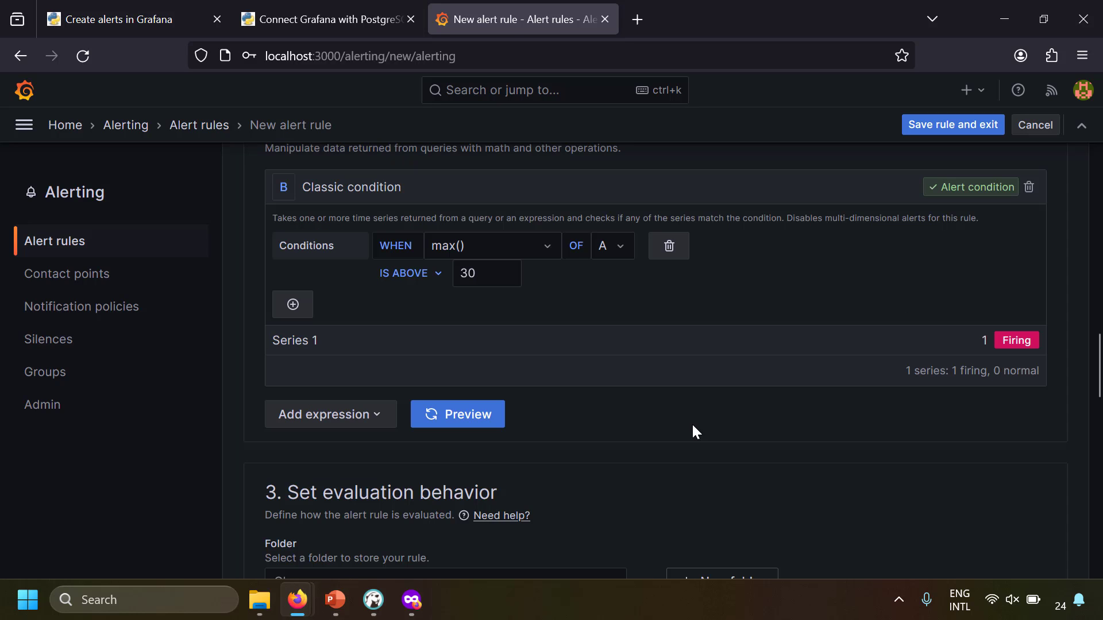
{"action": "left_click", "coordinate": [359, 425]}
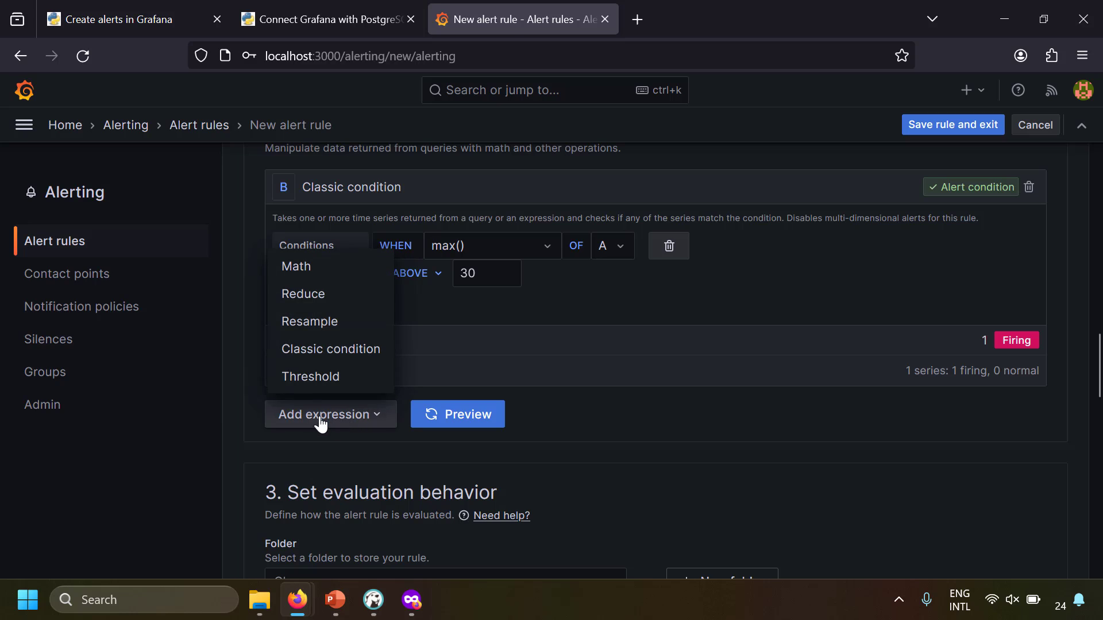
{"action": "left_click", "coordinate": [292, 268]}
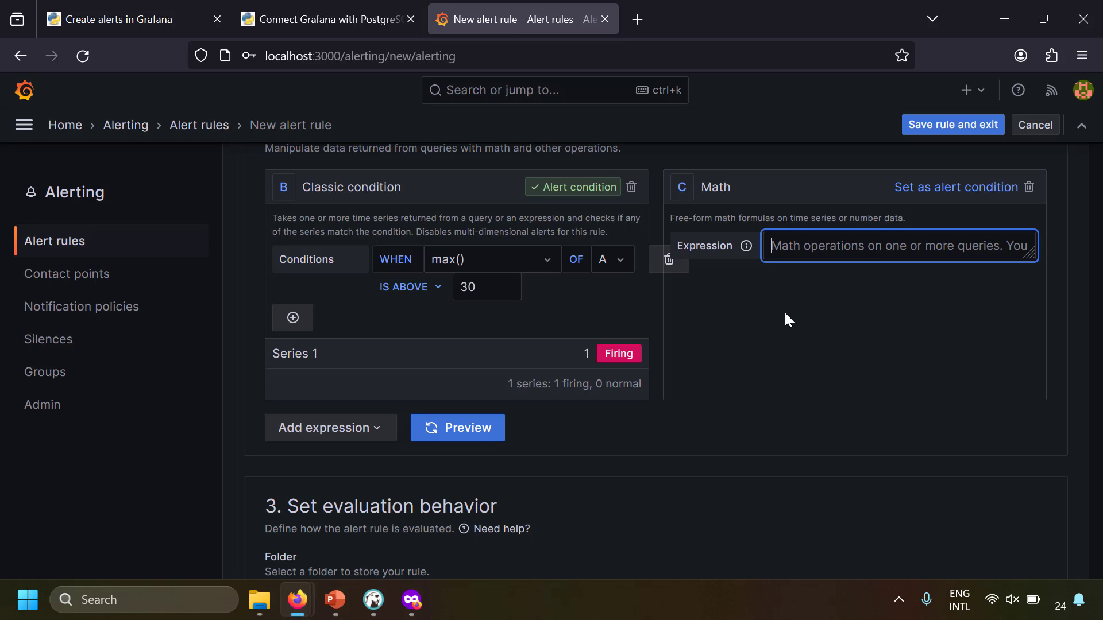
{"action": "type", "text": "$A"}
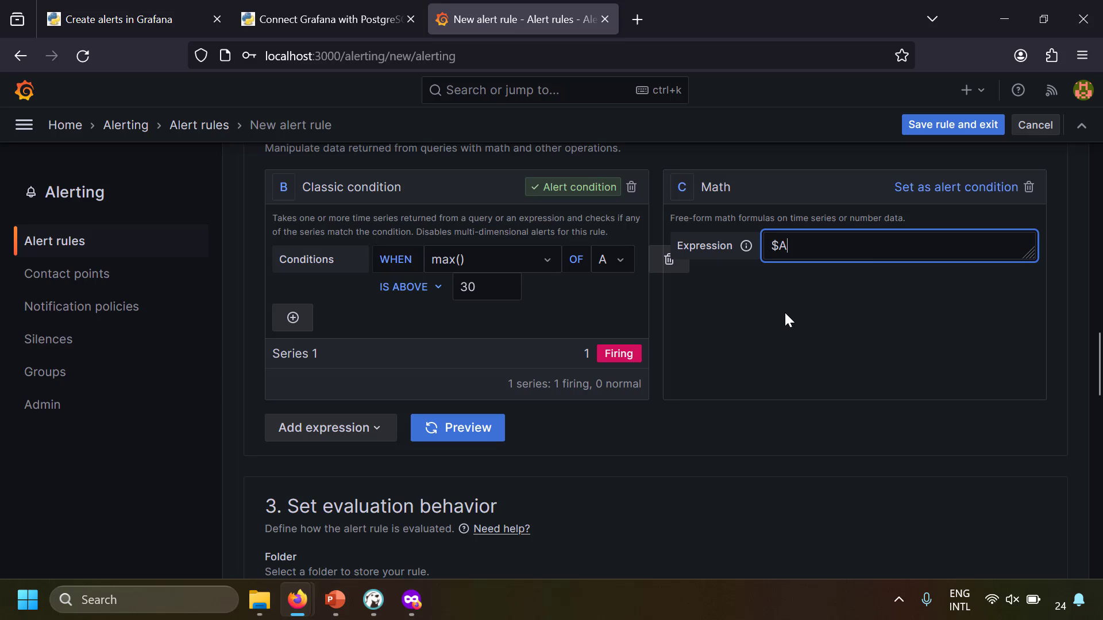
{"action": "type", "text": "+$B"}
{"action": "left_click", "coordinate": [1028, 187]}
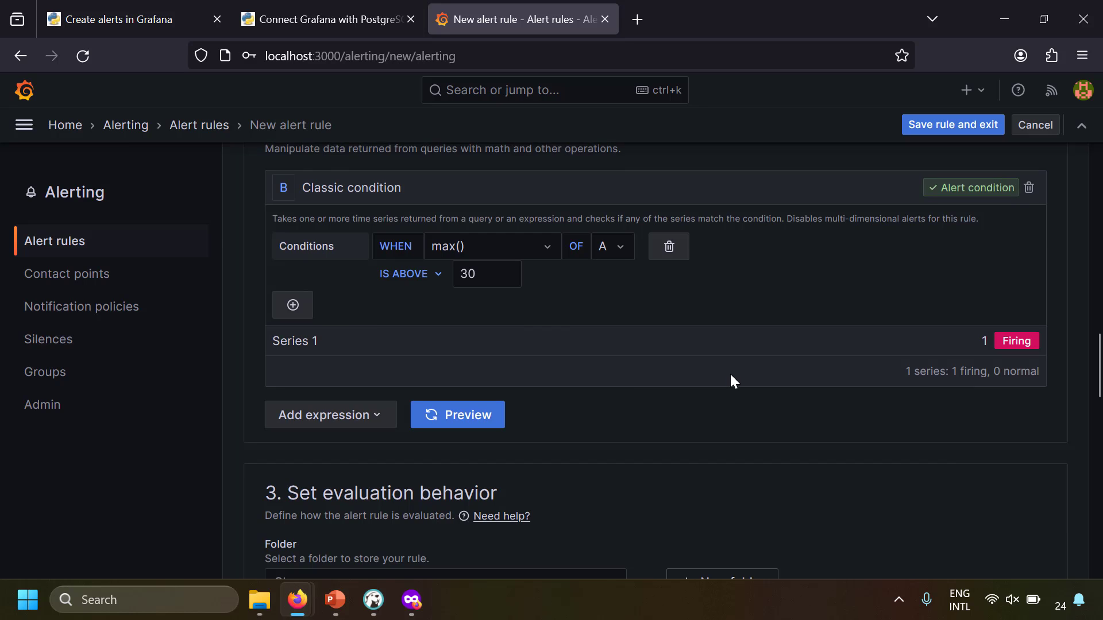
{"action": "scroll", "coordinate": [729, 379], "scroll_direction": "up", "scroll_amount": 7}
{"action": "mouse_move", "coordinate": [970, 199]}
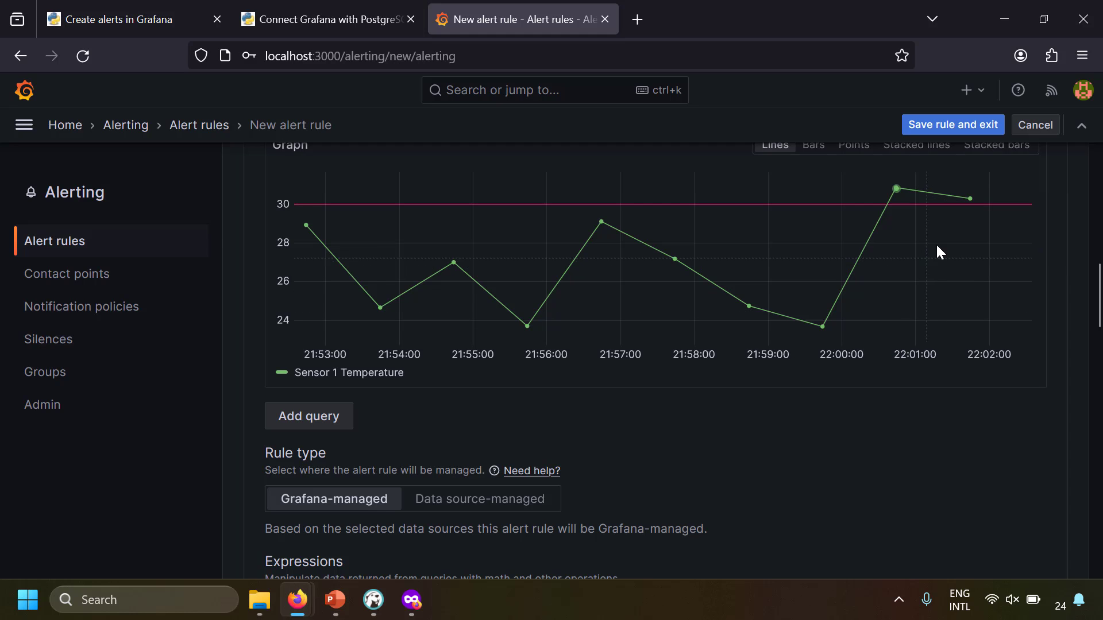
{"action": "scroll", "coordinate": [963, 310], "scroll_direction": "down", "scroll_amount": 6}
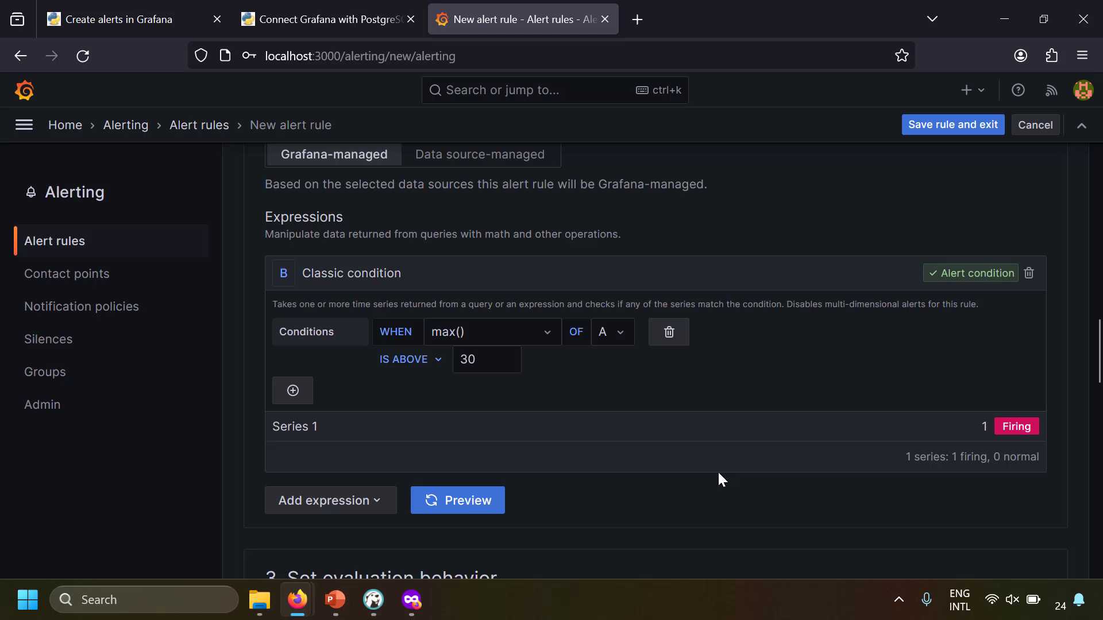
{"action": "scroll", "coordinate": [648, 474], "scroll_direction": "down", "scroll_amount": 5}
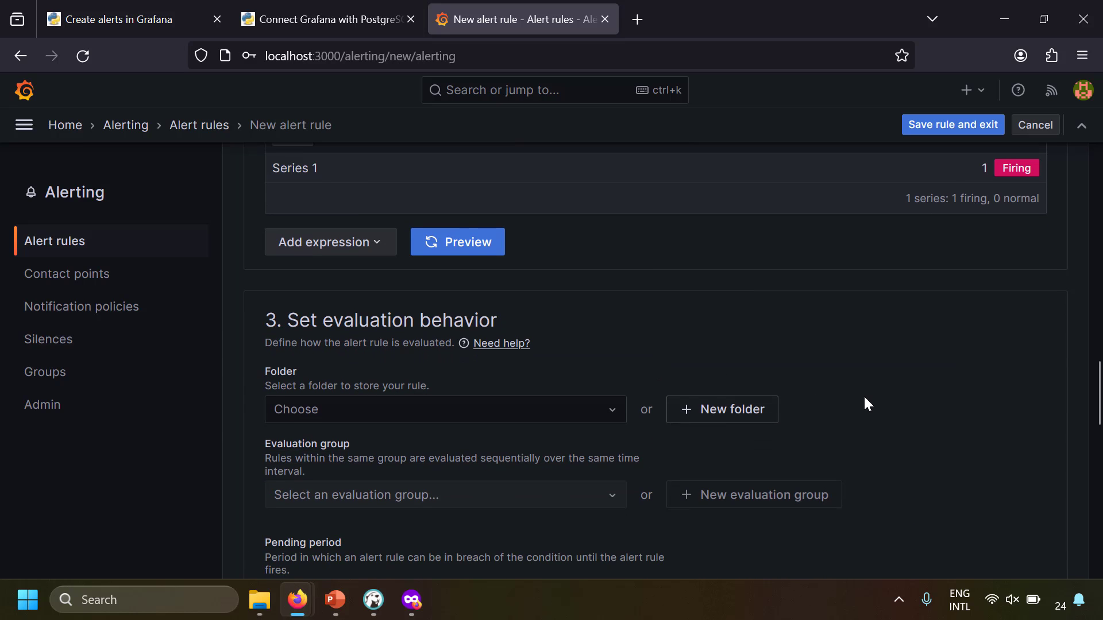
{"action": "scroll", "coordinate": [867, 403], "scroll_direction": "down", "scroll_amount": 2}
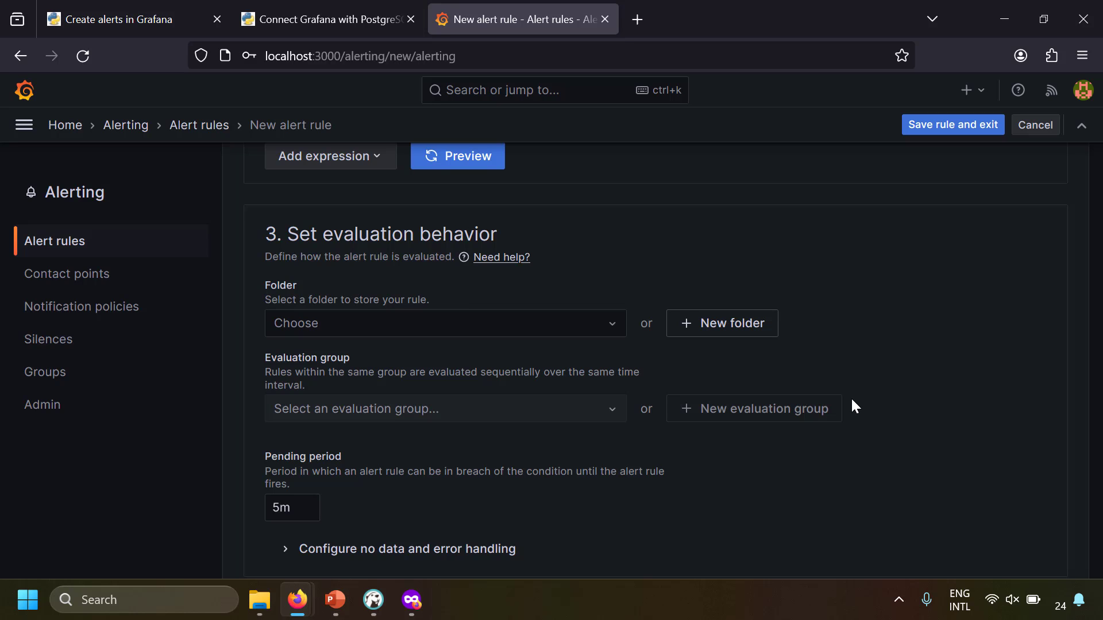
{"action": "scroll", "coordinate": [248, 351], "scroll_direction": "down", "scroll_amount": 3}
{"action": "scroll", "coordinate": [248, 351], "scroll_direction": "up", "scroll_amount": 3}
Create a new folder called 'Demo Folder' from the Folder dropdown for the rule
{"action": "left_click", "coordinate": [425, 325]}
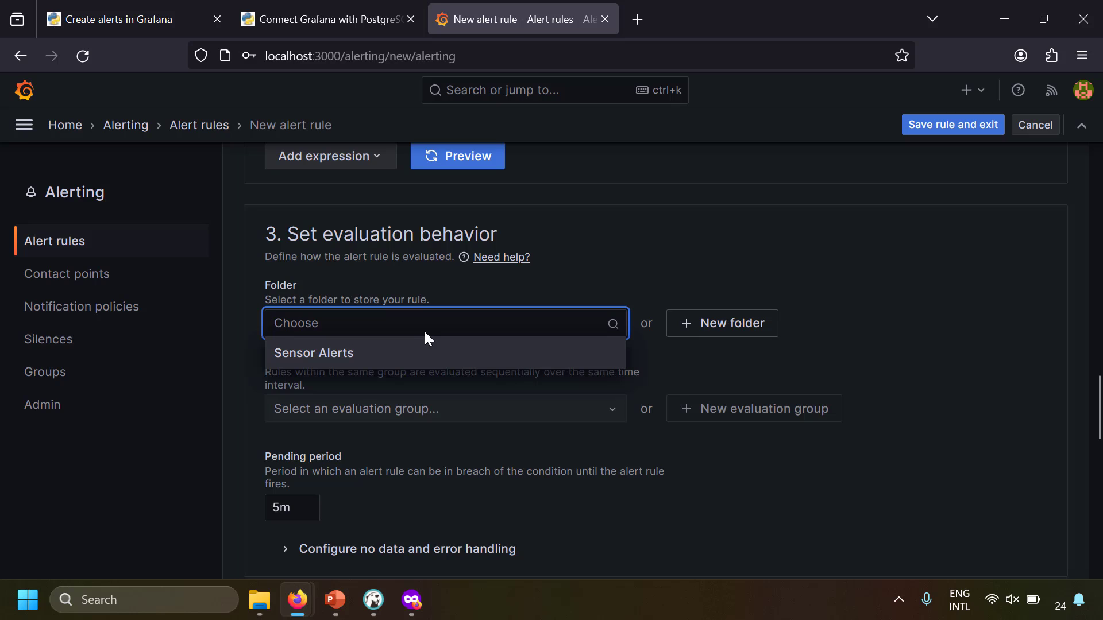
{"action": "left_click", "coordinate": [702, 336]}
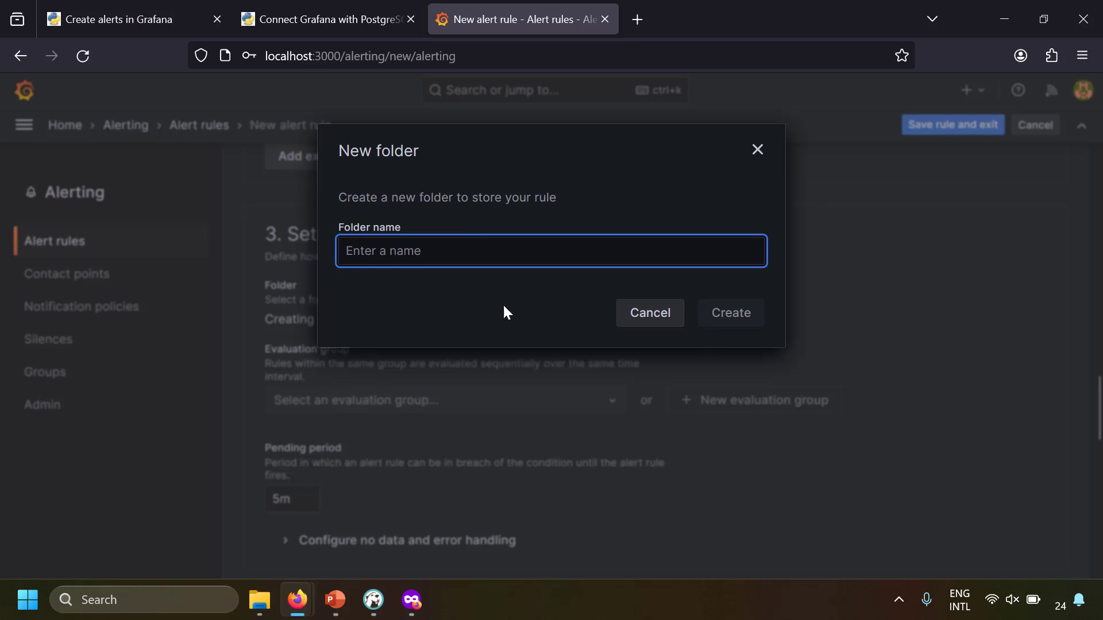
{"action": "type", "text": "Demo Folder"}
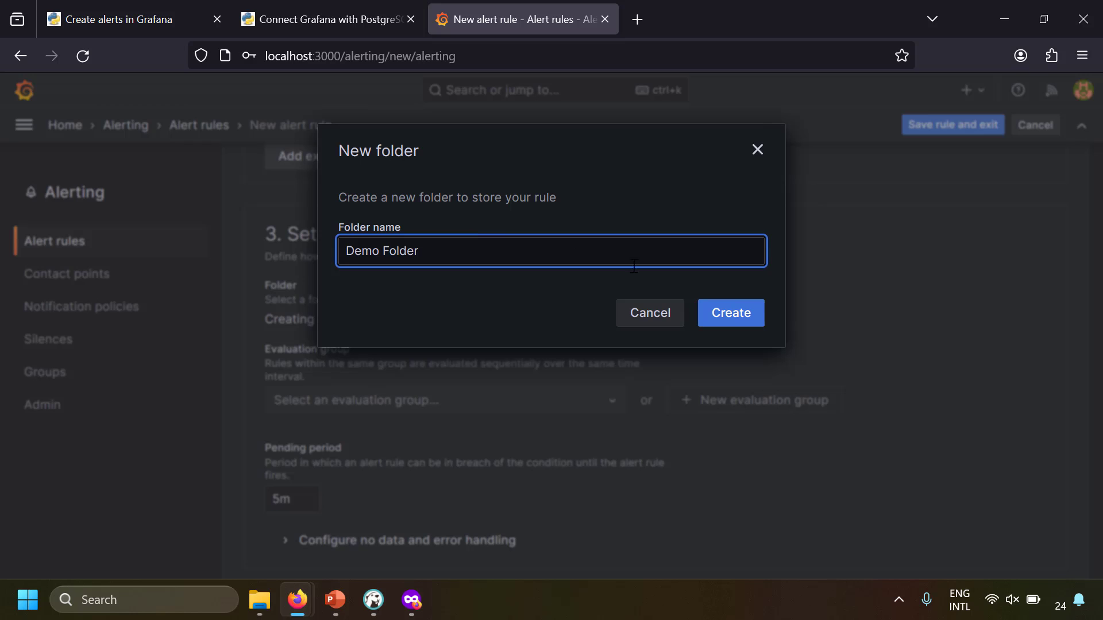
{"action": "left_click", "coordinate": [731, 312]}
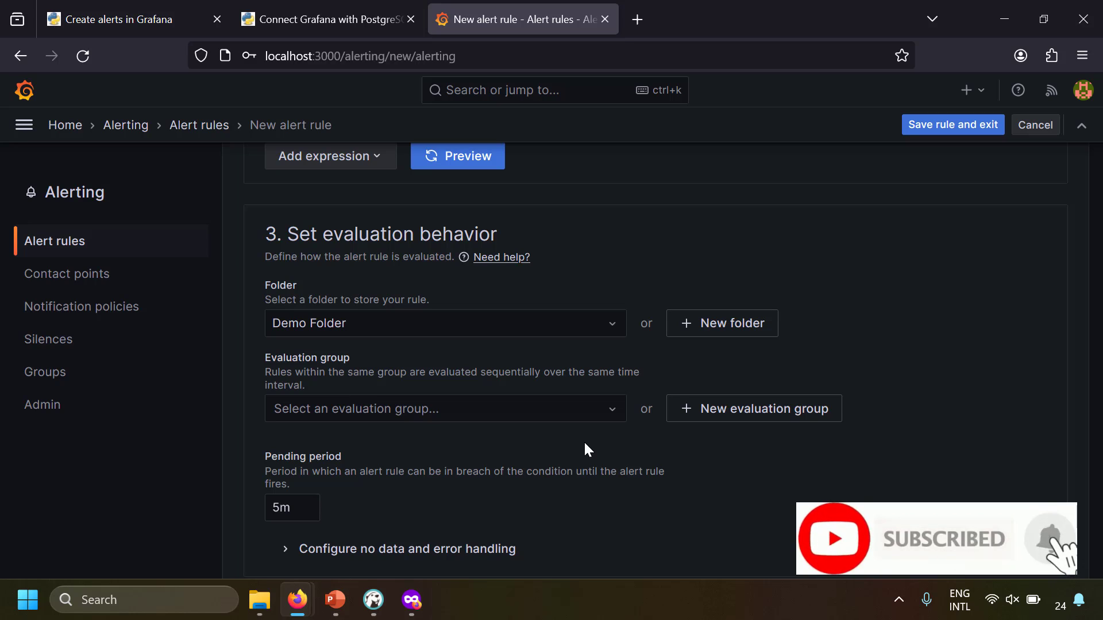
Create the evaluation group 'Temperature Evaluation Group' with a 1m evaluation interval
{"action": "left_click", "coordinate": [472, 410]}
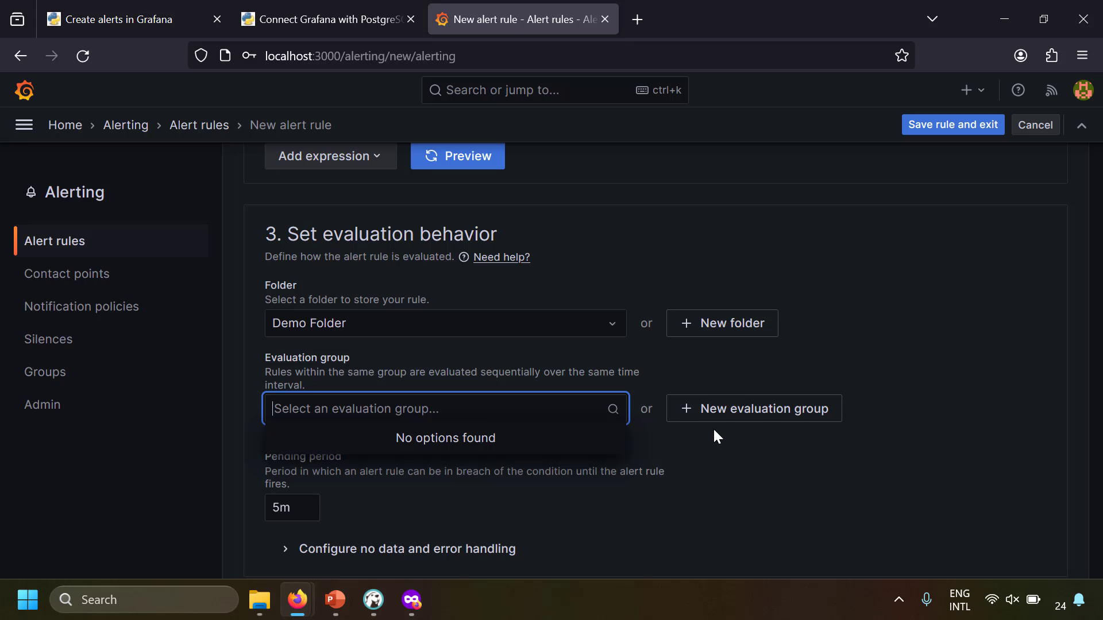
{"action": "left_click", "coordinate": [731, 417]}
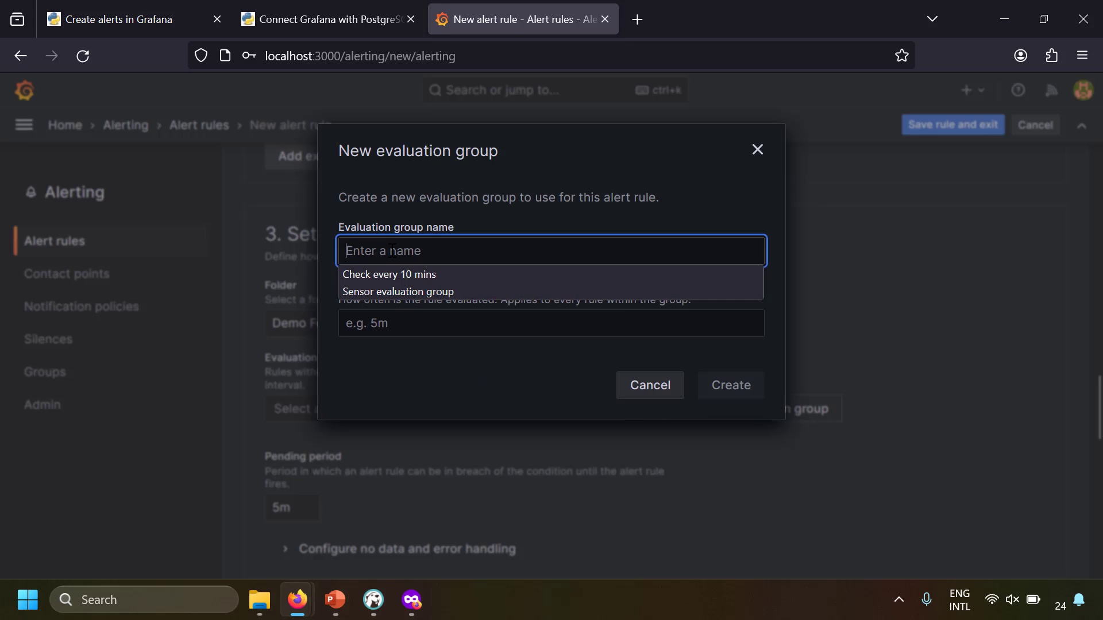
{"action": "left_click", "coordinate": [464, 215]}
{"action": "left_click", "coordinate": [465, 249]}
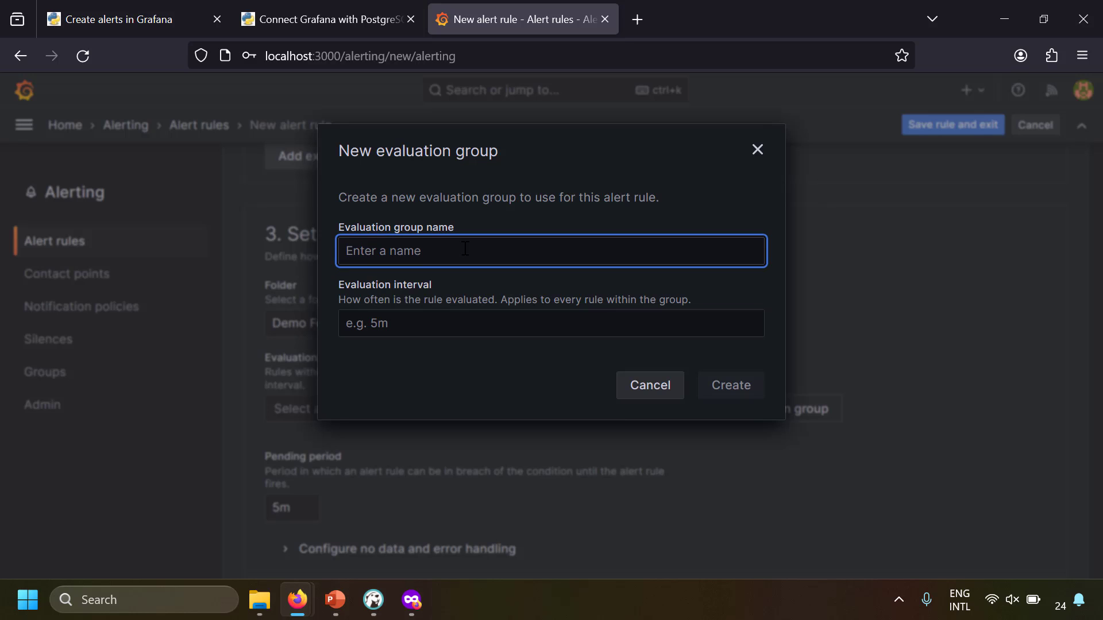
{"action": "type", "text": "Temperature Evaluation Group"}
{"action": "left_click", "coordinate": [449, 323]}
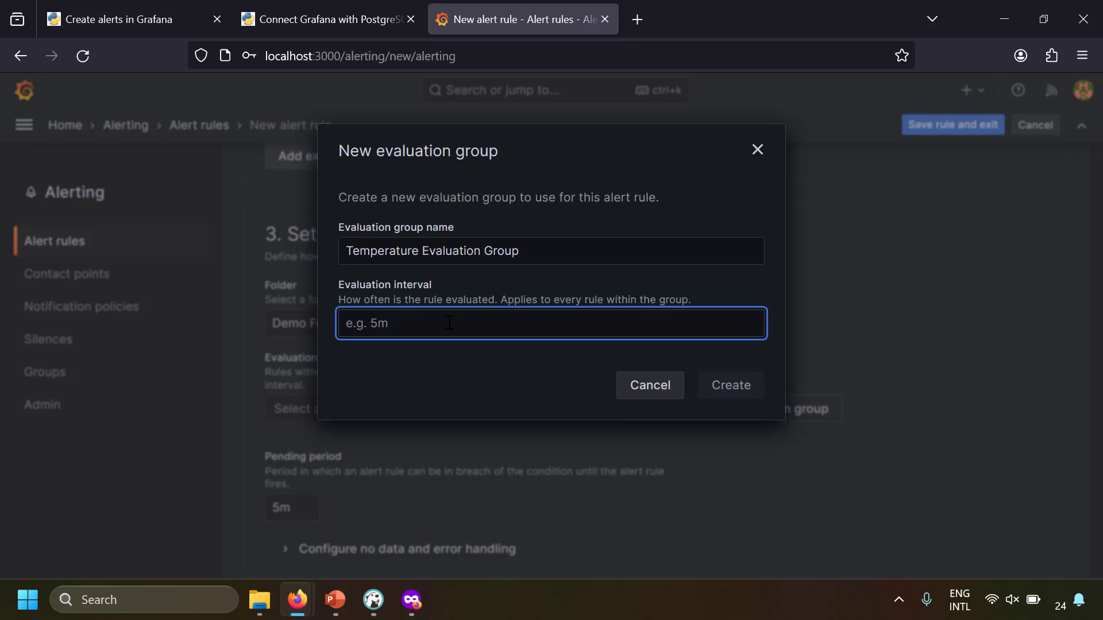
{"action": "type", "text": "1m"}
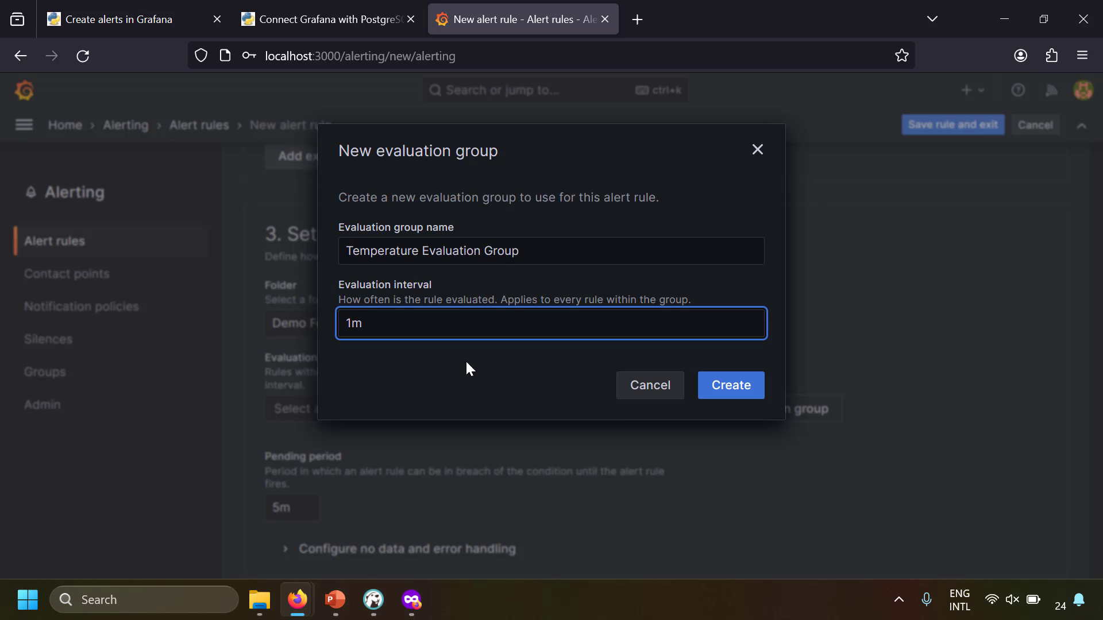
{"action": "left_click", "coordinate": [744, 394]}
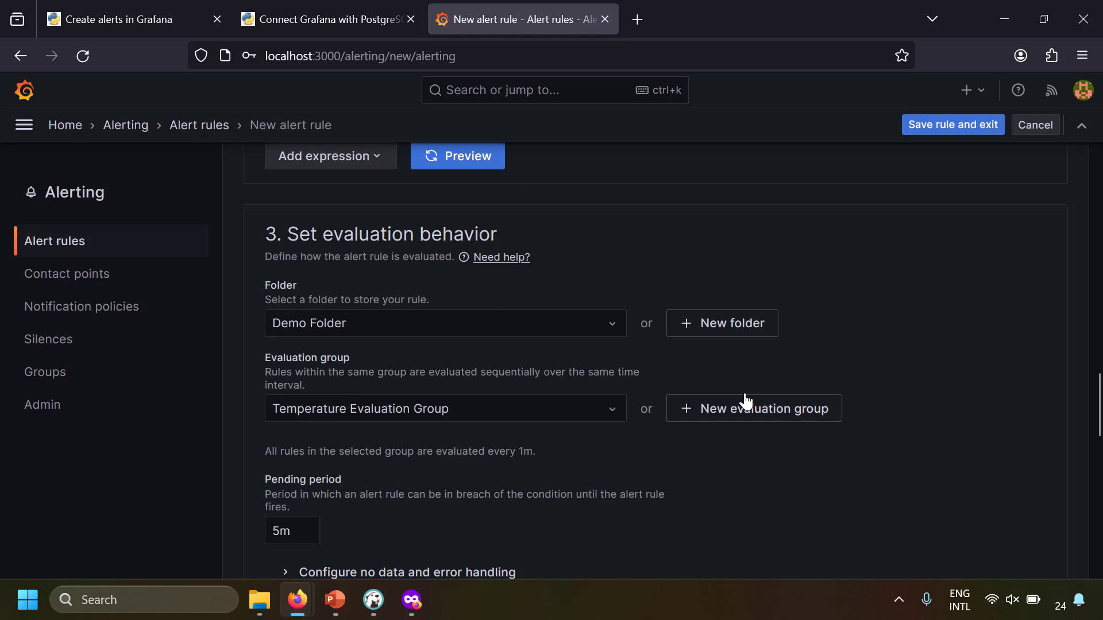
Change the alert rule's pending period from 5m to 0
{"action": "scroll", "coordinate": [718, 496], "scroll_direction": "down", "scroll_amount": 2}
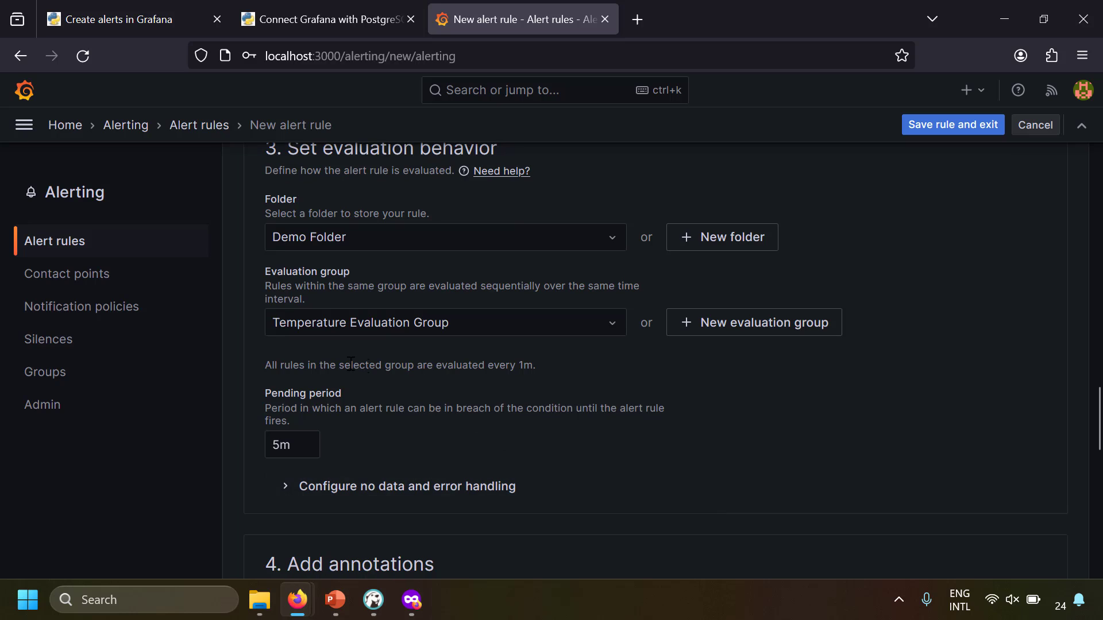
{"action": "left_click_drag", "start_coordinate": [272, 365], "coordinate": [544, 376]}
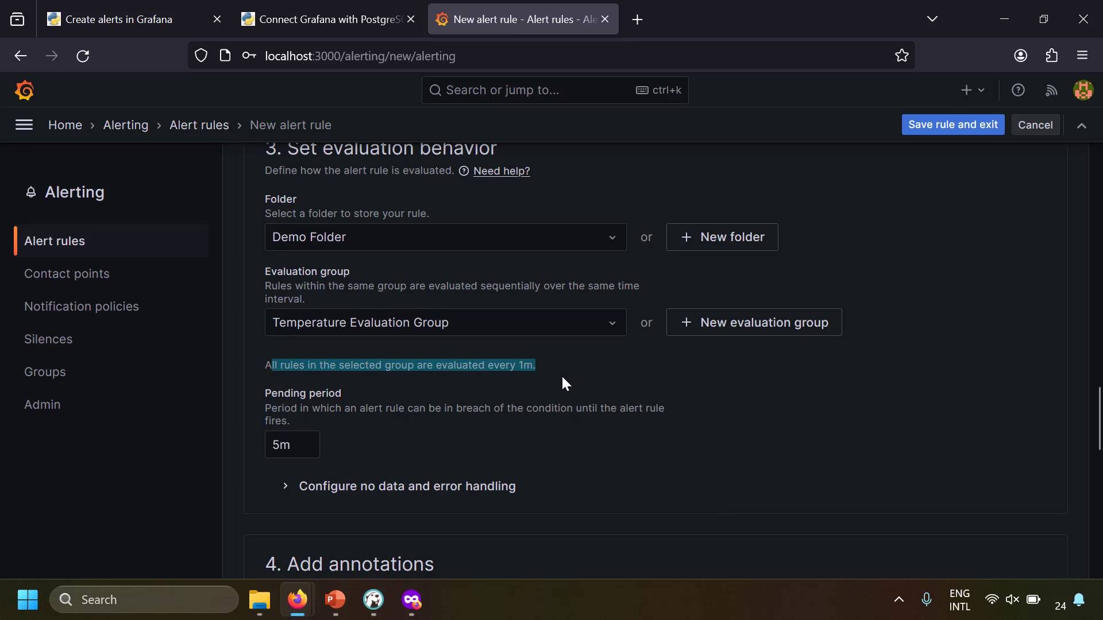
{"action": "left_click", "coordinate": [562, 379]}
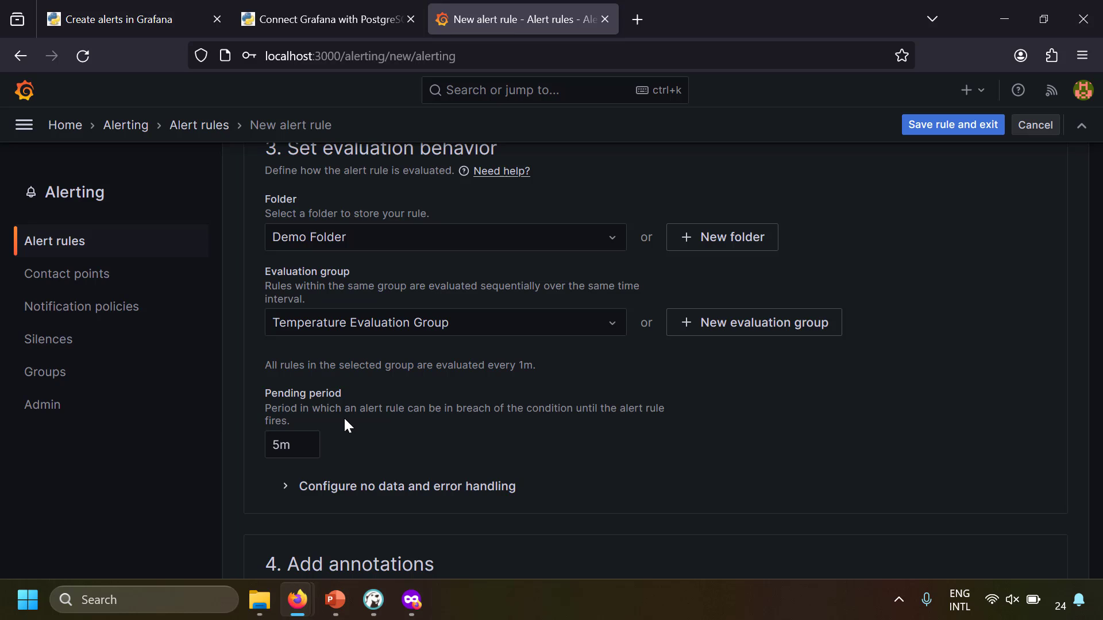
{"action": "left_click_drag", "start_coordinate": [305, 445], "coordinate": [242, 446]}
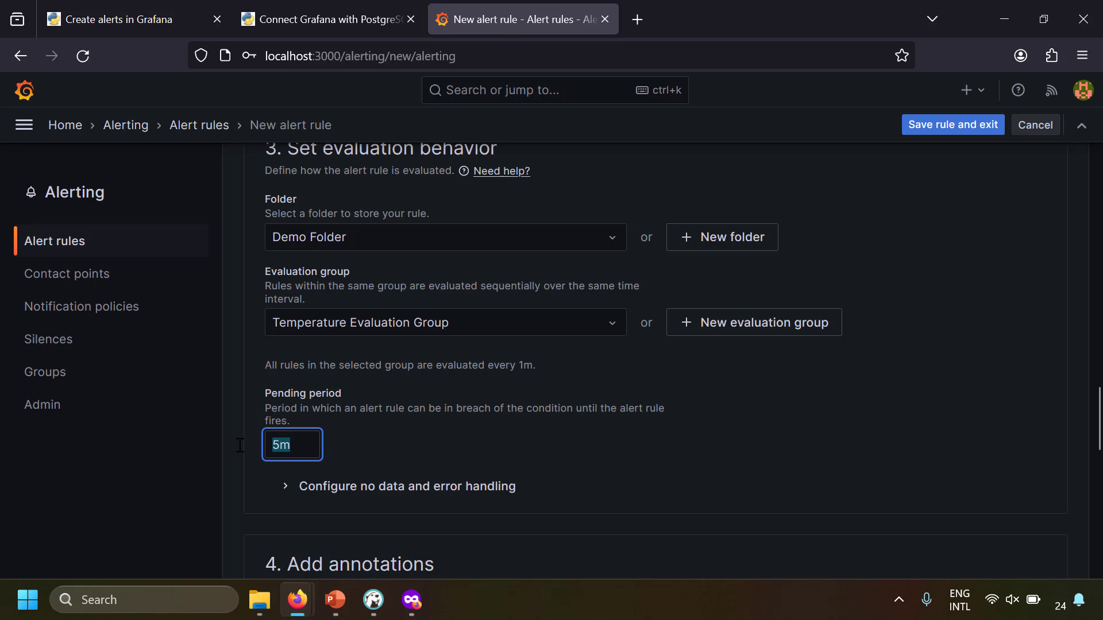
{"action": "type", "text": "0"}
{"action": "left_click", "coordinate": [463, 438]}
{"action": "double_click", "coordinate": [275, 444]}
{"action": "type", "text": "10m"}
{"action": "left_click", "coordinate": [386, 436]}
{"action": "left_click_drag", "start_coordinate": [309, 444], "coordinate": [268, 444]}
{"action": "type", "text": "0"}
{"action": "left_click", "coordinate": [830, 452]}
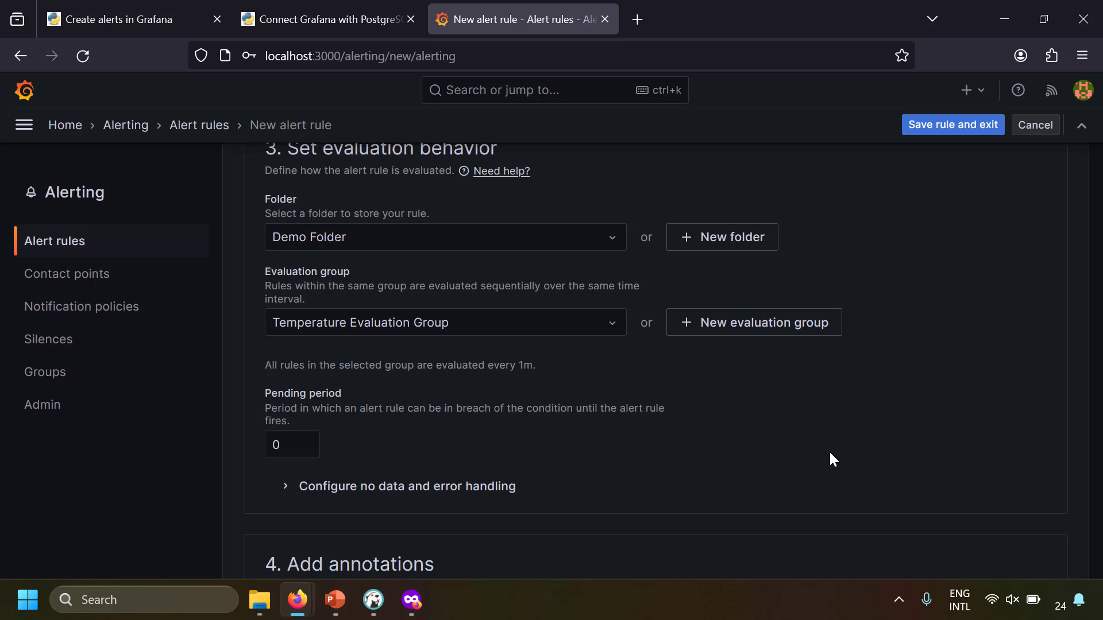
Expand the Configure no data and error handling section and scroll to Add annotations
{"action": "scroll", "coordinate": [291, 414], "scroll_direction": "down", "scroll_amount": 2}
{"action": "left_click", "coordinate": [368, 397]}
{"action": "scroll", "coordinate": [372, 402], "scroll_direction": "down", "scroll_amount": 2}
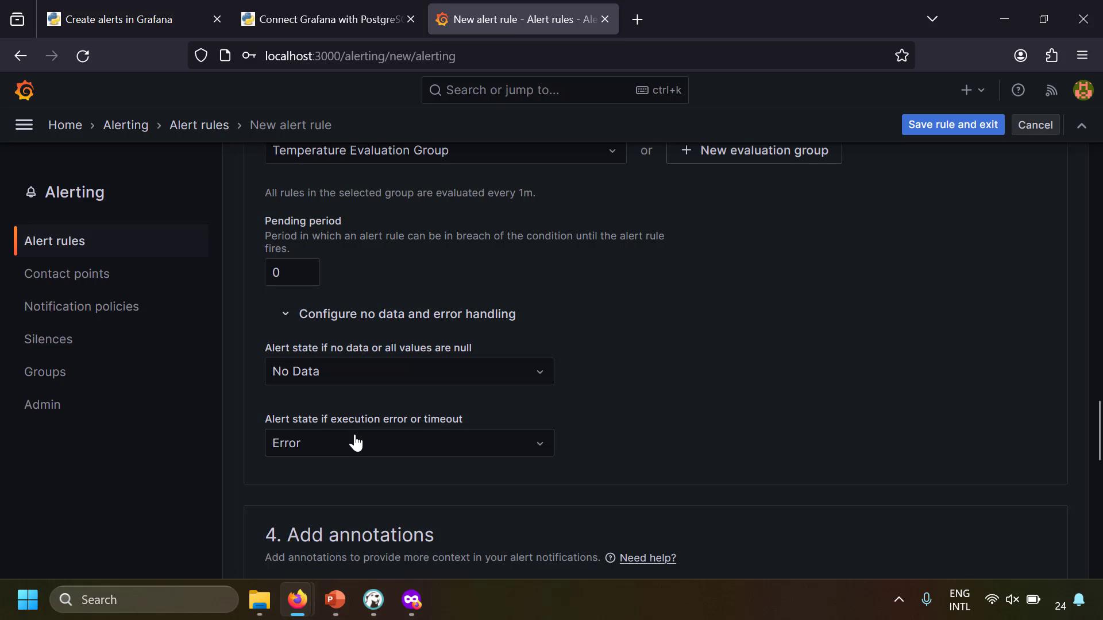
{"action": "scroll", "coordinate": [804, 357], "scroll_direction": "down", "scroll_amount": 5}
{"action": "scroll", "coordinate": [807, 357], "scroll_direction": "down", "scroll_amount": 2}
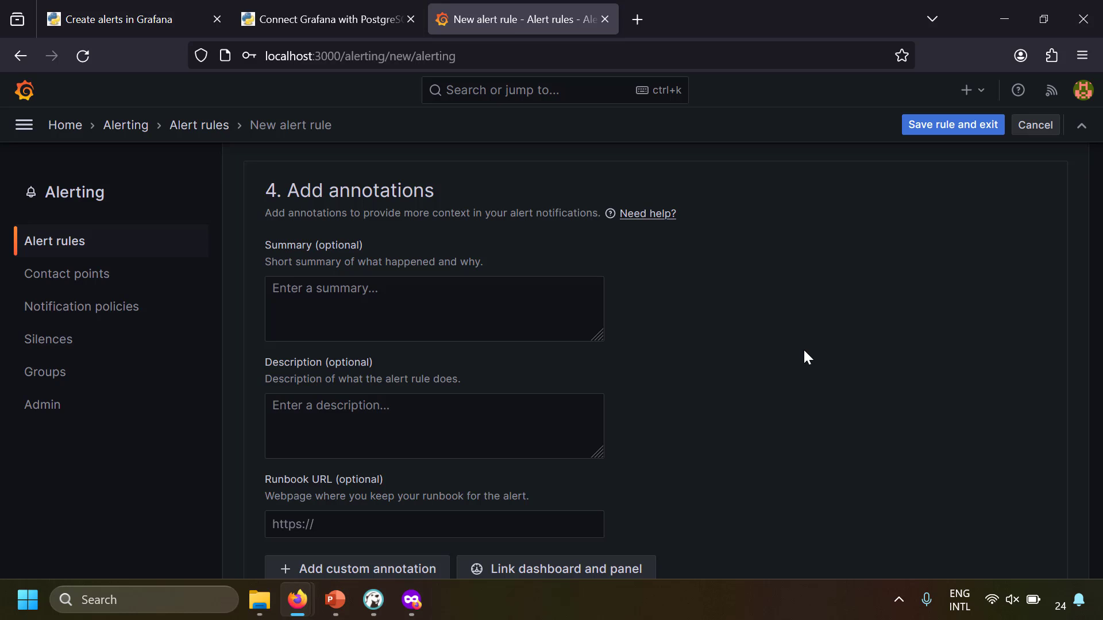
Paste 'Sensor Temperature is high' into the Summary annotation field
{"action": "left_click", "coordinate": [498, 336]}
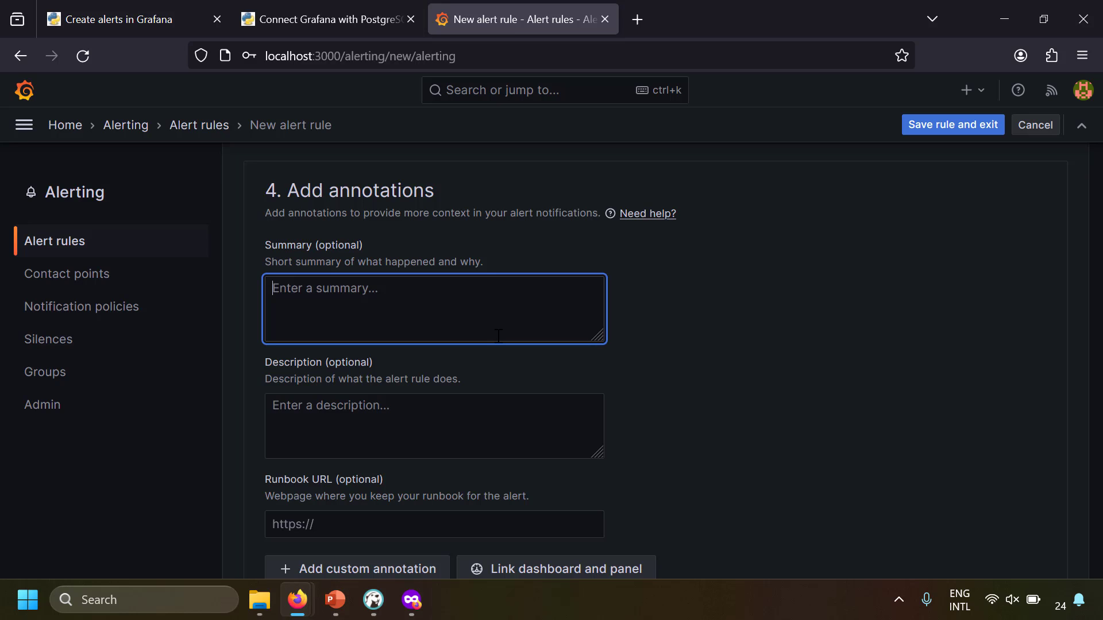
{"action": "type", "text": "Sensor Temperature is high"}
{"action": "left_click_drag", "start_coordinate": [430, 288], "coordinate": [272, 295]}
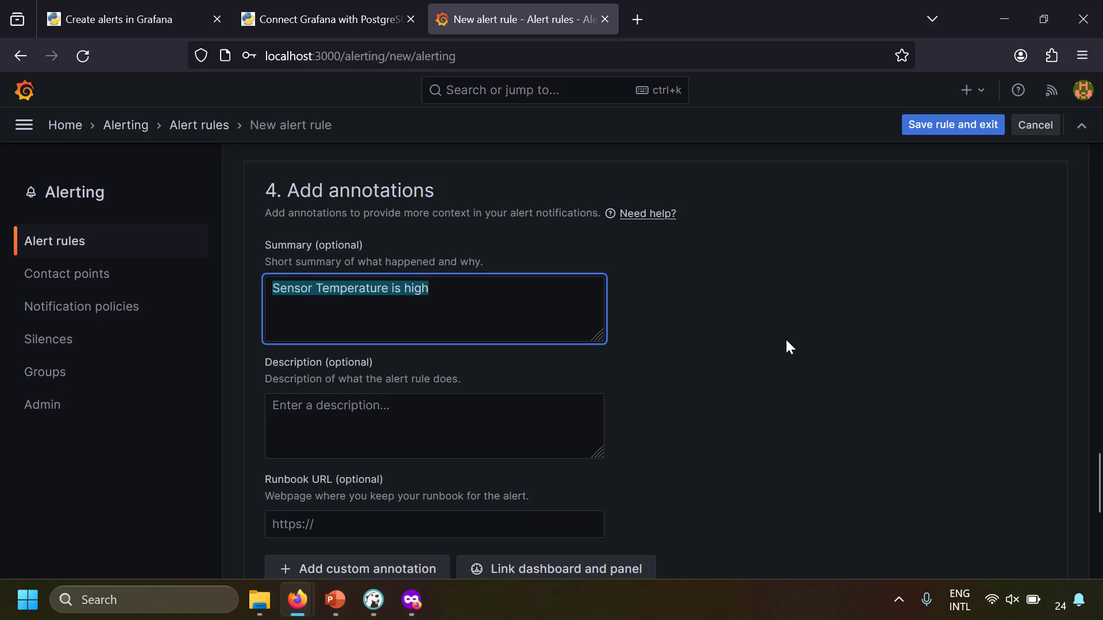
{"action": "scroll", "coordinate": [787, 341], "scroll_direction": "down", "scroll_amount": 5}
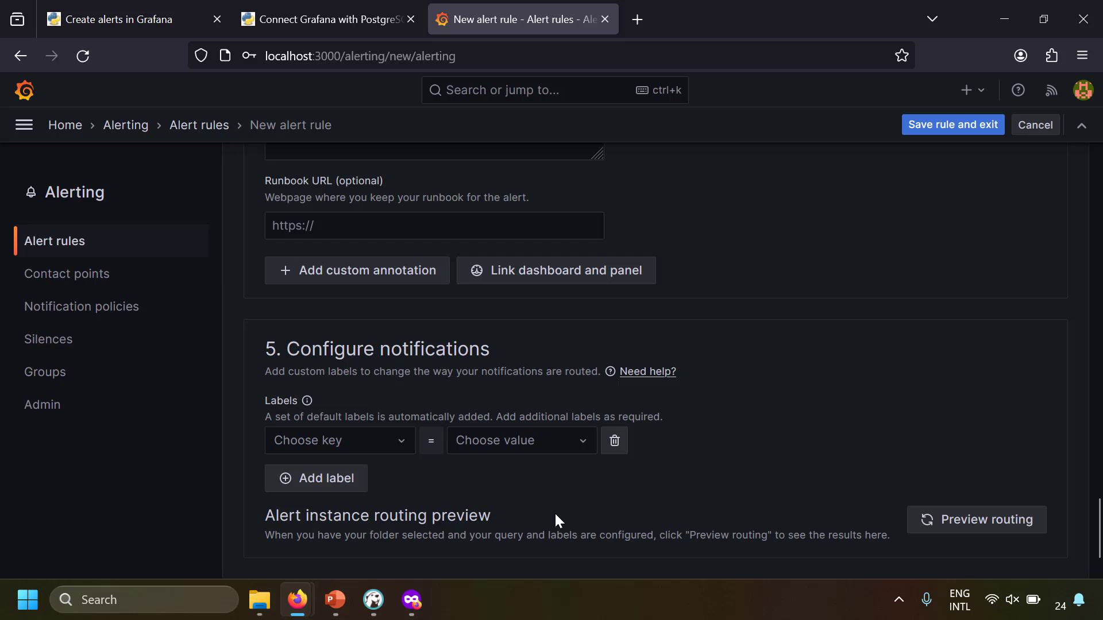
Add the label team = infra and save the Sensor 1 Alert rule
{"action": "left_click", "coordinate": [336, 445]}
{"action": "type", "text": "team"}
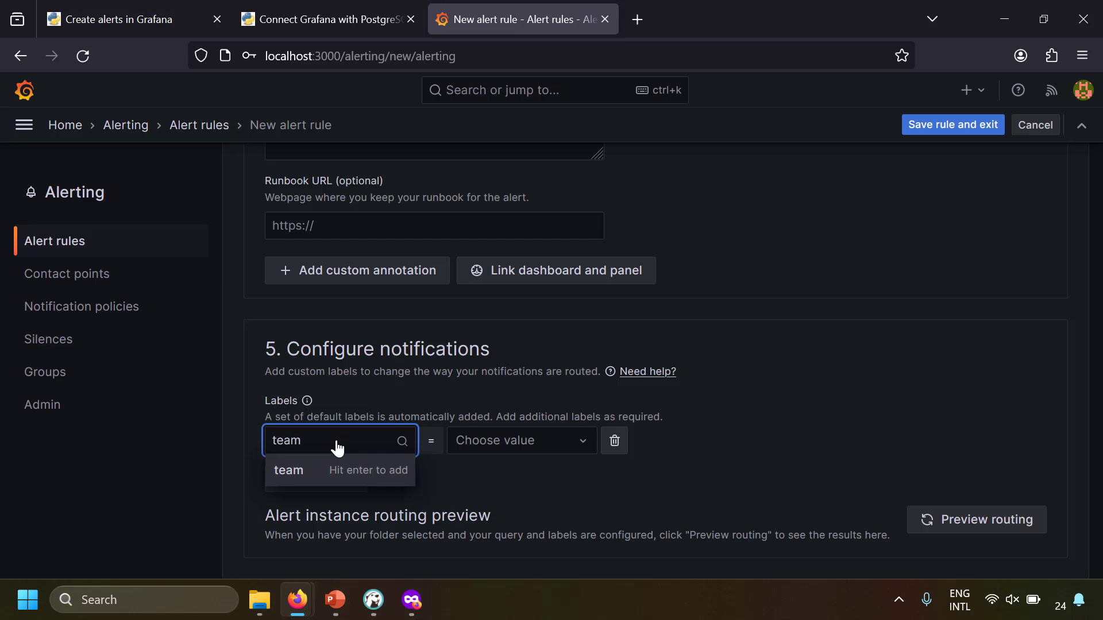
{"action": "key", "text": "Return"}
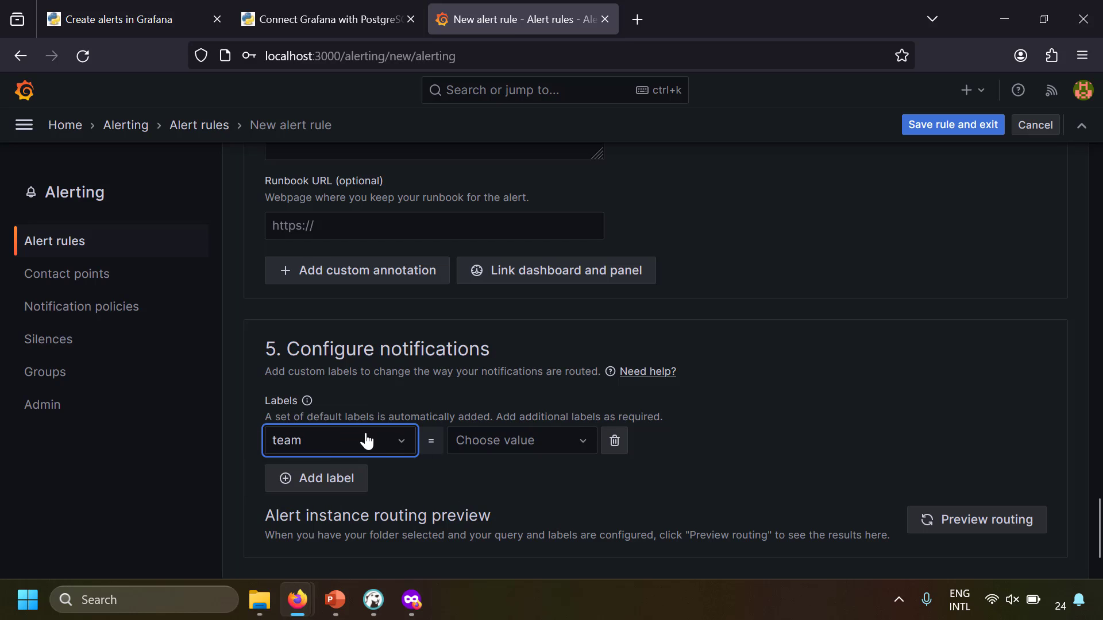
{"action": "left_click", "coordinate": [497, 446]}
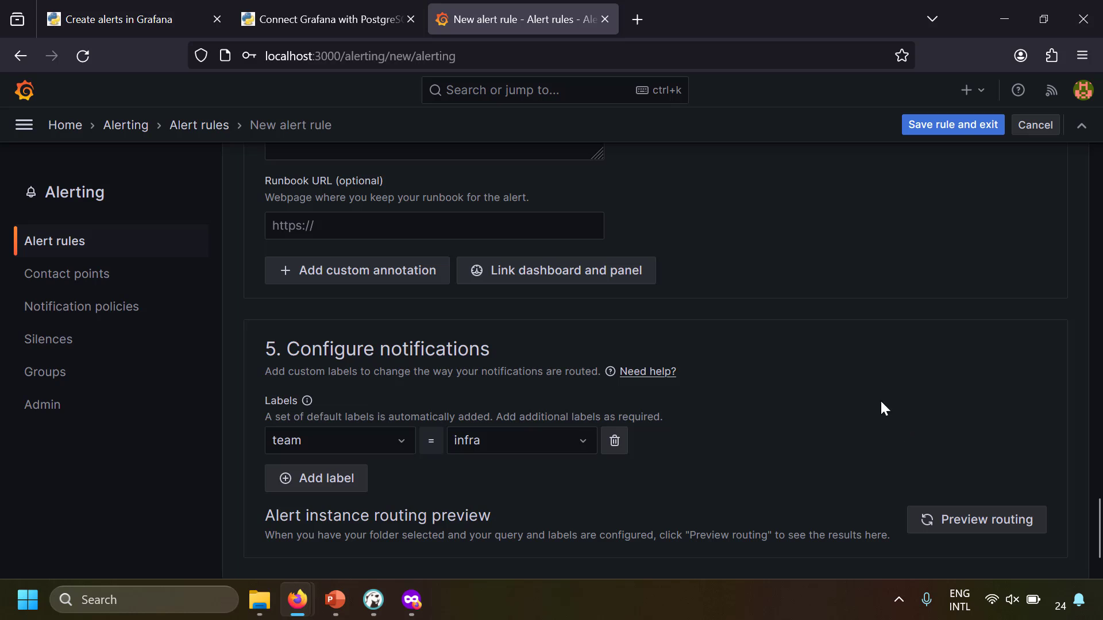
{"action": "left_click", "coordinate": [953, 125]}
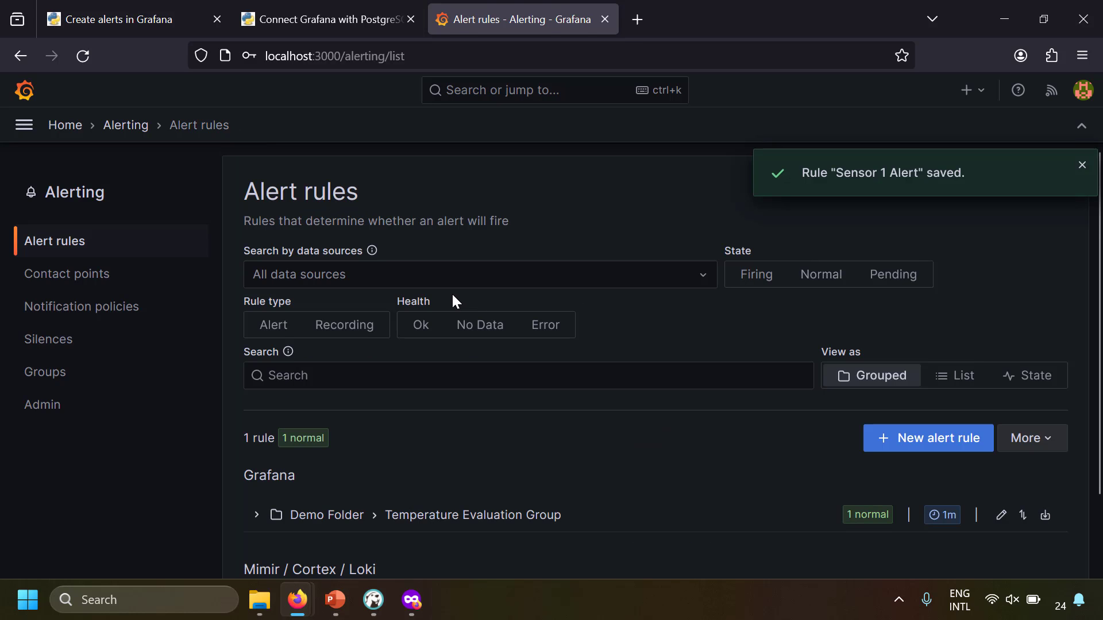
Expand Demo Folder's Temperature Evaluation Group to reveal the firing Sensor 1 Alert rule
{"action": "scroll", "coordinate": [453, 296], "scroll_direction": "down", "scroll_amount": 2}
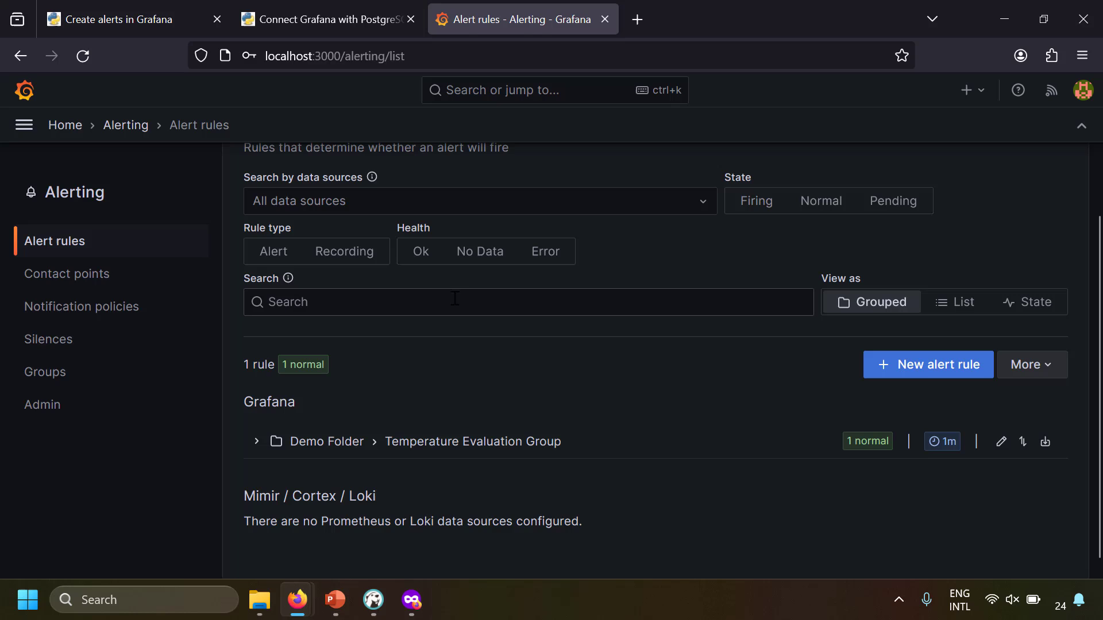
{"action": "left_click", "coordinate": [271, 442]}
{"action": "scroll", "coordinate": [306, 459], "scroll_direction": "down", "scroll_amount": 4}
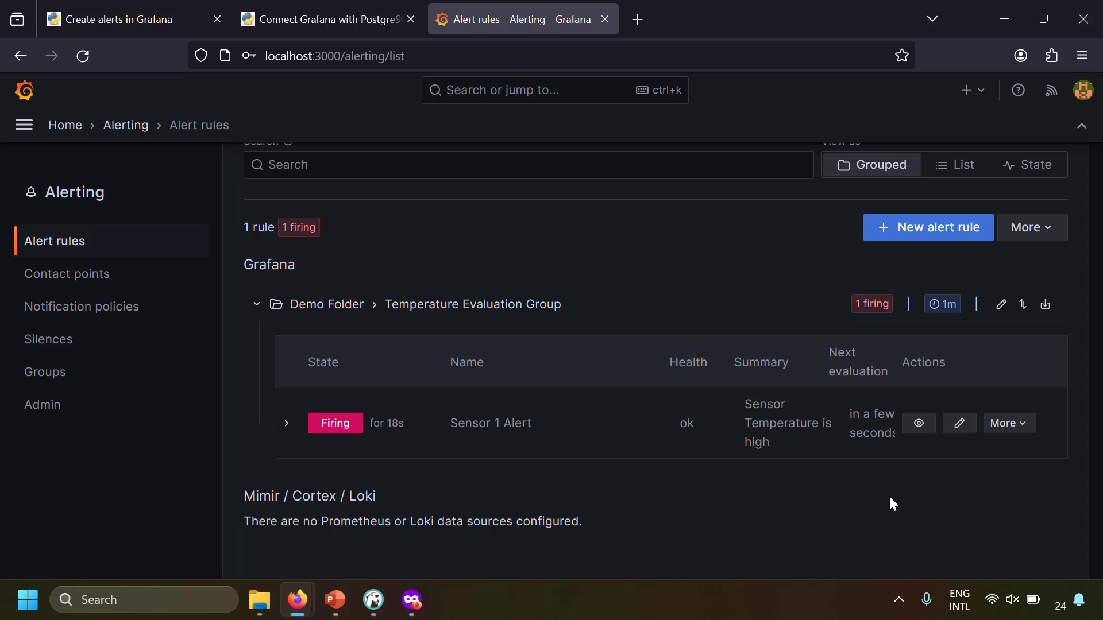
Turn on Pause evaluation for the Sensor 1 Alert rule and save it
{"action": "left_click", "coordinate": [959, 424]}
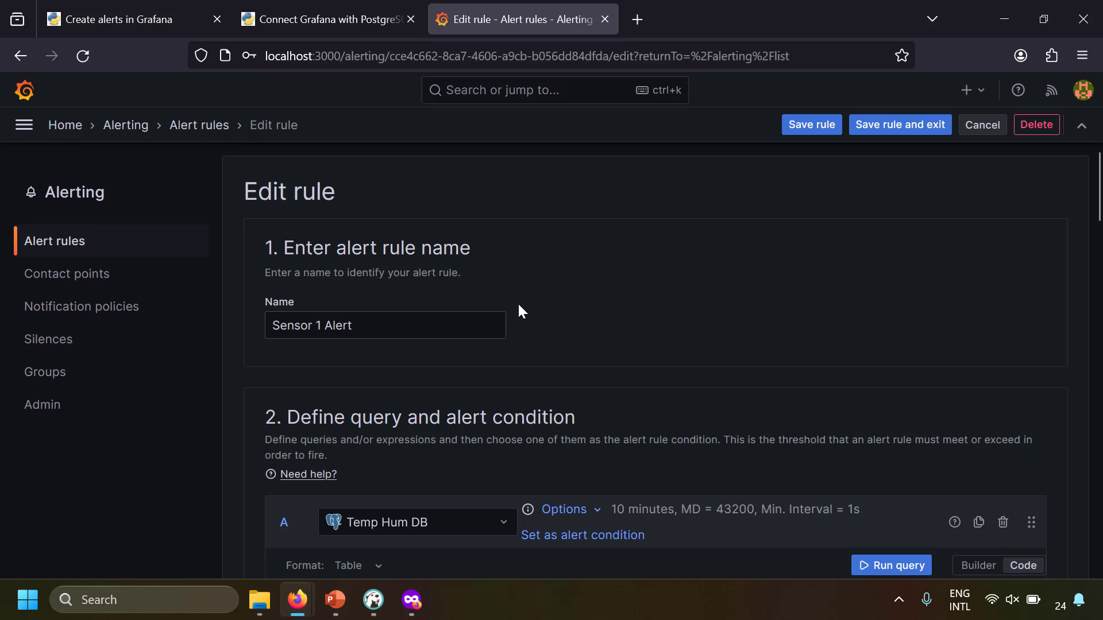
{"action": "scroll", "coordinate": [583, 302], "scroll_direction": "down", "scroll_amount": 10}
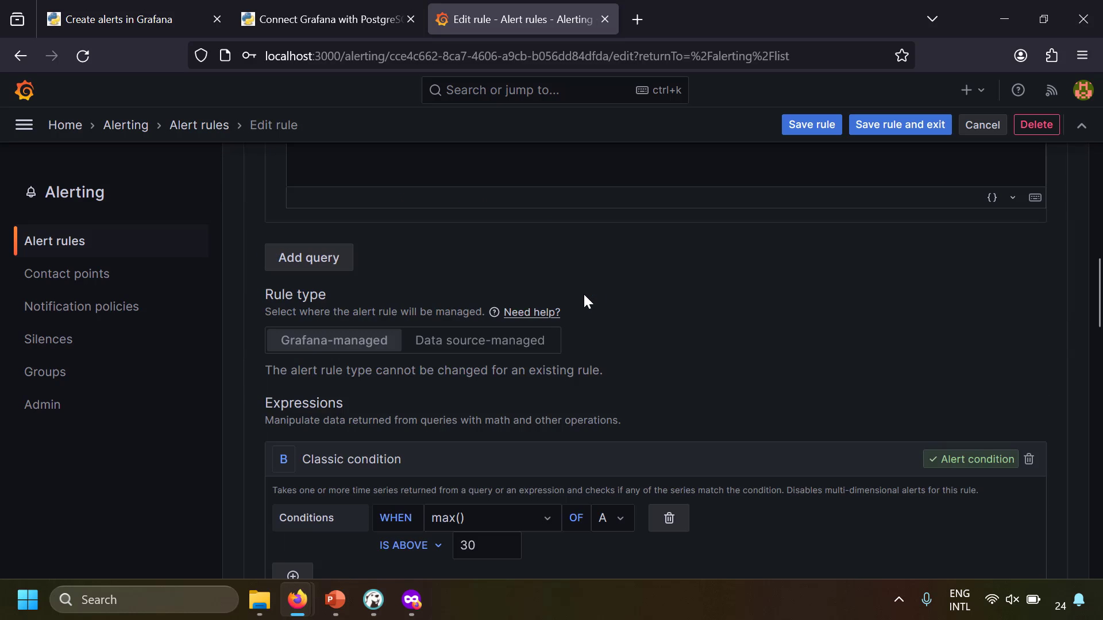
{"action": "scroll", "coordinate": [586, 310], "scroll_direction": "down", "scroll_amount": 2}
{"action": "scroll", "coordinate": [587, 309], "scroll_direction": "down", "scroll_amount": 7}
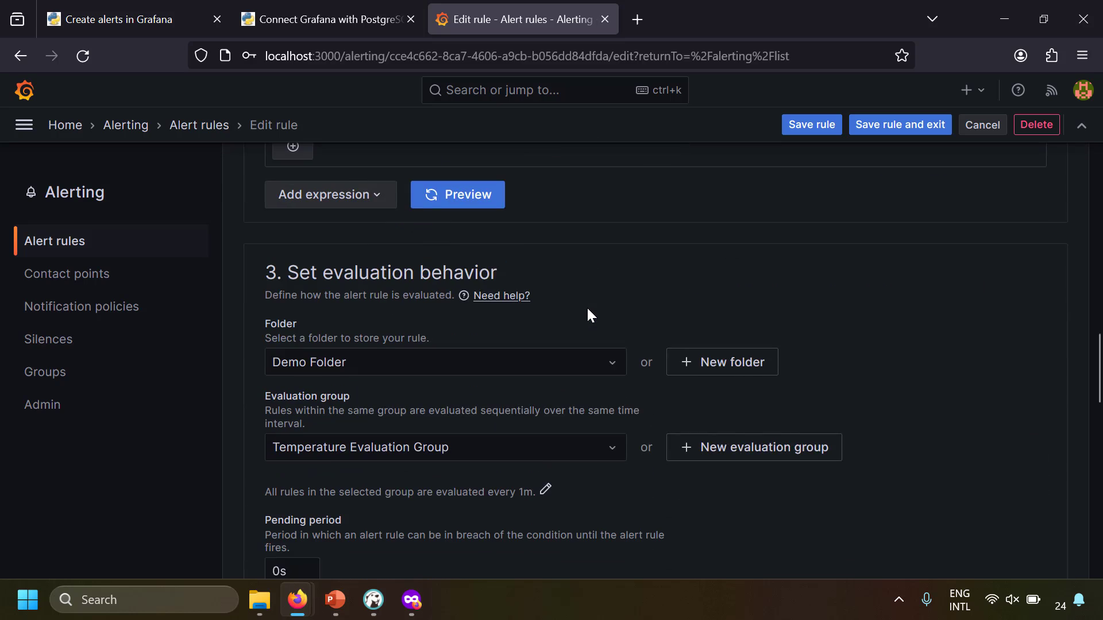
{"action": "scroll", "coordinate": [587, 309], "scroll_direction": "down", "scroll_amount": 2}
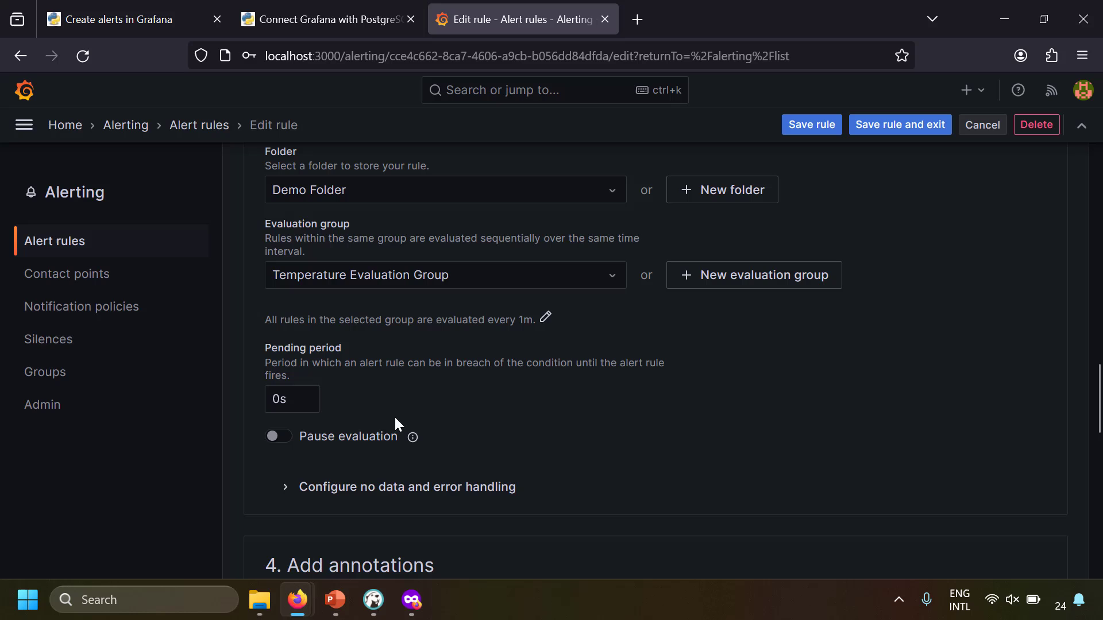
{"action": "left_click", "coordinate": [274, 443]}
{"action": "left_click", "coordinate": [807, 127]}
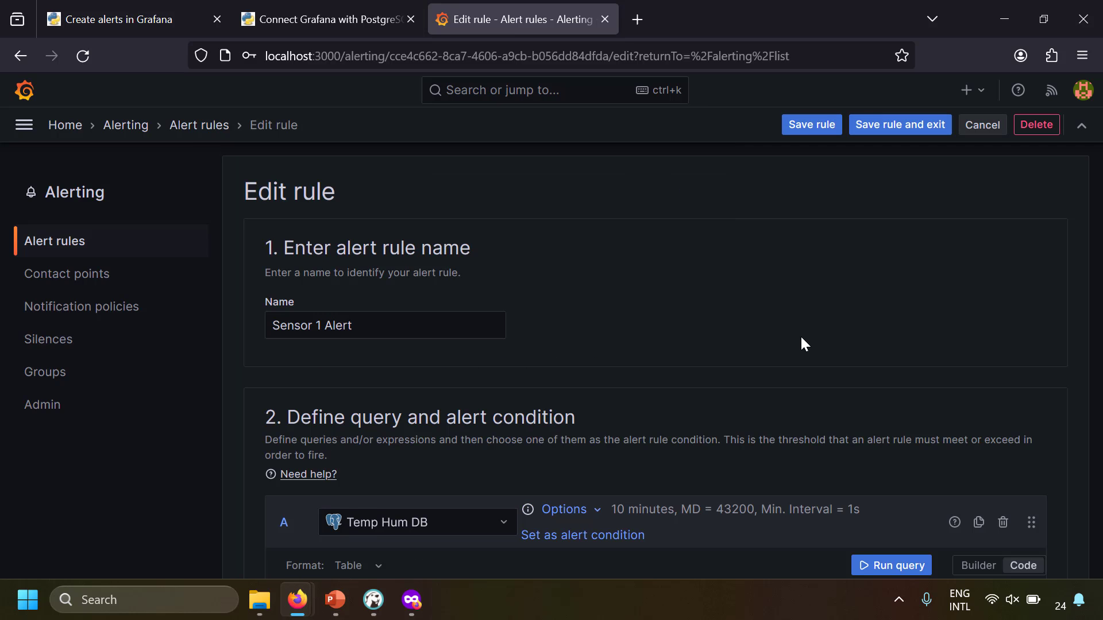
{"action": "scroll", "coordinate": [801, 338], "scroll_direction": "down", "scroll_amount": 12}
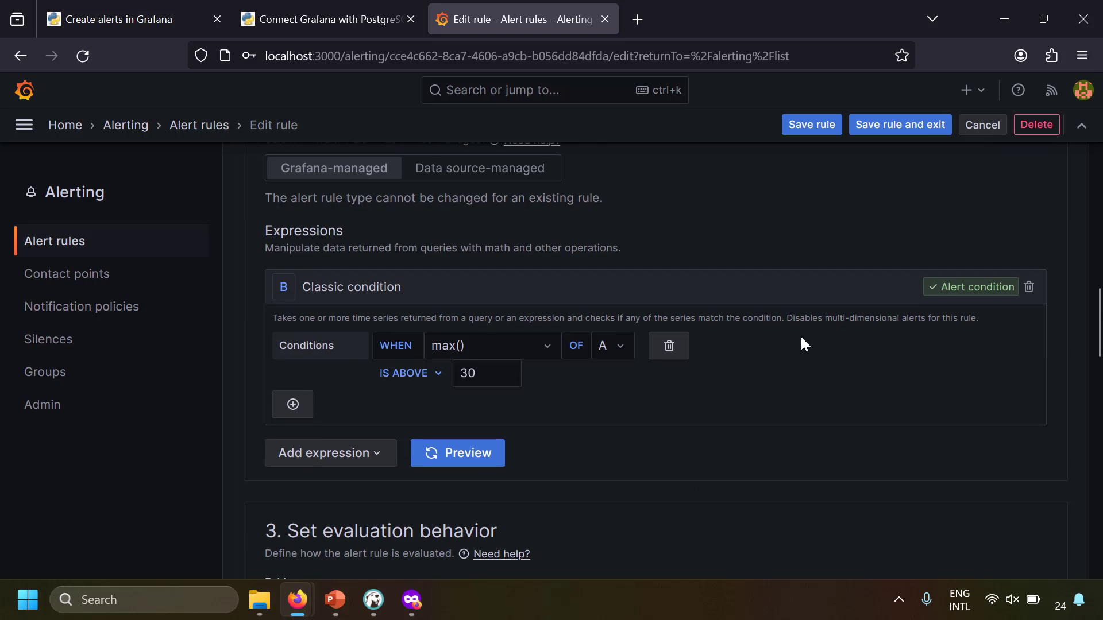
{"action": "scroll", "coordinate": [801, 336], "scroll_direction": "down", "scroll_amount": 3}
Return to Alert rules and expand Temperature Evaluation Group to check Sensor 1 Alert is Normal (Paused)
{"action": "left_click", "coordinate": [54, 241]}
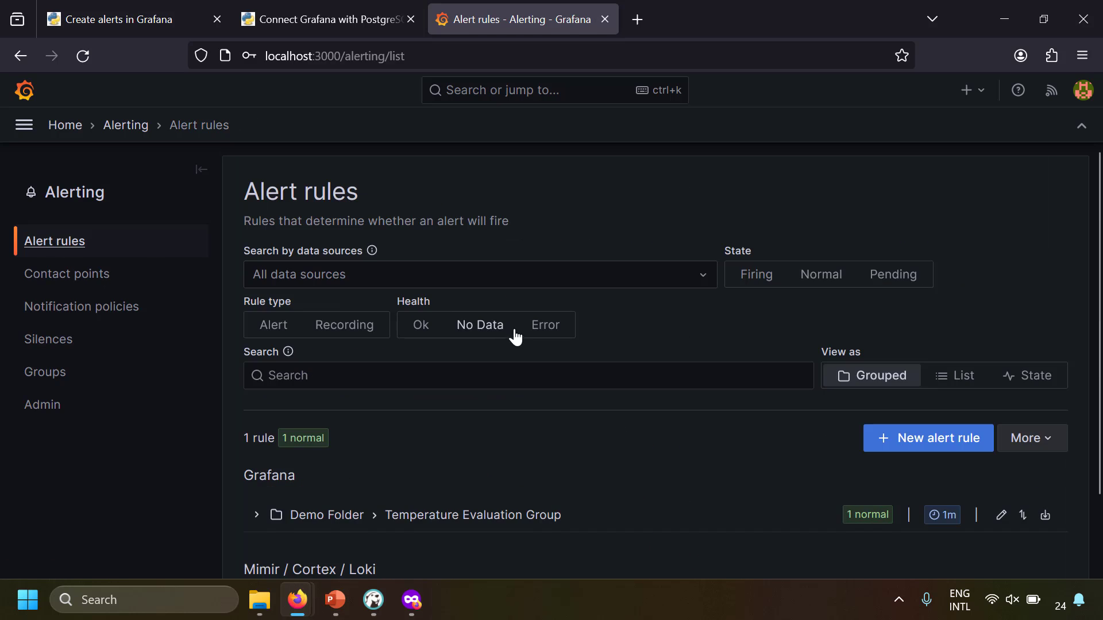
{"action": "scroll", "coordinate": [344, 402], "scroll_direction": "down", "scroll_amount": 1}
{"action": "left_click", "coordinate": [257, 442]}
{"action": "scroll", "coordinate": [275, 448], "scroll_direction": "down", "scroll_amount": 2}
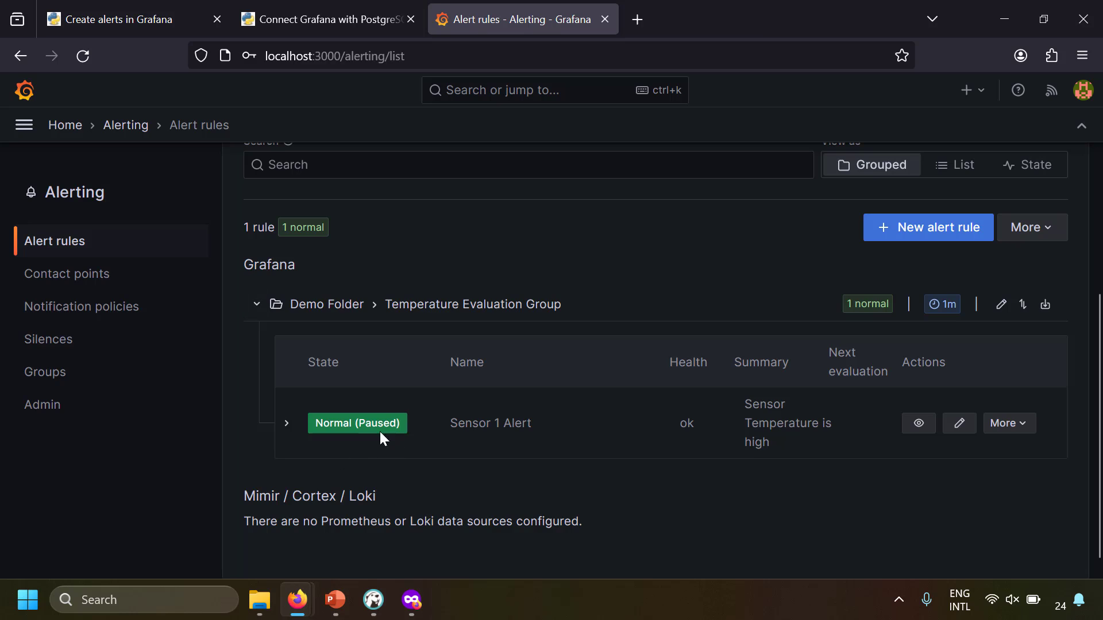
{"action": "left_click_drag", "start_coordinate": [450, 422], "coordinate": [546, 426]}
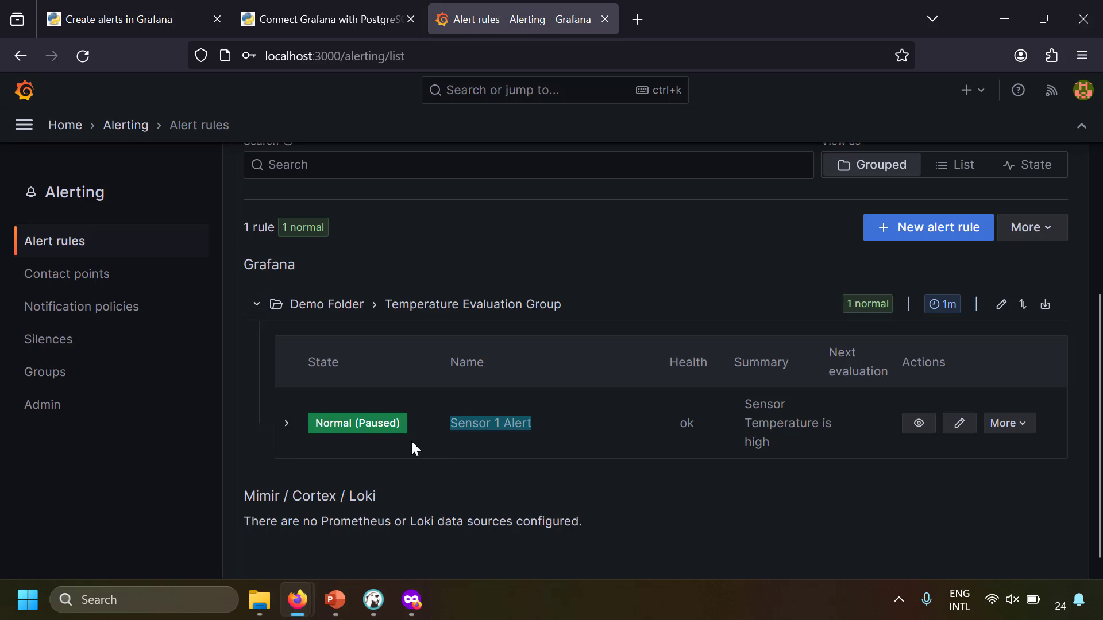
{"action": "left_click_drag", "start_coordinate": [336, 426], "coordinate": [379, 425]}
{"action": "left_click", "coordinate": [384, 427]}
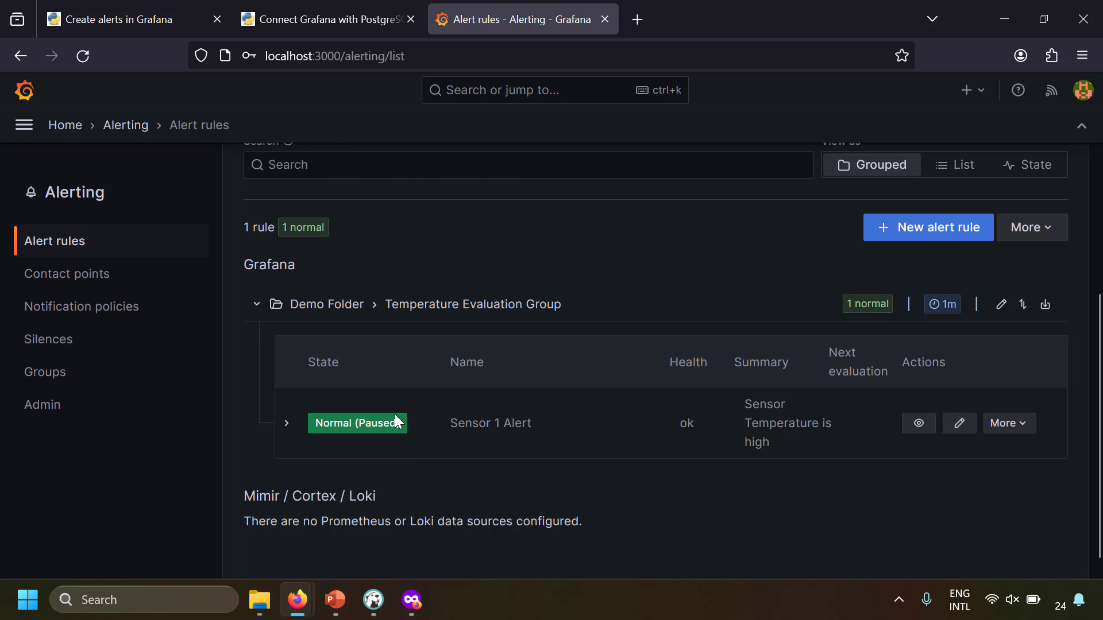
{"action": "scroll", "coordinate": [537, 430], "scroll_direction": "up", "scroll_amount": 3}
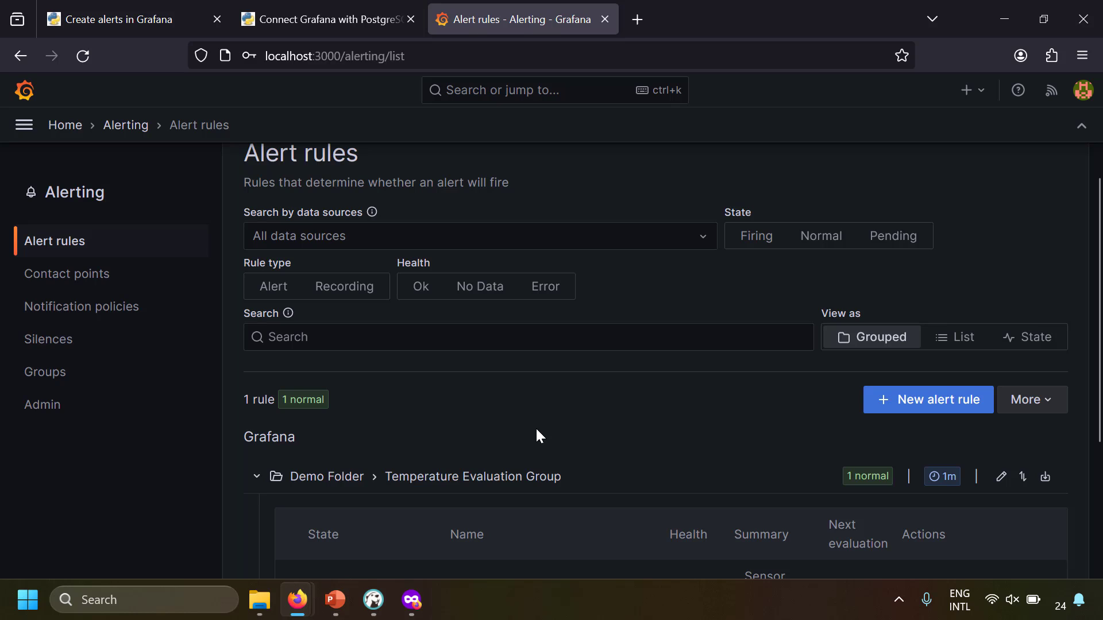
Since Infra Team Email is still in use, delete the team=infra notification policy first
{"action": "left_click", "coordinate": [99, 278]}
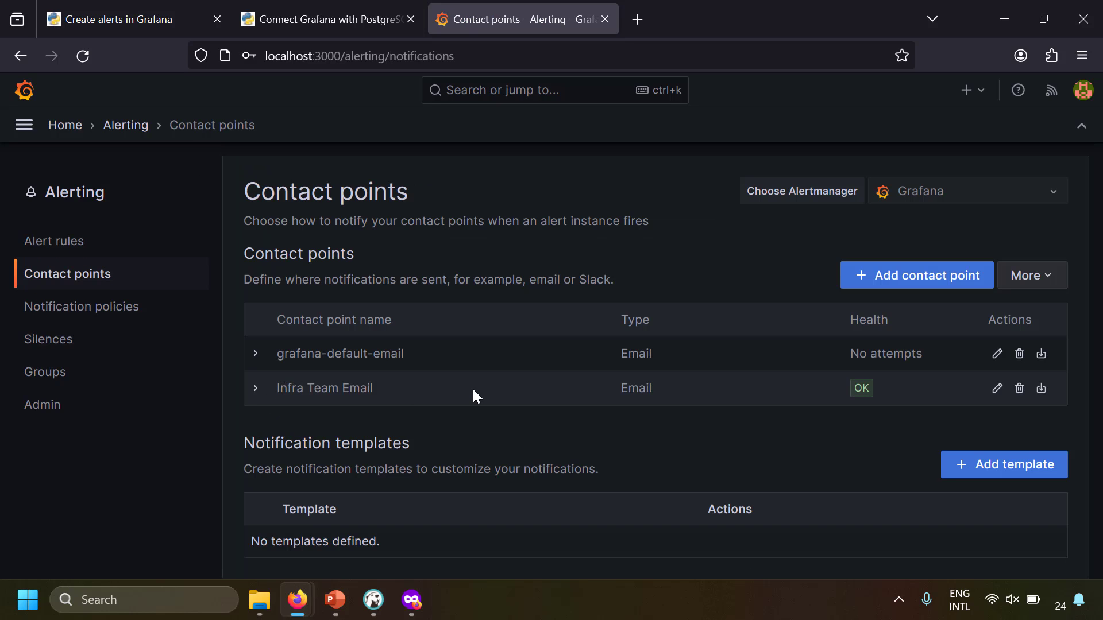
{"action": "left_click", "coordinate": [1020, 390]}
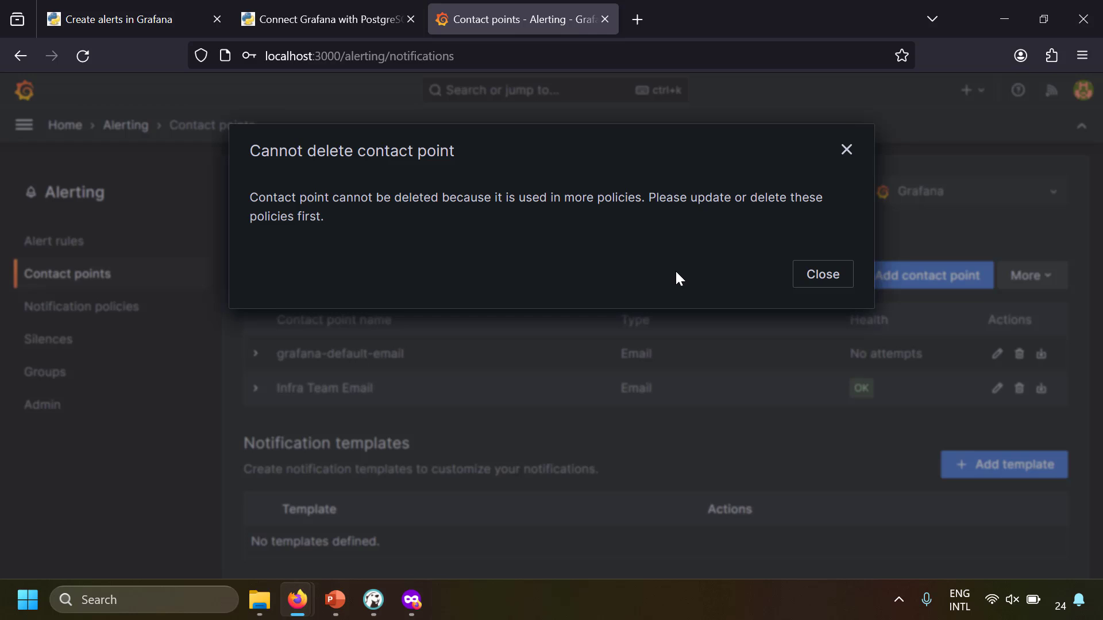
{"action": "left_click", "coordinate": [846, 151]}
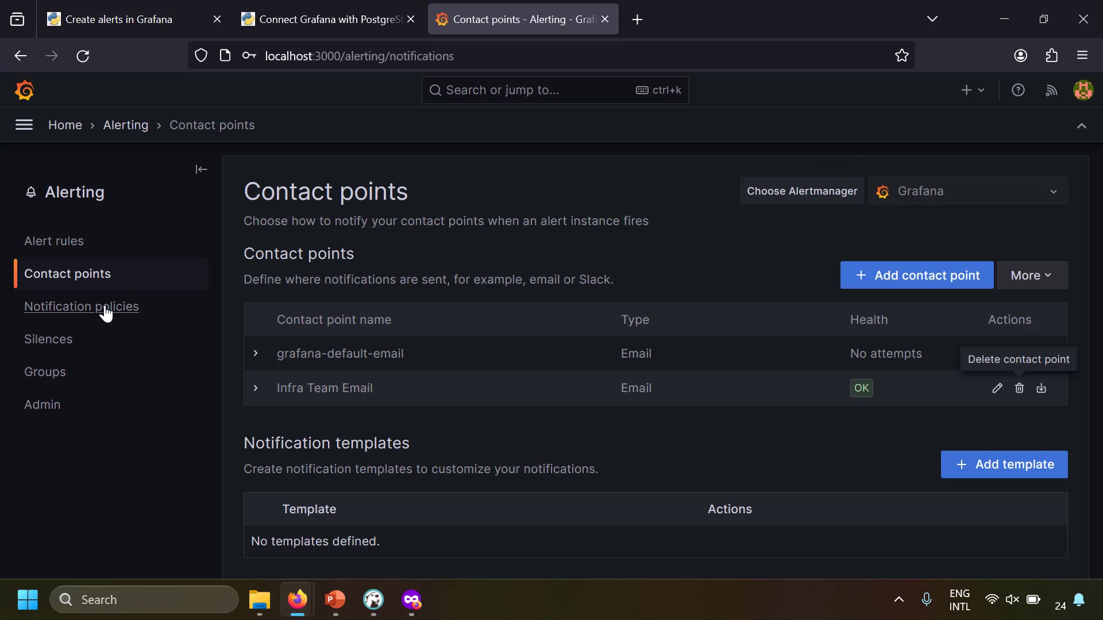
{"action": "left_click", "coordinate": [104, 310]}
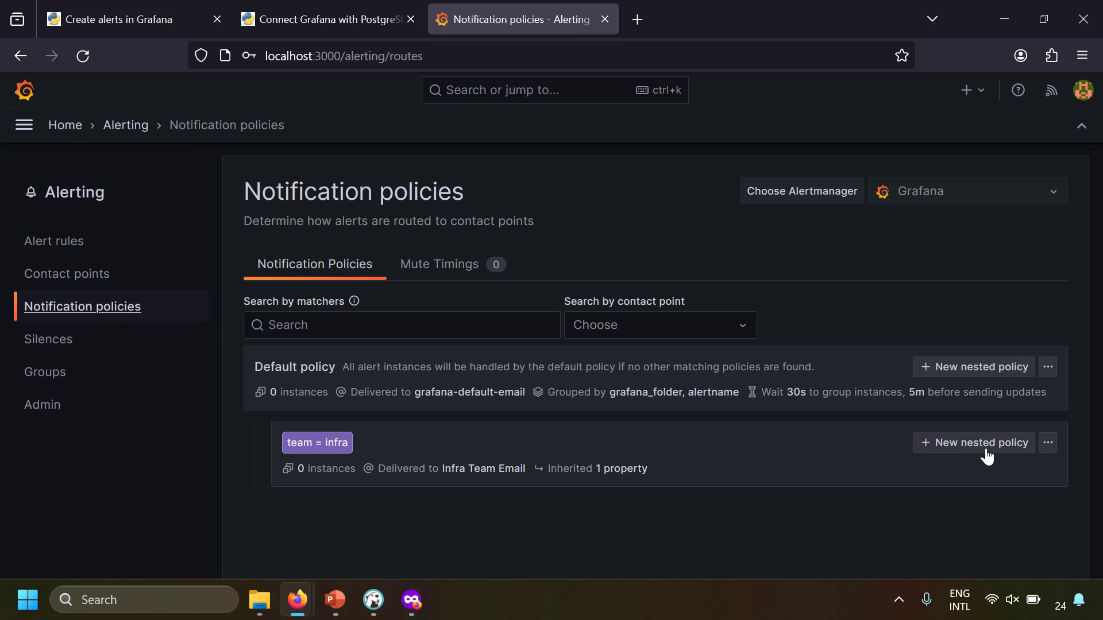
{"action": "left_click", "coordinate": [1048, 443]}
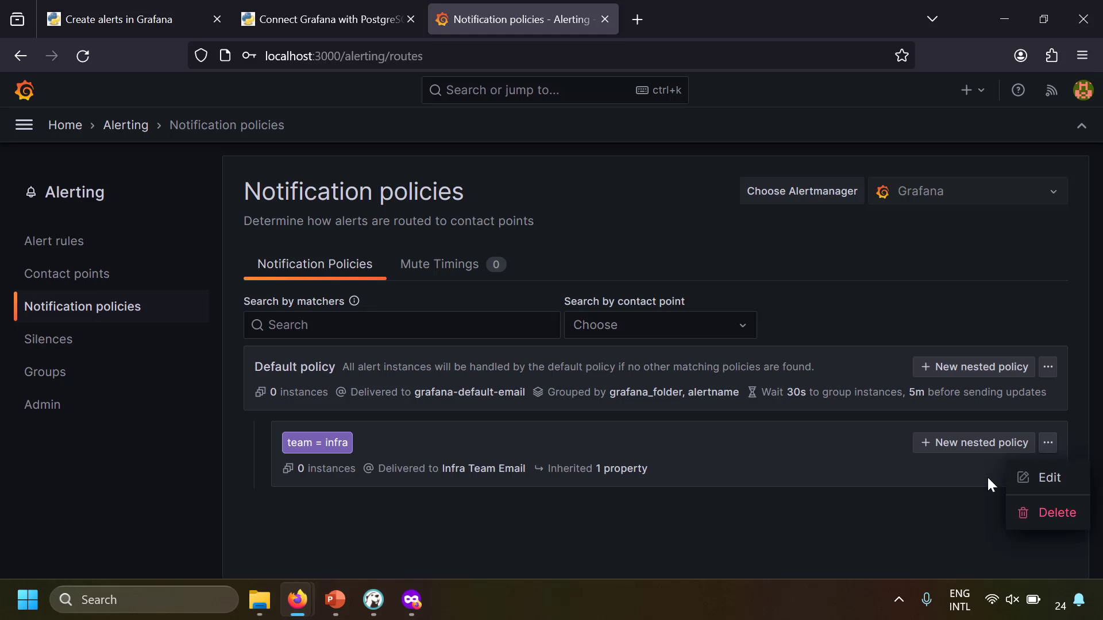
{"action": "left_click", "coordinate": [1051, 512]}
{"action": "left_click", "coordinate": [731, 304]}
Delete the Infra Team Email contact point and confirm
{"action": "left_click", "coordinate": [69, 274]}
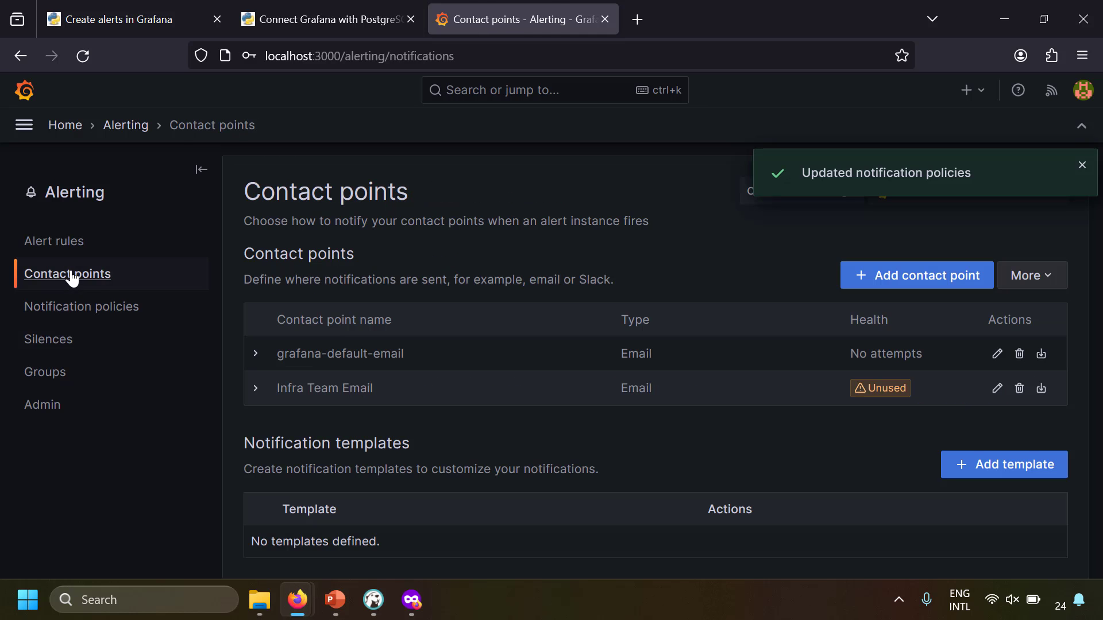
{"action": "left_click", "coordinate": [1019, 390]}
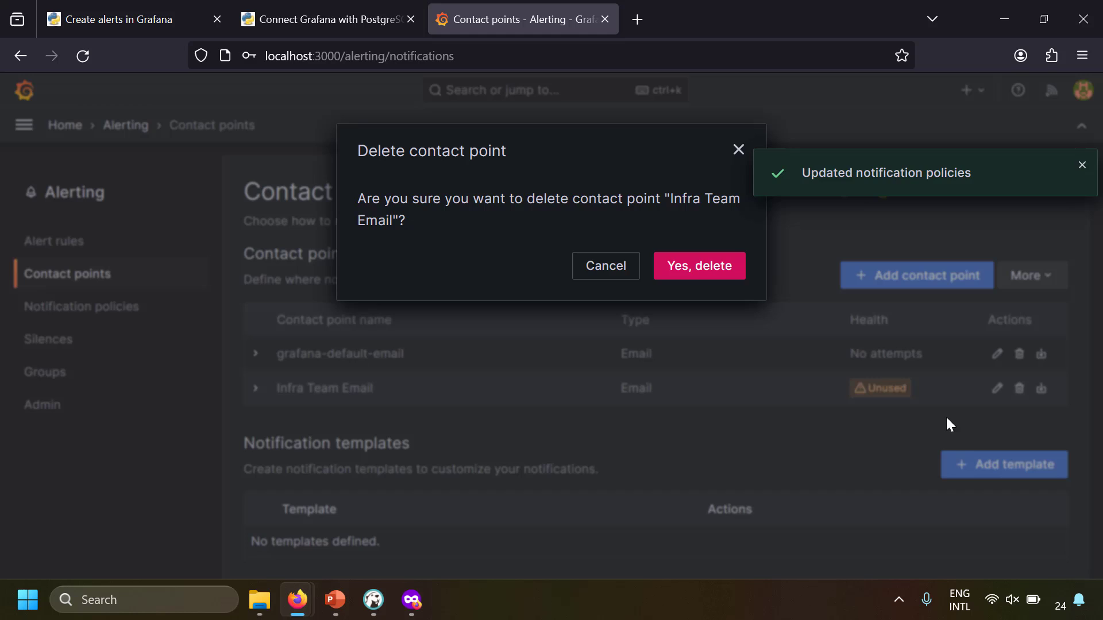
{"action": "left_click", "coordinate": [696, 271]}
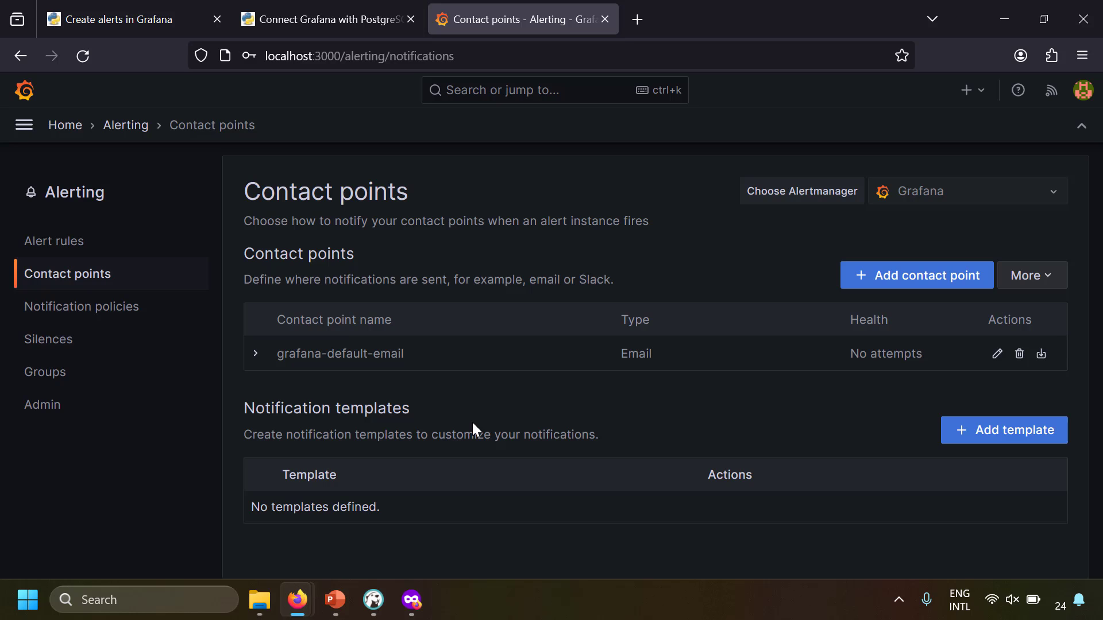
Add a new contact point named Infra Team Email
{"action": "left_click", "coordinate": [911, 276]}
{"action": "scroll", "coordinate": [400, 272], "scroll_direction": "down", "scroll_amount": 2}
{"action": "left_click", "coordinate": [400, 272]}
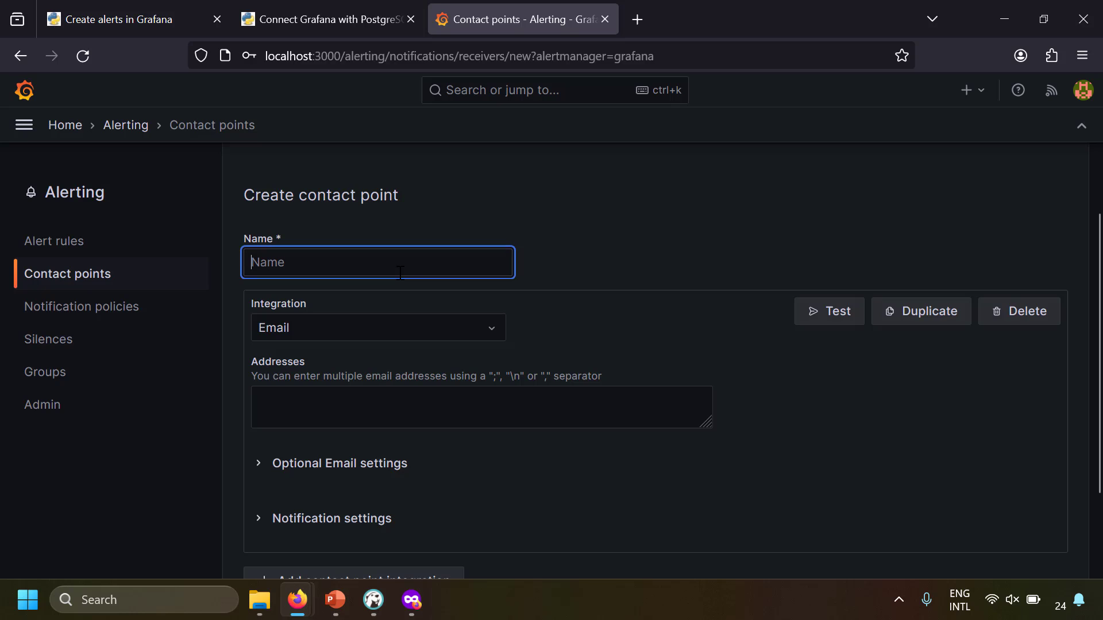
{"action": "type", "text": "Infr"}
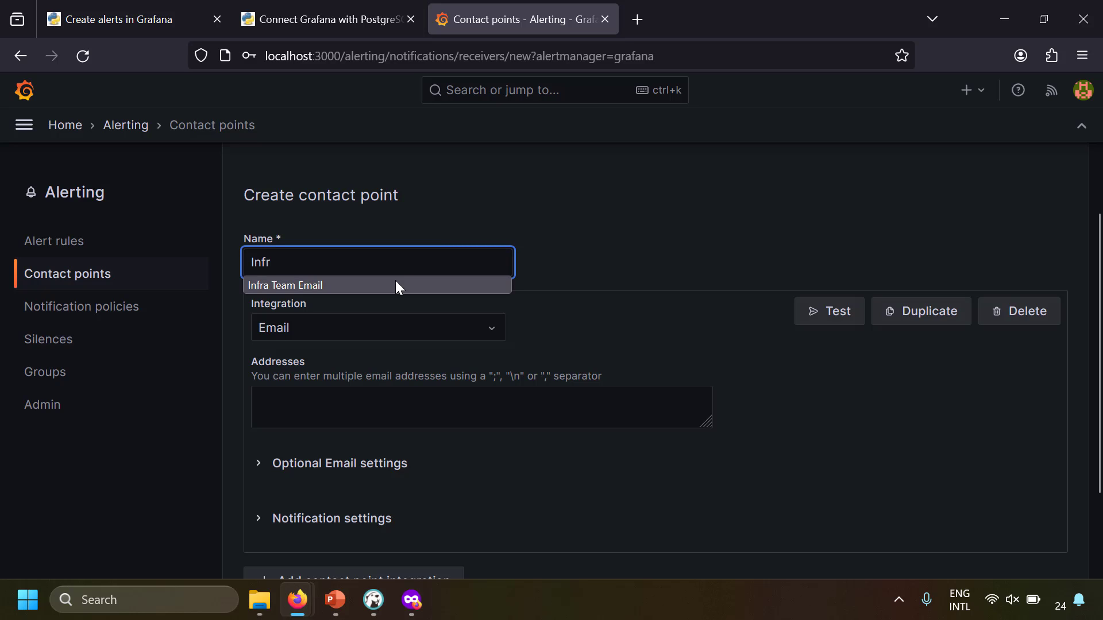
{"action": "left_click", "coordinate": [395, 284]}
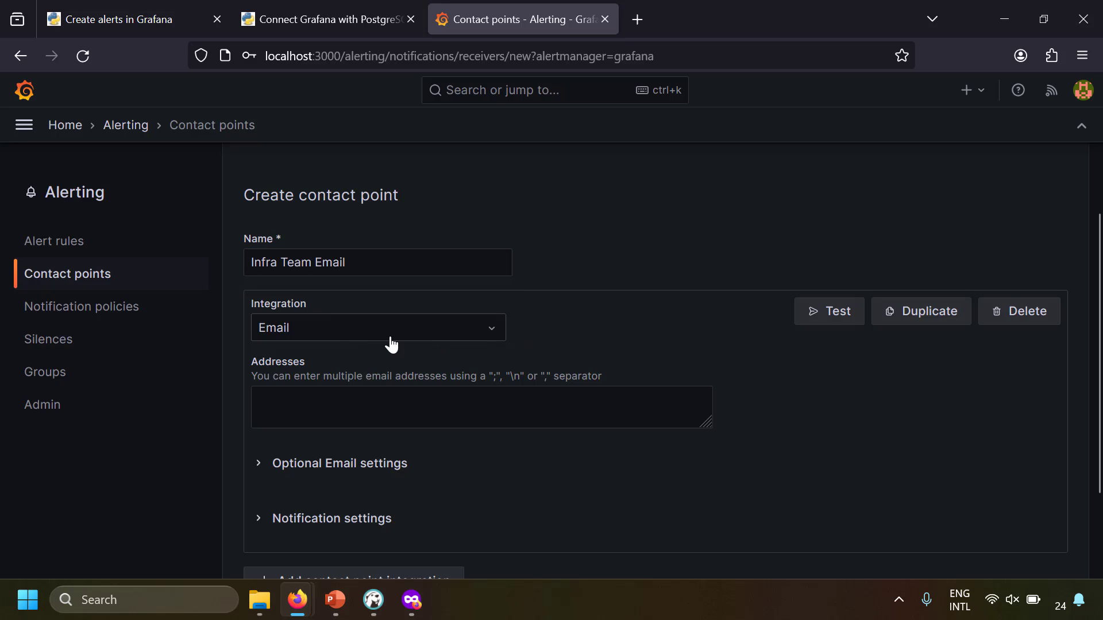
Enter two infra recipient addresses separated by a semicolon
{"action": "left_click", "coordinate": [327, 419]}
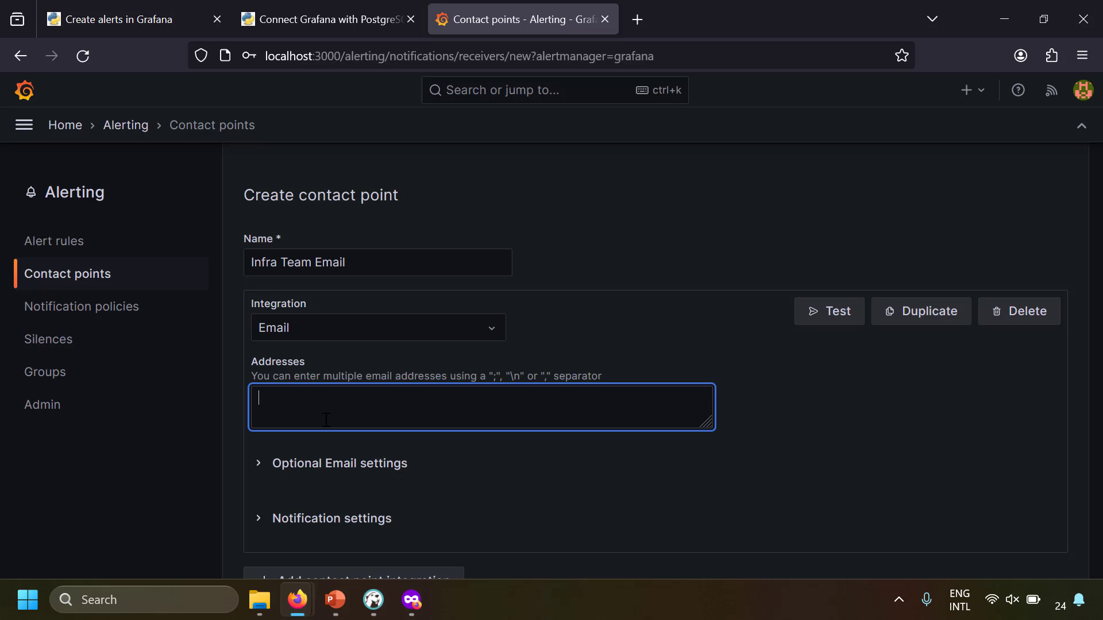
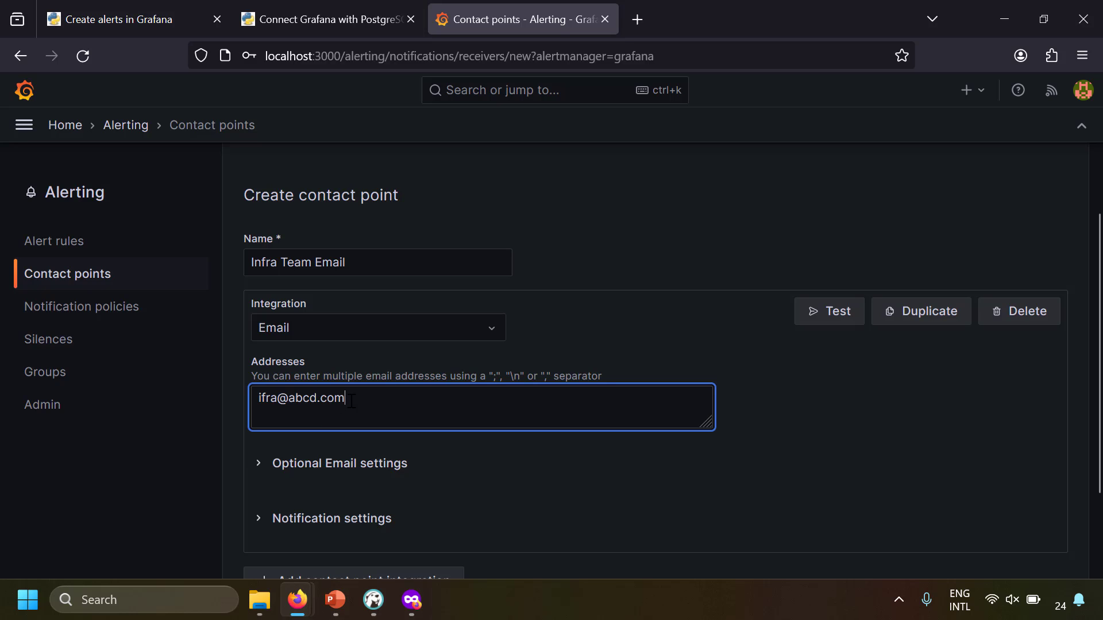
{"action": "left_click_drag", "start_coordinate": [354, 400], "coordinate": [246, 405]}
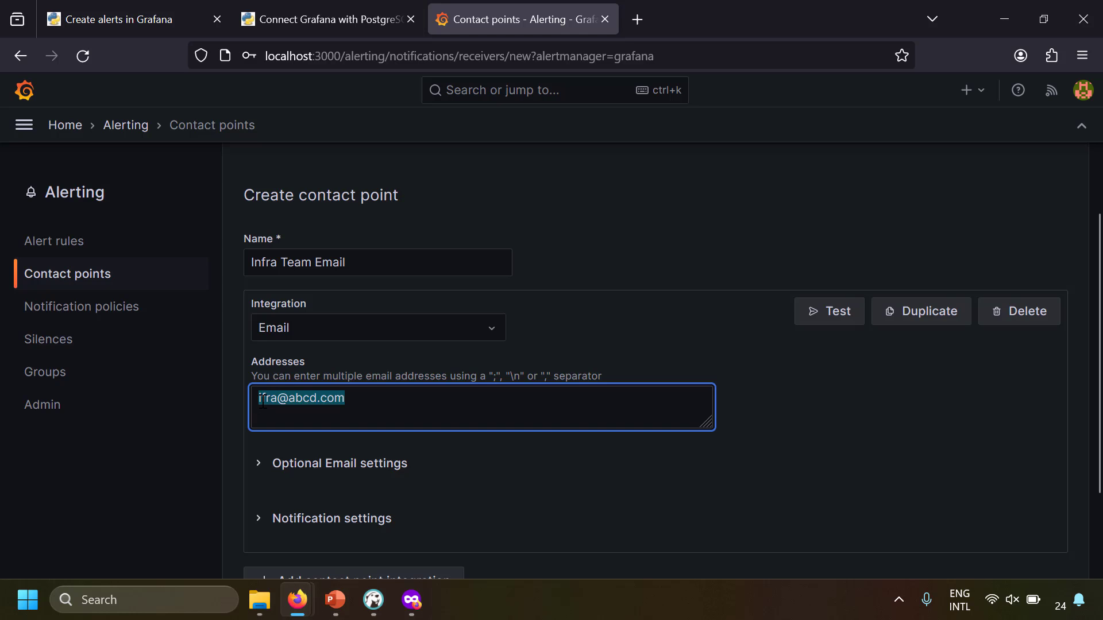
{"action": "left_click", "coordinate": [355, 468]}
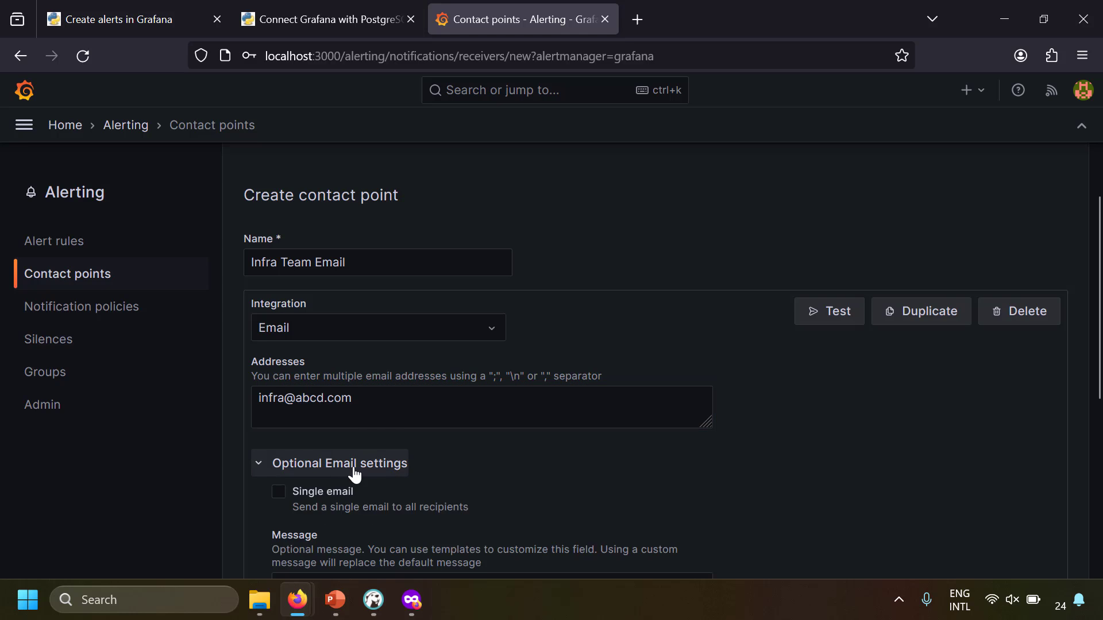
{"action": "scroll", "coordinate": [362, 472], "scroll_direction": "down", "scroll_amount": 3}
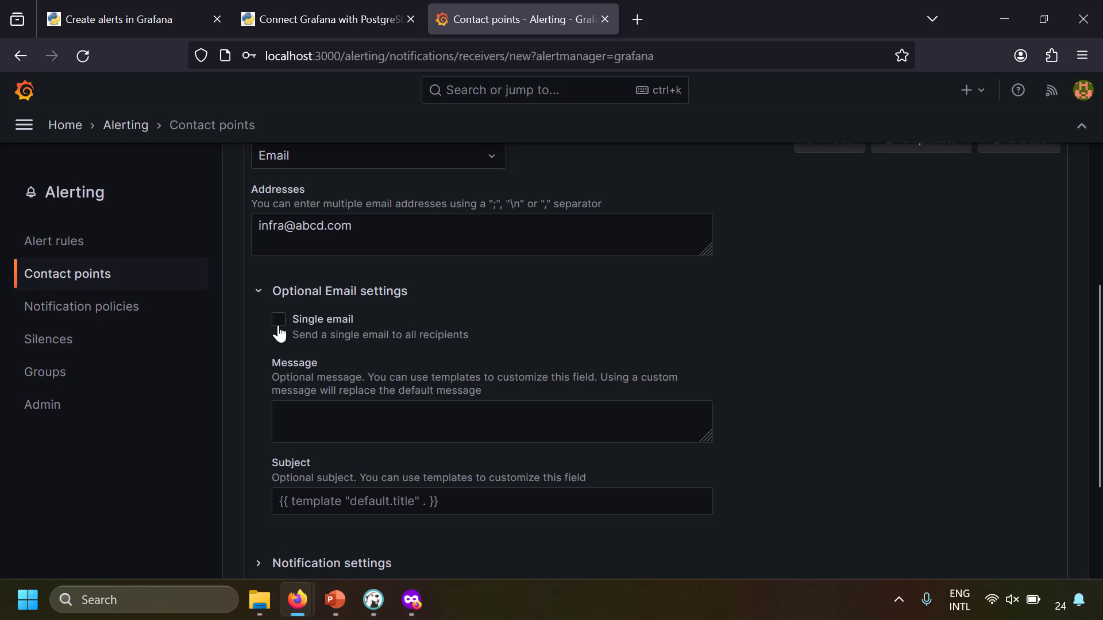
{"action": "triple_click", "coordinate": [360, 232]}
{"action": "key", "text": "ctrl+c"}
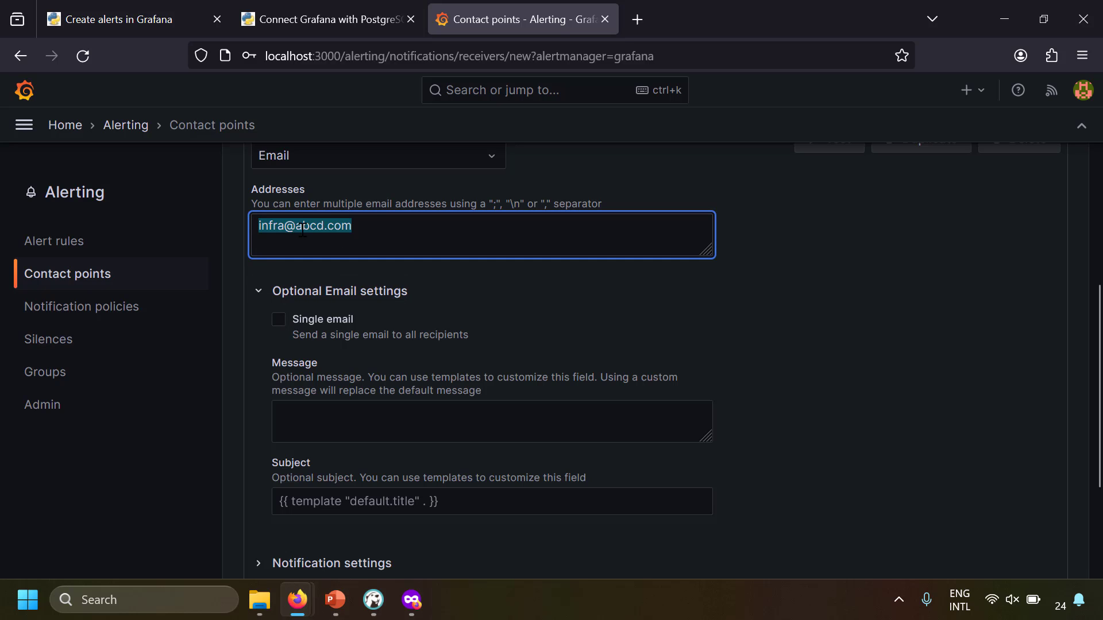
{"action": "left_click", "coordinate": [374, 227]}
{"action": "type", "text": ";"}
{"action": "key", "text": "ctrl+v"}
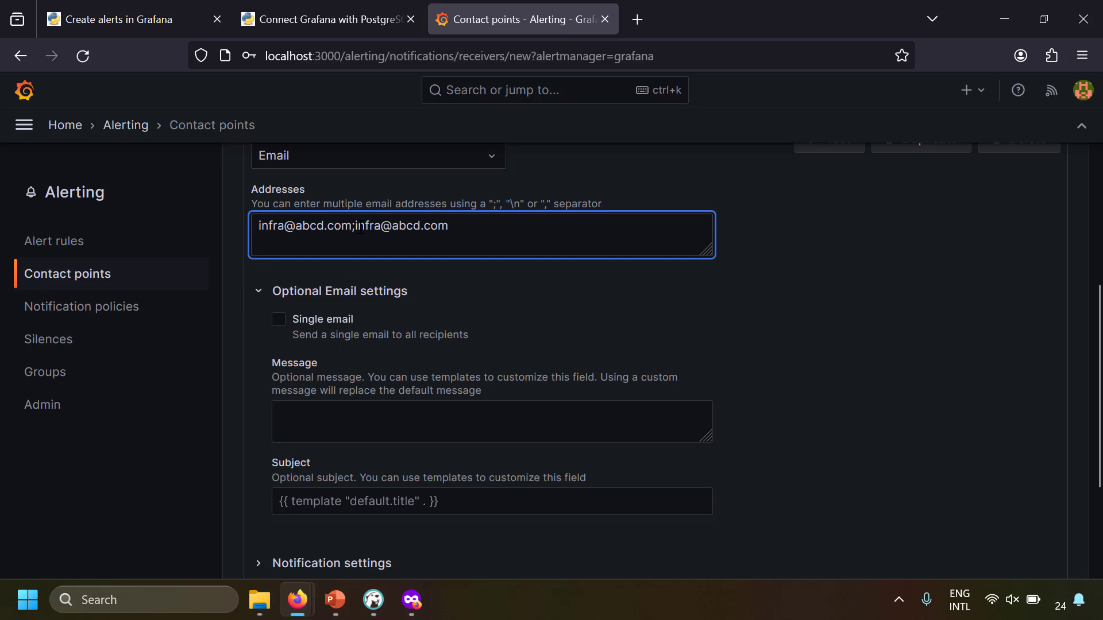
{"action": "type", "text": "2"}
Turn on Single email in the optional email settings
{"action": "left_click", "coordinate": [278, 320]}
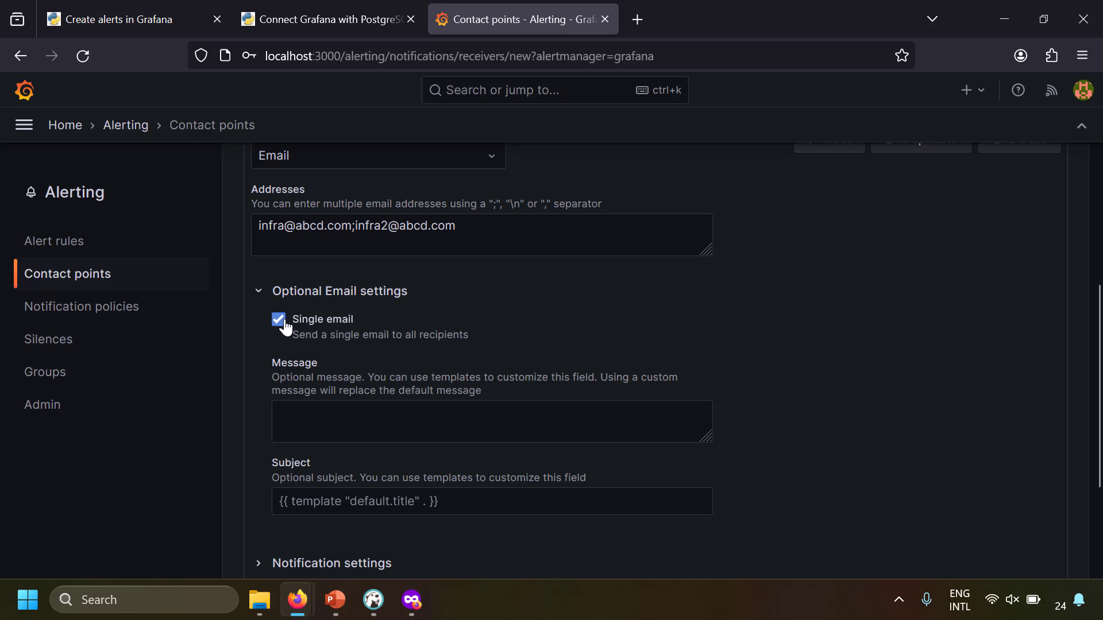
{"action": "left_click", "coordinate": [278, 320]}
{"action": "left_click", "coordinate": [279, 319]}
{"action": "left_click_drag", "start_coordinate": [459, 227], "coordinate": [164, 236]}
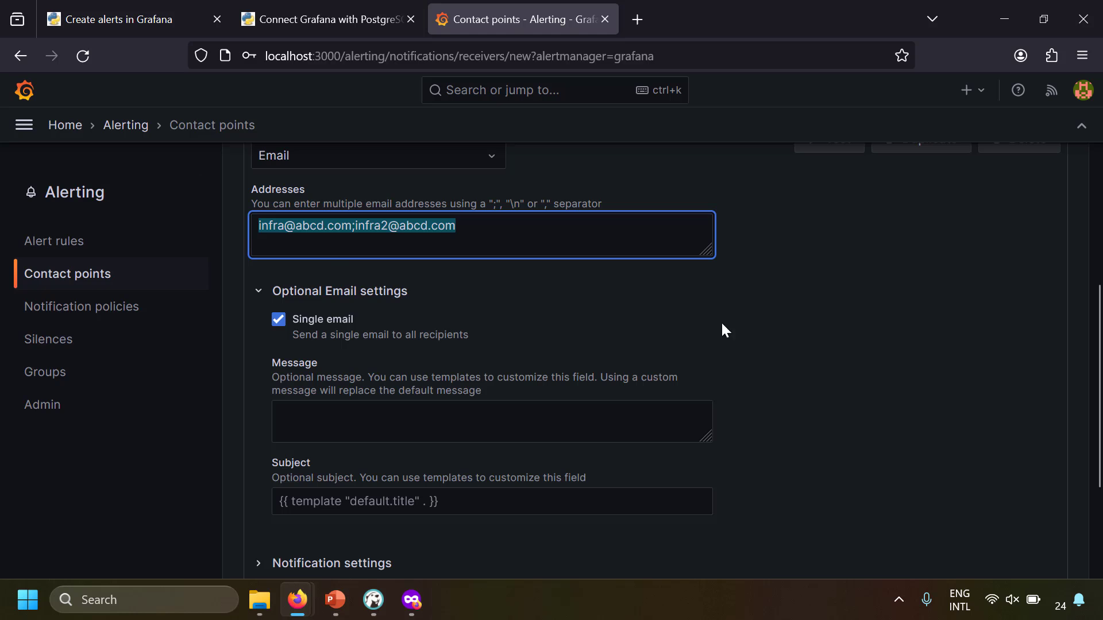
Review the contact point's email options, including the custom message field
{"action": "left_click", "coordinate": [742, 314]}
{"action": "scroll", "coordinate": [481, 350], "scroll_direction": "down", "scroll_amount": 2}
{"action": "left_click", "coordinate": [455, 351]}
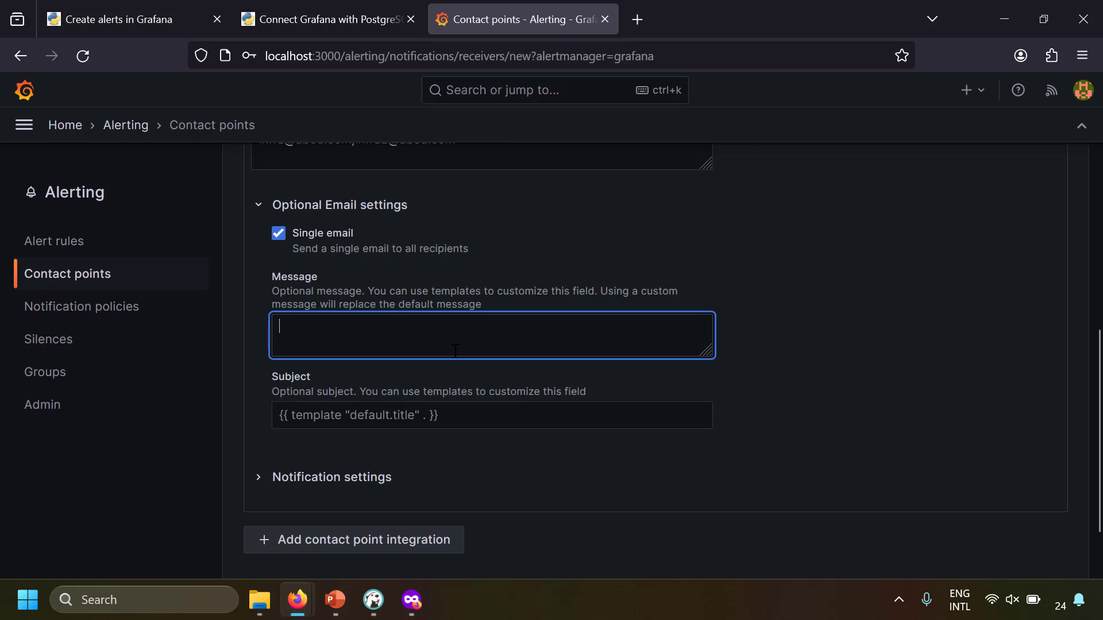
{"action": "scroll", "coordinate": [779, 384], "scroll_direction": "up", "scroll_amount": 5}
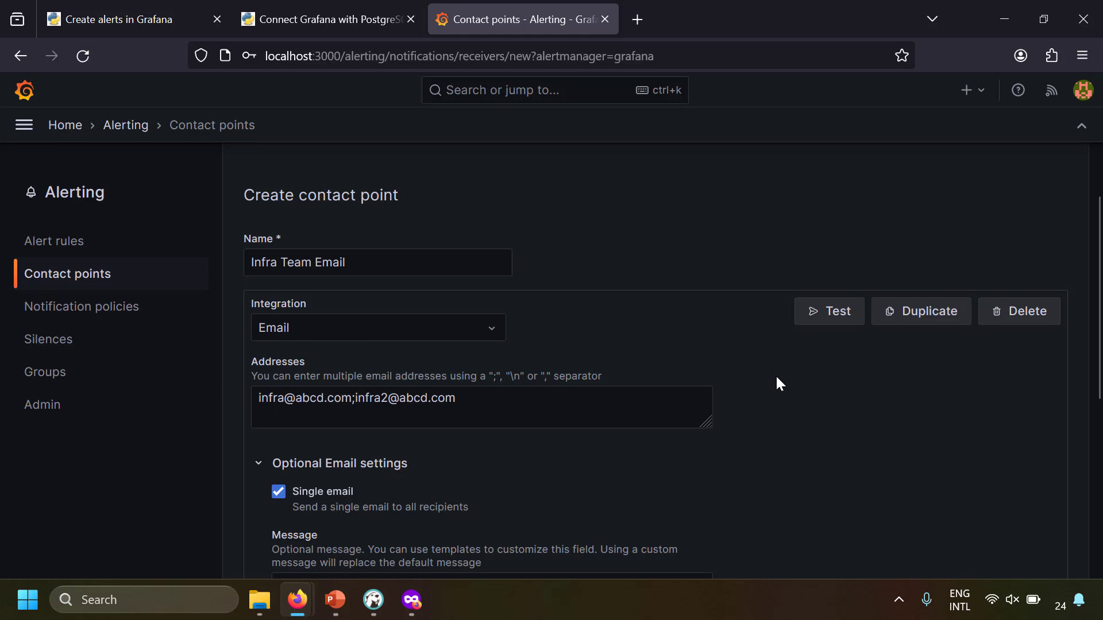
{"action": "scroll", "coordinate": [781, 390], "scroll_direction": "down", "scroll_amount": 5}
{"action": "scroll", "coordinate": [785, 395], "scroll_direction": "up", "scroll_amount": 6}
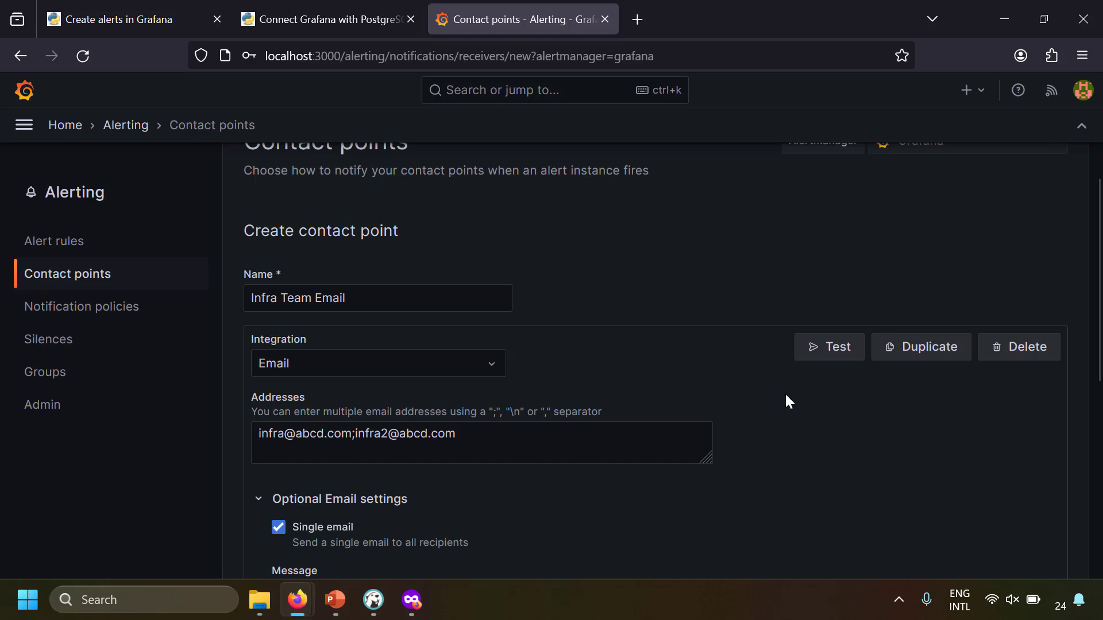
{"action": "scroll", "coordinate": [784, 401], "scroll_direction": "down", "scroll_amount": 5}
{"action": "scroll", "coordinate": [649, 462], "scroll_direction": "down", "scroll_amount": 2}
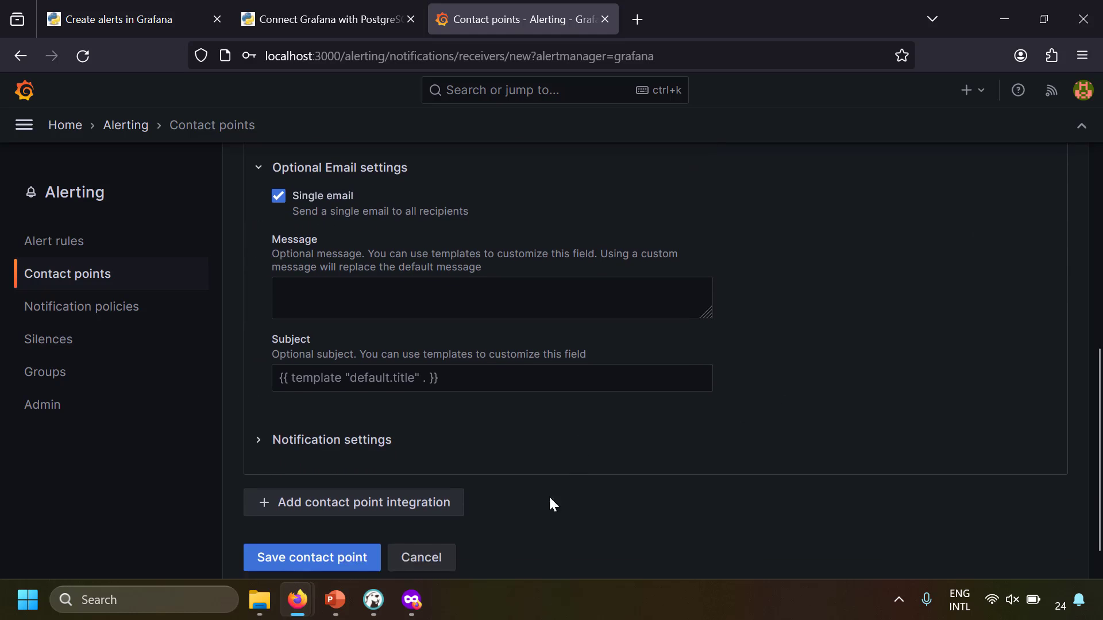
Add a Discord integration to the contact point, then remove it again
{"action": "left_click", "coordinate": [385, 502]}
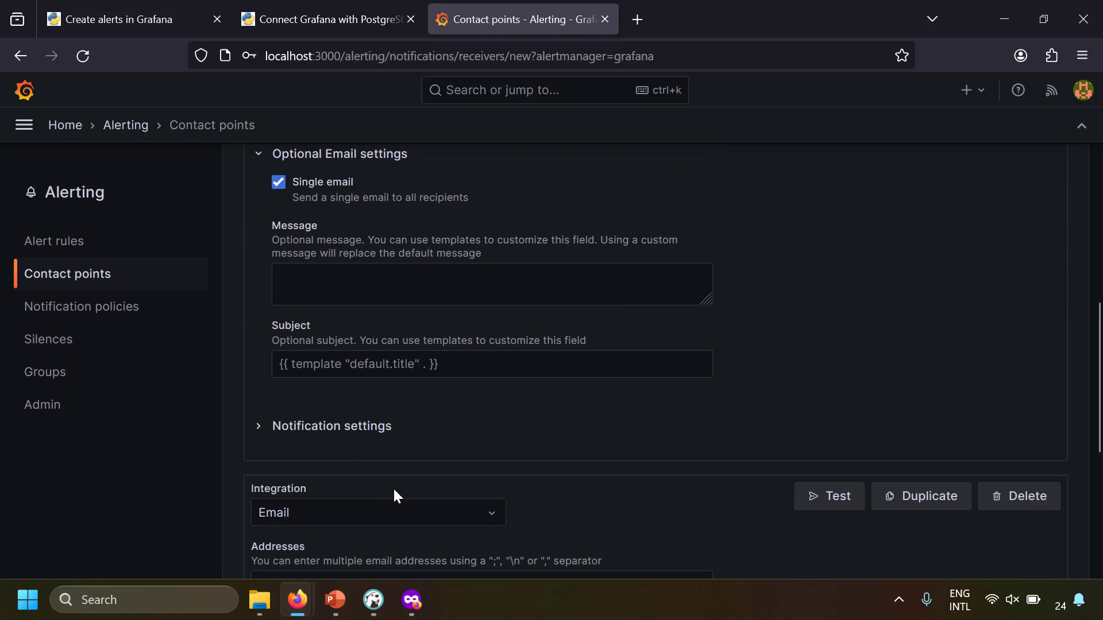
{"action": "scroll", "coordinate": [393, 487], "scroll_direction": "down", "scroll_amount": 3}
{"action": "left_click", "coordinate": [432, 343]}
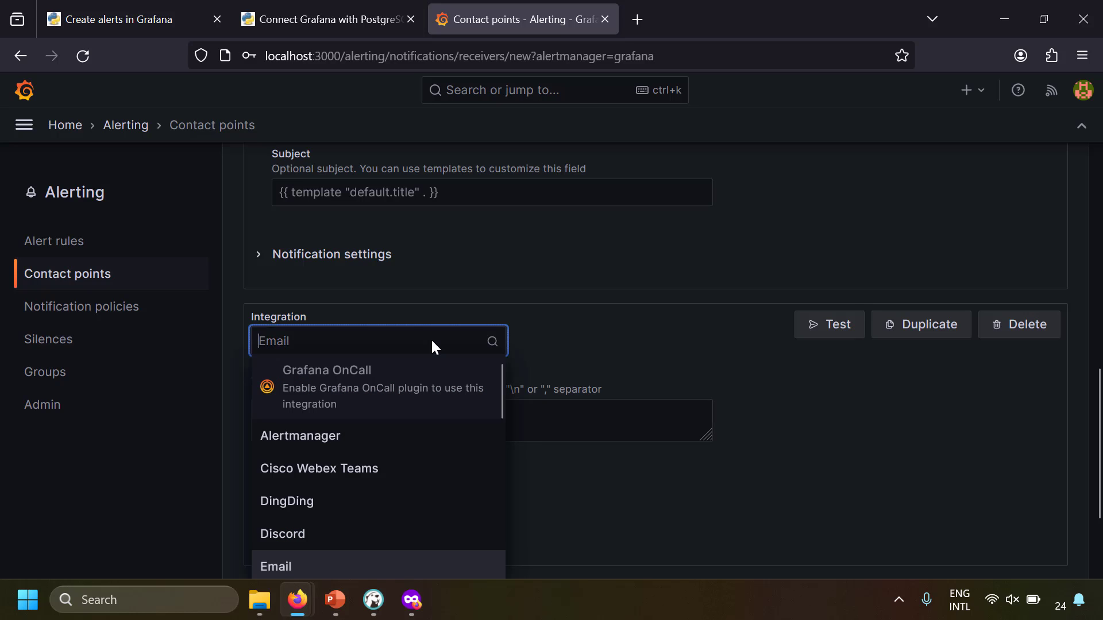
{"action": "left_click", "coordinate": [329, 535]}
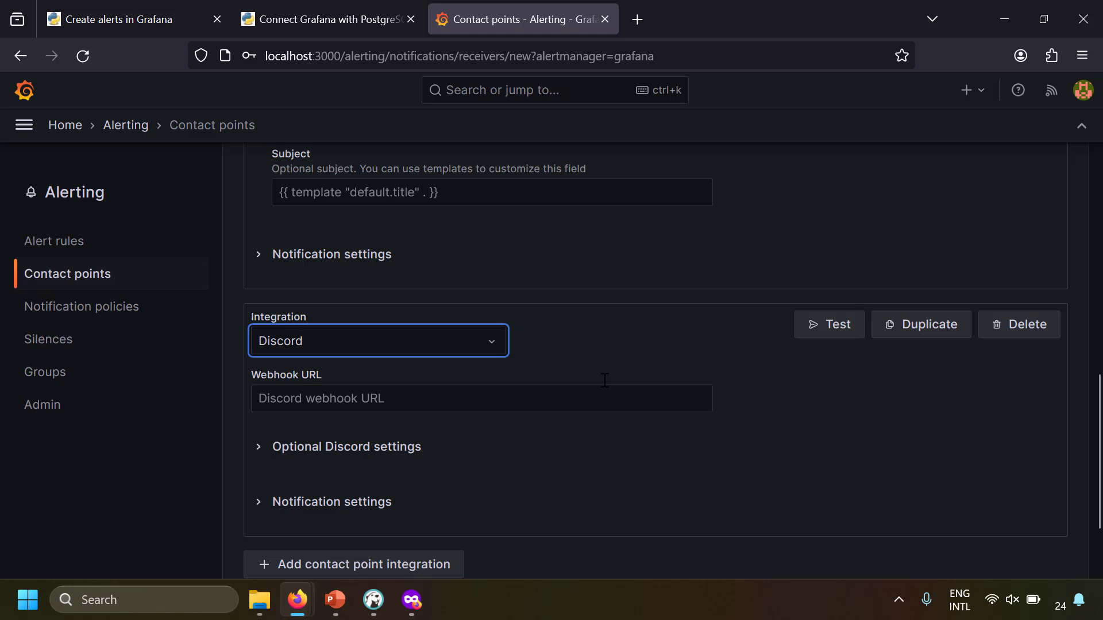
{"action": "left_click", "coordinate": [1002, 326]}
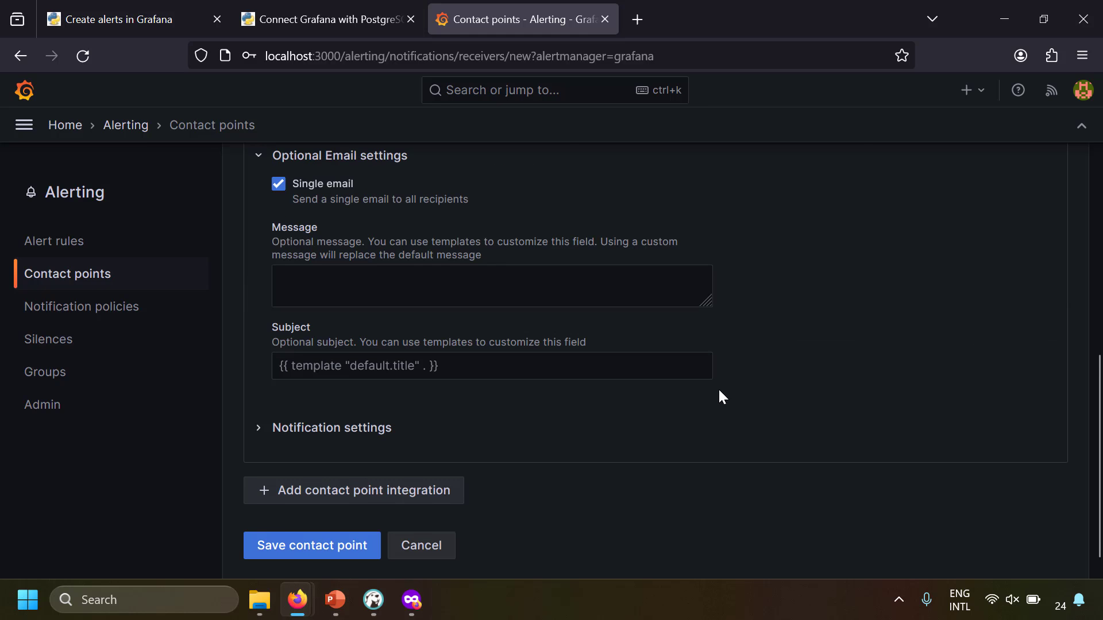
Save the Infra Team Email contact point and reopen it for editing
{"action": "scroll", "coordinate": [719, 391], "scroll_direction": "up", "scroll_amount": 5}
{"action": "scroll", "coordinate": [719, 390], "scroll_direction": "up", "scroll_amount": 1}
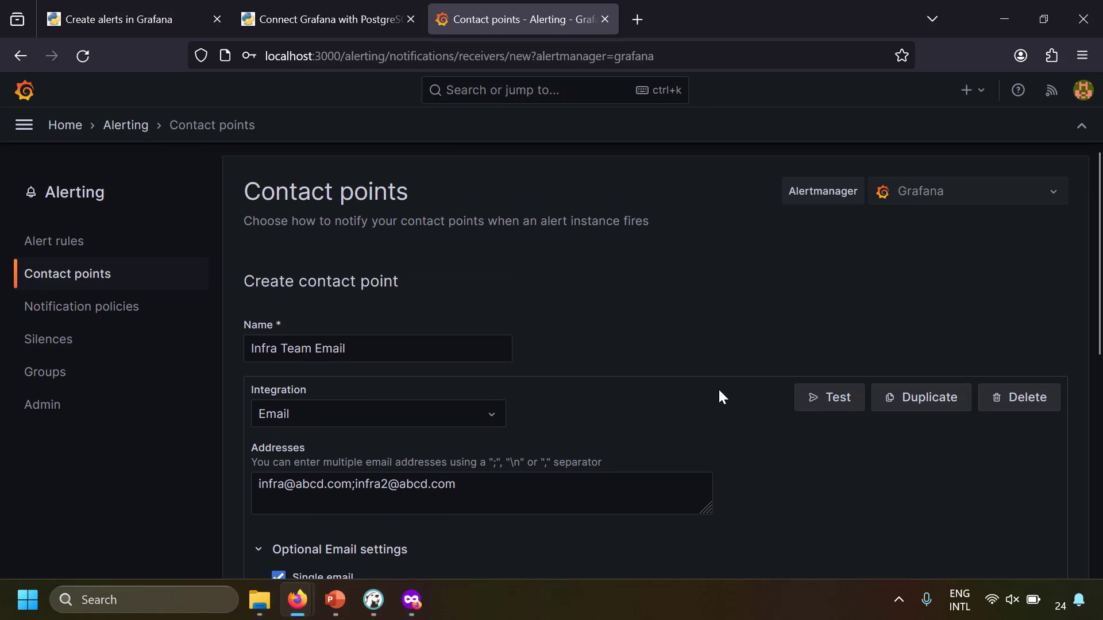
{"action": "scroll", "coordinate": [718, 387], "scroll_direction": "down", "scroll_amount": 6}
{"action": "left_click", "coordinate": [372, 549]}
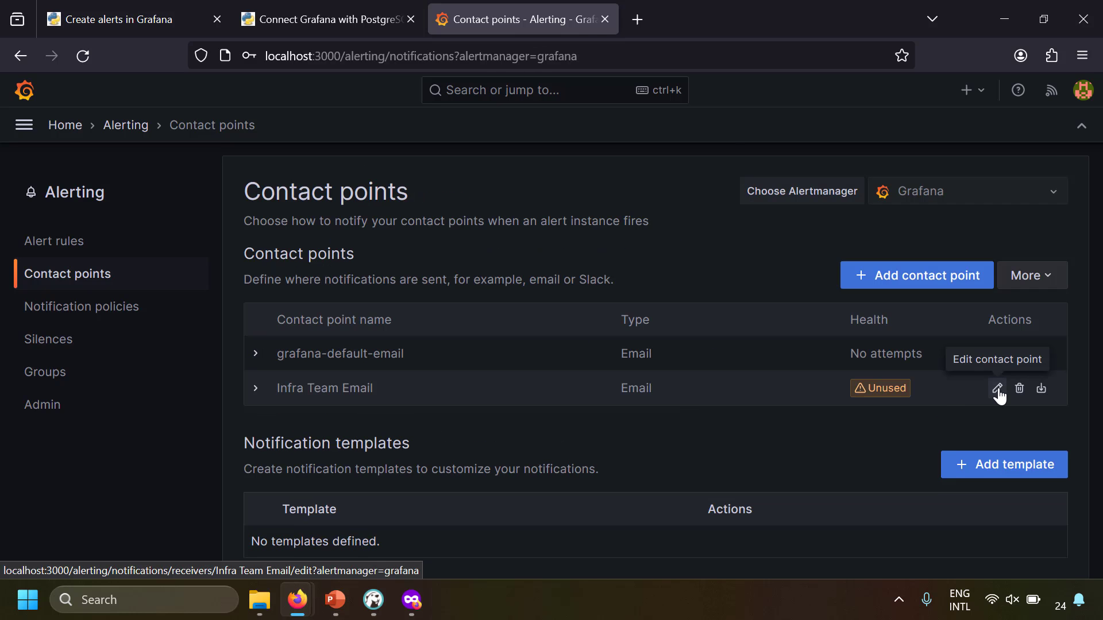
{"action": "left_click", "coordinate": [997, 387]}
{"action": "scroll", "coordinate": [626, 412], "scroll_direction": "down", "scroll_amount": 3}
{"action": "scroll", "coordinate": [653, 423], "scroll_direction": "up", "scroll_amount": 3}
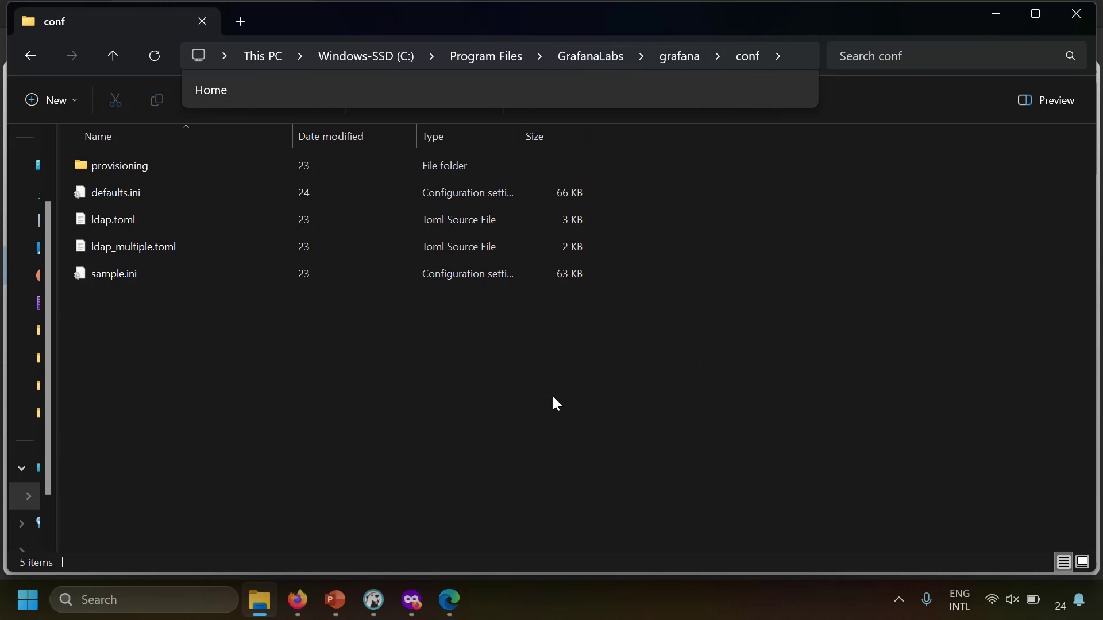
Open defaults.ini from the conf folder with Visual Studio Code
{"action": "left_click", "coordinate": [142, 198]}
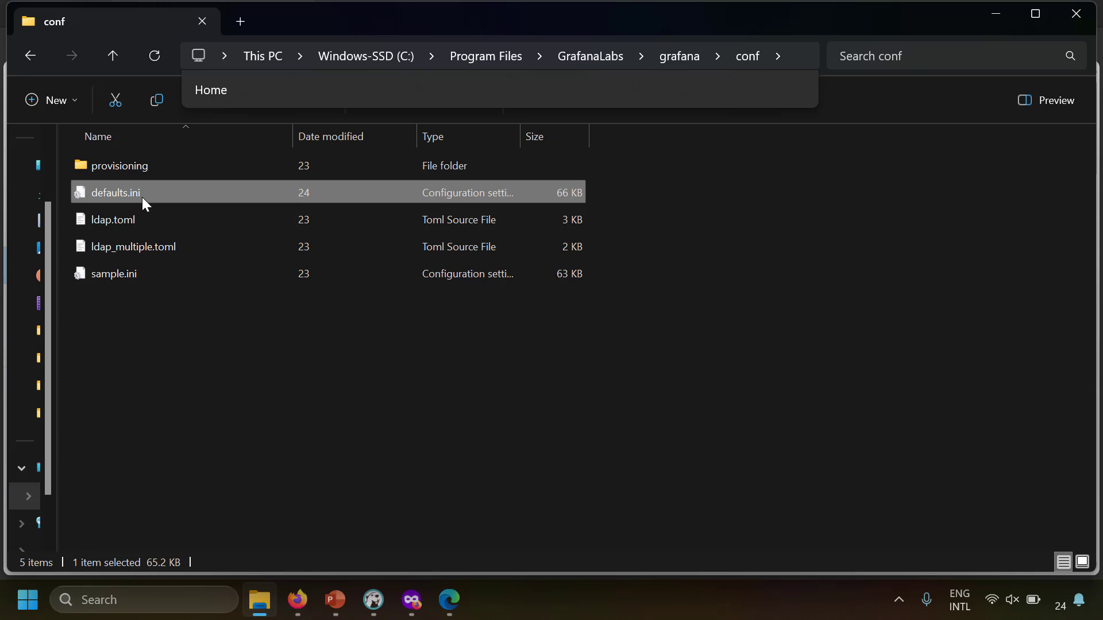
{"action": "right_click", "coordinate": [142, 198]}
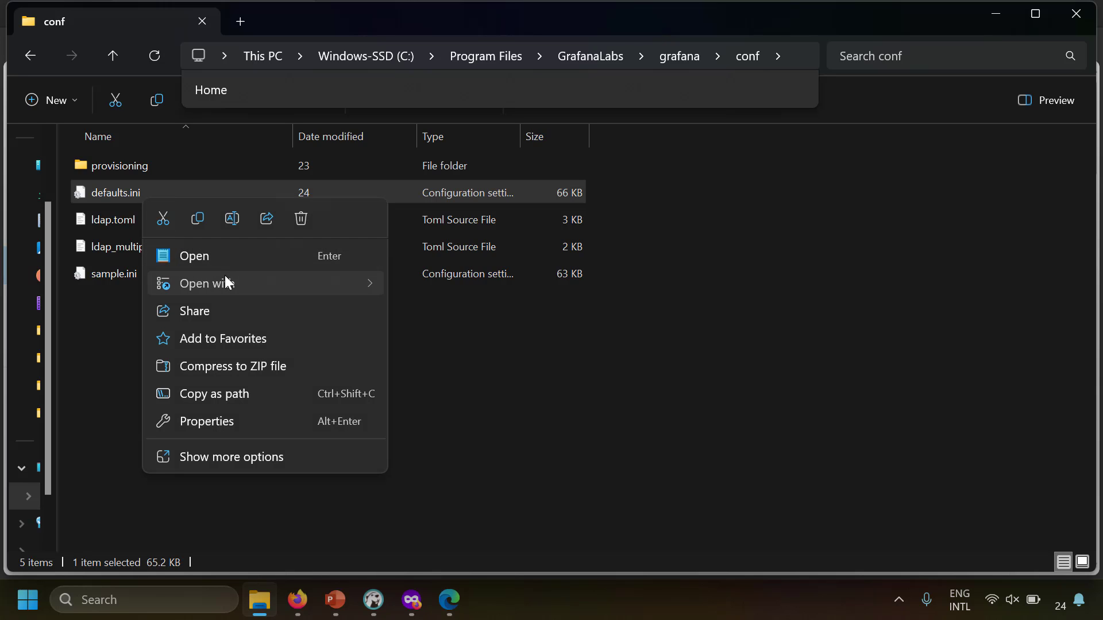
{"action": "mouse_move", "coordinate": [224, 282]}
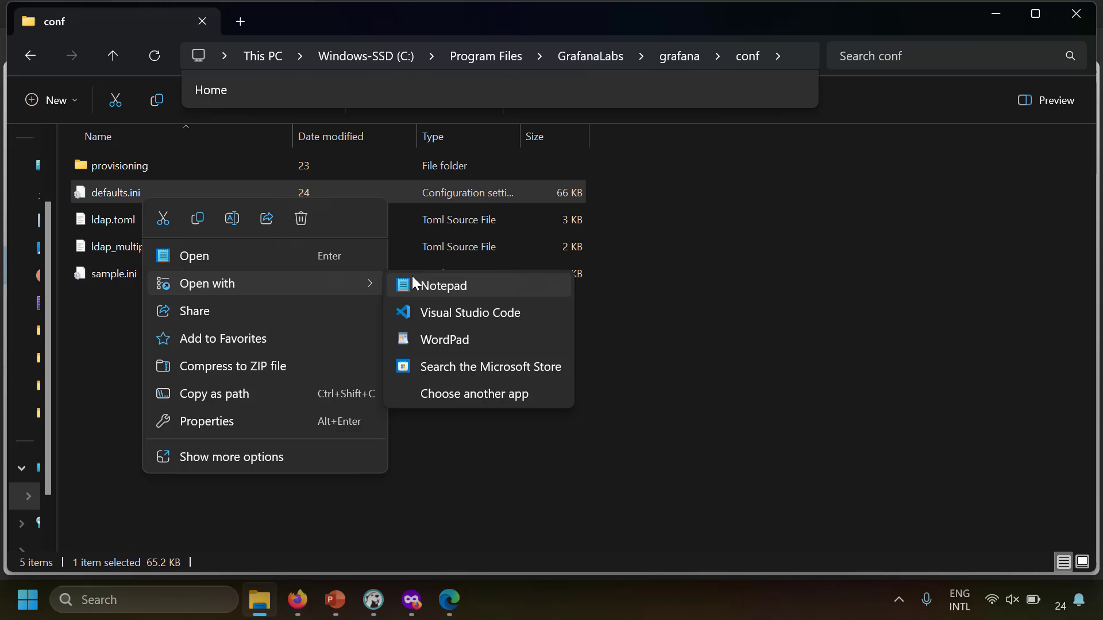
{"action": "left_click", "coordinate": [464, 313]}
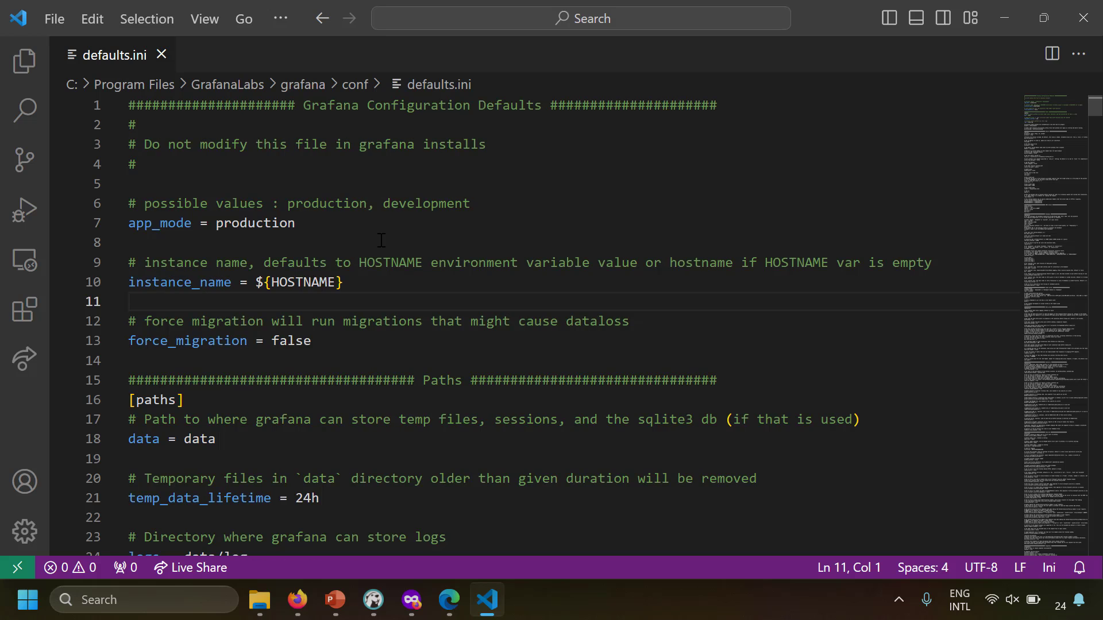
Search defaults.ini for smtp to locate the [smtp] section
{"action": "key", "text": "ctrl+f"}
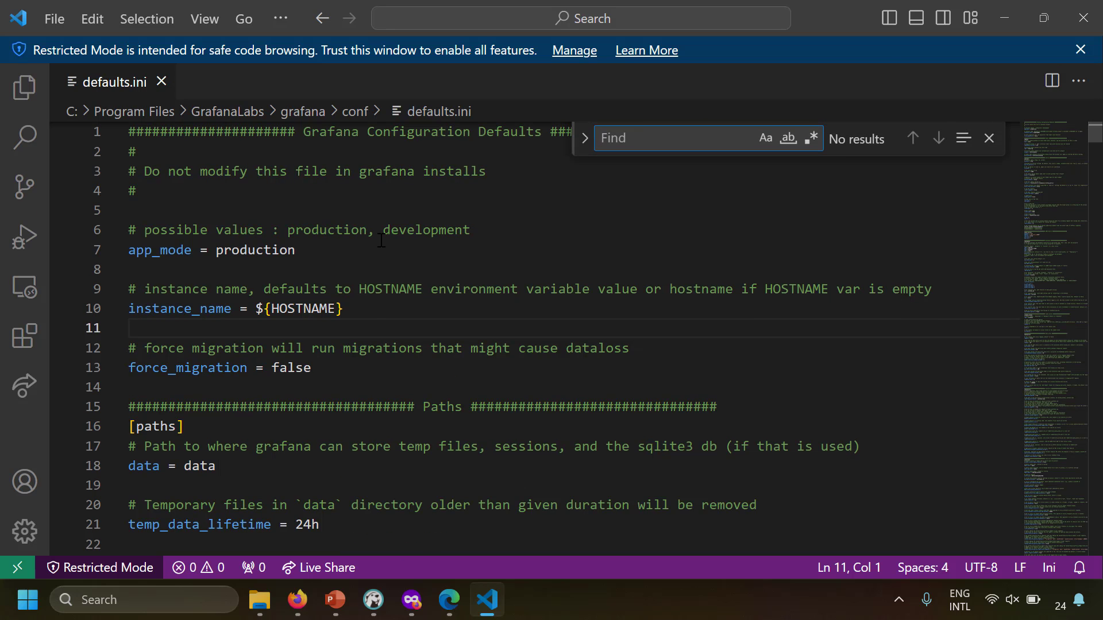
{"action": "type", "text": "smtp"}
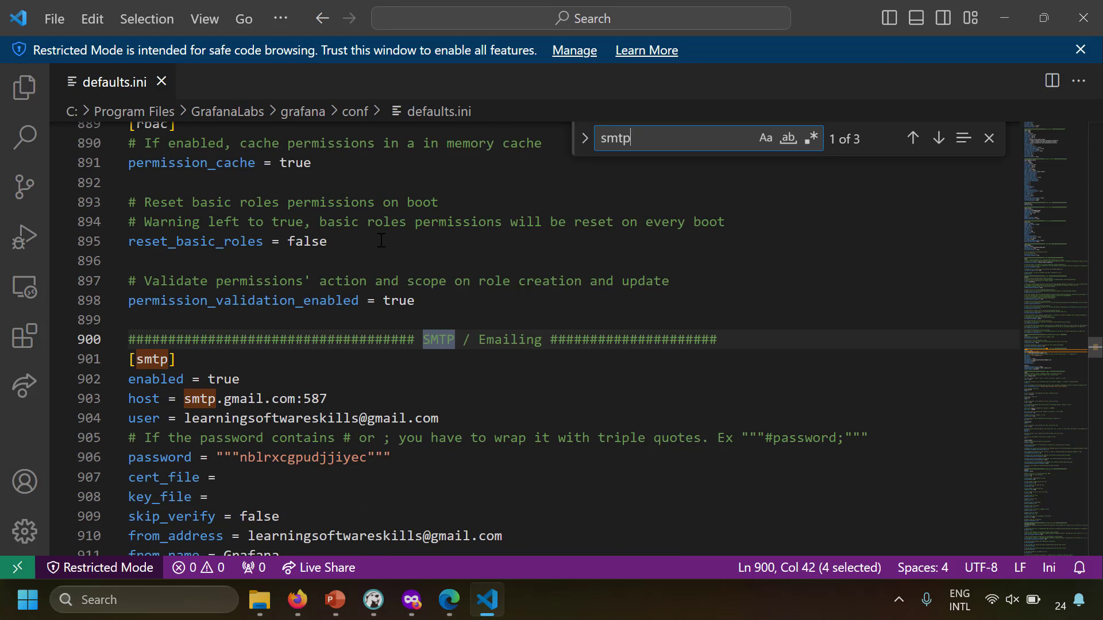
{"action": "left_click", "coordinate": [347, 413]}
{"action": "key", "text": "Escape"}
{"action": "scroll", "coordinate": [387, 379], "scroll_direction": "down", "scroll_amount": 1}
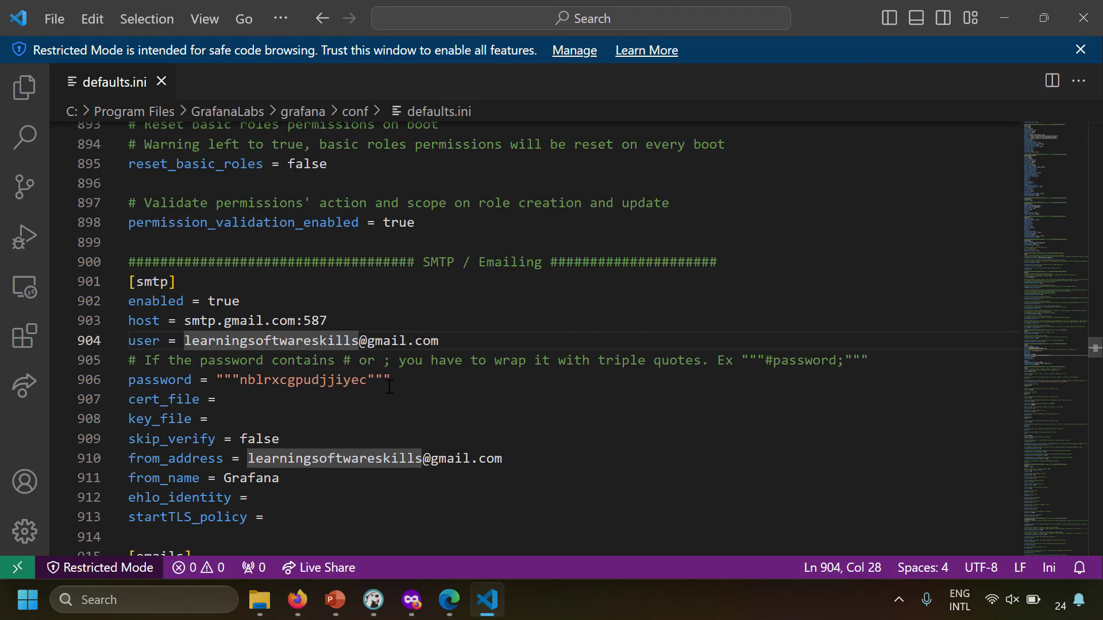
{"action": "left_click", "coordinate": [388, 399]}
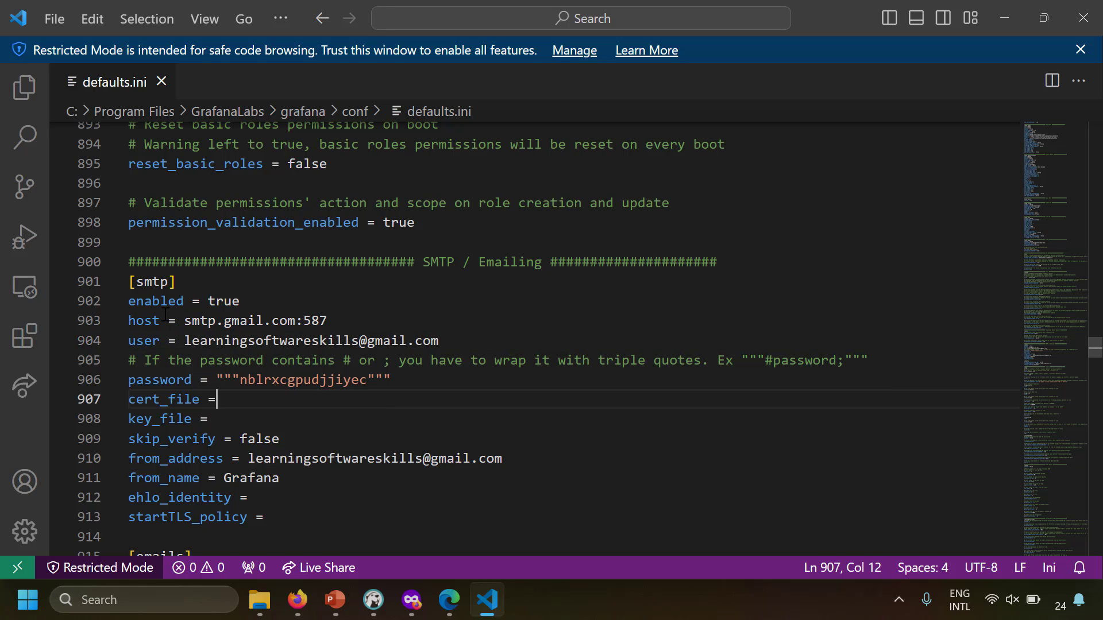
Highlight the [smtp] enabled = true setting and the smtp.gmail.com:587 host
{"action": "left_click_drag", "start_coordinate": [153, 301], "coordinate": [248, 497]}
{"action": "left_click", "coordinate": [220, 326]}
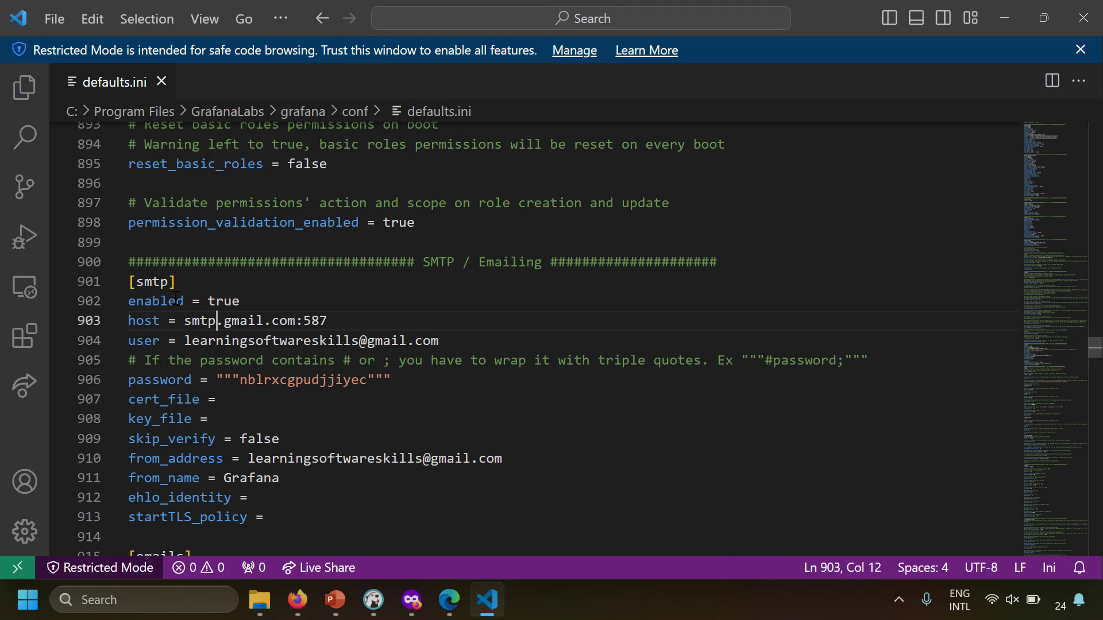
{"action": "left_click_drag", "start_coordinate": [167, 301], "coordinate": [264, 303]}
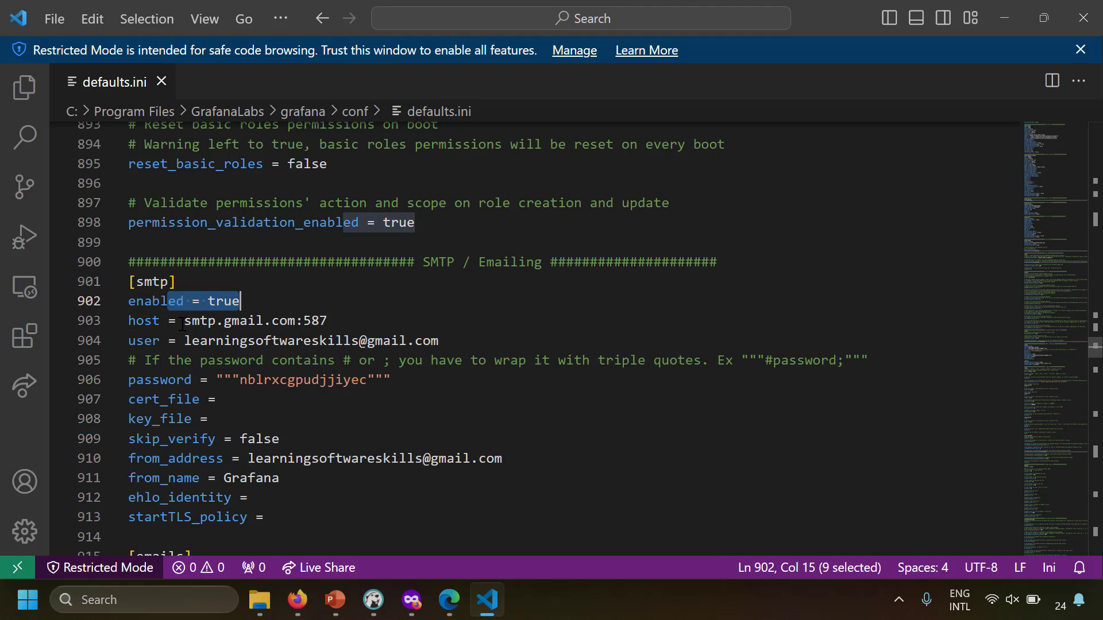
{"action": "left_click_drag", "start_coordinate": [184, 320], "coordinate": [336, 321]}
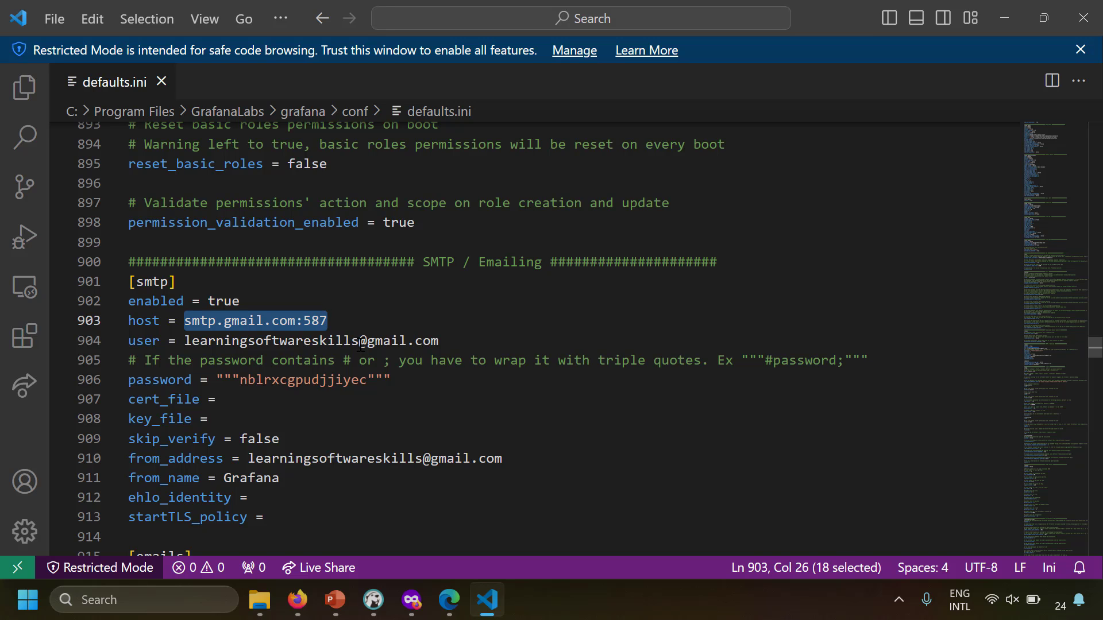
{"action": "left_click", "coordinate": [216, 322]}
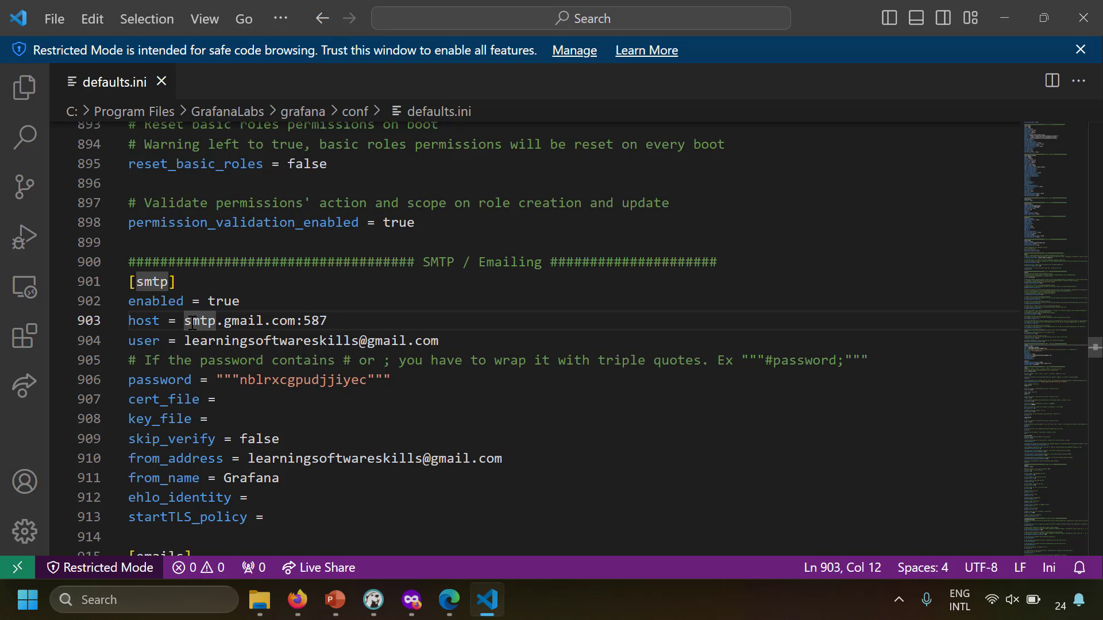
{"action": "left_click_drag", "start_coordinate": [186, 322], "coordinate": [346, 324]}
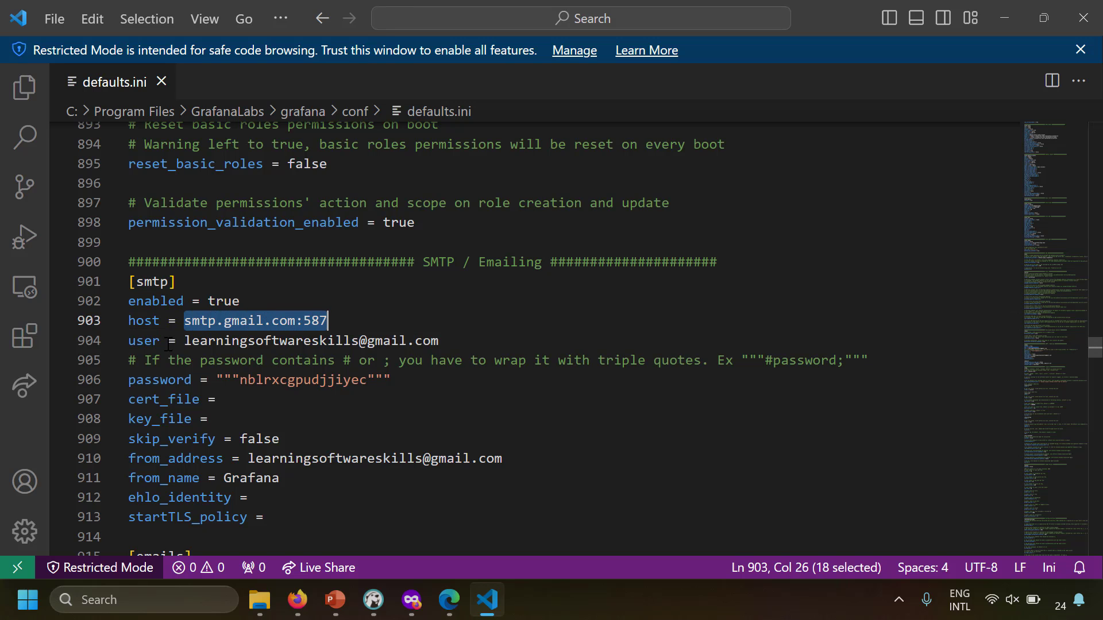
Review the smtp user, stored password, from_address and from_name Grafana values
{"action": "left_click_drag", "start_coordinate": [184, 341], "coordinate": [447, 342]}
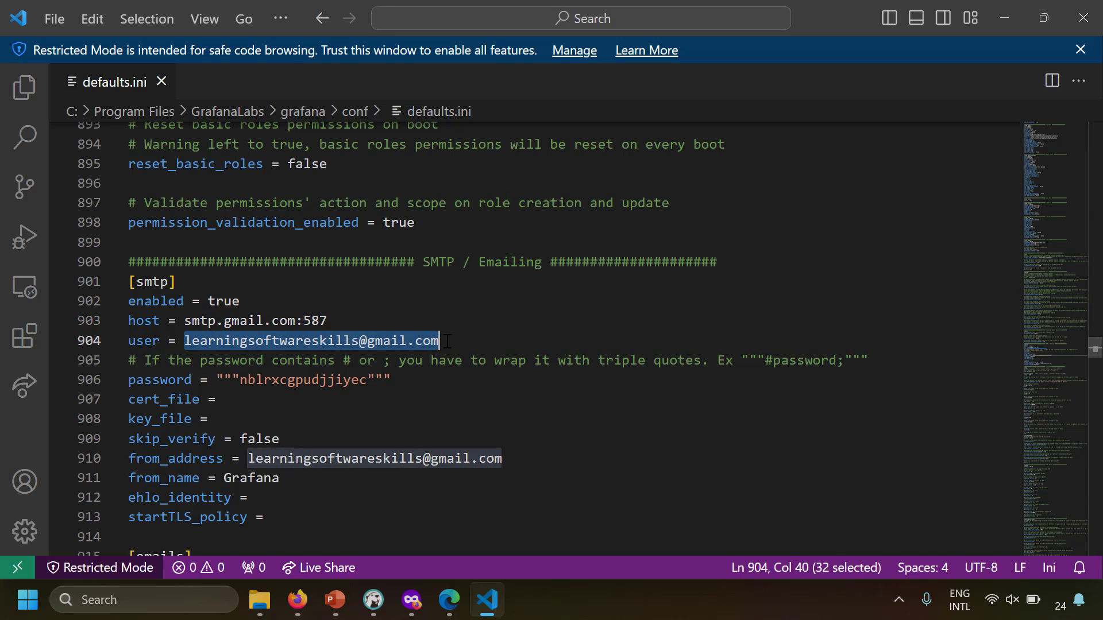
{"action": "left_click_drag", "start_coordinate": [240, 380], "coordinate": [364, 379]}
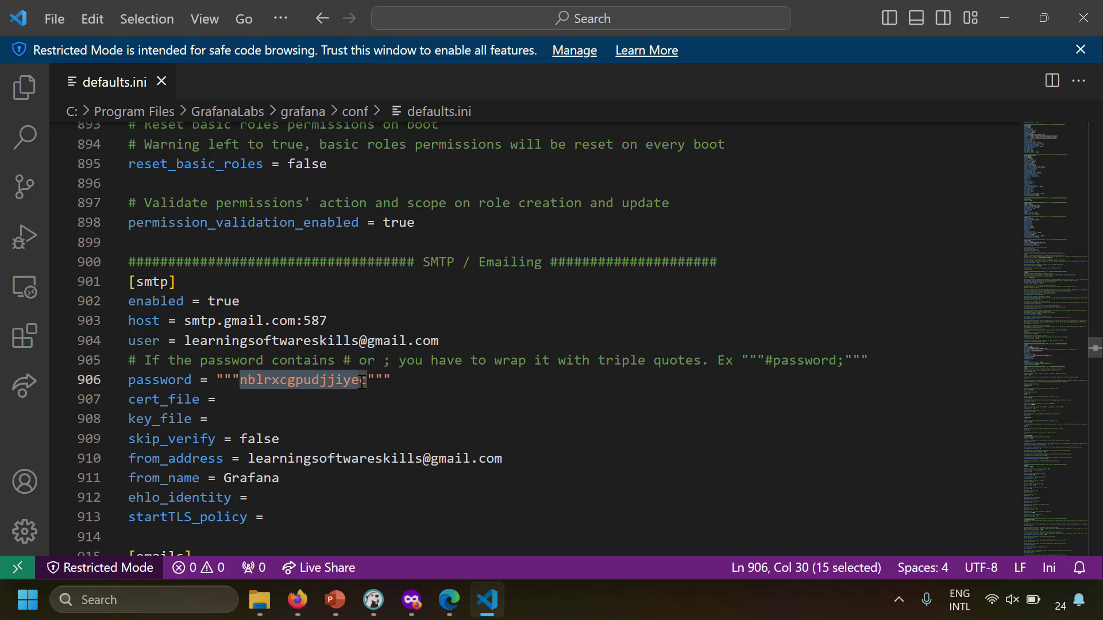
{"action": "left_click_drag", "start_coordinate": [185, 440], "coordinate": [503, 464]}
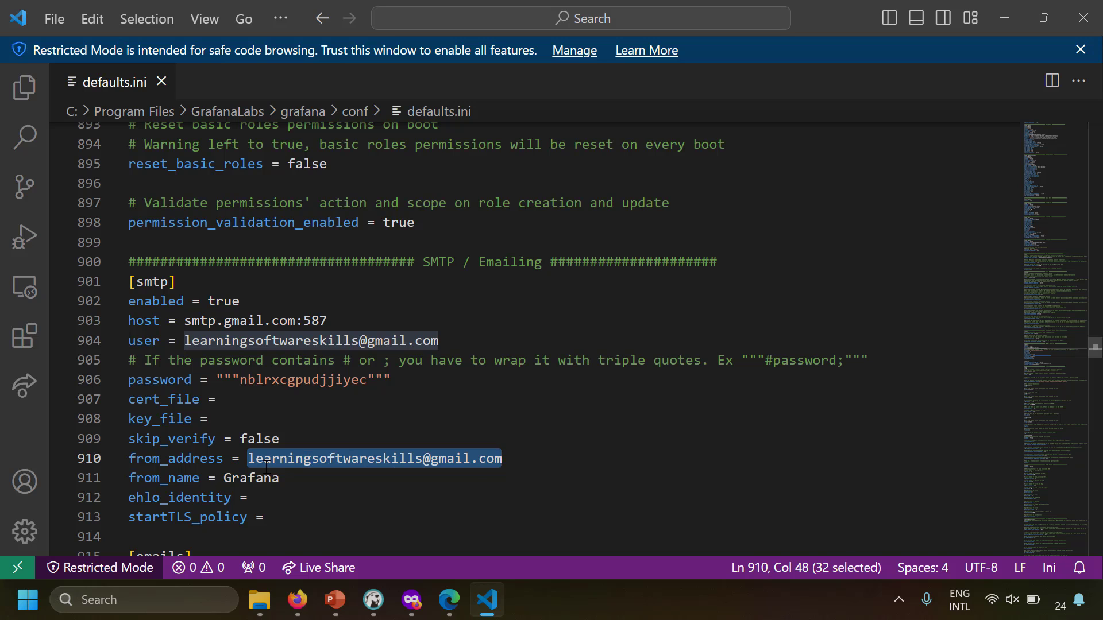
{"action": "left_click", "coordinate": [225, 479]}
{"action": "left_click_drag", "start_coordinate": [225, 479], "coordinate": [285, 479]}
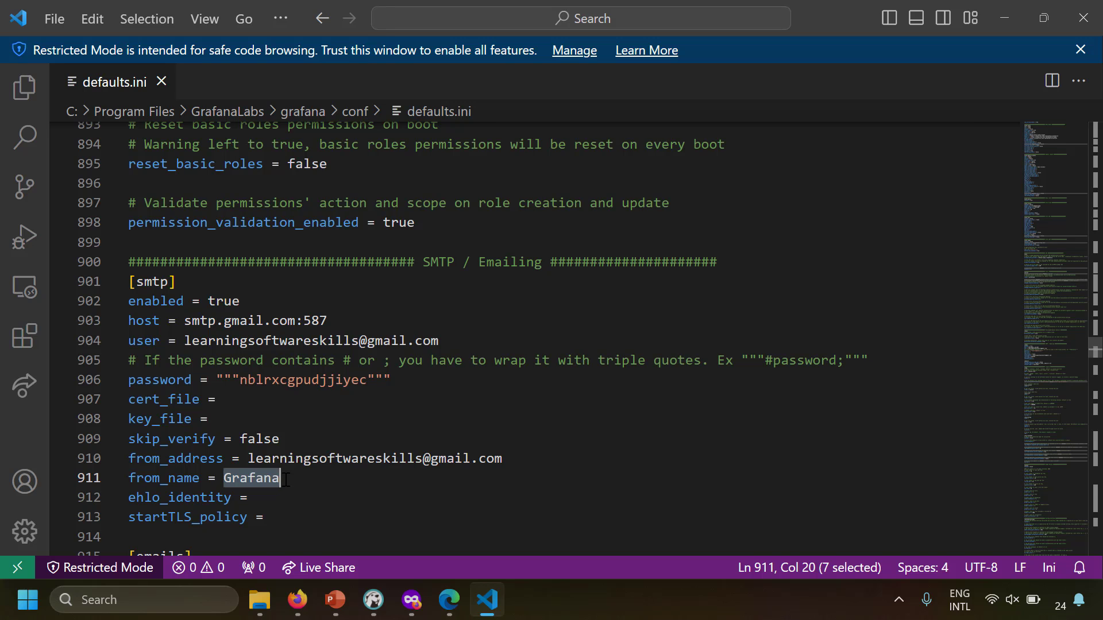
{"action": "left_click", "coordinate": [290, 424]}
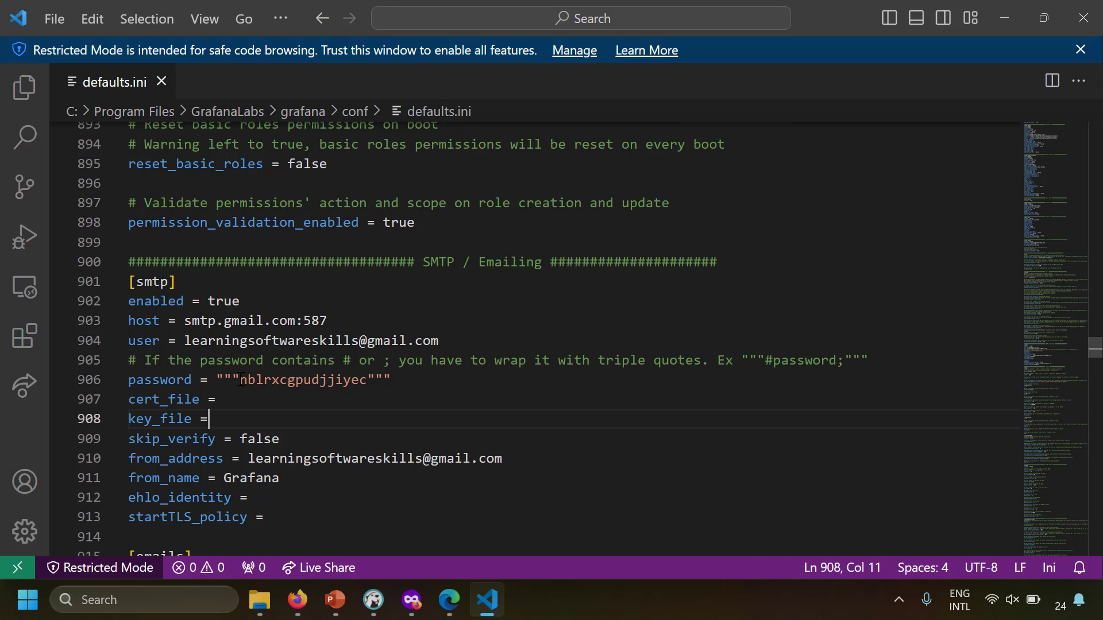
{"action": "left_click_drag", "start_coordinate": [239, 380], "coordinate": [370, 379]}
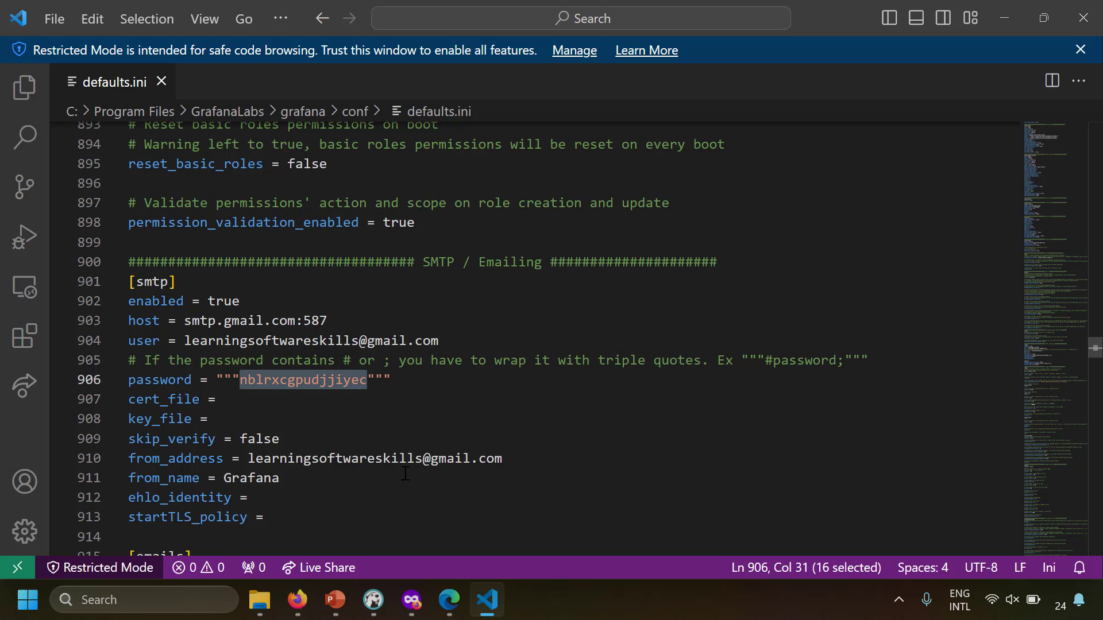
{"action": "key", "text": "alt+Tab"}
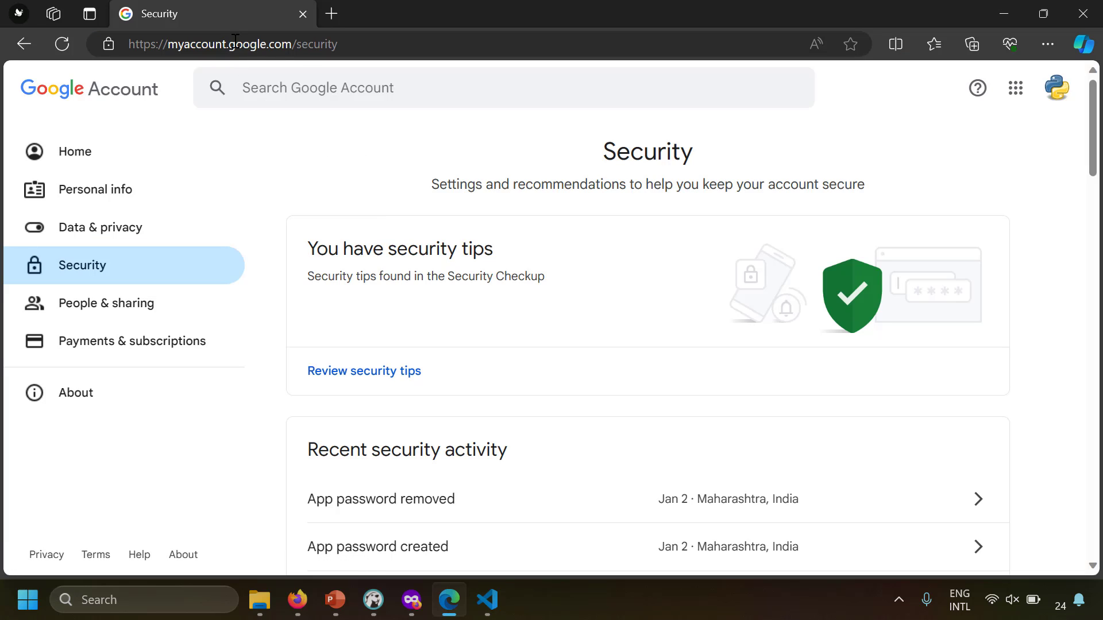
Search Google Account settings for 'app passwords' and open the App passwords page
{"action": "left_click", "coordinate": [1016, 90]}
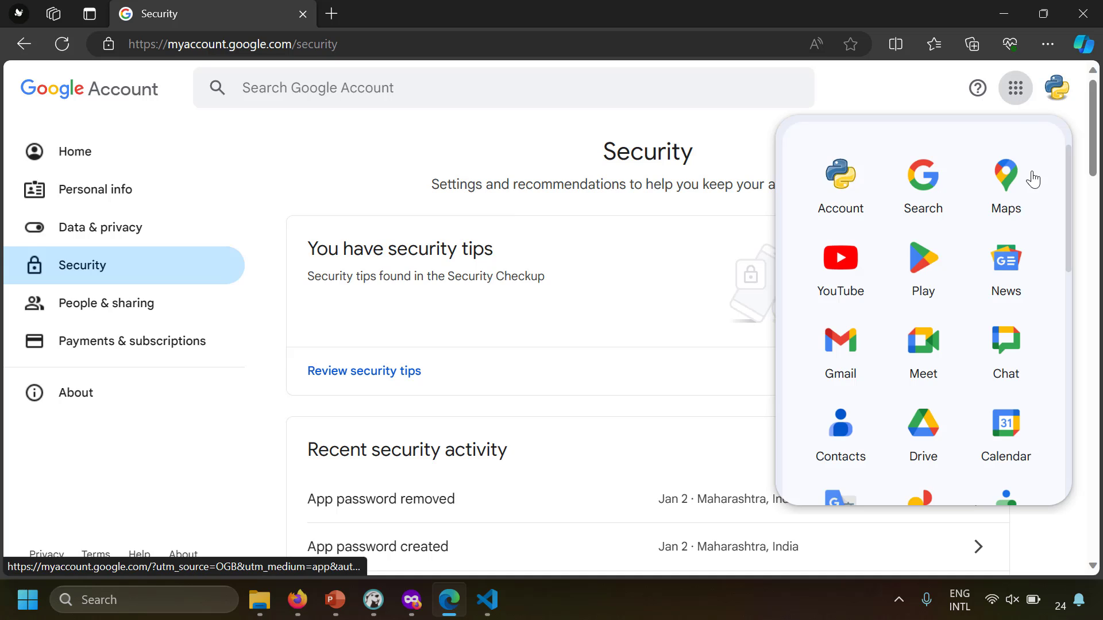
{"action": "left_click", "coordinate": [308, 154]}
{"action": "left_click", "coordinate": [85, 271]}
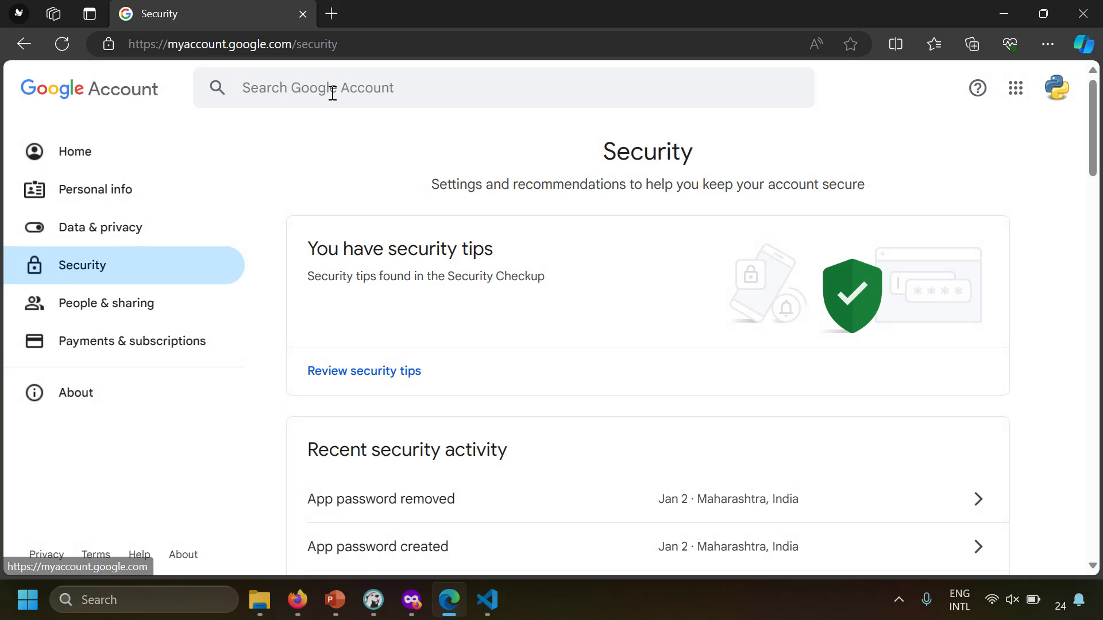
{"action": "left_click", "coordinate": [332, 91]}
{"action": "type", "text": "app"}
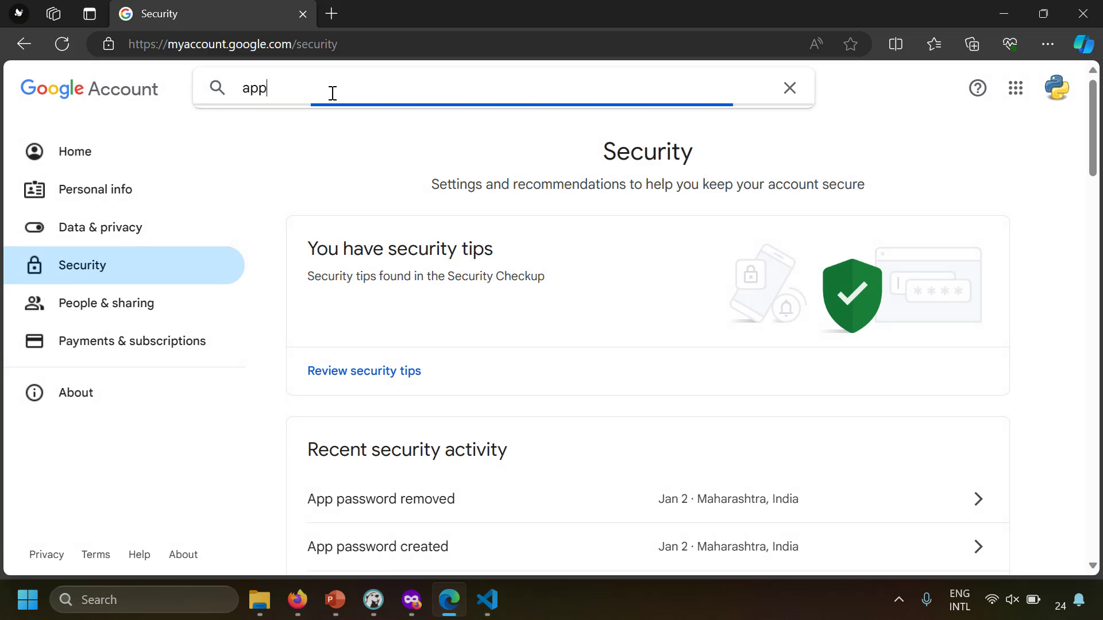
{"action": "type", "text": " passwords"}
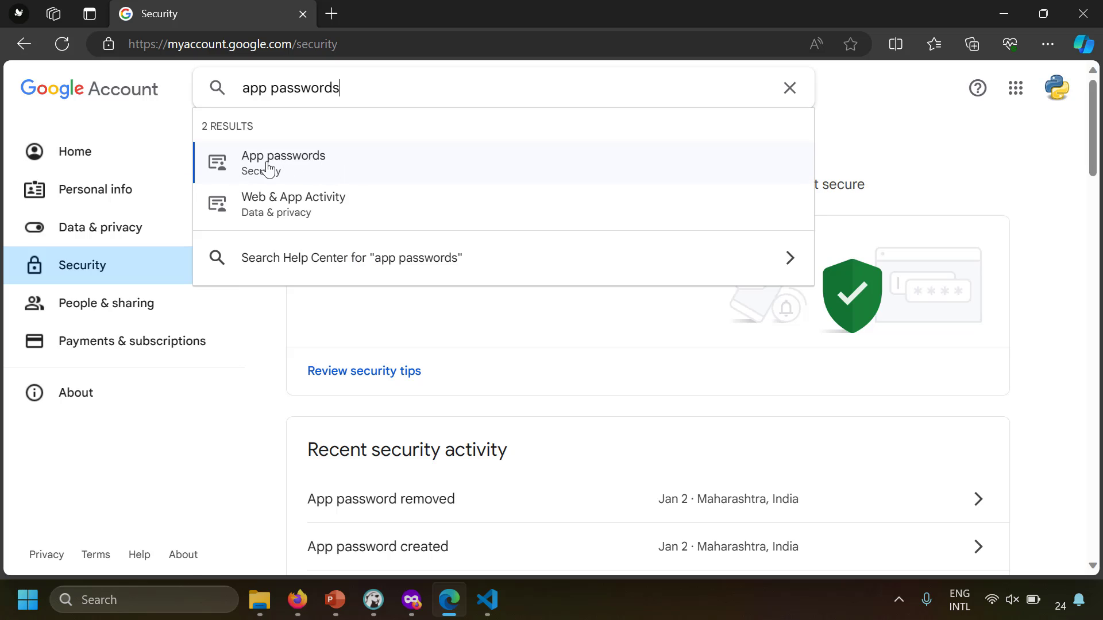
{"action": "left_click", "coordinate": [349, 169]}
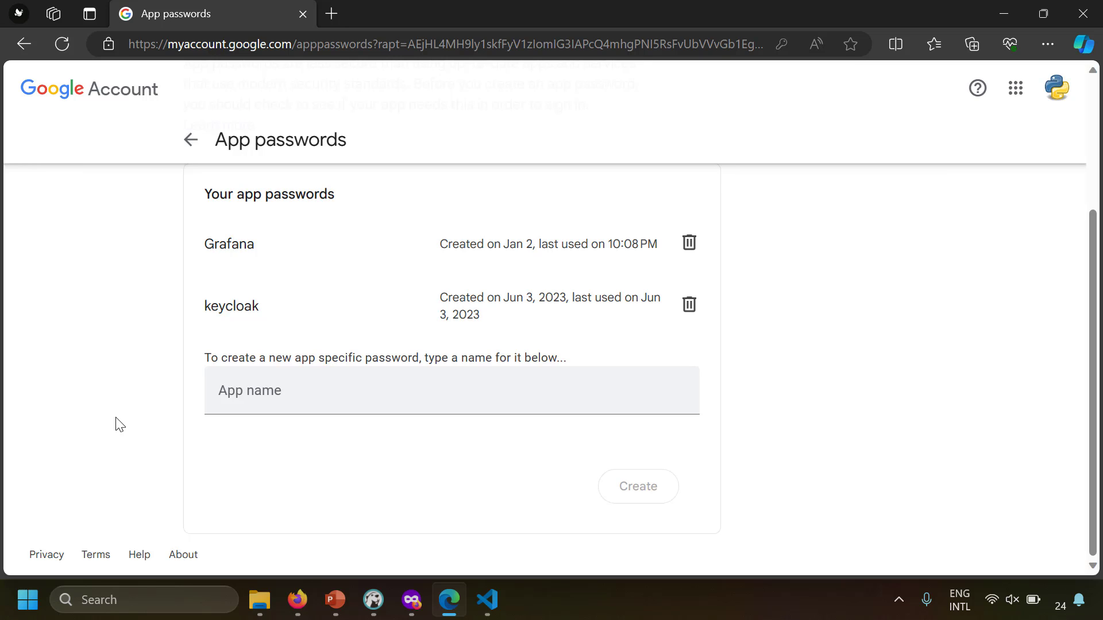
Create an app password named Grafana2 and copy the generated password
{"action": "left_click", "coordinate": [262, 397]}
{"action": "type", "text": "Grafana"}
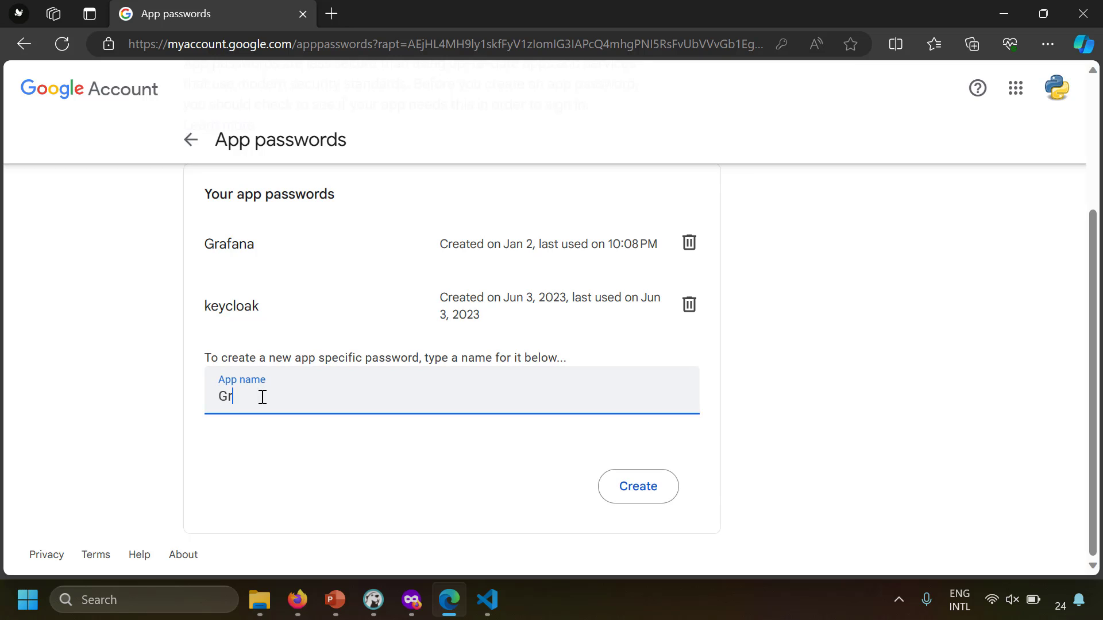
{"action": "type", "text": "2"}
{"action": "left_click", "coordinate": [610, 489]}
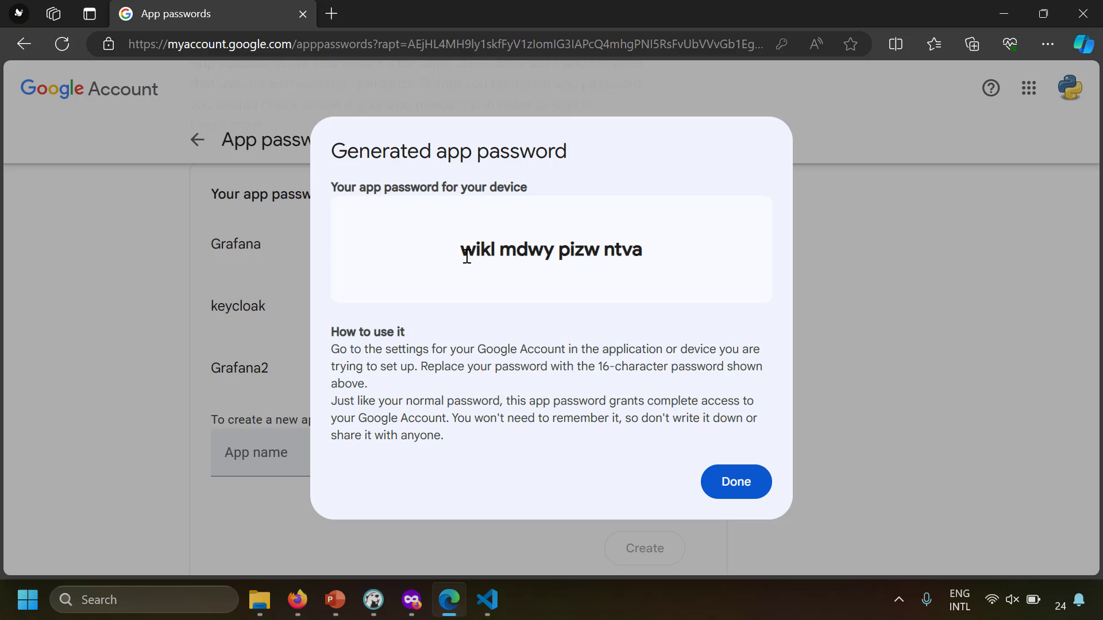
{"action": "left_click_drag", "start_coordinate": [463, 254], "coordinate": [681, 253]}
{"action": "right_click", "coordinate": [621, 251]}
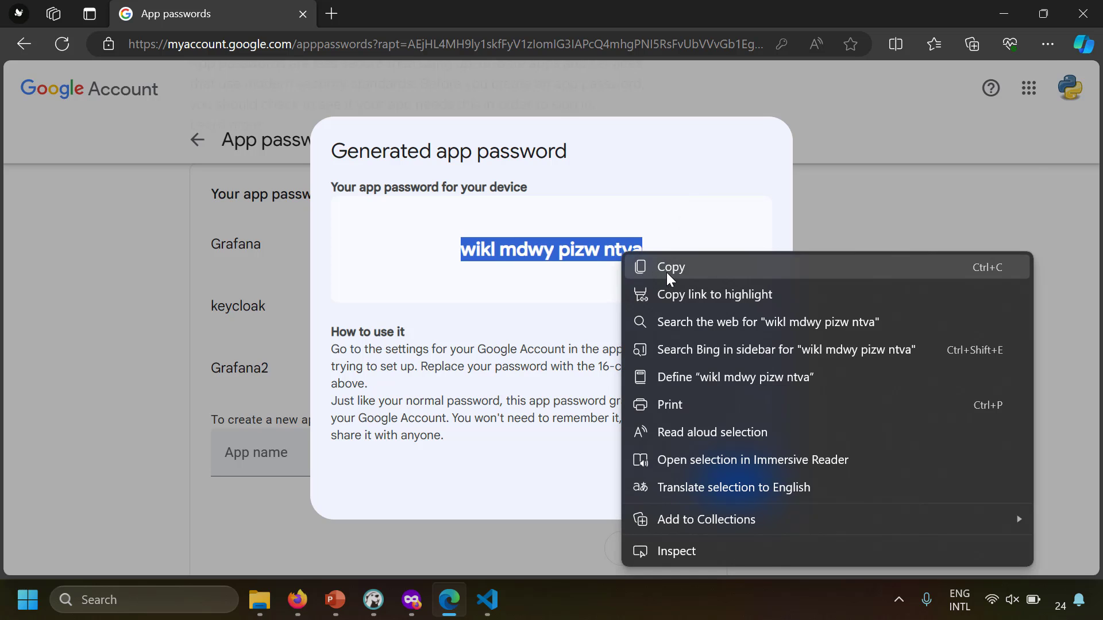
{"action": "left_click", "coordinate": [666, 272]}
{"action": "left_click", "coordinate": [751, 482]}
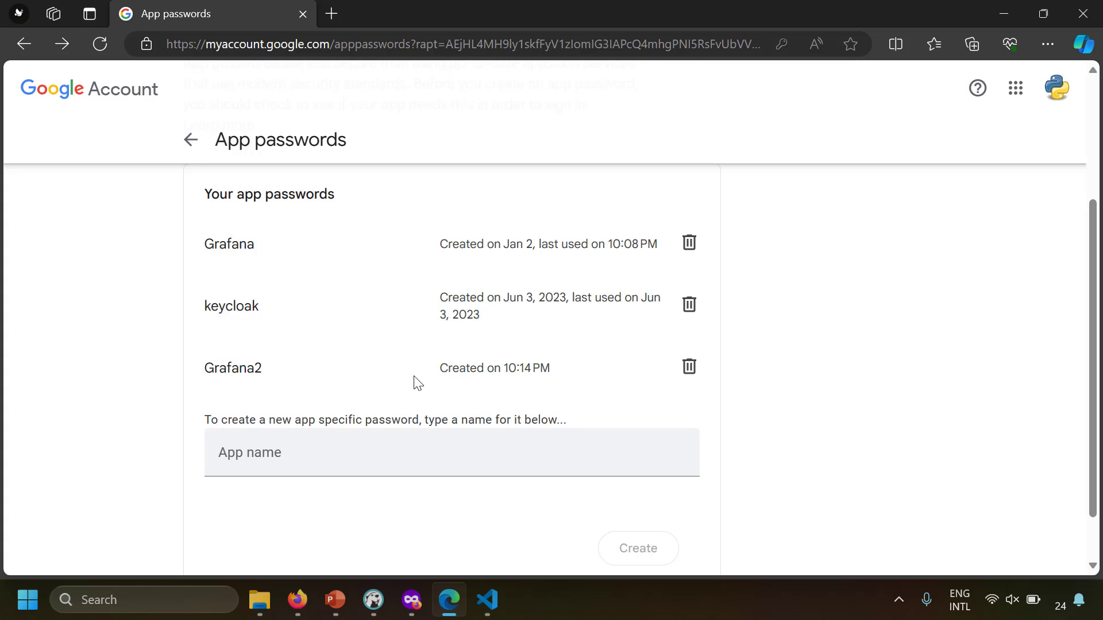
{"action": "left_click", "coordinate": [487, 600]}
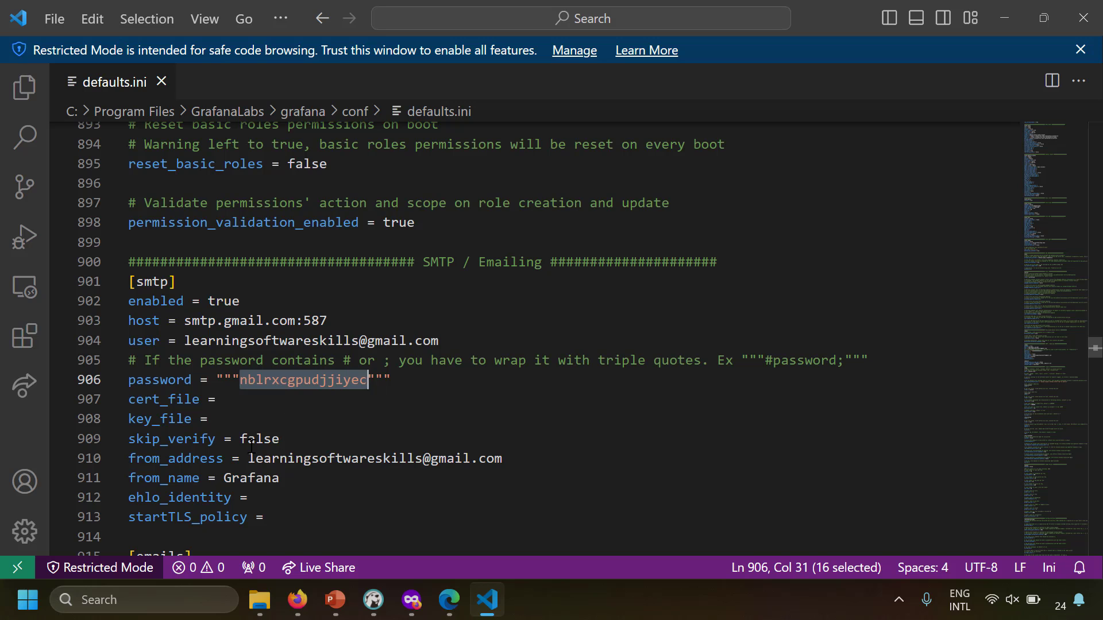
Paste the new app password over the old smtp password and strip its spaces
{"action": "right_click", "coordinate": [286, 381]}
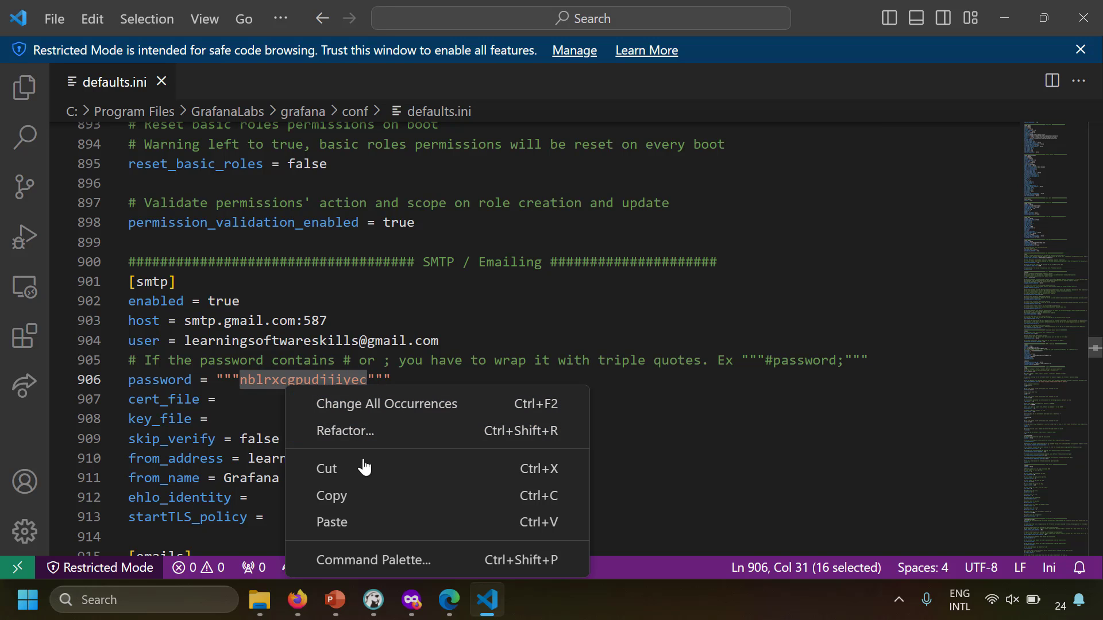
{"action": "left_click", "coordinate": [340, 520]}
{"action": "left_click", "coordinate": [281, 380]}
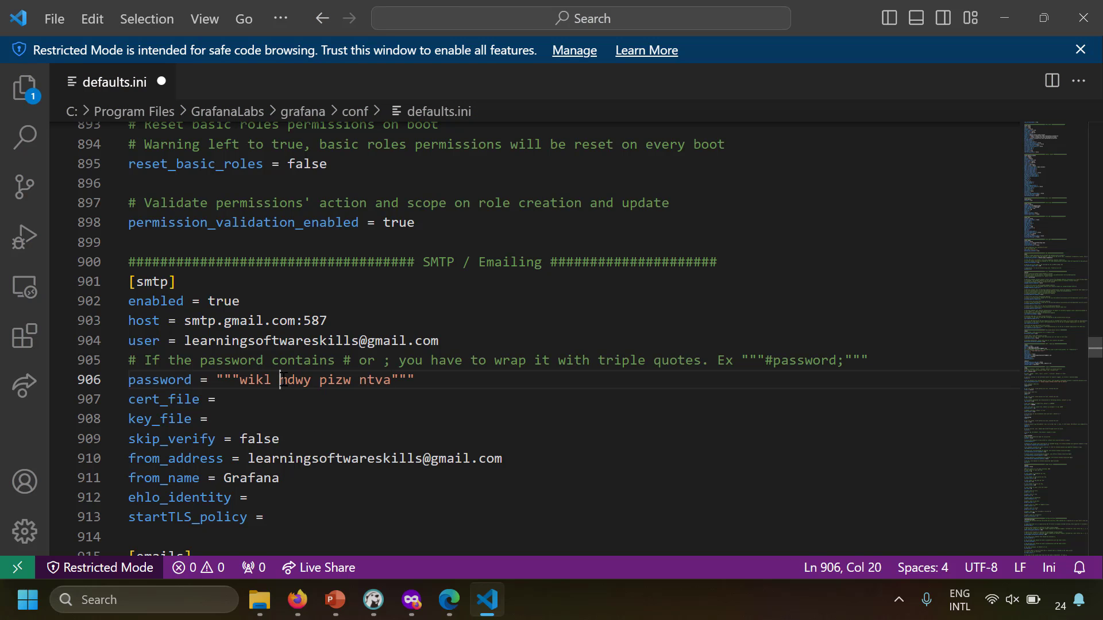
{"action": "key", "text": "BackSpace"}
{"action": "key", "text": "ctrl+Right"}
{"action": "key", "text": "Right"}
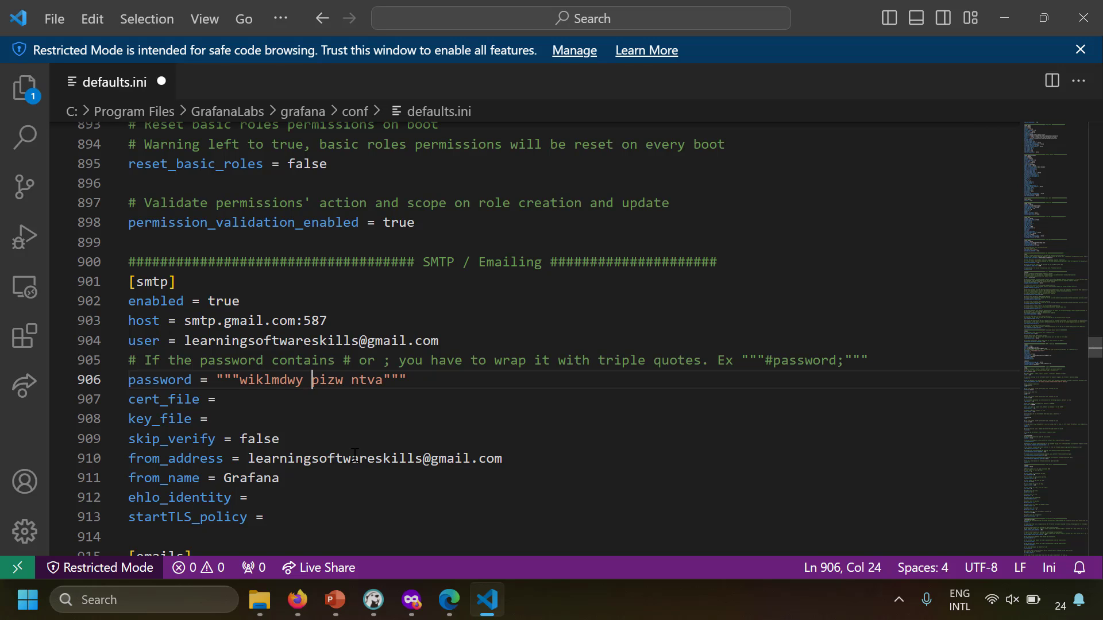
{"action": "key", "text": "BackSpace"}
{"action": "key", "text": "ctrl+Right"}
{"action": "key", "text": "Delete"}
Save defaults.ini and close Visual Studio Code
{"action": "left_click", "coordinate": [355, 457]}
{"action": "key", "text": "ctrl+s"}
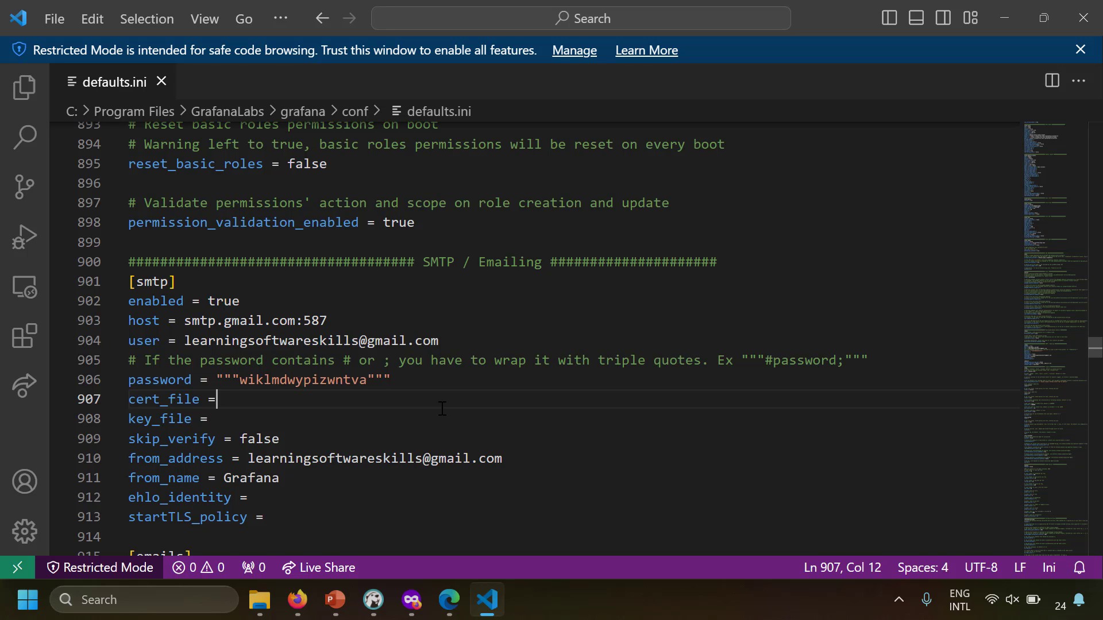
{"action": "left_click", "coordinate": [161, 83]}
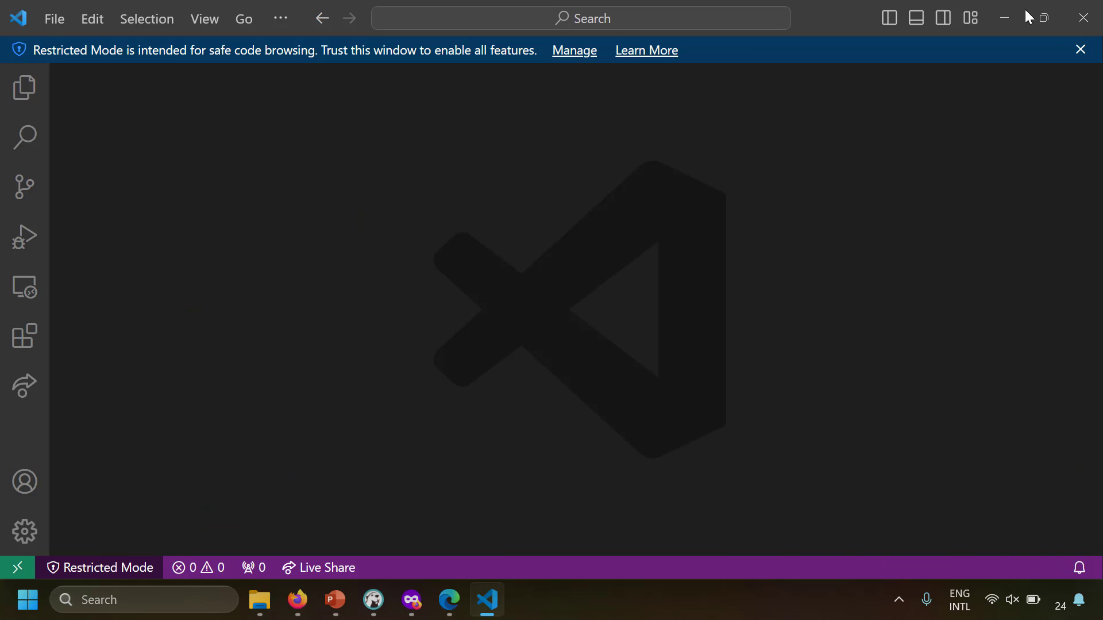
{"action": "left_click", "coordinate": [1071, 23]}
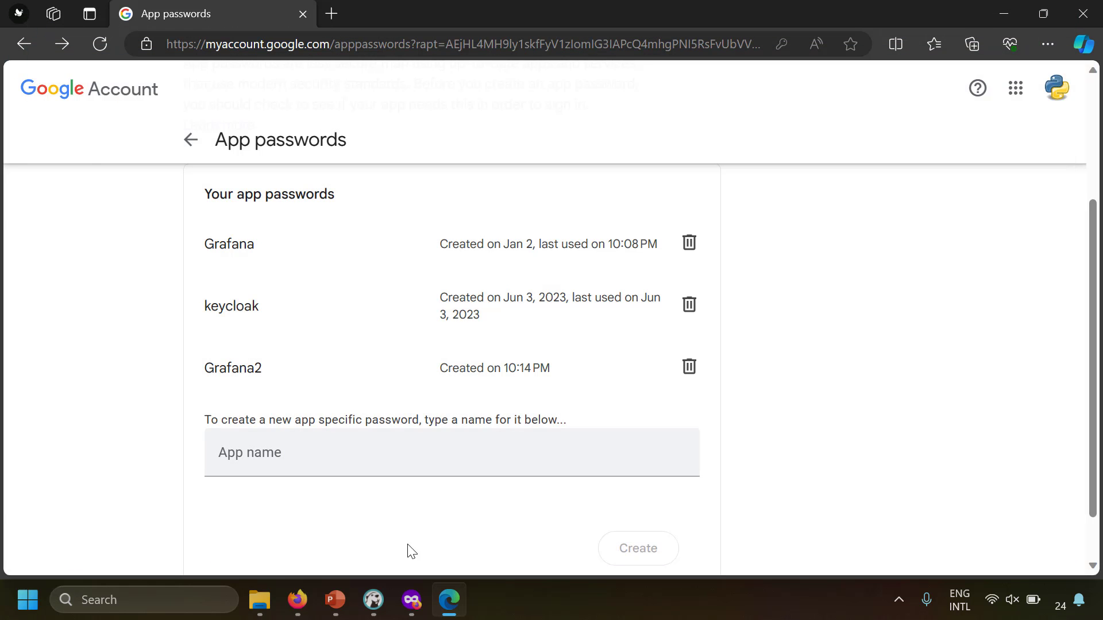
Close the App passwords tab and send a test notification from Infra Team Email
{"action": "middle_click", "coordinate": [254, 19]}
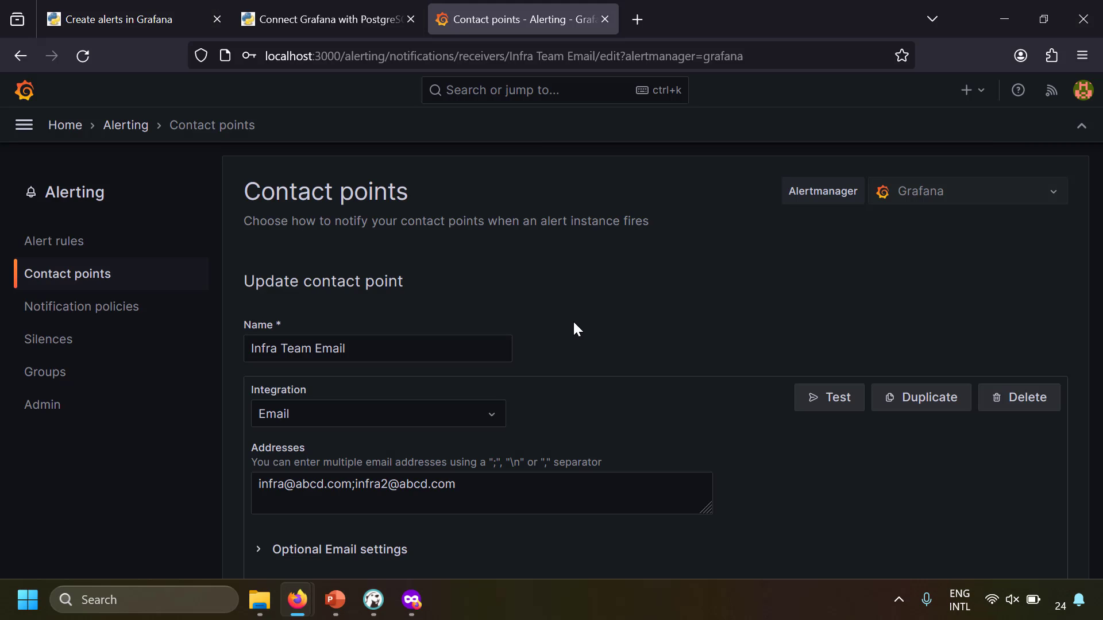
{"action": "scroll", "coordinate": [573, 328], "scroll_direction": "down", "scroll_amount": 3}
{"action": "scroll", "coordinate": [321, 339], "scroll_direction": "up", "scroll_amount": 2}
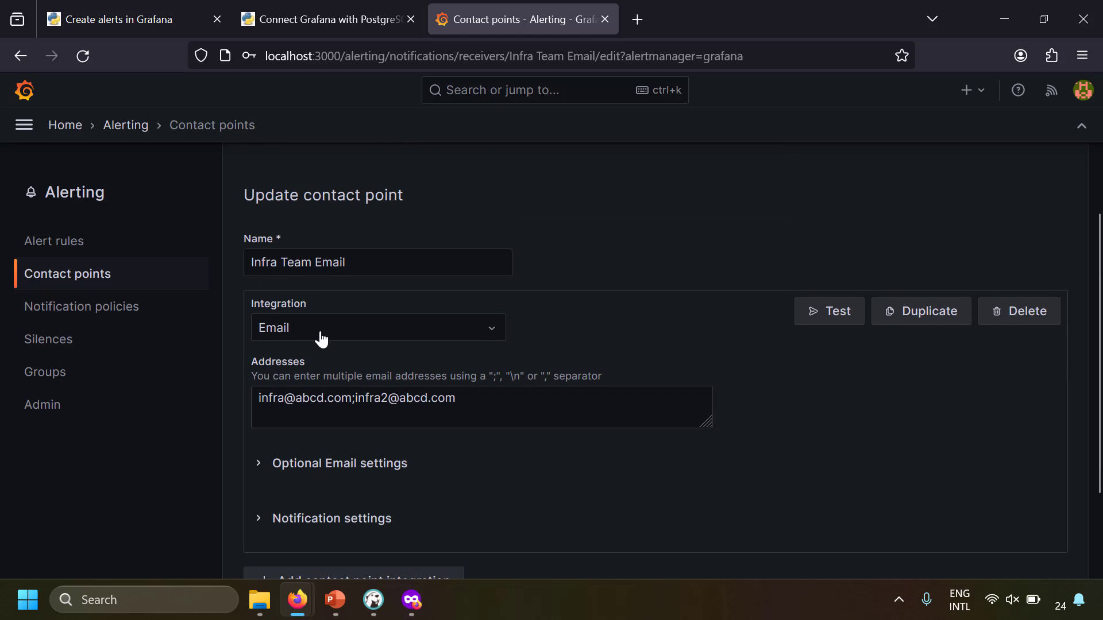
{"action": "left_click", "coordinate": [852, 324]}
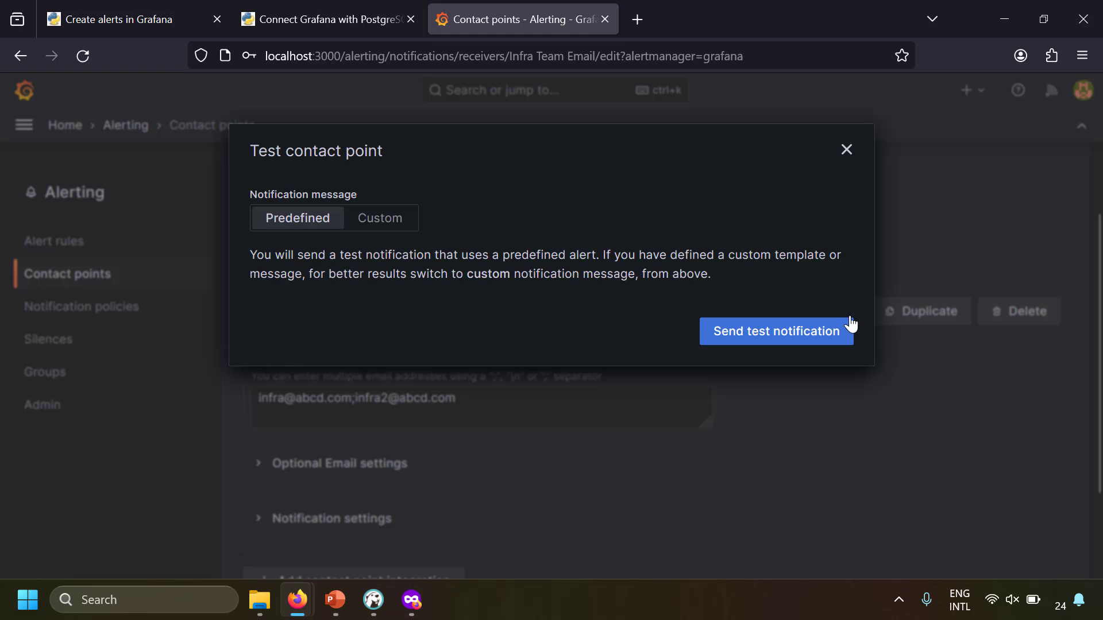
{"action": "left_click", "coordinate": [761, 344]}
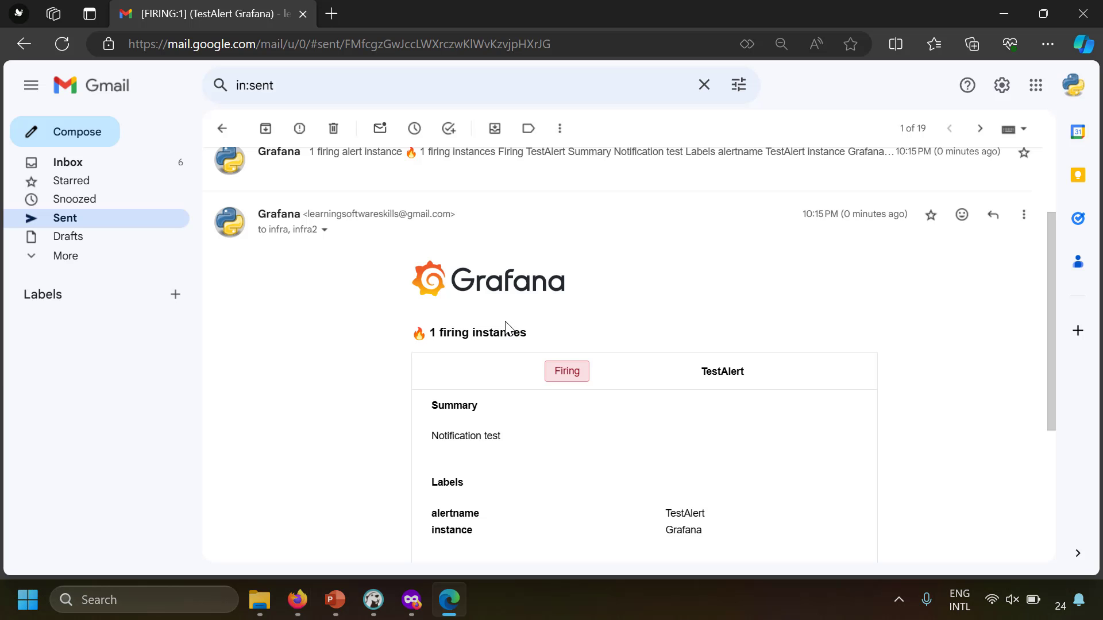
Check the FIRING TestAlert email that arrived in Gmail
{"action": "scroll", "coordinate": [505, 328], "scroll_direction": "down", "scroll_amount": 3}
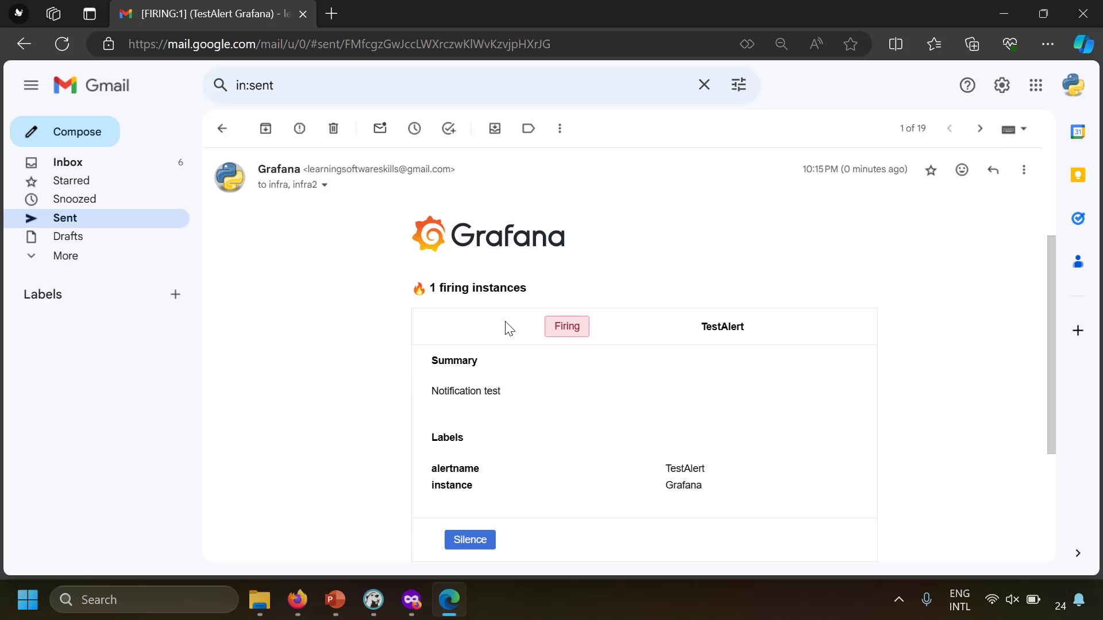
{"action": "scroll", "coordinate": [488, 328], "scroll_direction": "up", "scroll_amount": 3}
{"action": "scroll", "coordinate": [472, 329], "scroll_direction": "down", "scroll_amount": 1}
{"action": "scroll", "coordinate": [472, 331], "scroll_direction": "down", "scroll_amount": 1}
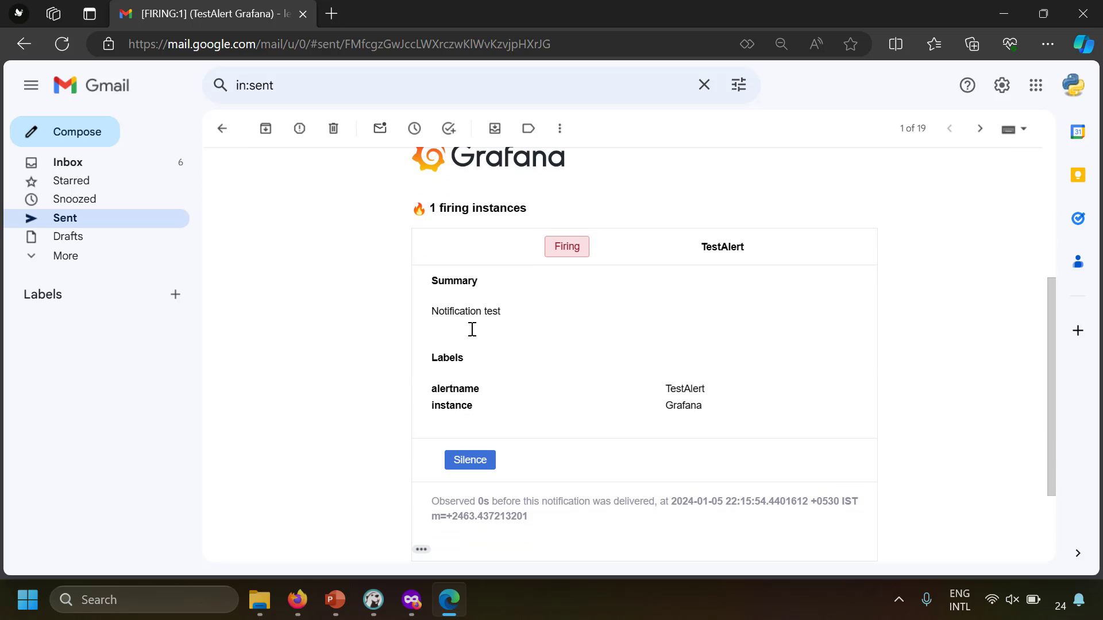
{"action": "left_click_drag", "start_coordinate": [446, 311], "coordinate": [525, 313]}
{"action": "left_click", "coordinate": [324, 333]}
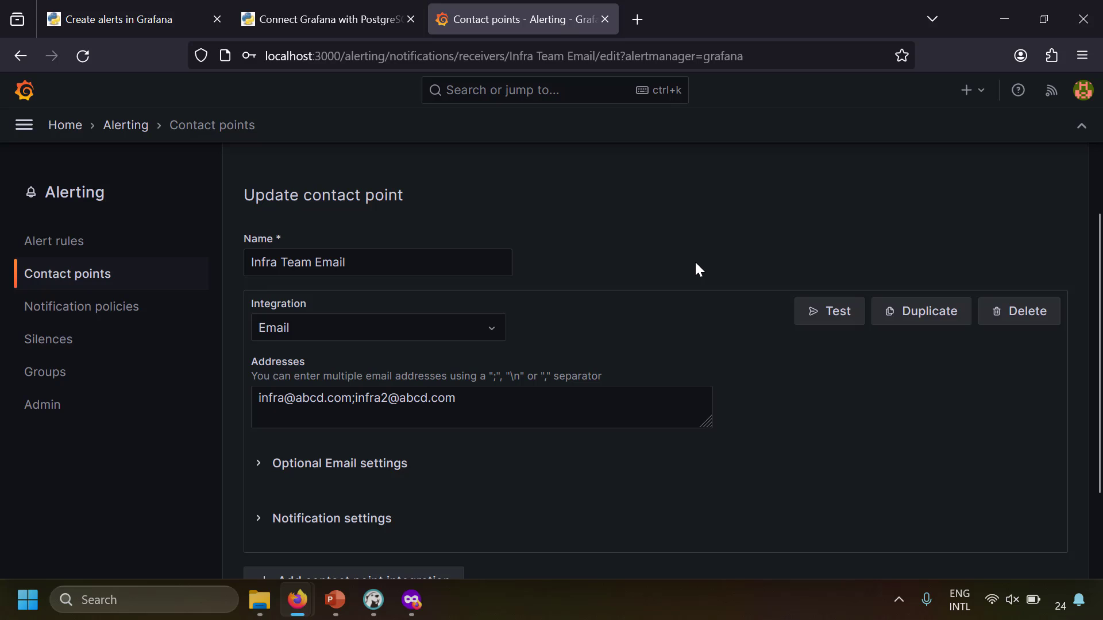
{"action": "scroll", "coordinate": [695, 263], "scroll_direction": "up", "scroll_amount": 2}
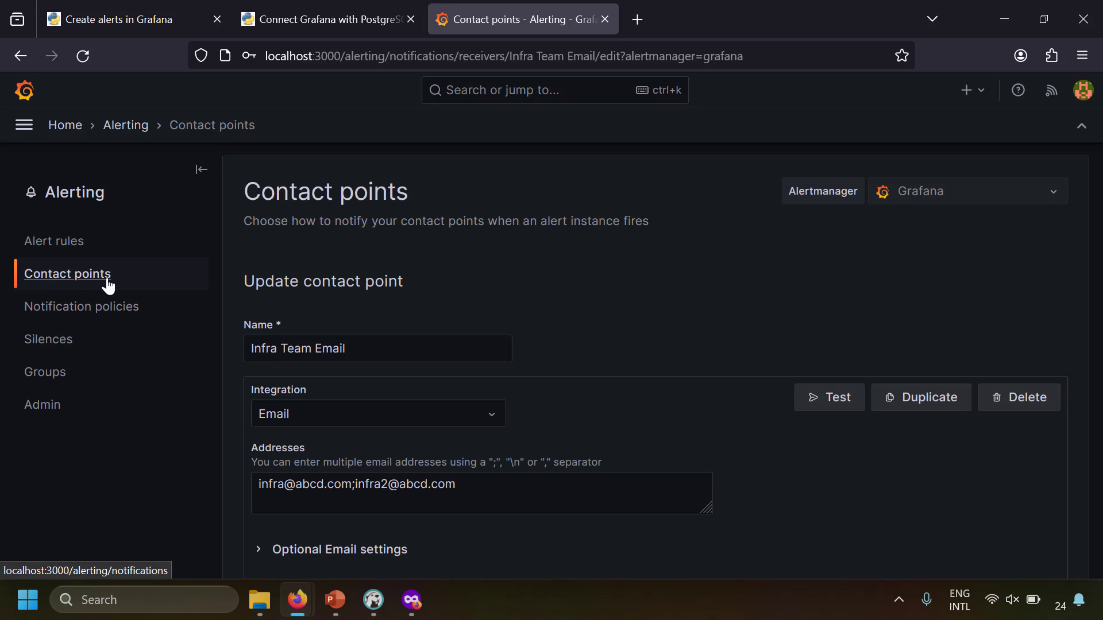
Start a nested policy under the default policy with matcher team = infra
{"action": "left_click", "coordinate": [84, 247]}
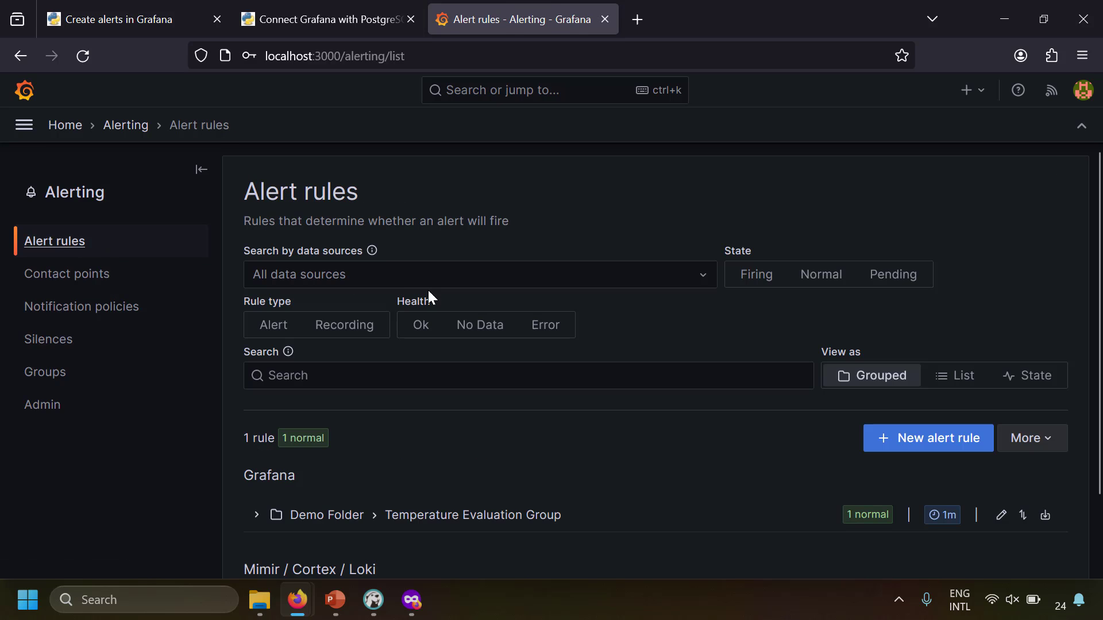
{"action": "left_click", "coordinate": [95, 277]}
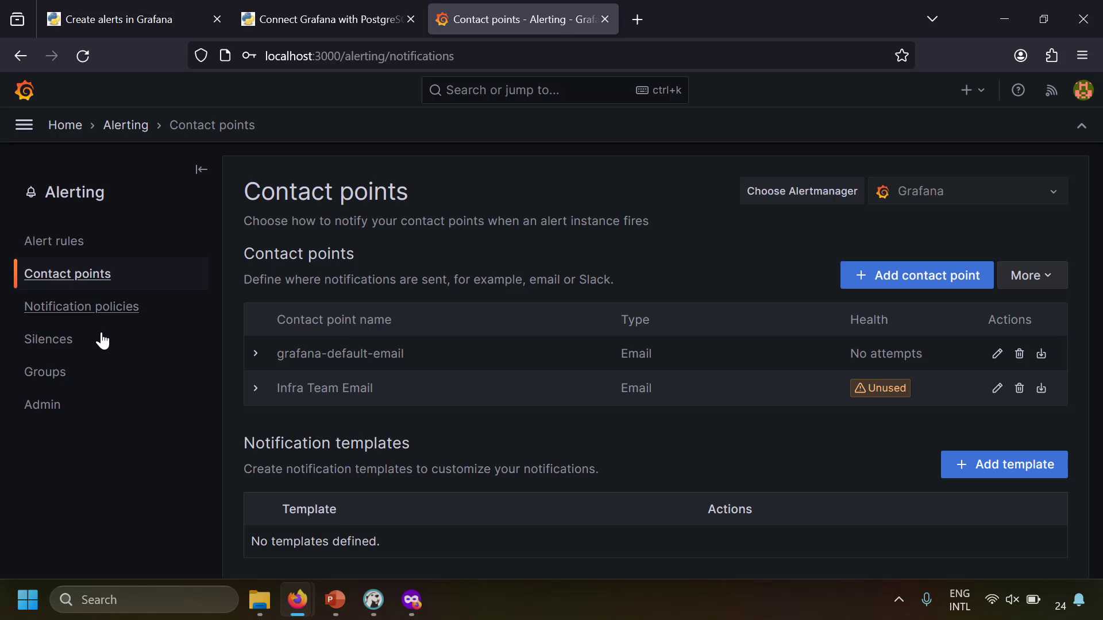
{"action": "left_click", "coordinate": [119, 313]}
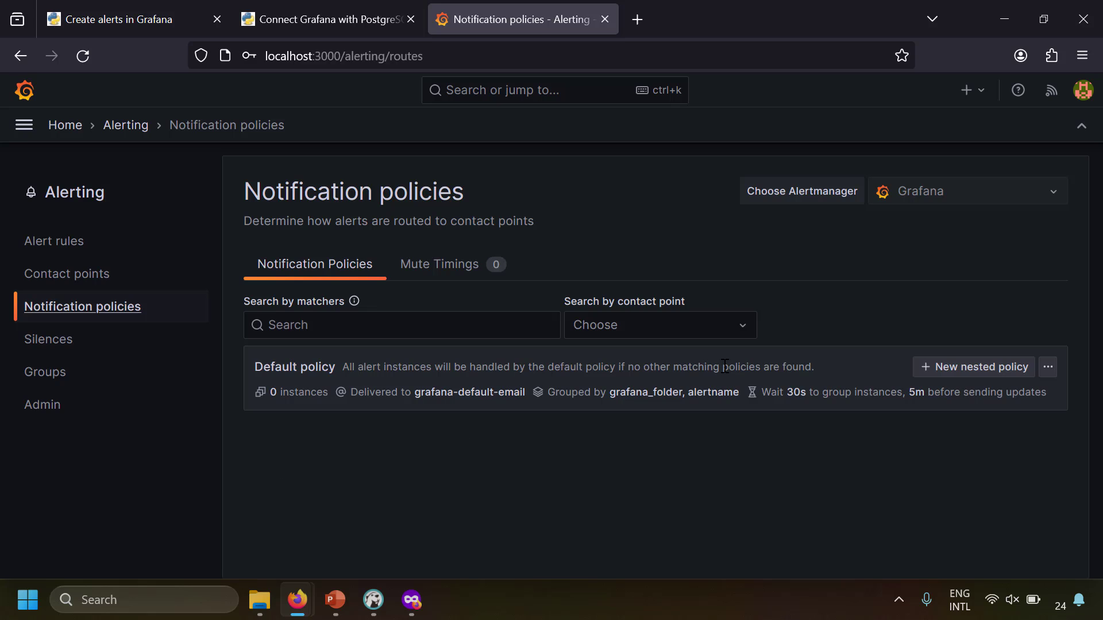
{"action": "left_click", "coordinate": [970, 368]}
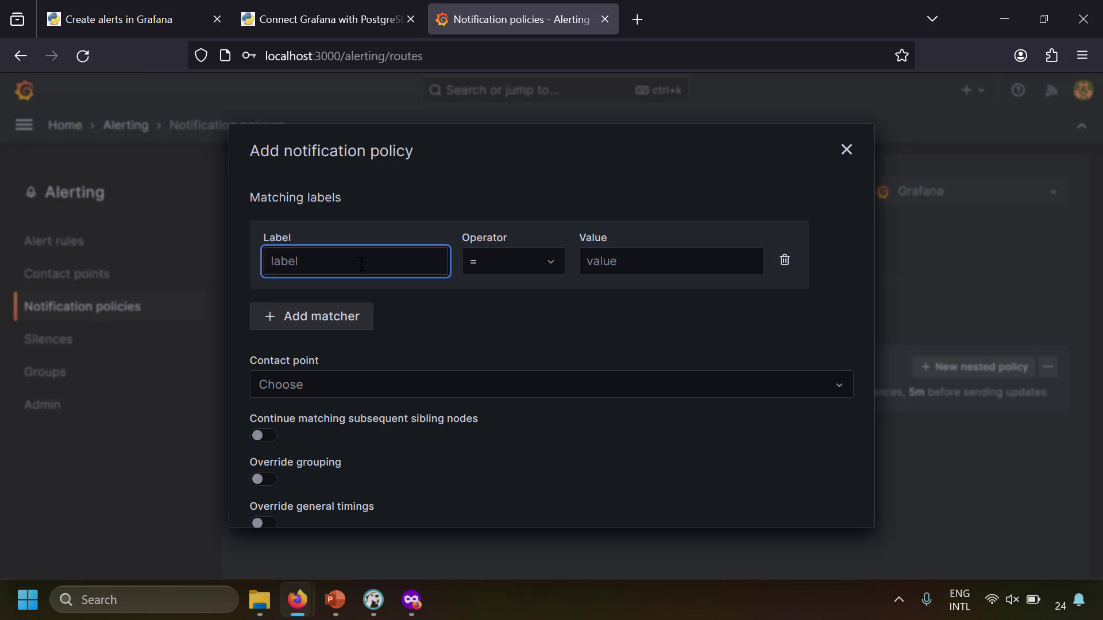
{"action": "type", "text": "team"}
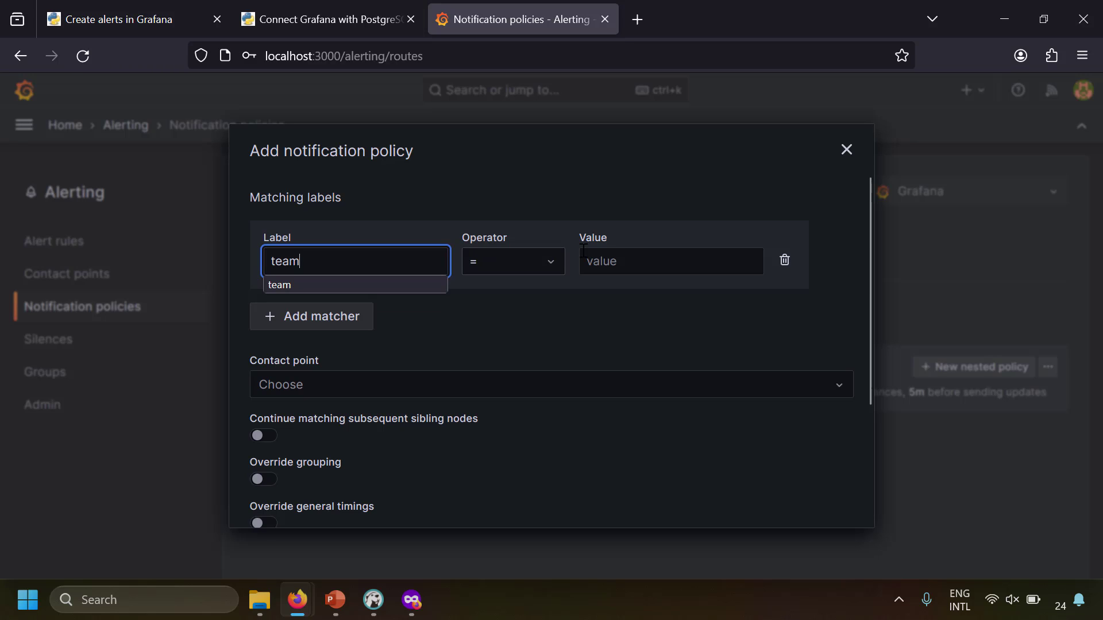
{"action": "left_click", "coordinate": [629, 260]}
{"action": "type", "text": "infra"}
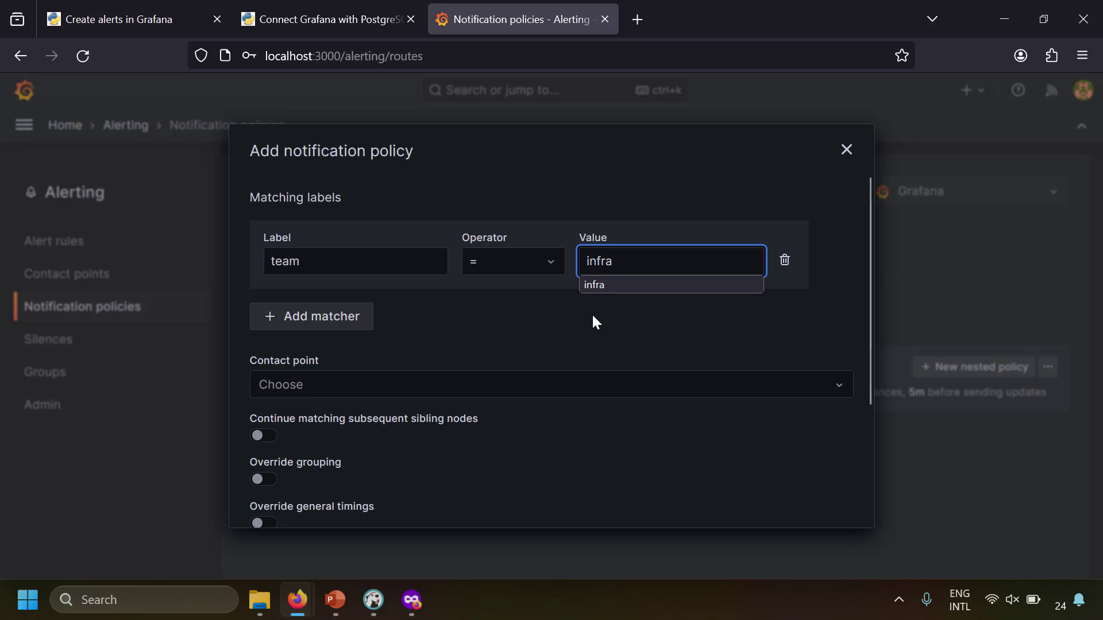
{"action": "left_click", "coordinate": [593, 316]}
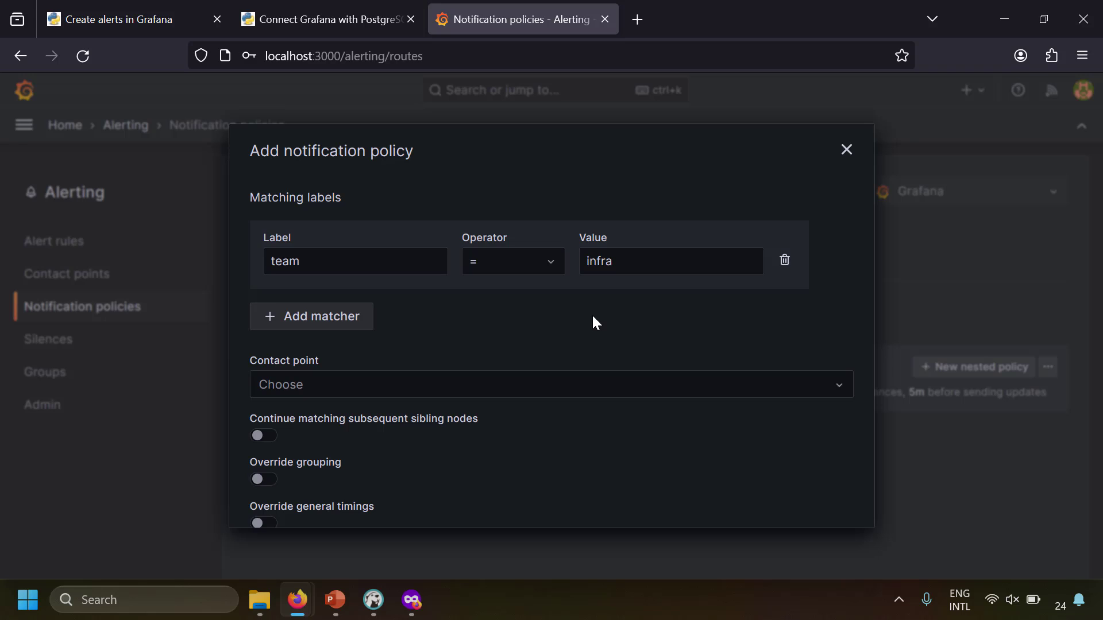
Route the policy to Infra Team Email and save it
{"action": "left_click", "coordinate": [392, 390]}
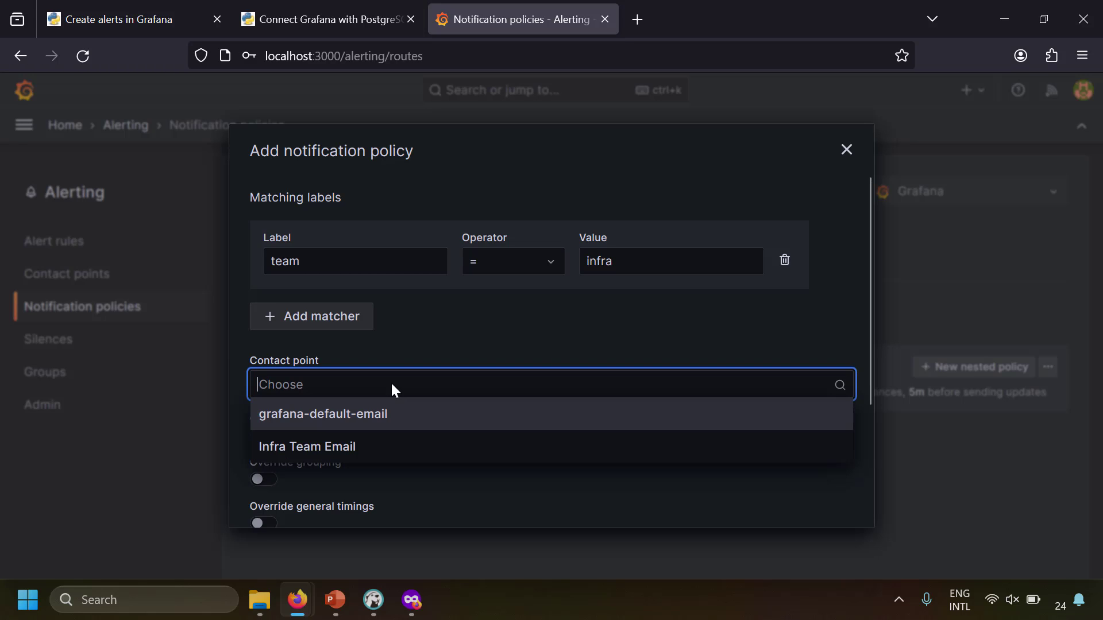
{"action": "left_click", "coordinate": [351, 448]}
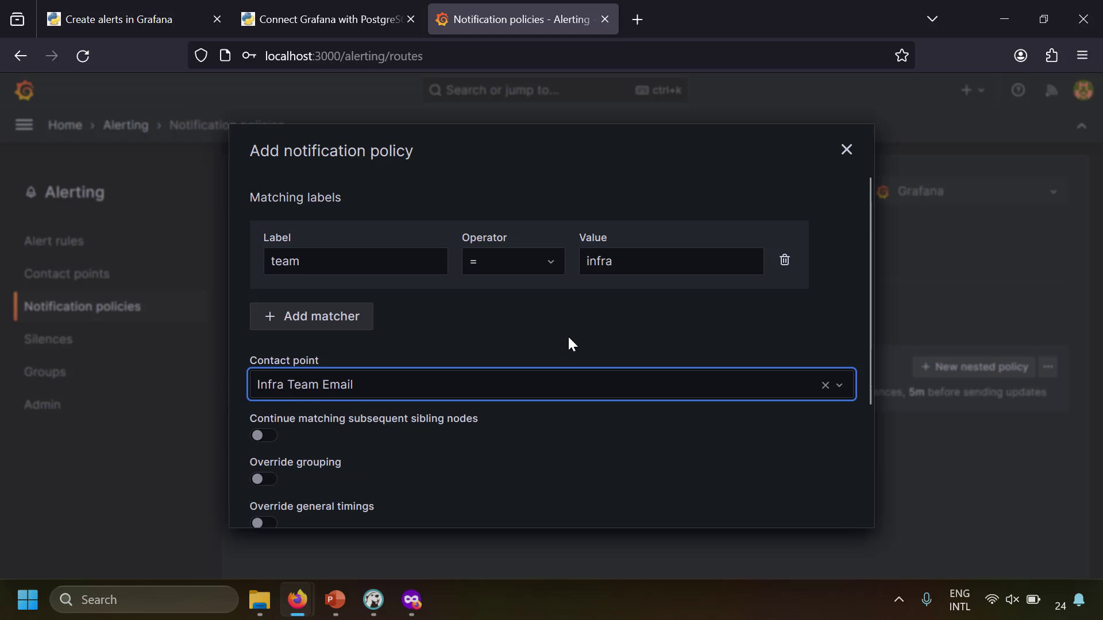
{"action": "scroll", "coordinate": [568, 335], "scroll_direction": "down", "scroll_amount": 3}
{"action": "left_click", "coordinate": [798, 502]}
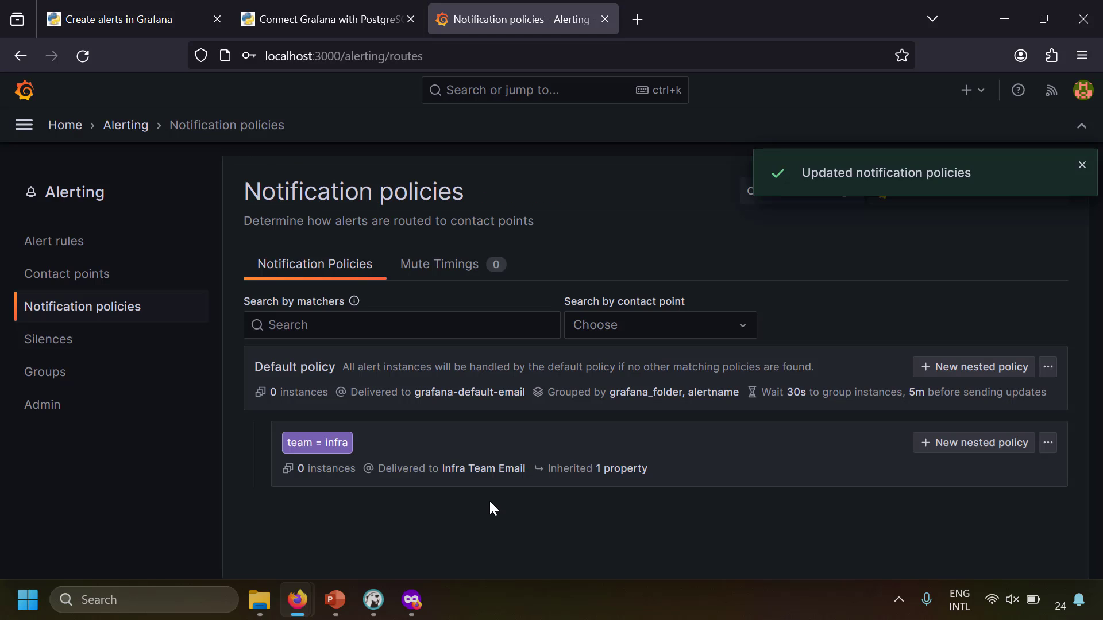
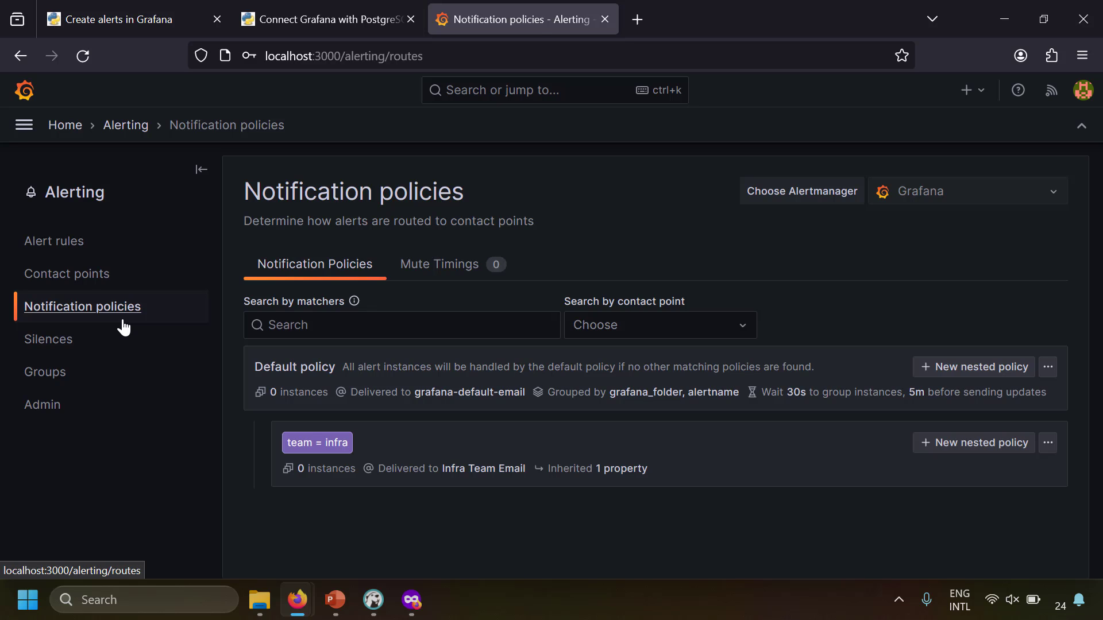
Open the Alert rules list showing the Temperature Evaluation Group rule in Demo Folder
{"action": "left_click", "coordinate": [56, 245]}
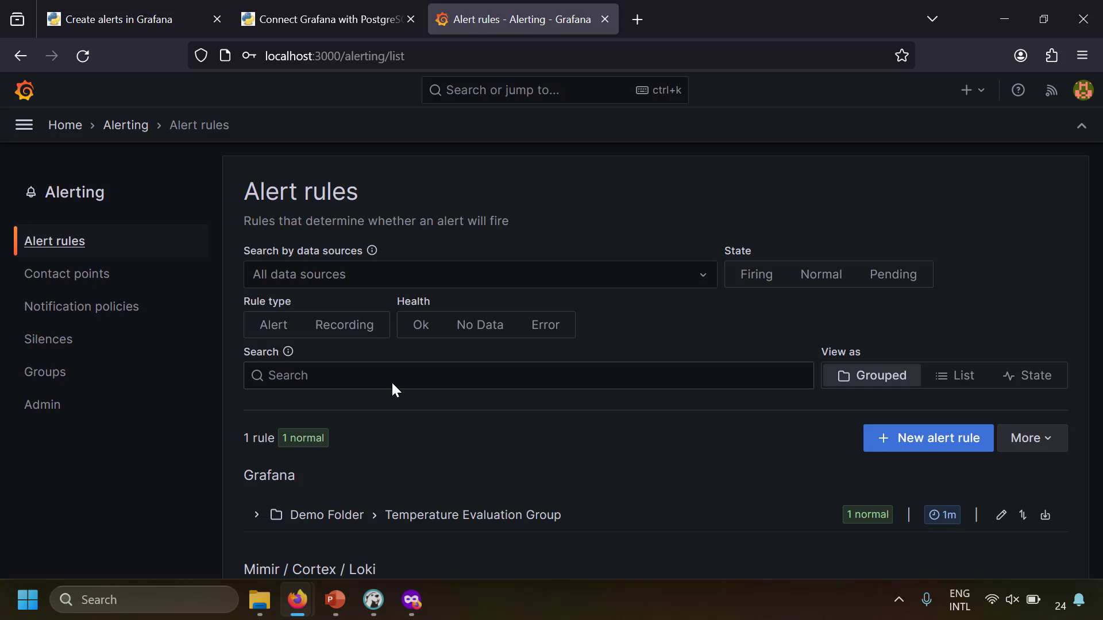
Open the sample dashboard from the Dashboards list to check it
{"action": "left_click", "coordinate": [26, 128]}
{"action": "left_click", "coordinate": [116, 249]}
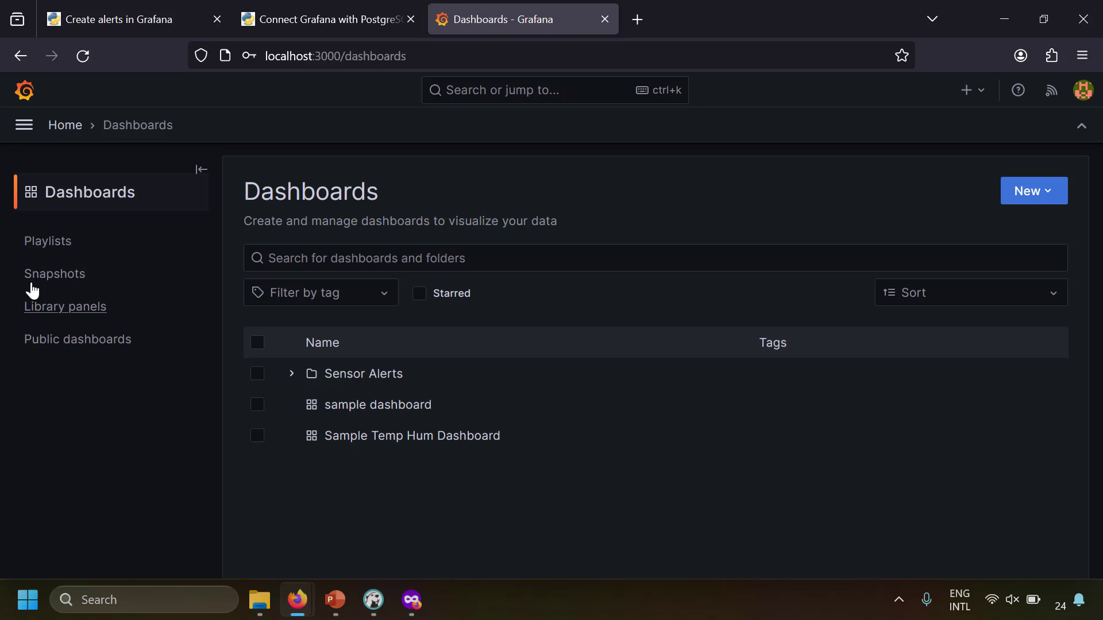
{"action": "left_click", "coordinate": [394, 405]}
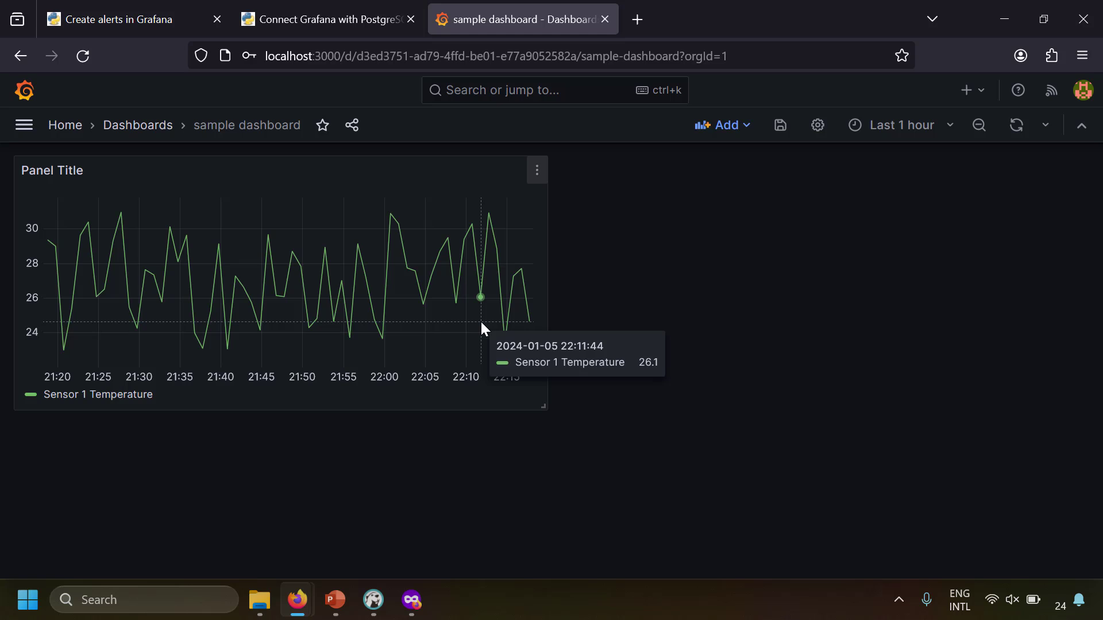
Go to Alert rules, expand Demo Folder, and open Sensor 1 Alert for editing
{"action": "left_click", "coordinate": [25, 125]}
{"action": "left_click", "coordinate": [89, 336]}
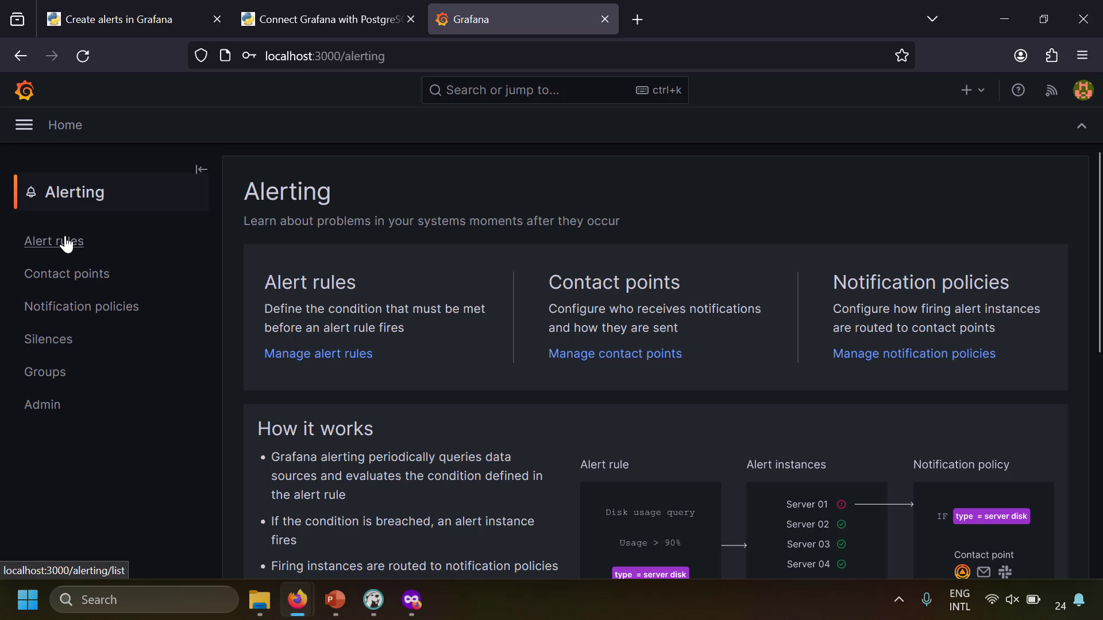
{"action": "left_click", "coordinate": [72, 244]}
{"action": "scroll", "coordinate": [350, 488], "scroll_direction": "down", "scroll_amount": 2}
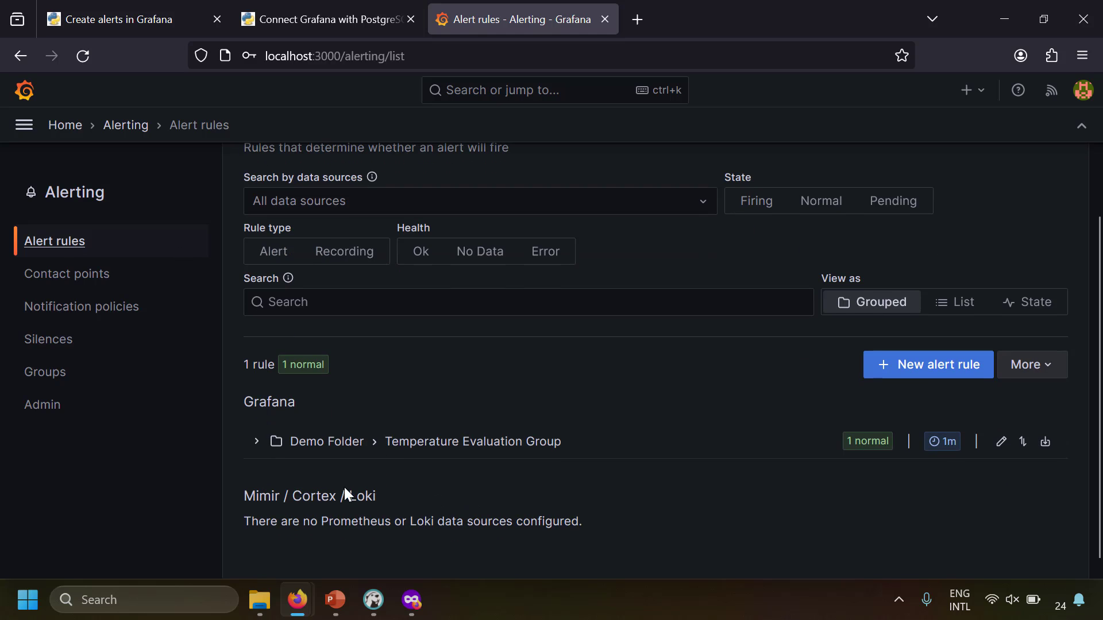
{"action": "left_click", "coordinate": [260, 454]}
{"action": "scroll", "coordinate": [478, 447], "scroll_direction": "down", "scroll_amount": 3}
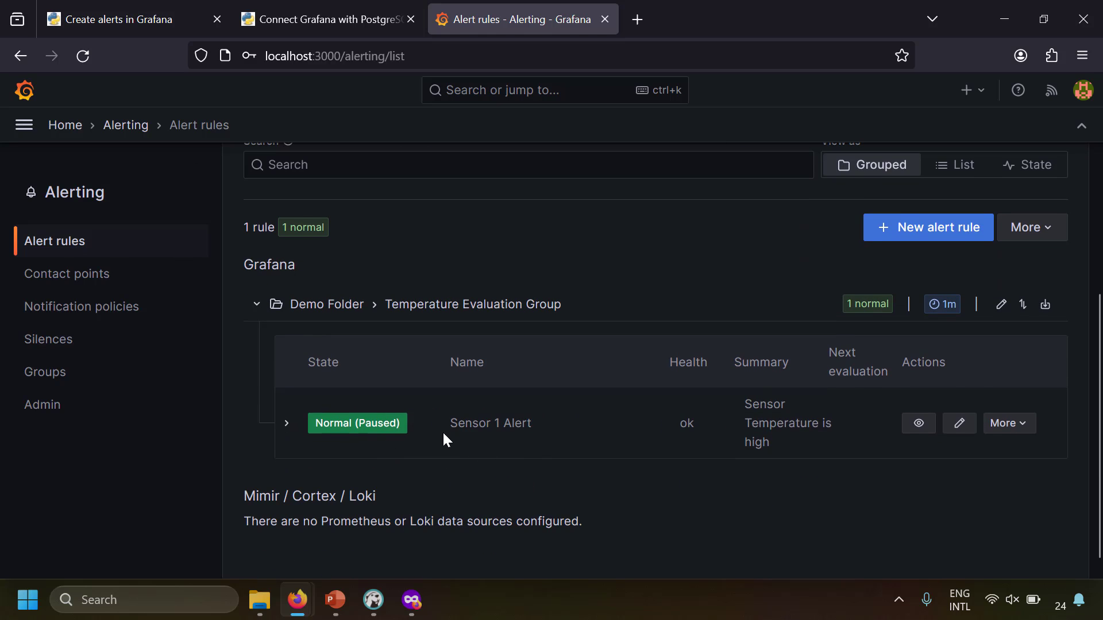
{"action": "left_click", "coordinate": [961, 428]}
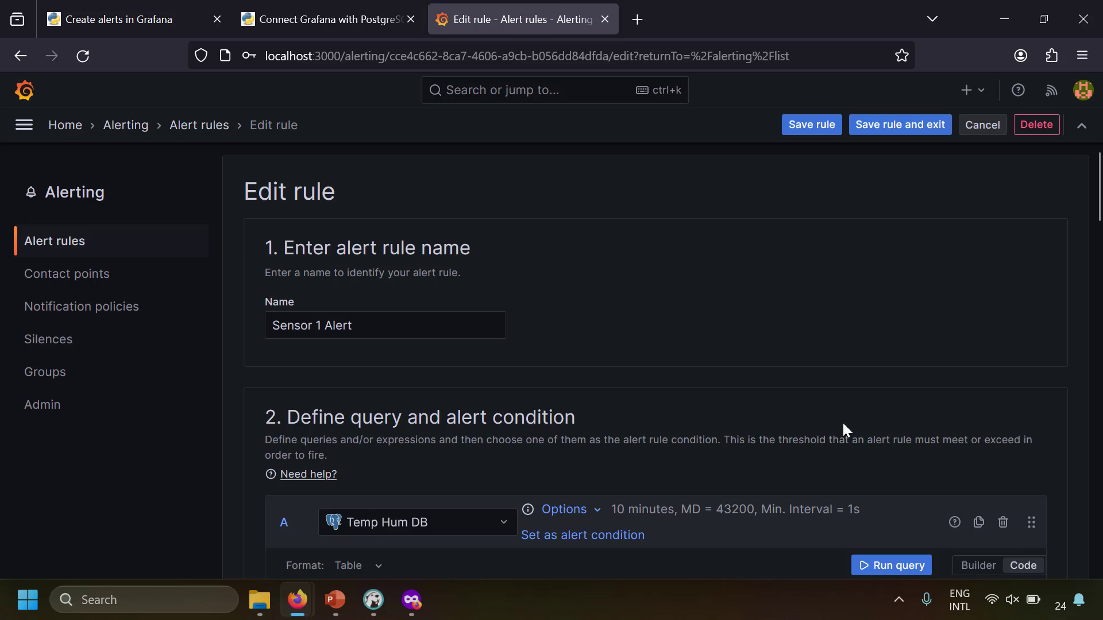
Link the rule to the sample dashboard's Panel Title panel and save the rule
{"action": "scroll", "coordinate": [815, 330], "scroll_direction": "down", "scroll_amount": 5}
{"action": "scroll", "coordinate": [816, 333], "scroll_direction": "down", "scroll_amount": 13}
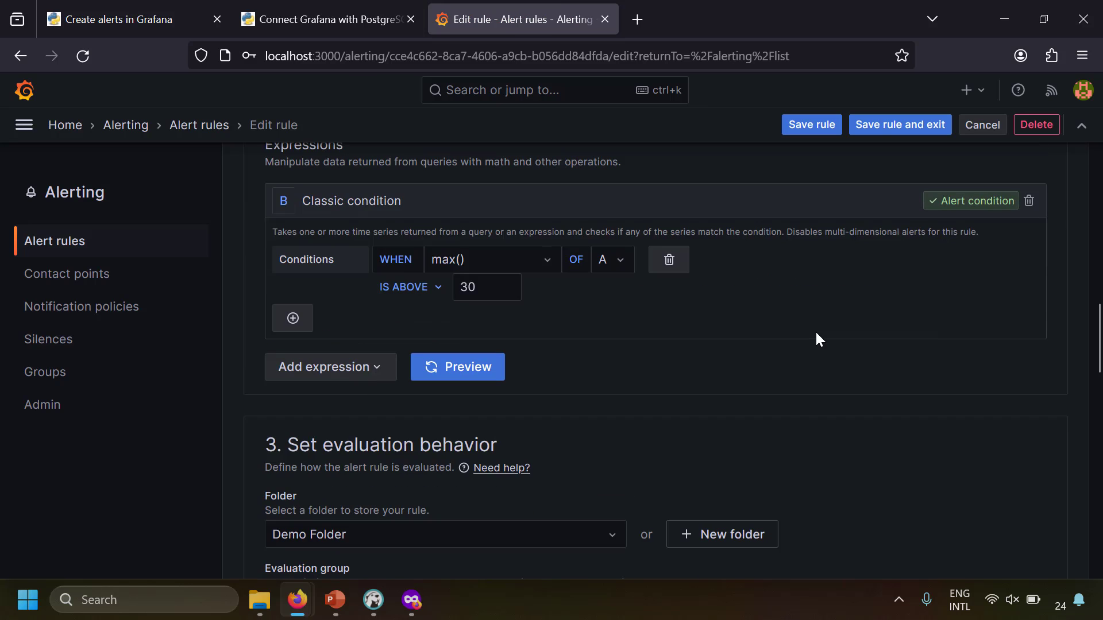
{"action": "scroll", "coordinate": [816, 333], "scroll_direction": "down", "scroll_amount": 6}
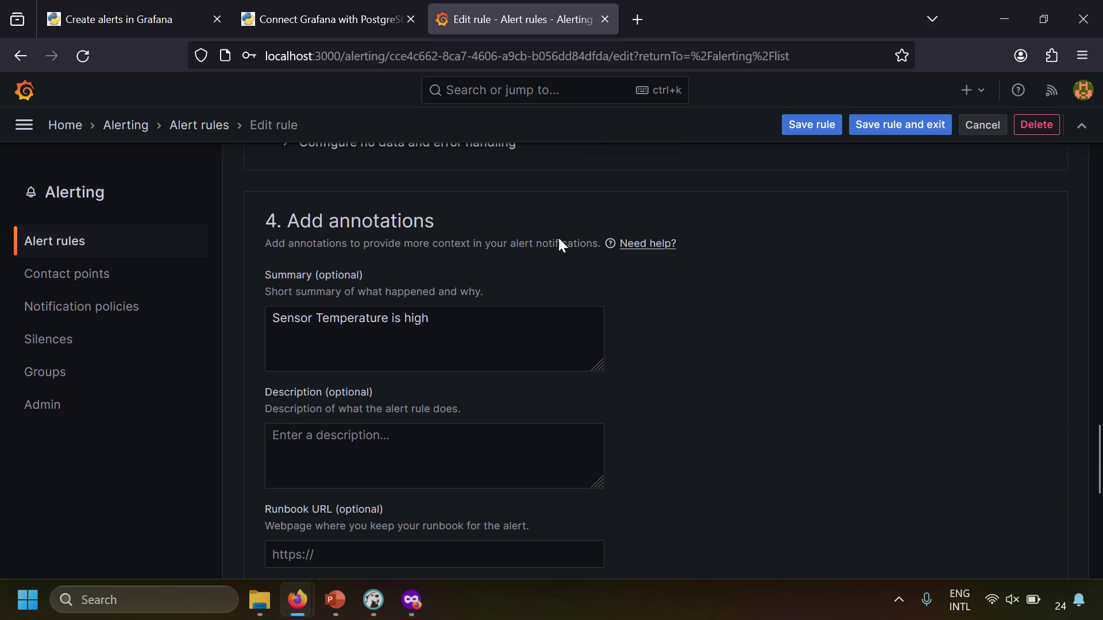
{"action": "scroll", "coordinate": [678, 342], "scroll_direction": "down", "scroll_amount": 5}
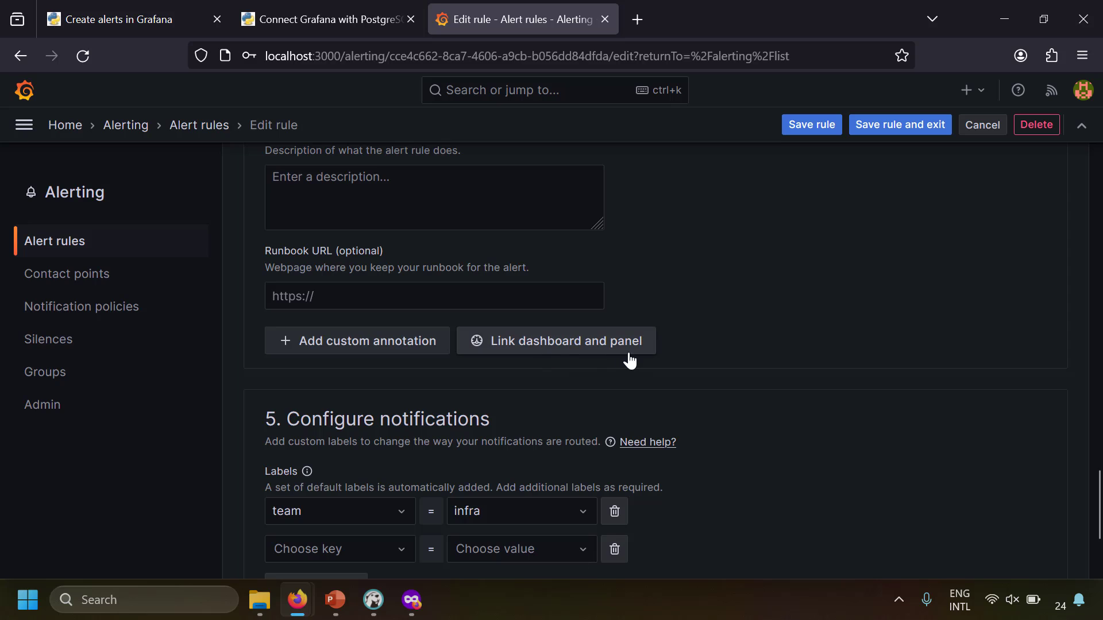
{"action": "left_click", "coordinate": [599, 347]}
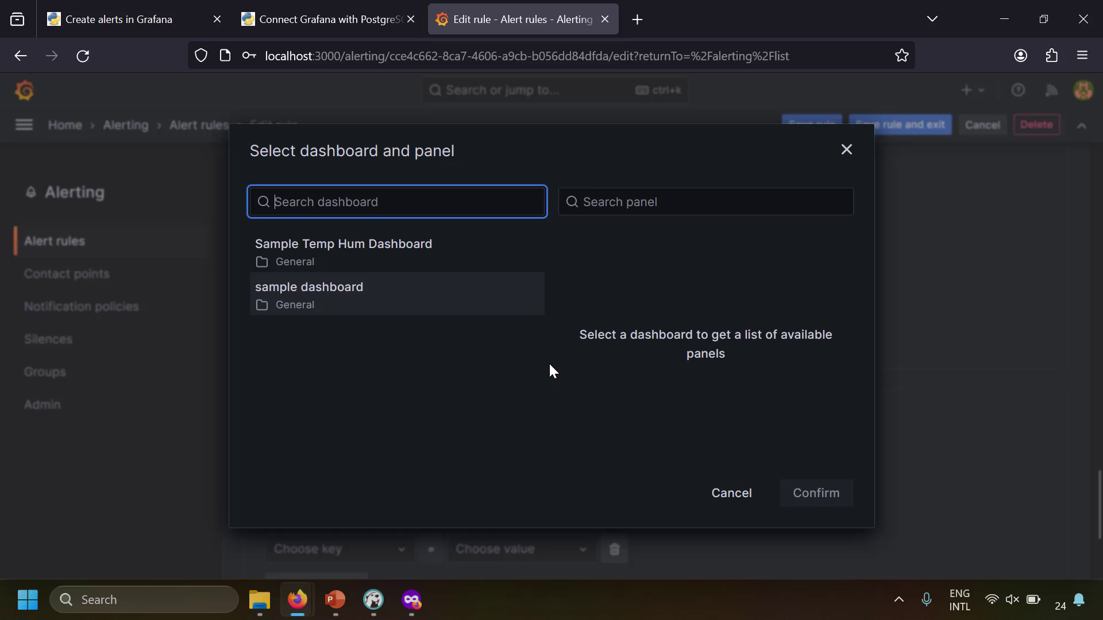
{"action": "left_click", "coordinate": [341, 298]}
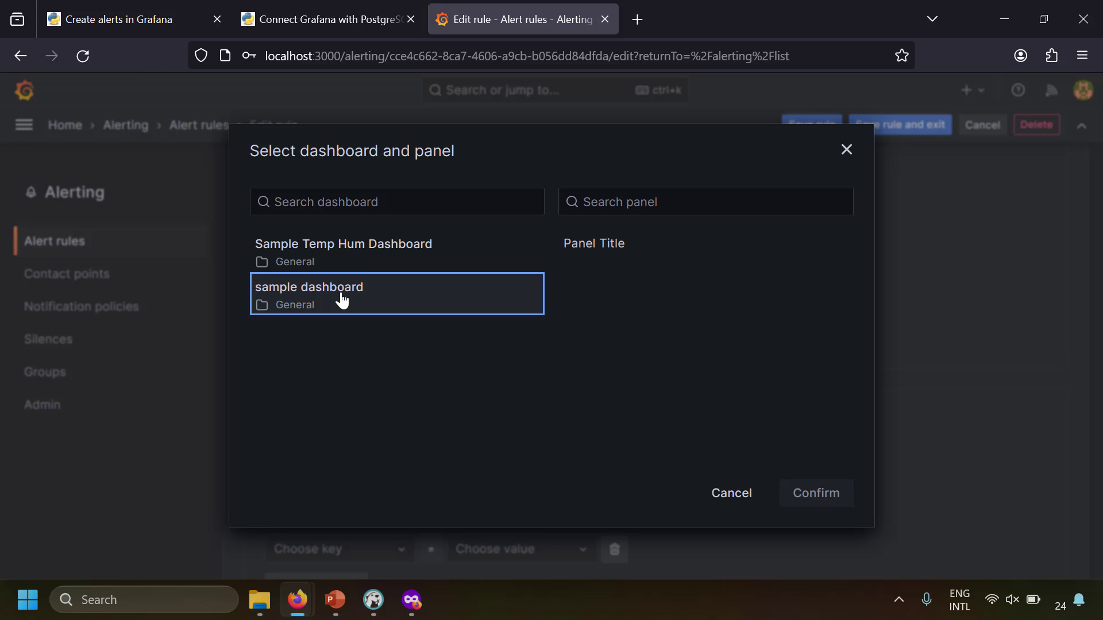
{"action": "left_click", "coordinate": [608, 245]}
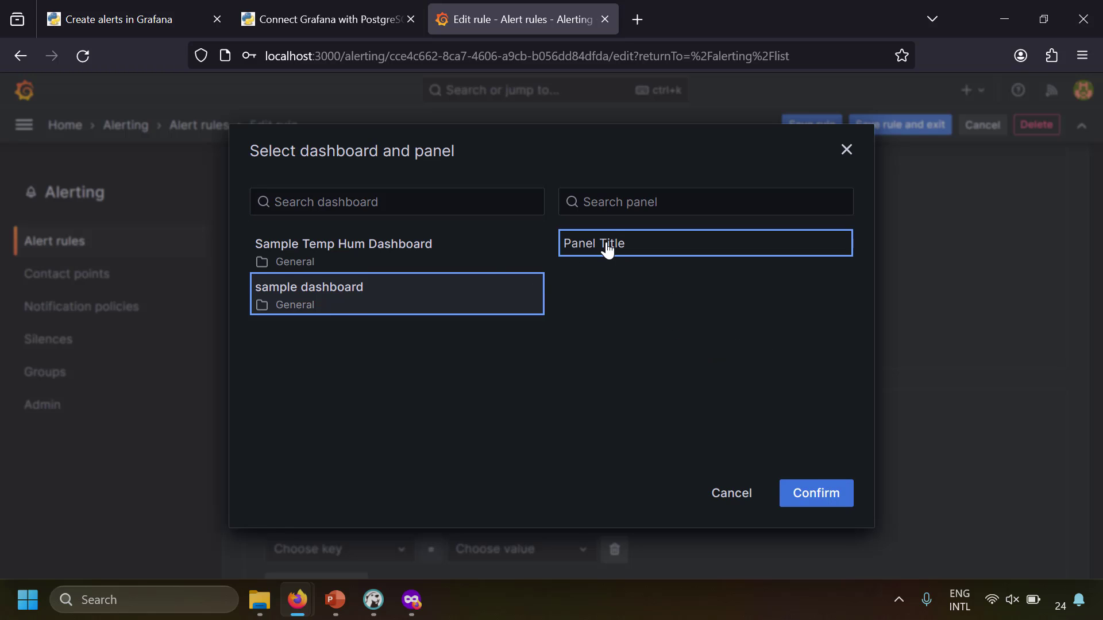
{"action": "left_click", "coordinate": [815, 492]}
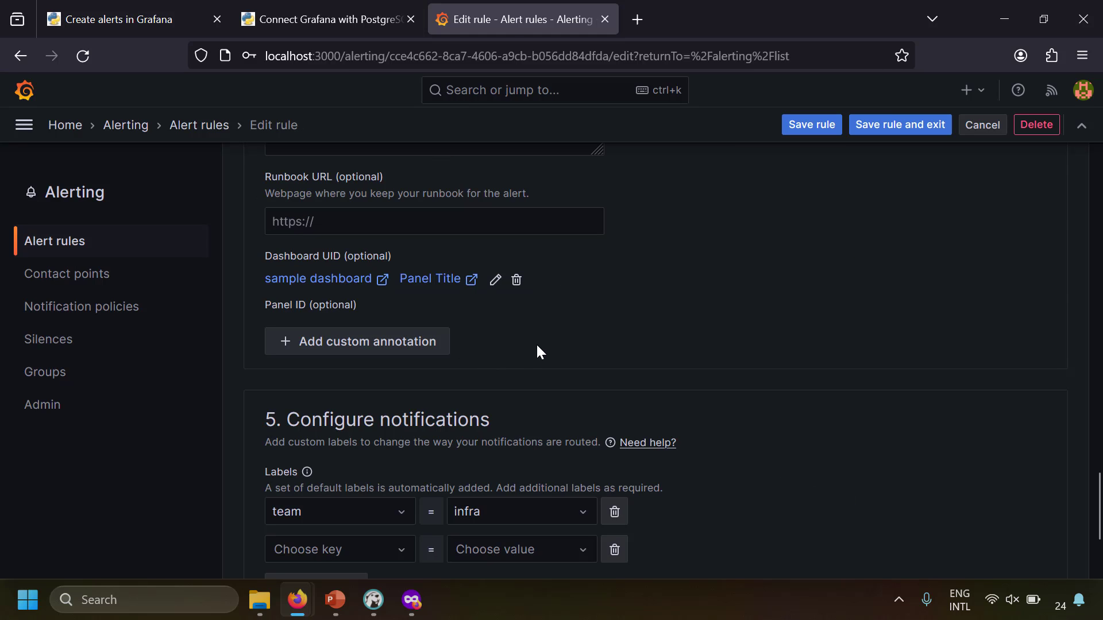
{"action": "left_click", "coordinate": [904, 133]}
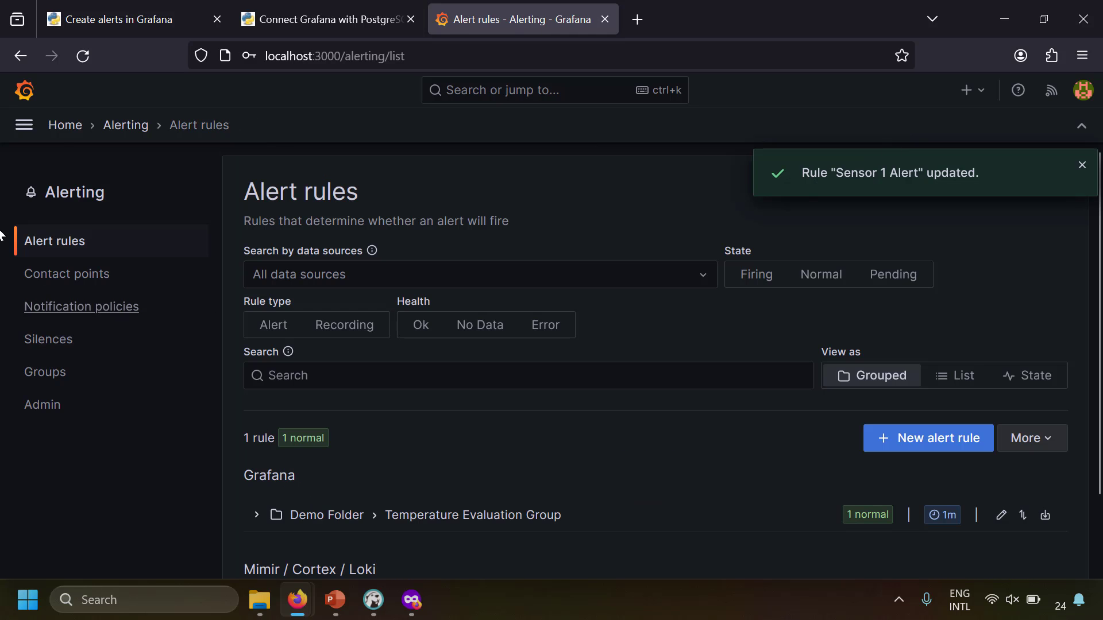
Open the sample dashboard and drag the Panel Title panel's corner to enlarge it
{"action": "left_click", "coordinate": [24, 125]}
{"action": "left_click", "coordinate": [87, 249]}
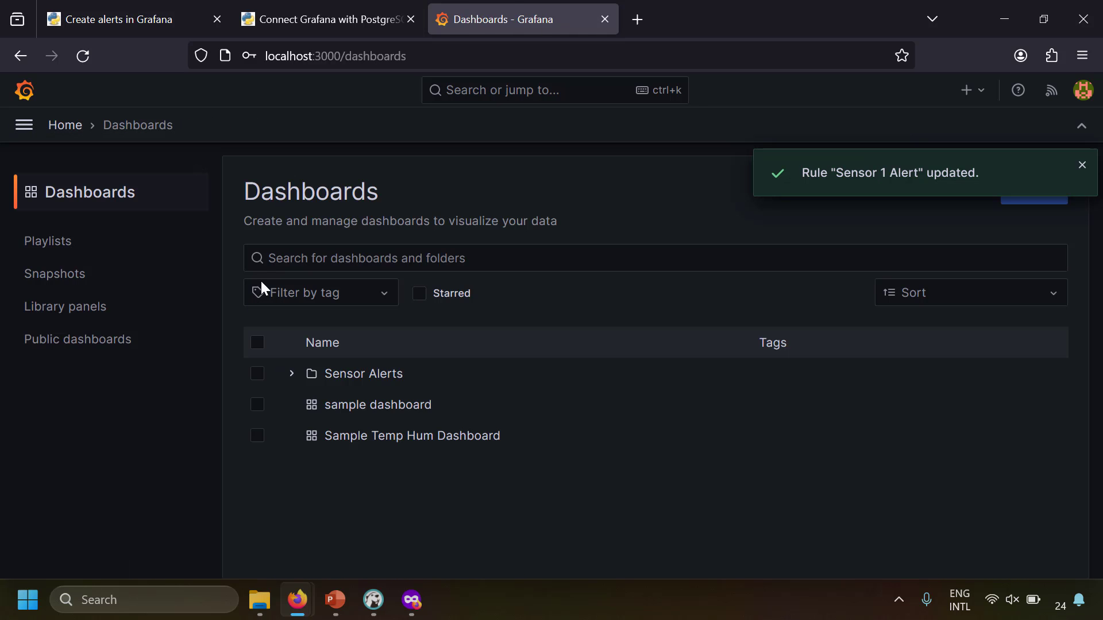
{"action": "left_click", "coordinate": [382, 409]}
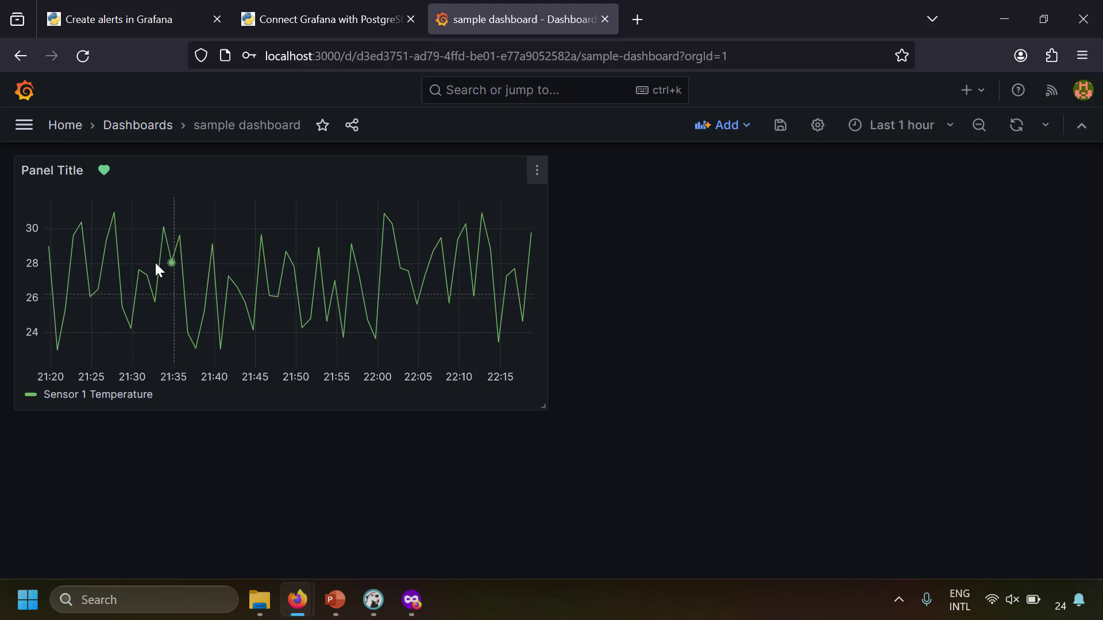
{"action": "mouse_move", "coordinate": [109, 172]}
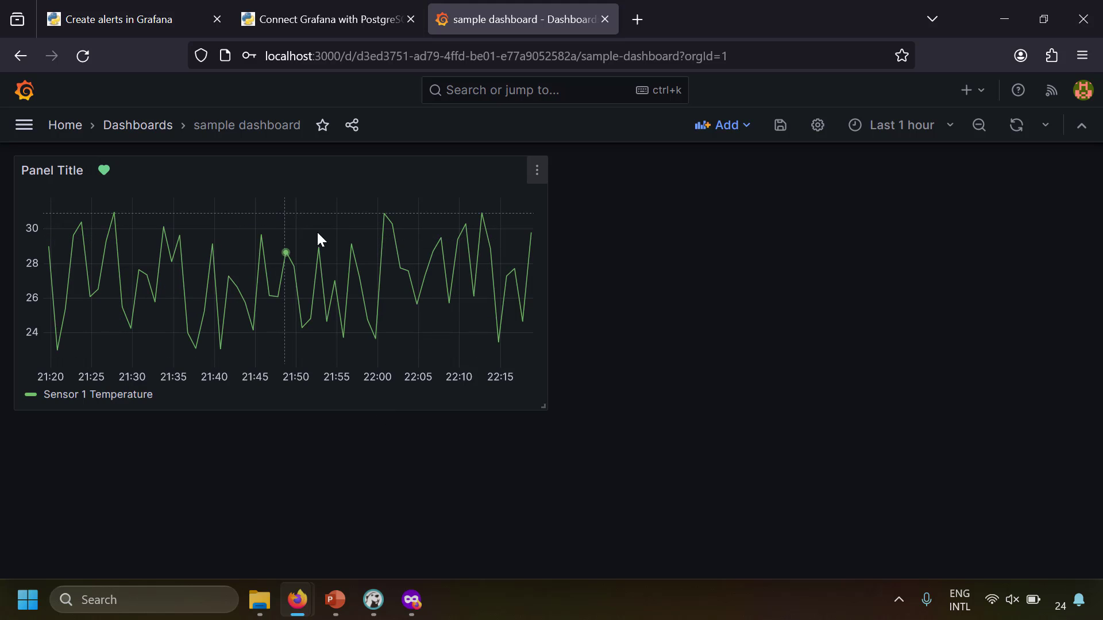
{"action": "left_click_drag", "start_coordinate": [542, 408], "coordinate": [1009, 471]}
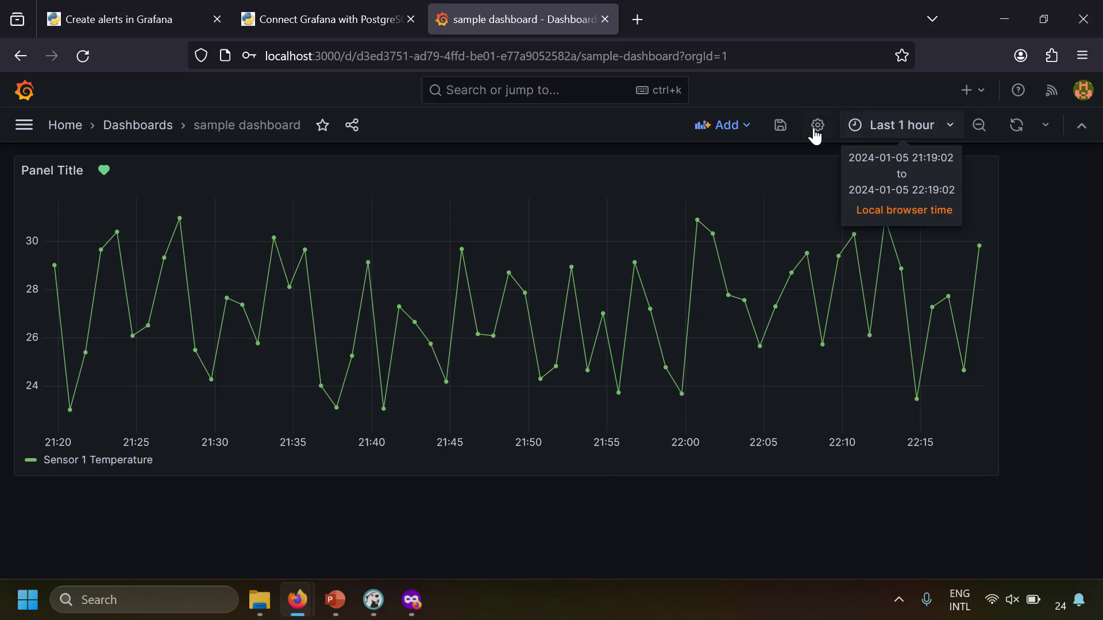
Save the sample dashboard and go to the Alerting overview
{"action": "left_click", "coordinate": [781, 126]}
{"action": "left_click", "coordinate": [683, 402]}
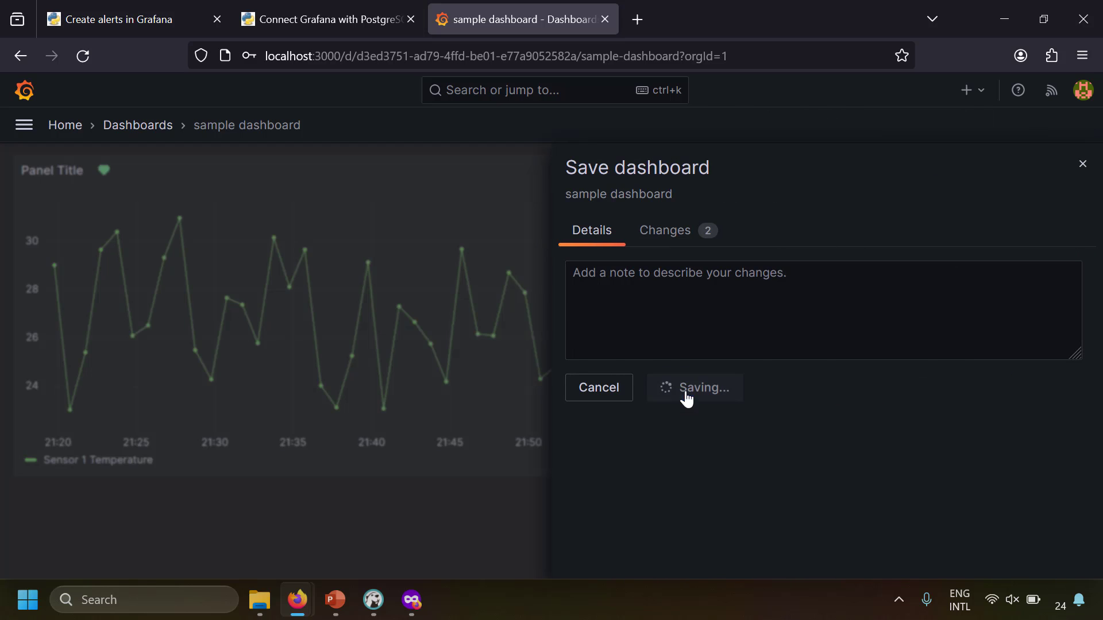
{"action": "left_click", "coordinate": [24, 124]}
{"action": "left_click", "coordinate": [71, 339]}
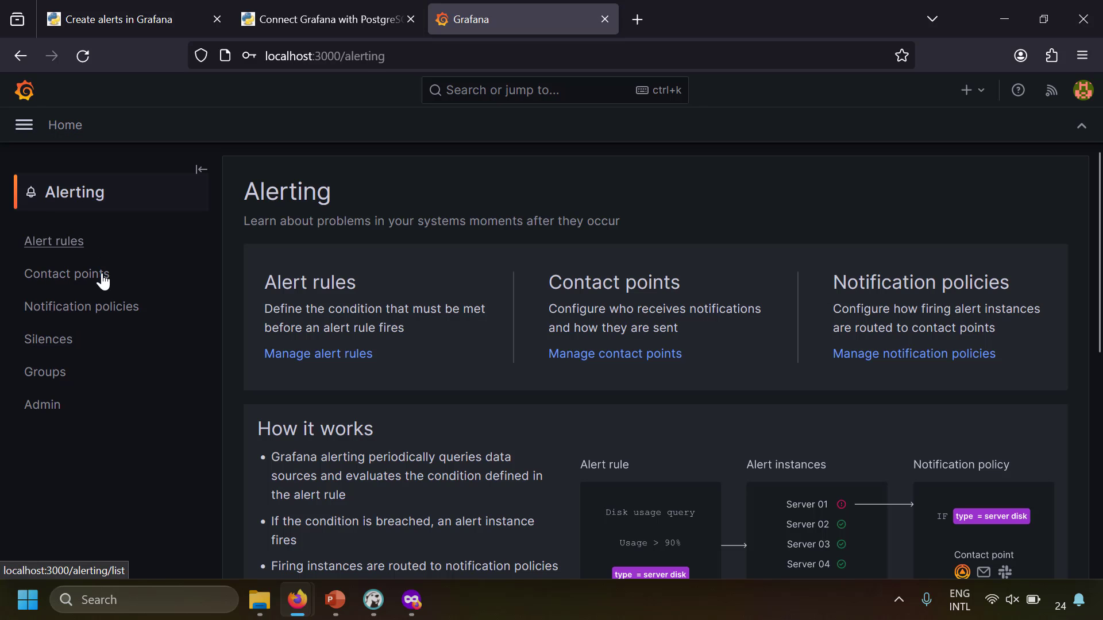
Open Sensor 1 Alert for editing from Demo Folder and resume its evaluation
{"action": "left_click", "coordinate": [53, 243]}
{"action": "scroll", "coordinate": [393, 425], "scroll_direction": "down", "scroll_amount": 1}
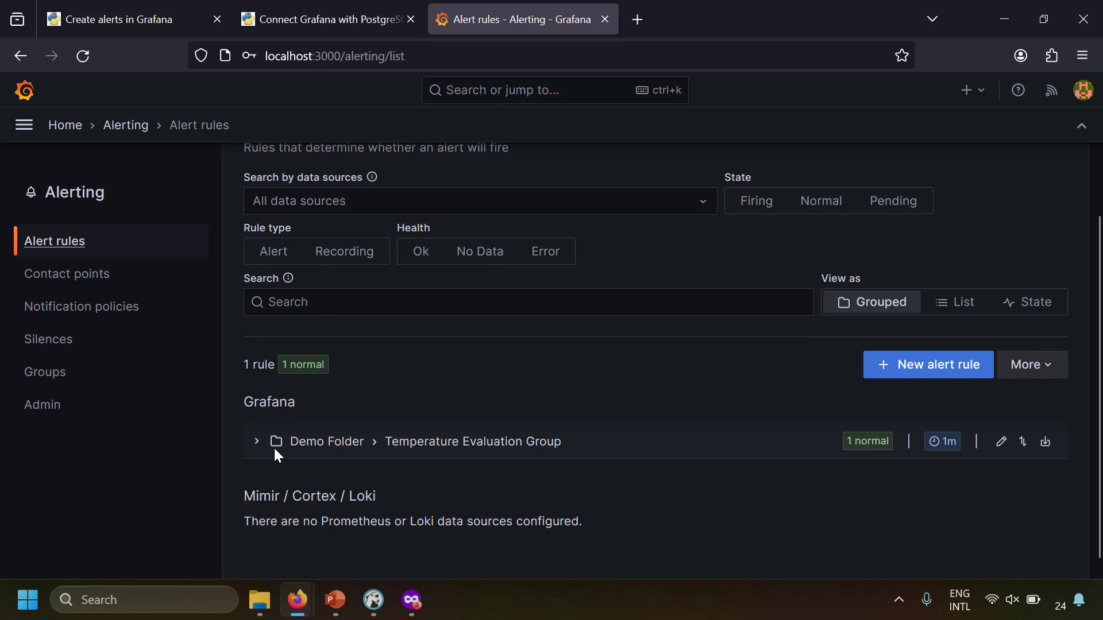
{"action": "left_click", "coordinate": [254, 442]}
{"action": "scroll", "coordinate": [402, 460], "scroll_direction": "down", "scroll_amount": 1}
{"action": "scroll", "coordinate": [425, 486], "scroll_direction": "down", "scroll_amount": 1}
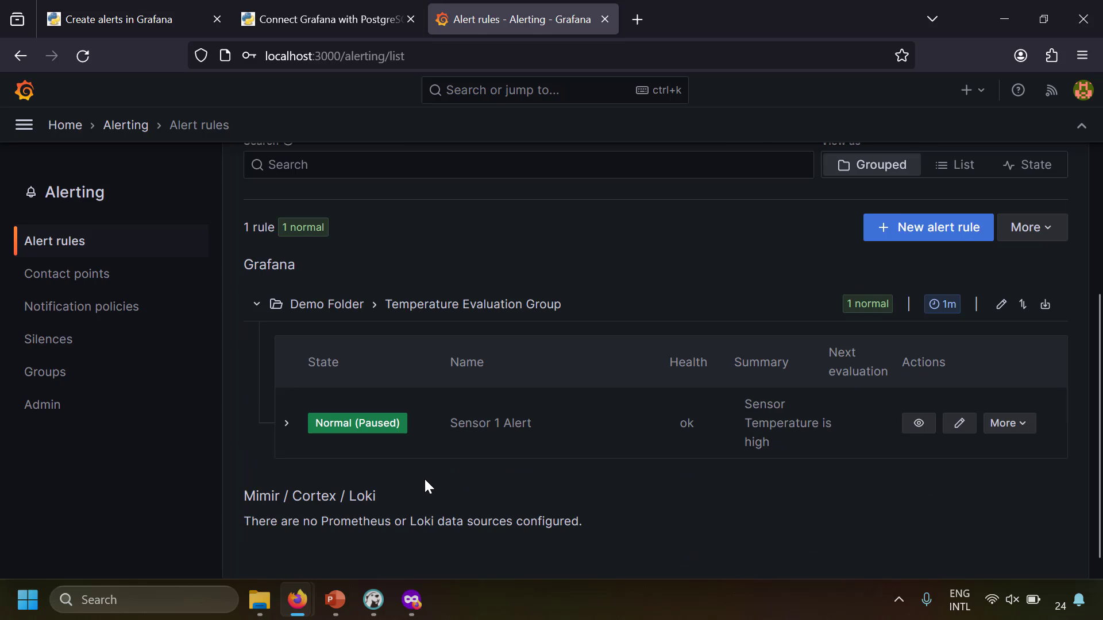
{"action": "left_click", "coordinate": [958, 423]}
{"action": "scroll", "coordinate": [329, 480], "scroll_direction": "down", "scroll_amount": 10}
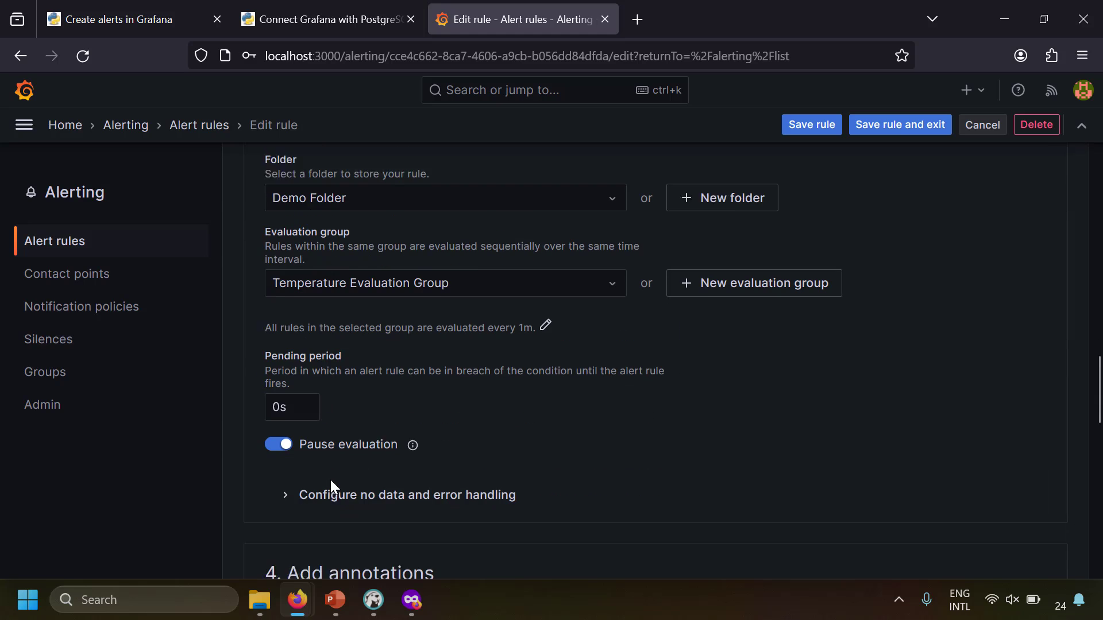
{"action": "left_click", "coordinate": [282, 438]}
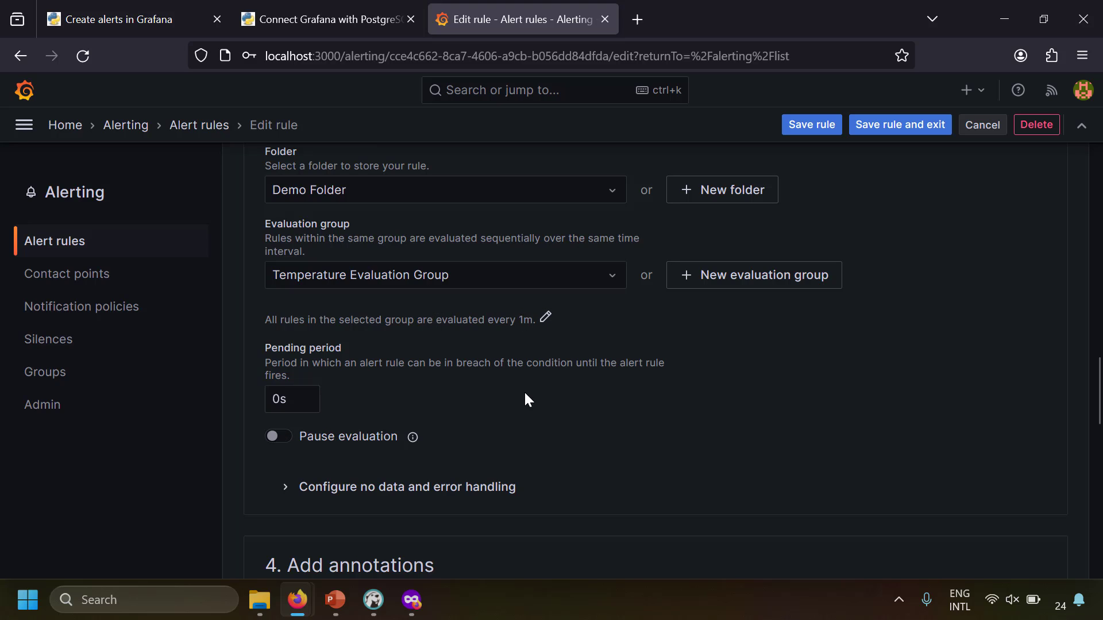
Change the evaluation group interval from 1m to 10s and save it
{"action": "left_click", "coordinate": [542, 325]}
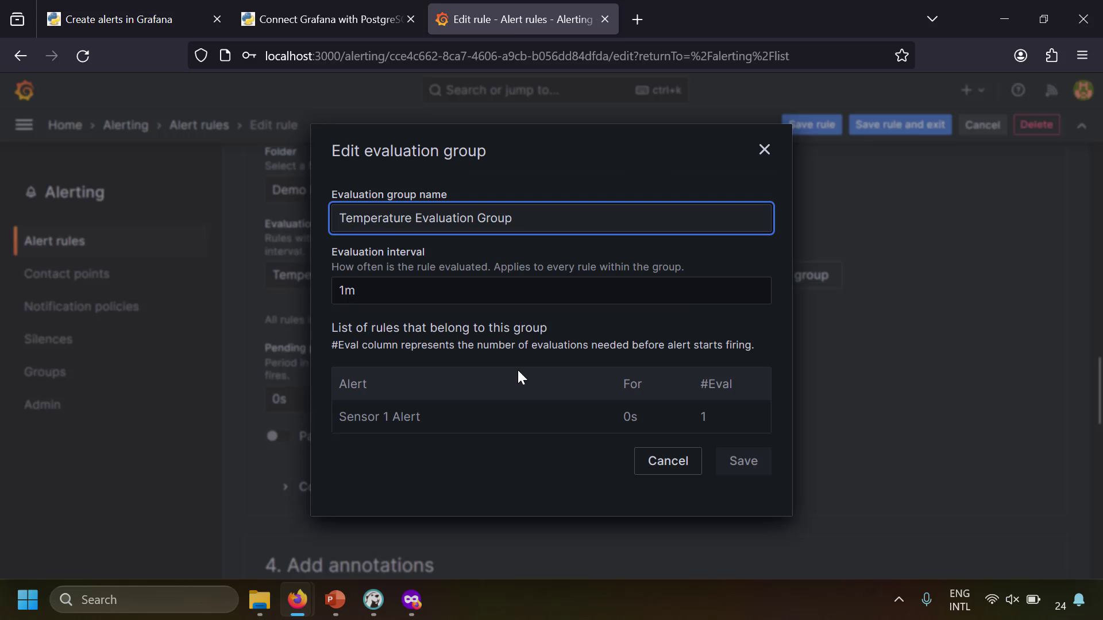
{"action": "left_click", "coordinate": [368, 290]}
{"action": "key", "text": "BackSpace"}
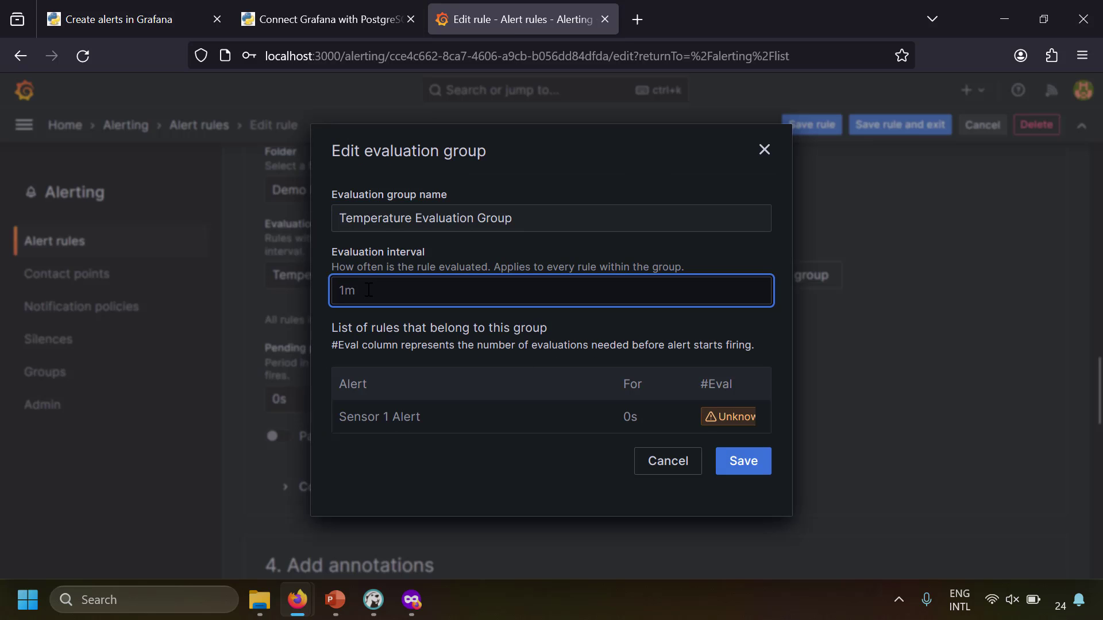
{"action": "type", "text": "0s"}
{"action": "left_click", "coordinate": [749, 459]}
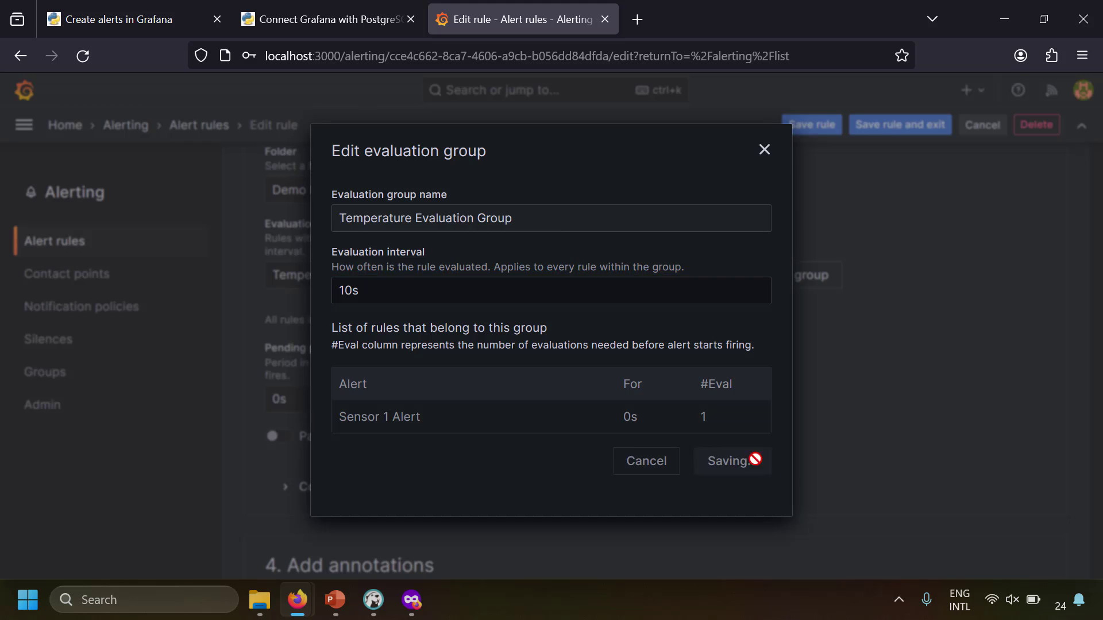
{"action": "scroll", "coordinate": [913, 442], "scroll_direction": "up", "scroll_amount": 10}
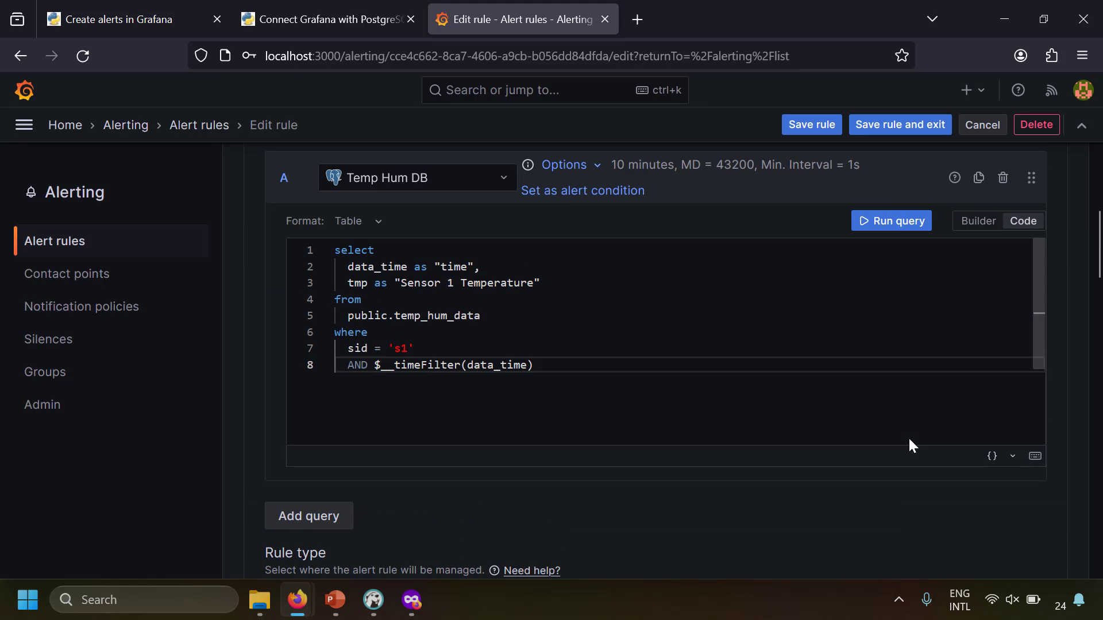
{"action": "scroll", "coordinate": [909, 440], "scroll_direction": "down", "scroll_amount": 5}
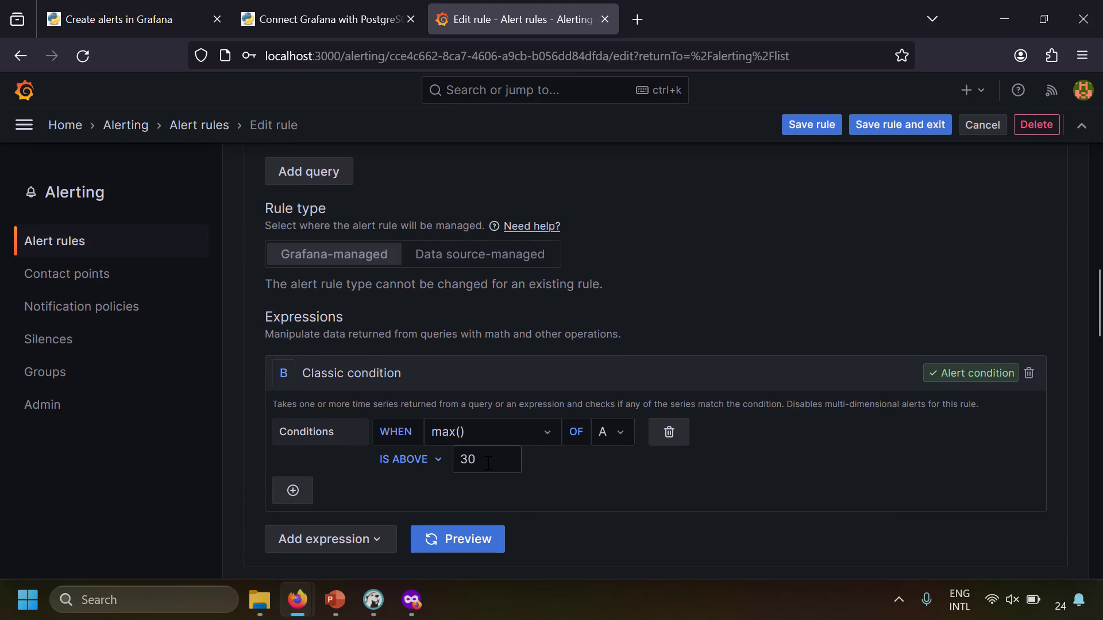
Replace the IS ABOVE threshold 30 with 15 and preview the condition firing
{"action": "double_click", "coordinate": [487, 463]}
{"action": "type", "text": "15"}
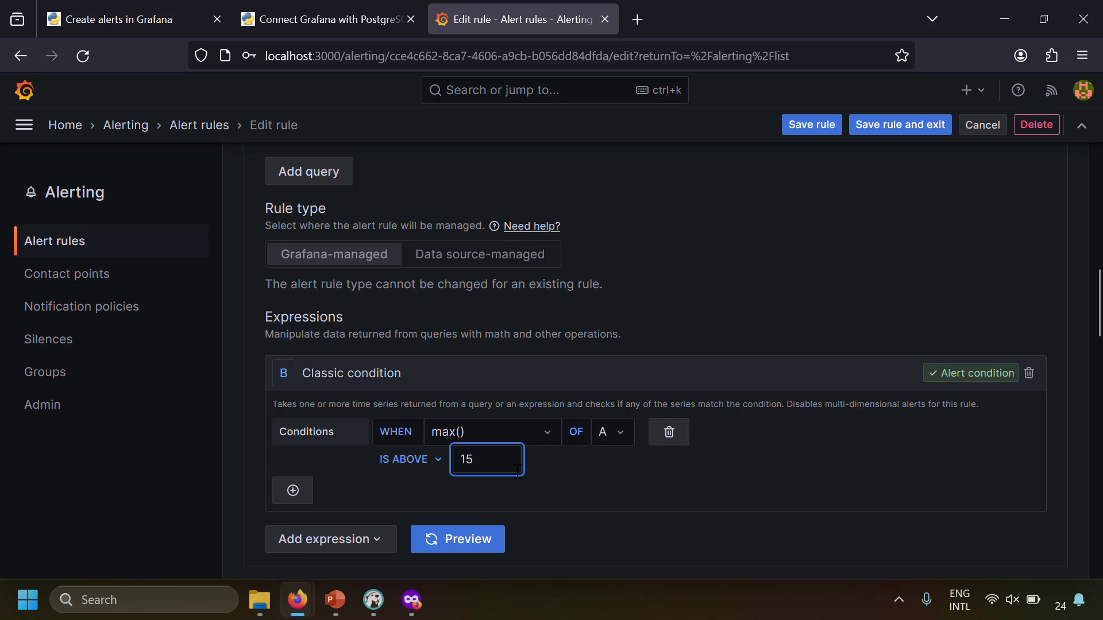
{"action": "left_click", "coordinate": [489, 547]}
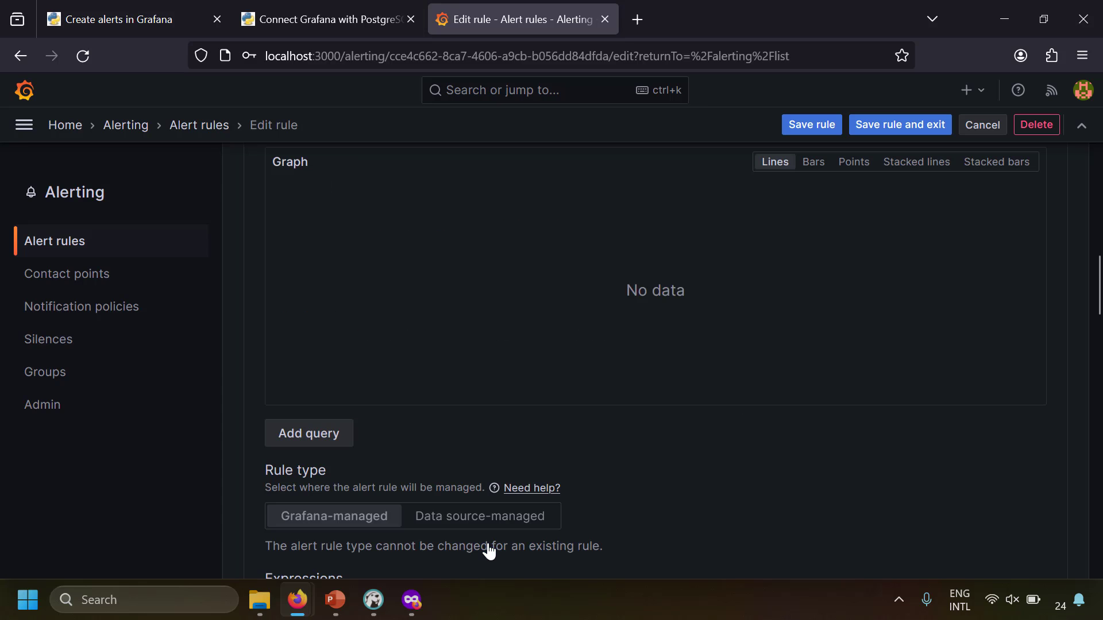
{"action": "scroll", "coordinate": [801, 462], "scroll_direction": "down", "scroll_amount": 5}
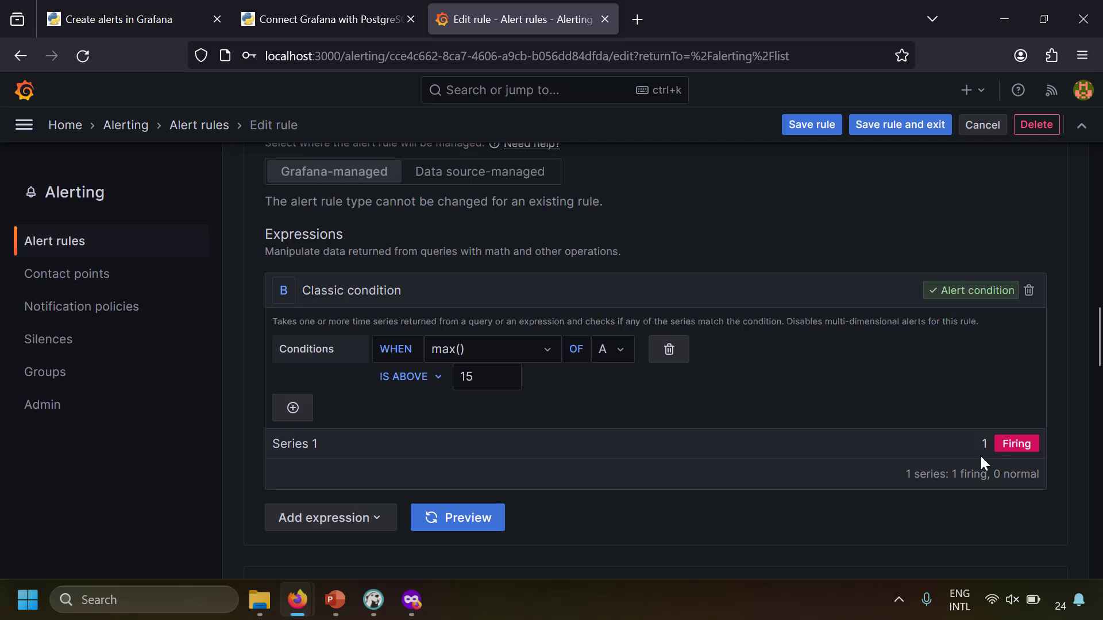
{"action": "scroll", "coordinate": [870, 210], "scroll_direction": "up", "scroll_amount": 10}
Save the rule, then refresh the sample dashboard to see the Sensor 1 Alert annotation
{"action": "left_click", "coordinate": [814, 133]}
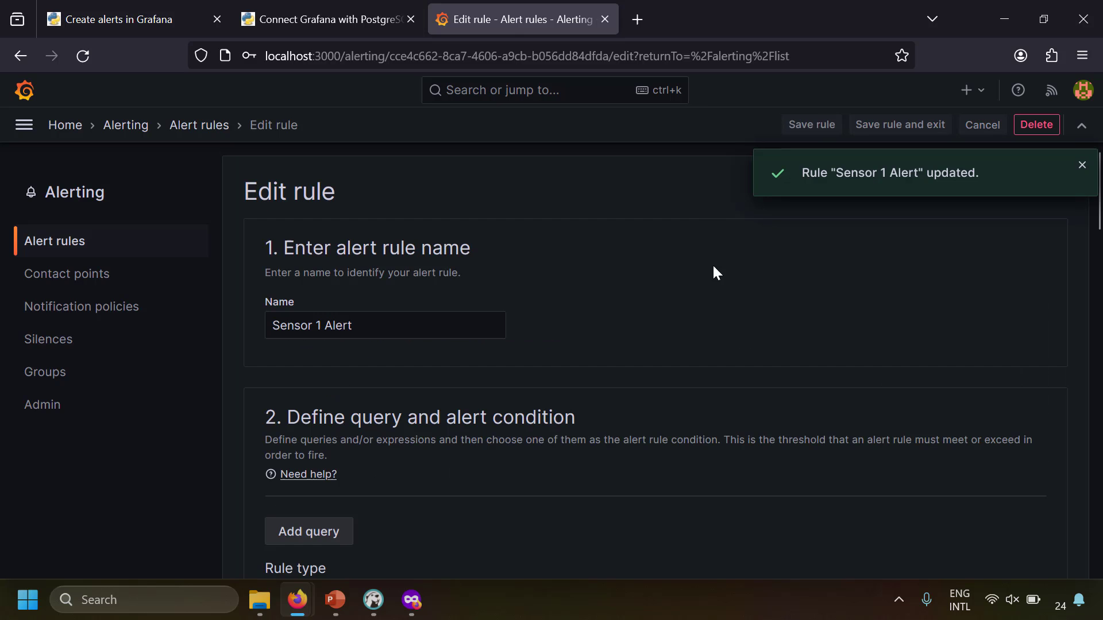
{"action": "left_click", "coordinate": [23, 127]}
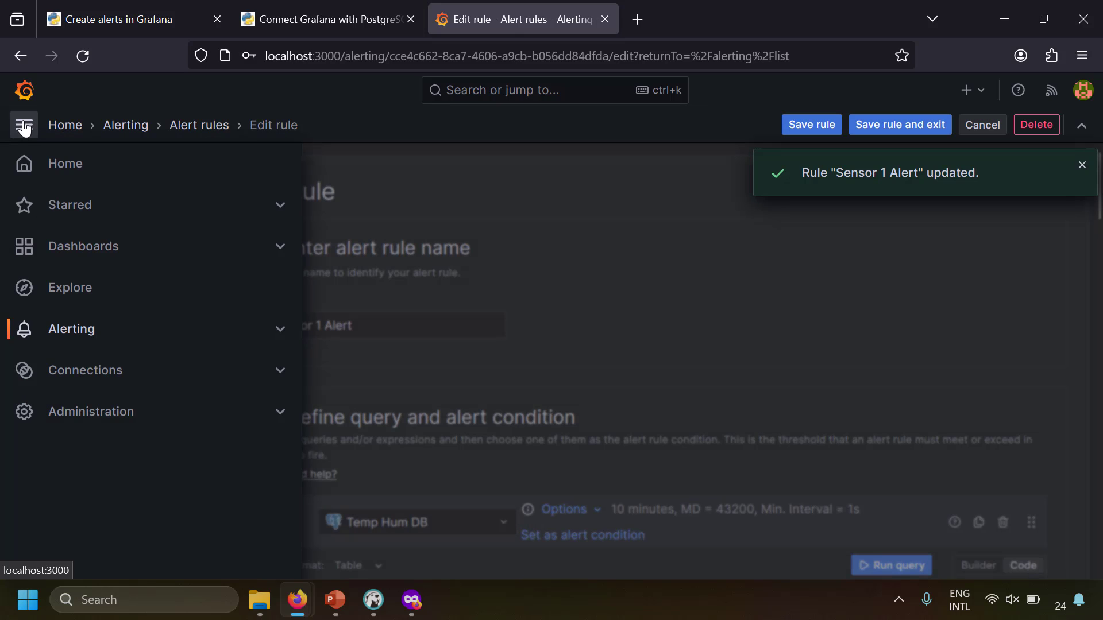
{"action": "left_click", "coordinate": [81, 247]}
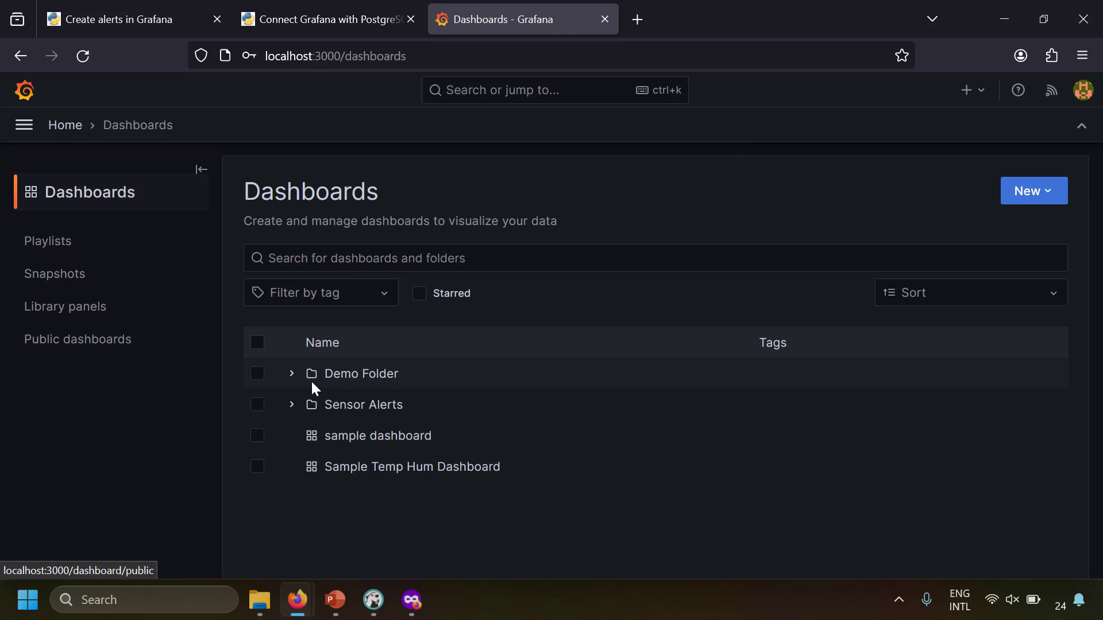
{"action": "left_click", "coordinate": [378, 436]}
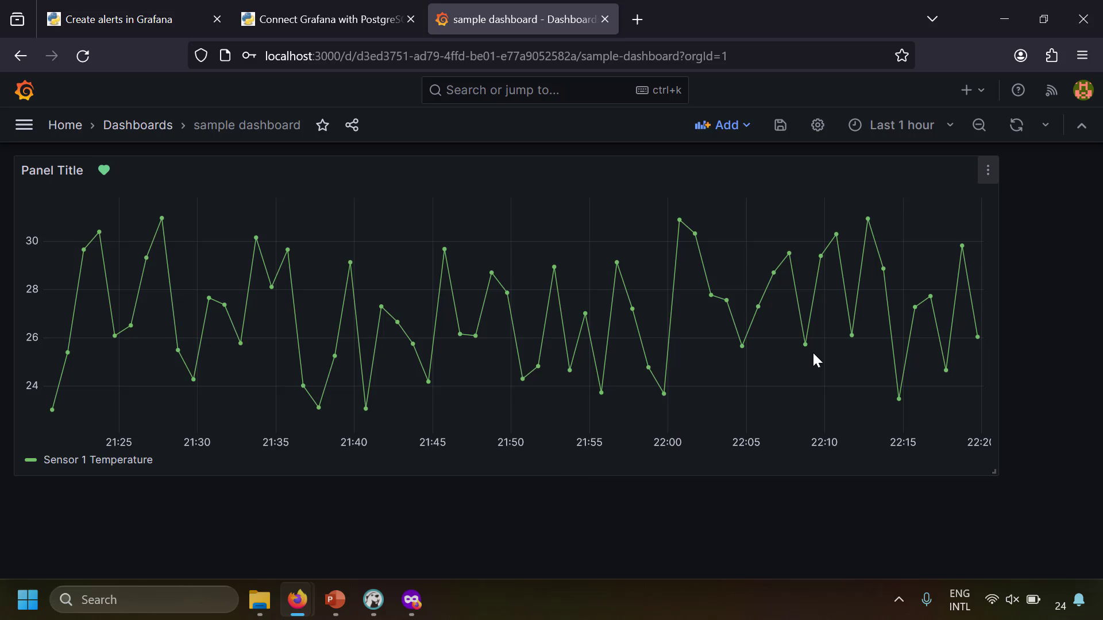
{"action": "left_click", "coordinate": [1018, 128]}
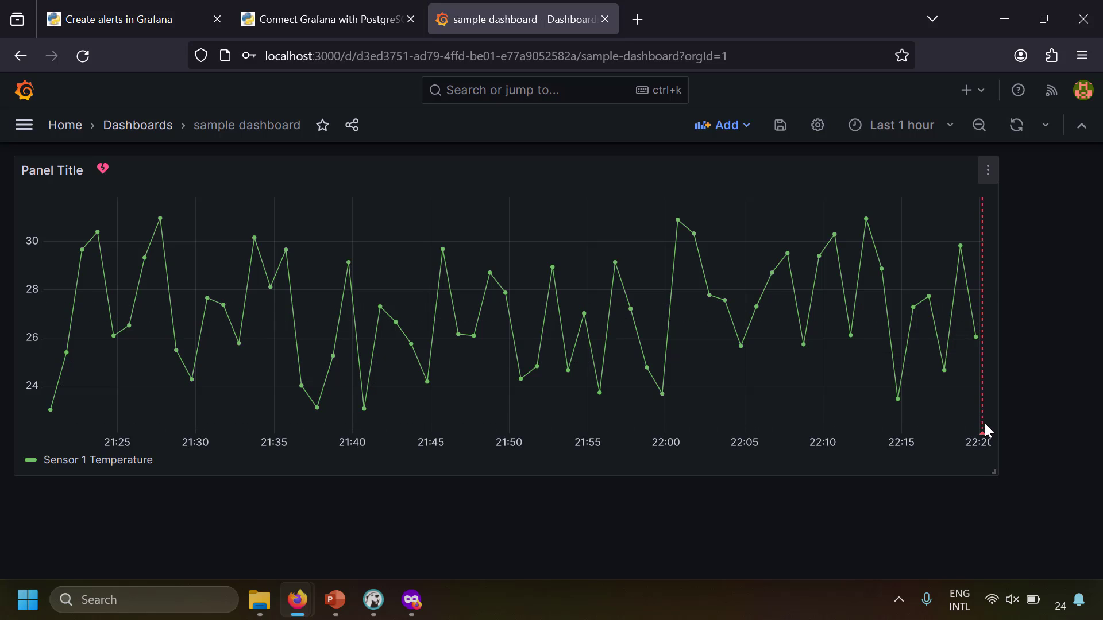
{"action": "mouse_move", "coordinate": [983, 440]}
Go to Alert rules, expand Temperature Evaluation Group, and edit Sensor 1 Alert
{"action": "left_click", "coordinate": [23, 124]}
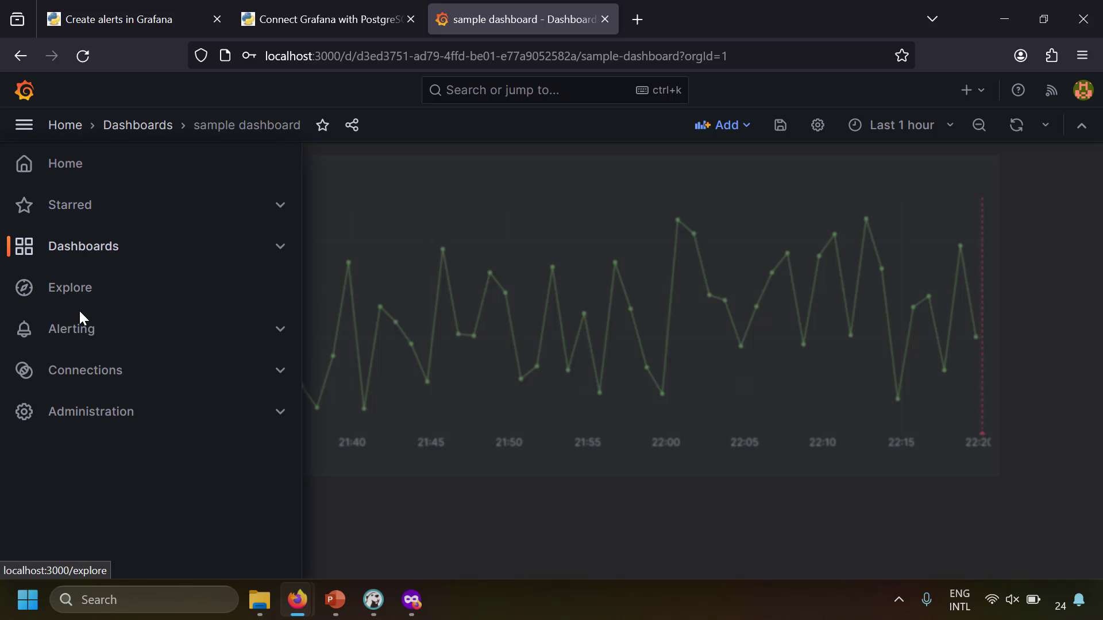
{"action": "left_click", "coordinate": [78, 325]}
{"action": "left_click", "coordinate": [76, 240]}
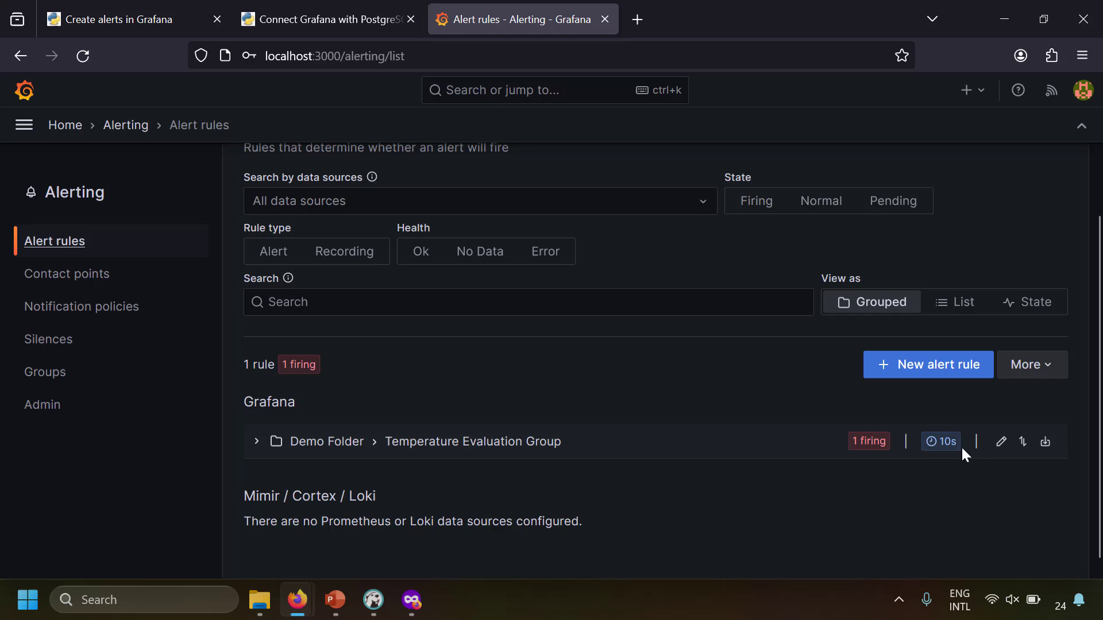
{"action": "left_click", "coordinate": [1001, 442]}
{"action": "left_click", "coordinate": [901, 489]}
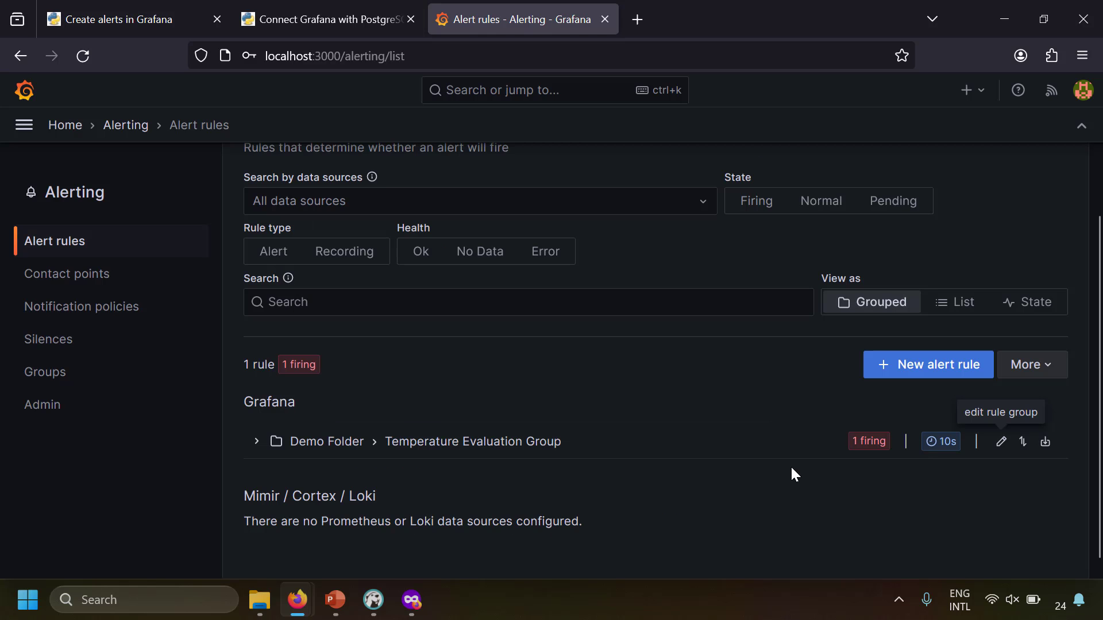
{"action": "left_click", "coordinate": [258, 445]}
{"action": "scroll", "coordinate": [474, 451], "scroll_direction": "down", "scroll_amount": 2}
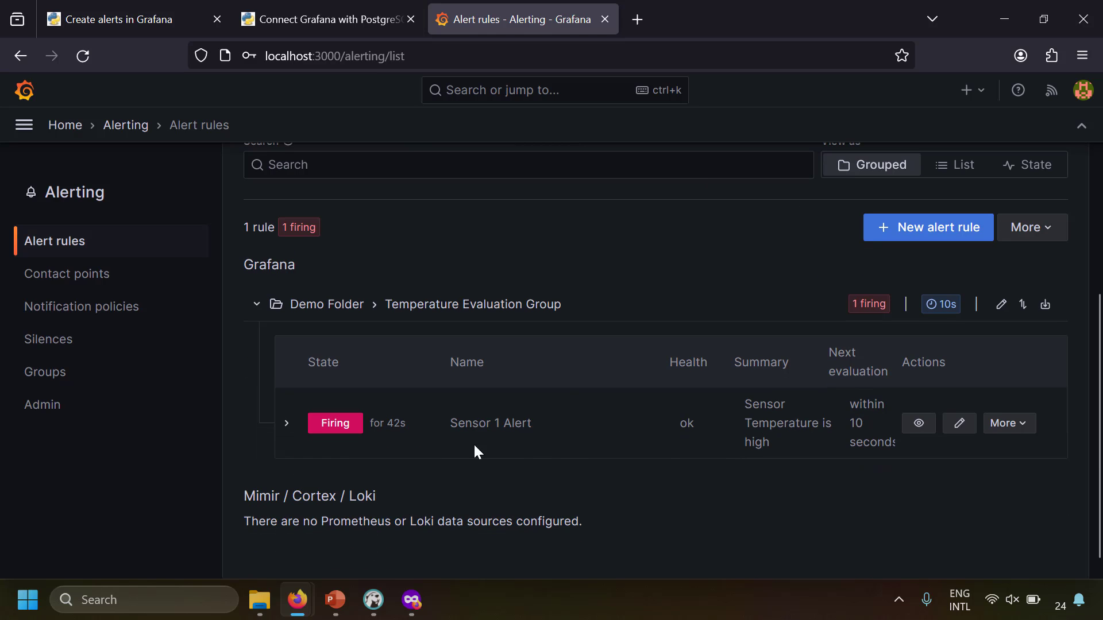
{"action": "left_click", "coordinate": [960, 430]}
{"action": "scroll", "coordinate": [374, 409], "scroll_direction": "down", "scroll_amount": 10}
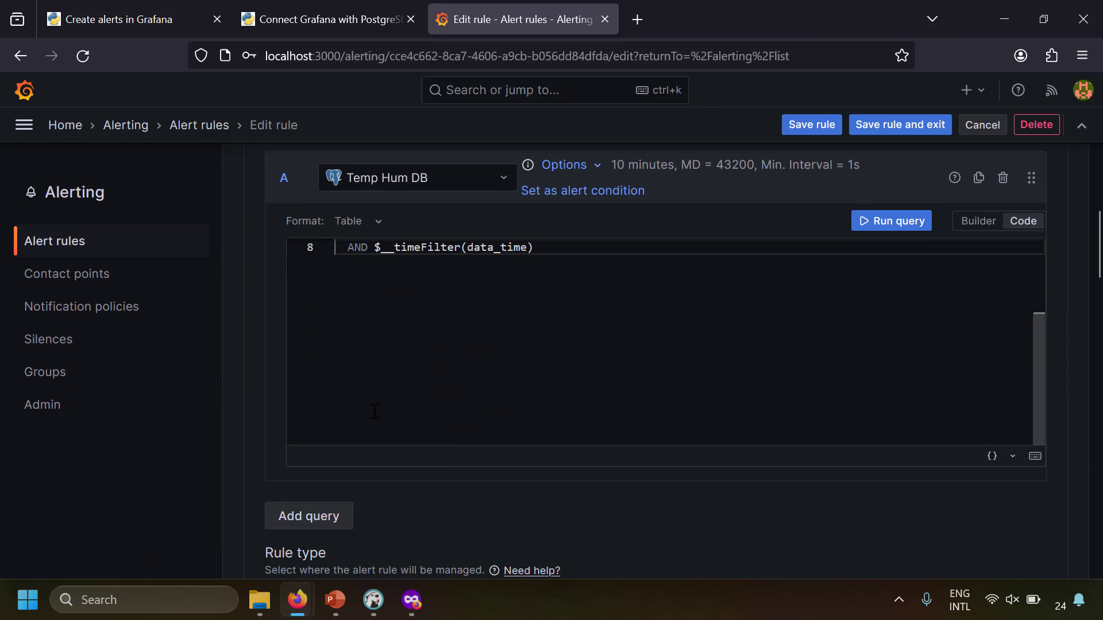
Try threshold 30, then set it to 35, preview it as Normal, and save
{"action": "double_click", "coordinate": [486, 376]}
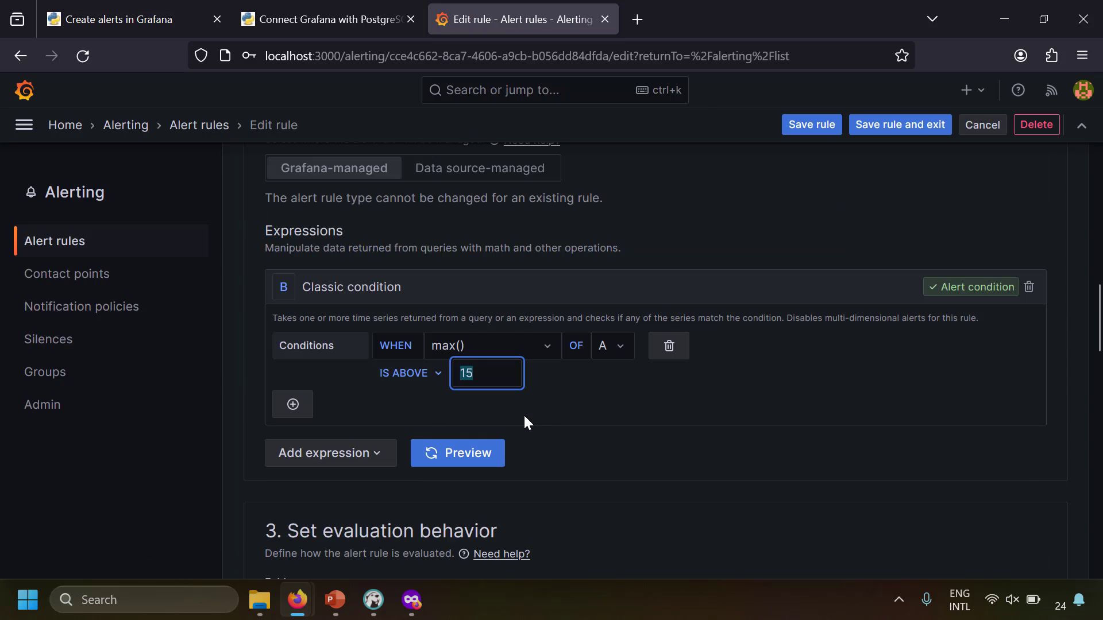
{"action": "type", "text": "30"}
{"action": "left_click", "coordinate": [478, 456]}
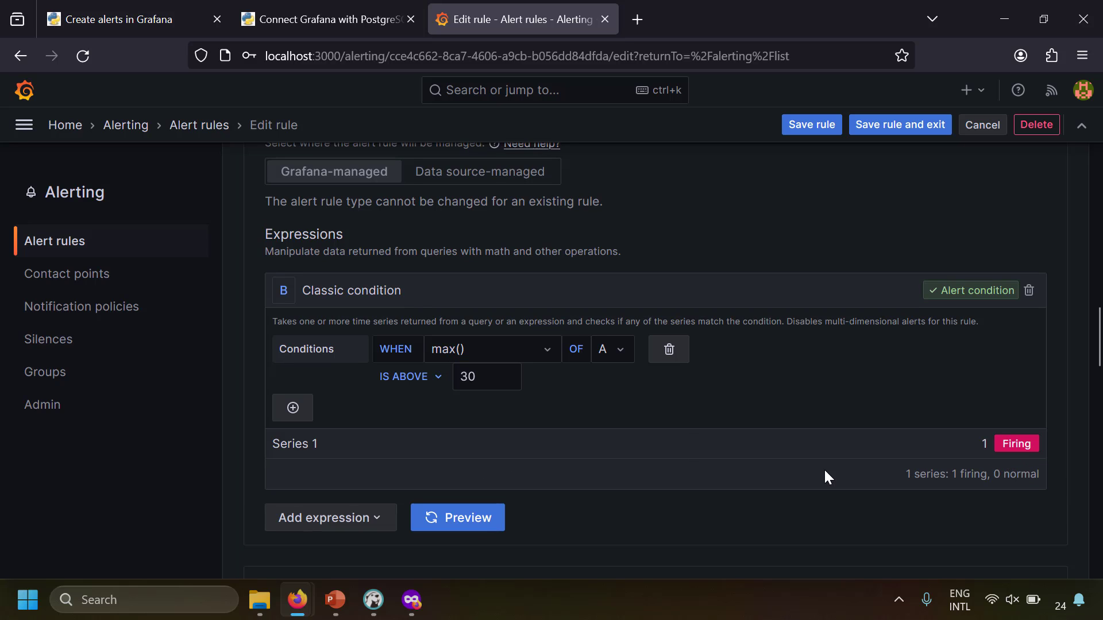
{"action": "left_click", "coordinate": [493, 383]}
{"action": "key", "text": "BackSpace"}
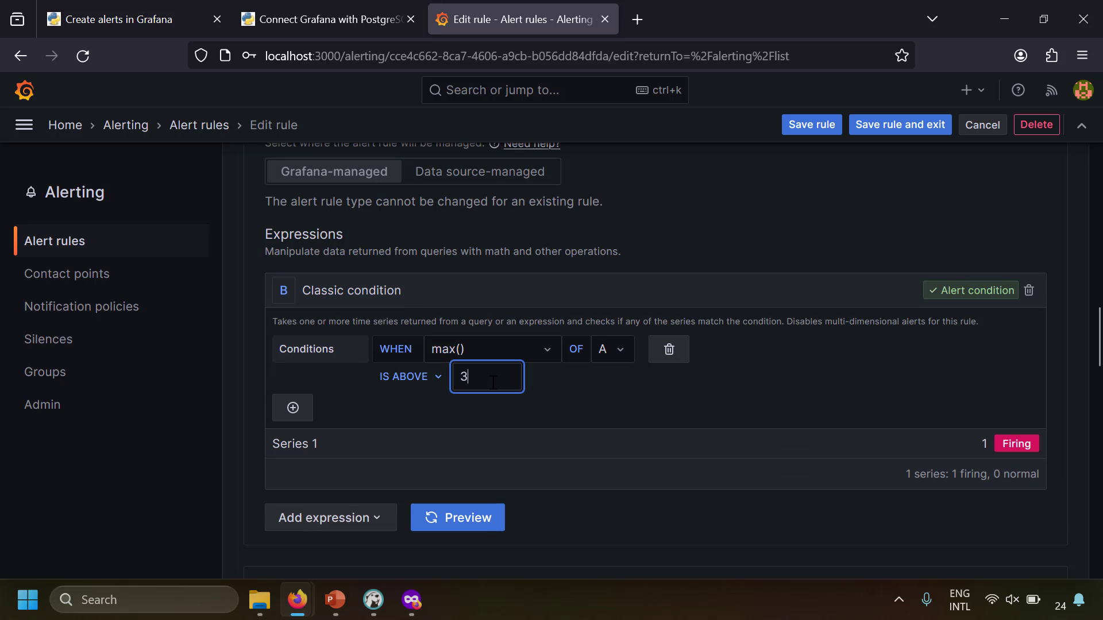
{"action": "type", "text": "5"}
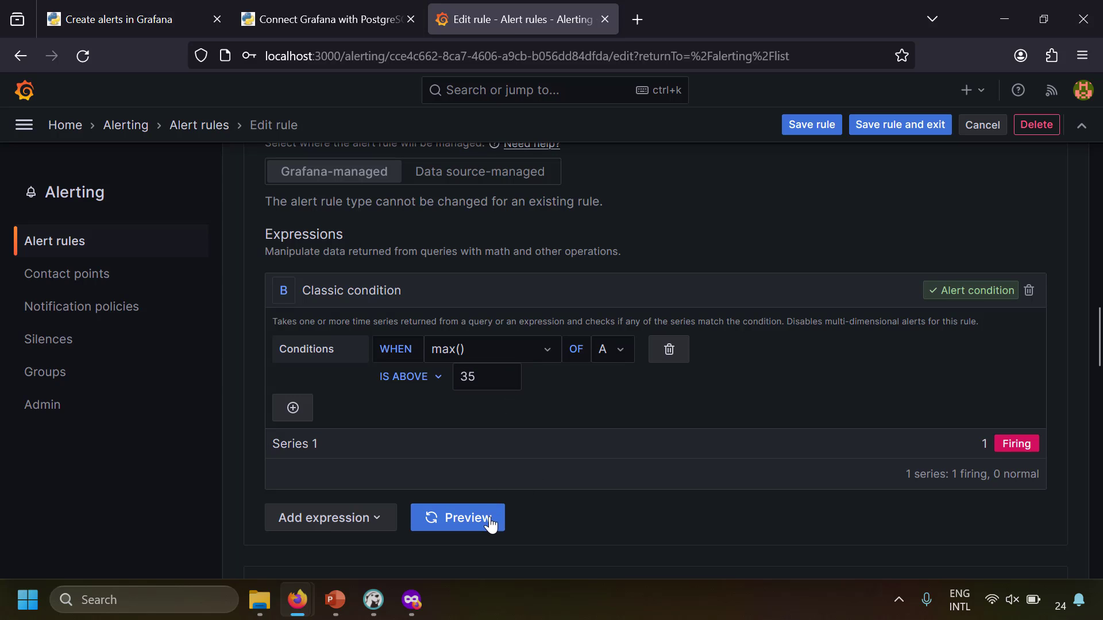
{"action": "left_click", "coordinate": [490, 521]}
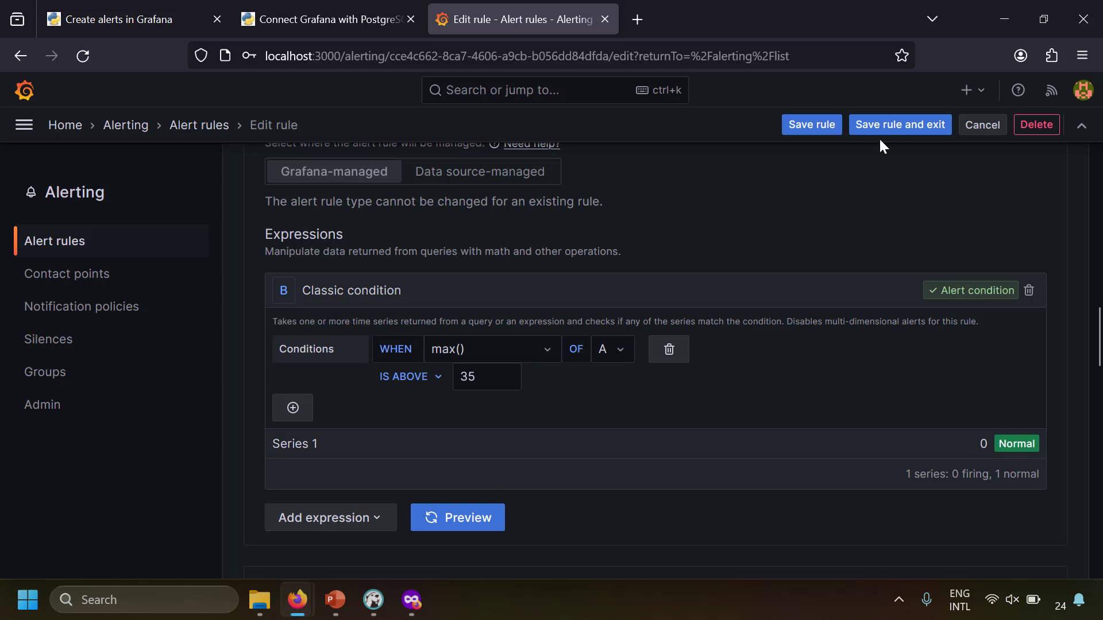
{"action": "left_click", "coordinate": [862, 124]}
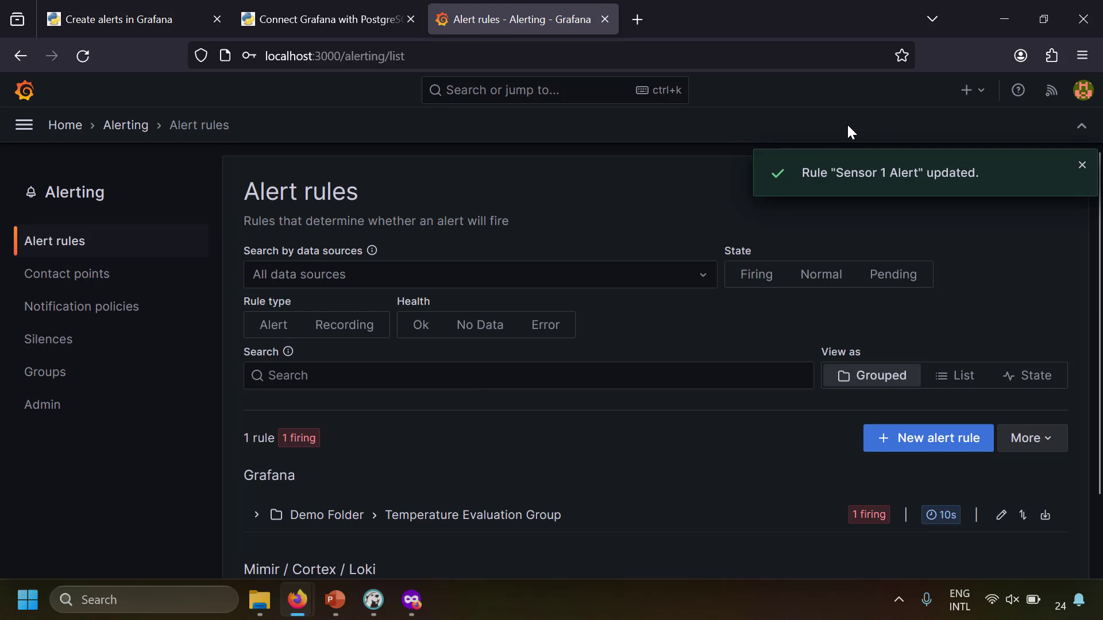
Open the sample dashboard and refresh it twice until Panel Title shows Normal
{"action": "left_click", "coordinate": [21, 131]}
{"action": "left_click", "coordinate": [64, 247]}
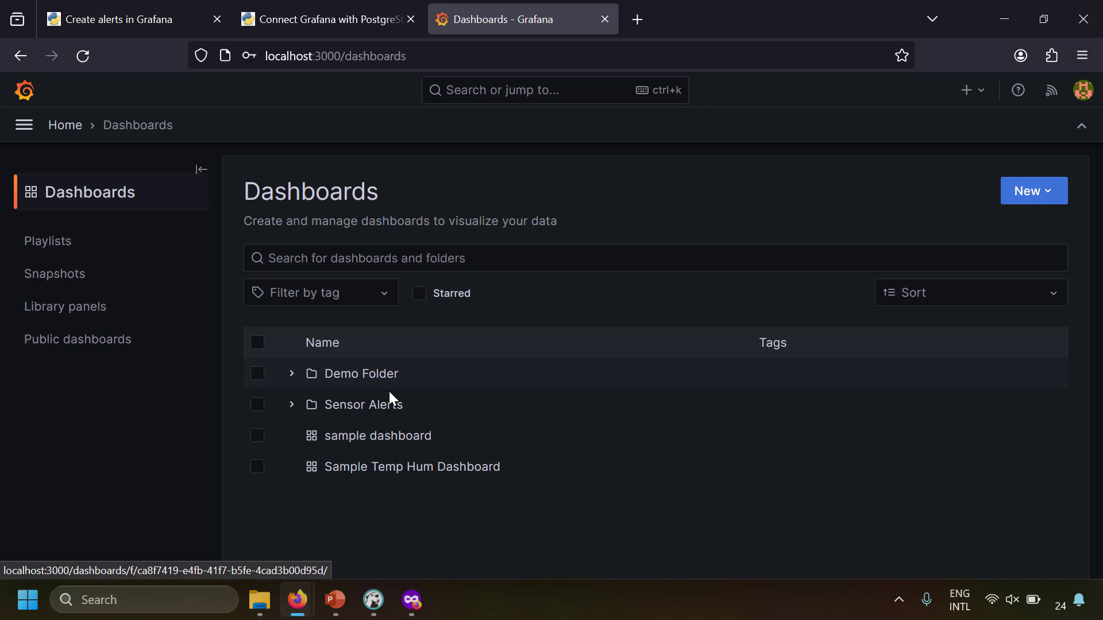
{"action": "left_click", "coordinate": [369, 435]}
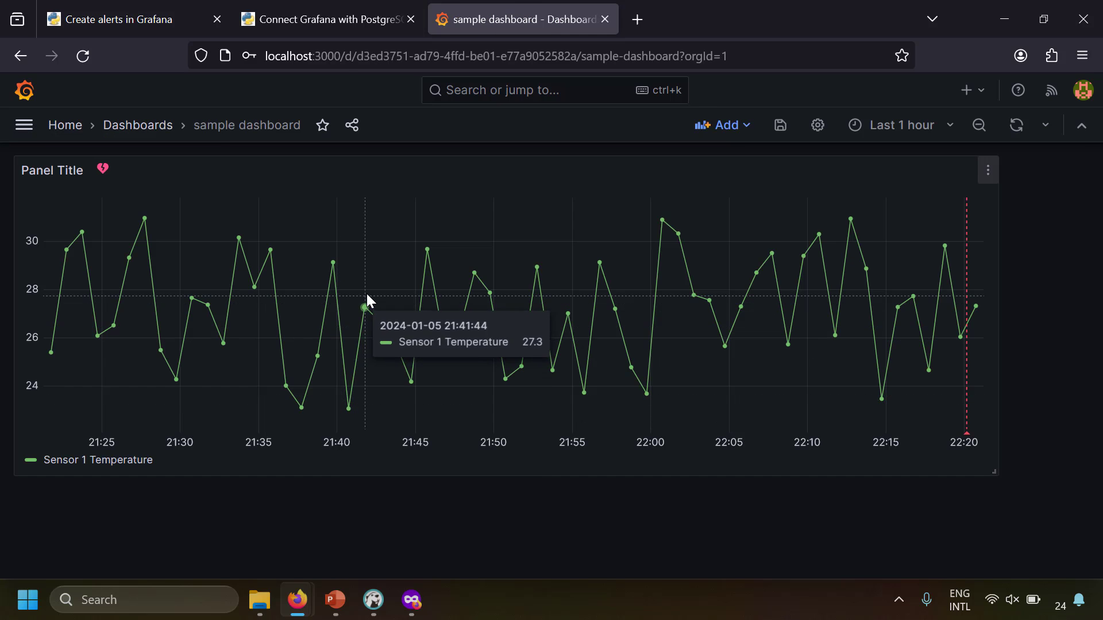
{"action": "left_click", "coordinate": [1018, 130]}
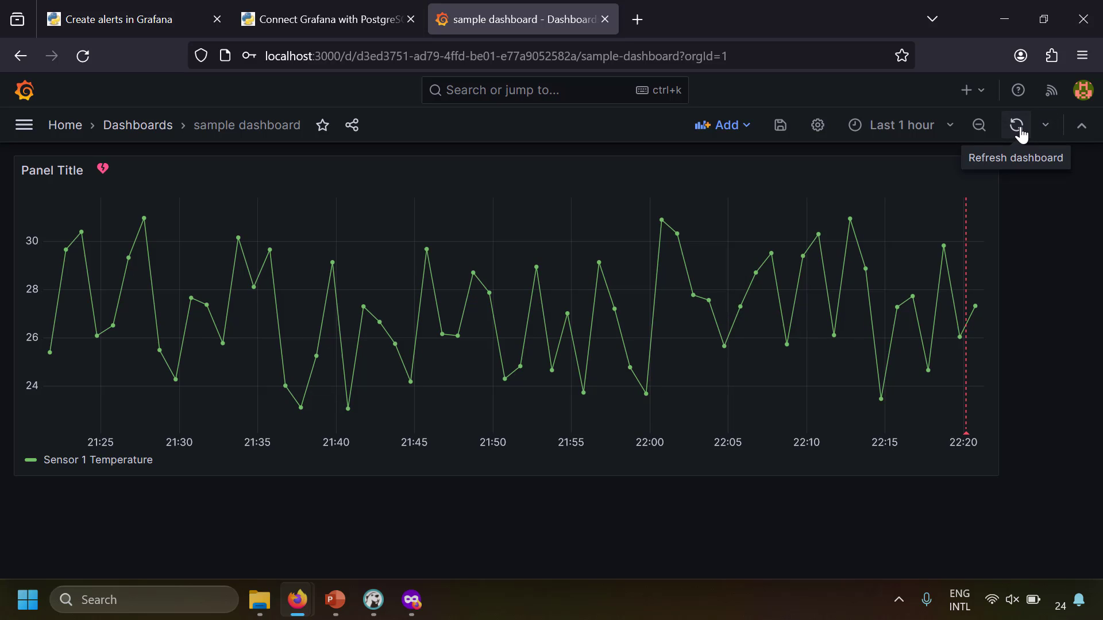
{"action": "left_click", "coordinate": [1021, 133]}
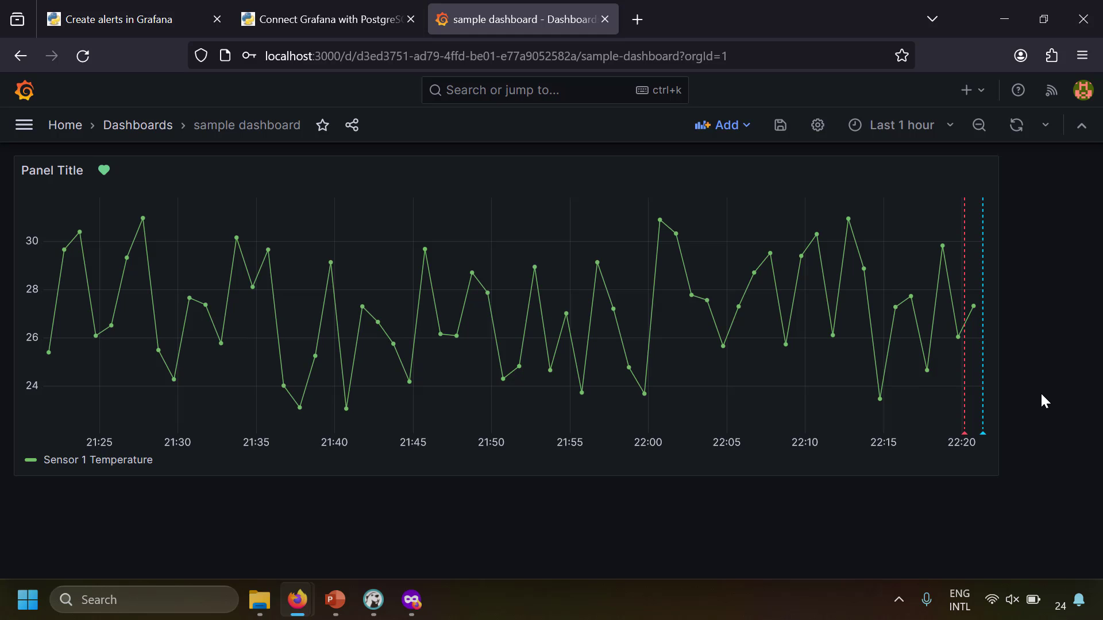
Read the Sensor 1 Alert firing and resolved emails in Gmail, then minimize the browser
{"action": "left_click", "coordinate": [28, 599]}
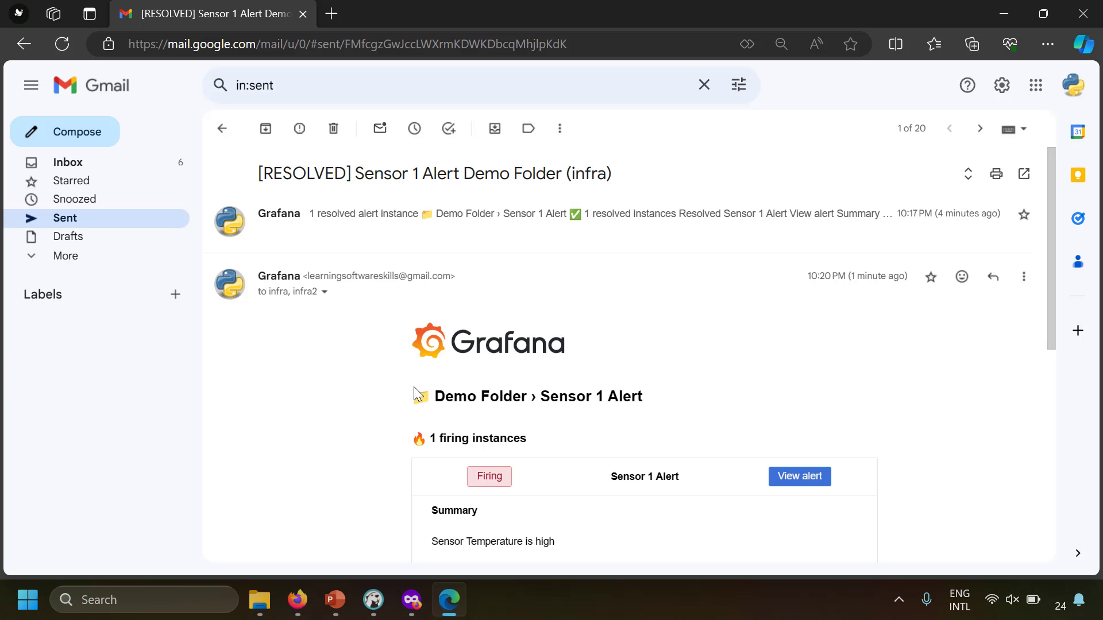
{"action": "scroll", "coordinate": [417, 395], "scroll_direction": "down", "scroll_amount": 3}
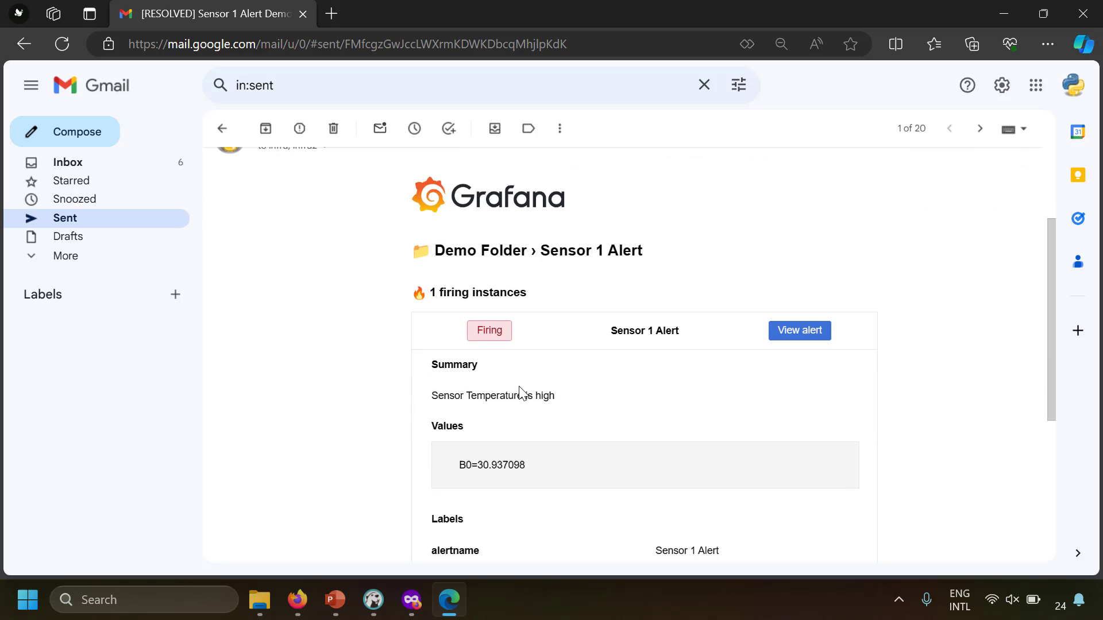
{"action": "scroll", "coordinate": [521, 394], "scroll_direction": "down", "scroll_amount": 3}
{"action": "scroll", "coordinate": [520, 394], "scroll_direction": "up", "scroll_amount": 5}
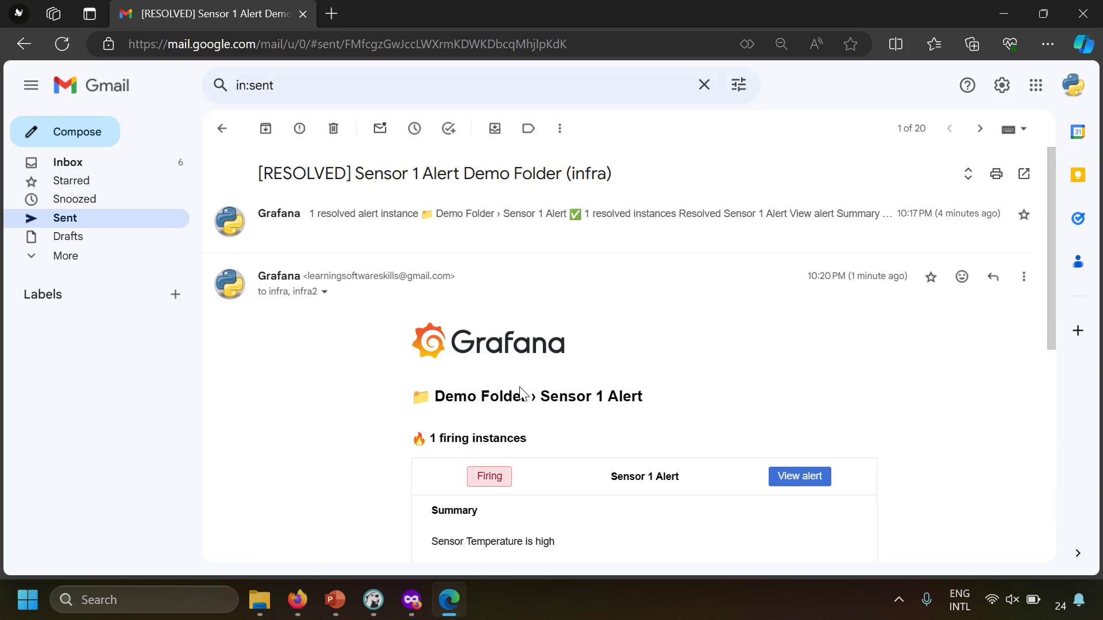
{"action": "scroll", "coordinate": [521, 394], "scroll_direction": "down", "scroll_amount": 1}
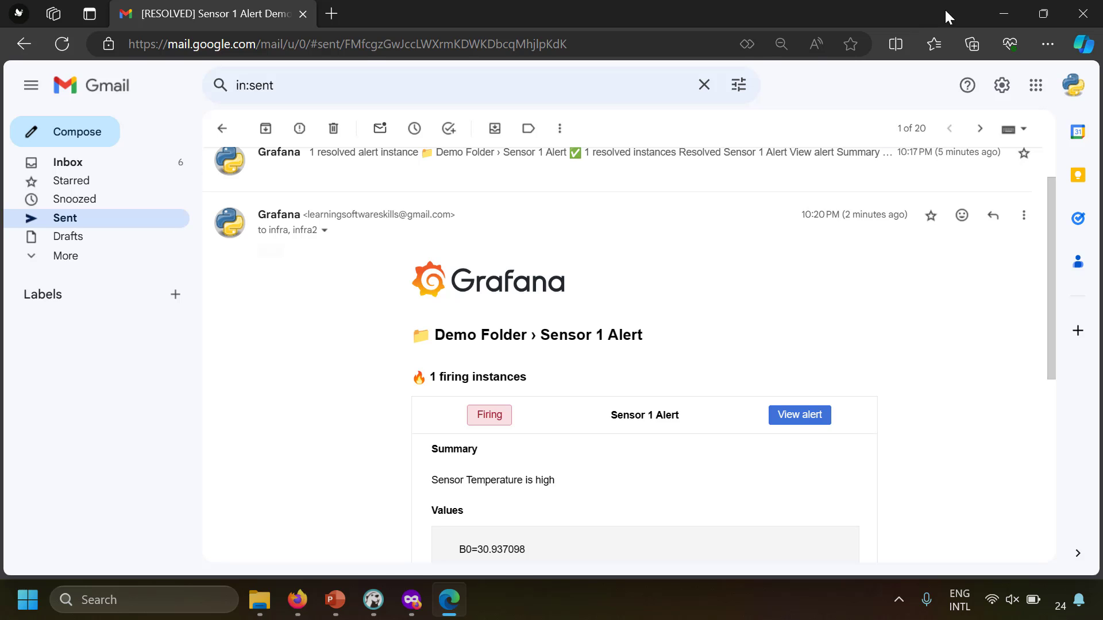
{"action": "left_click", "coordinate": [1004, 13]}
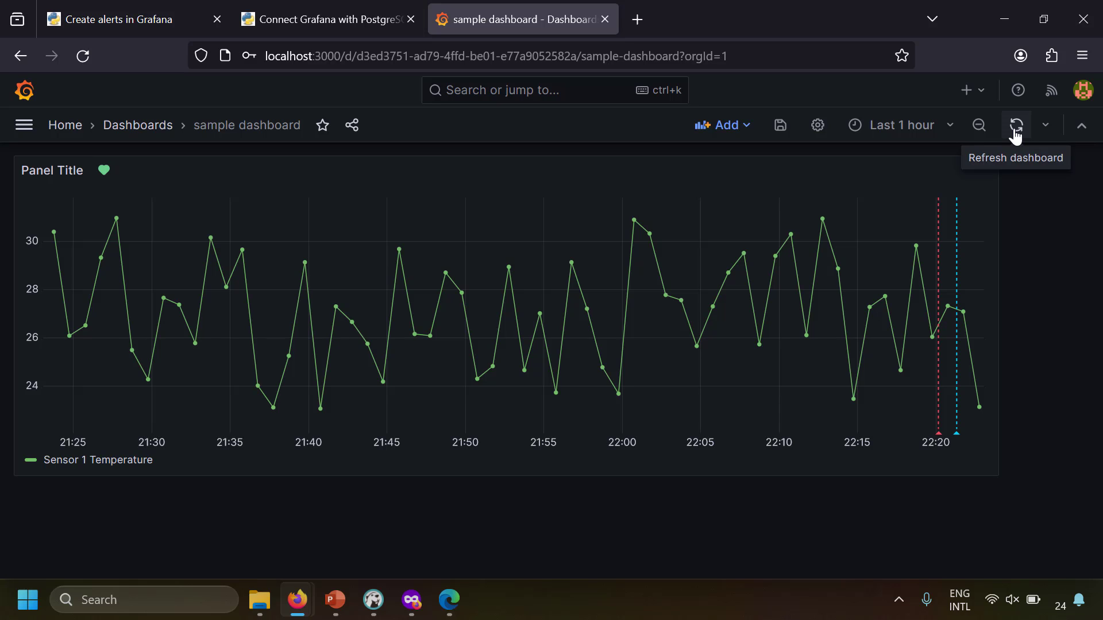
Refresh the Sensor 1 Temperature graph, then open the Alerting overview
{"action": "left_click", "coordinate": [1016, 132]}
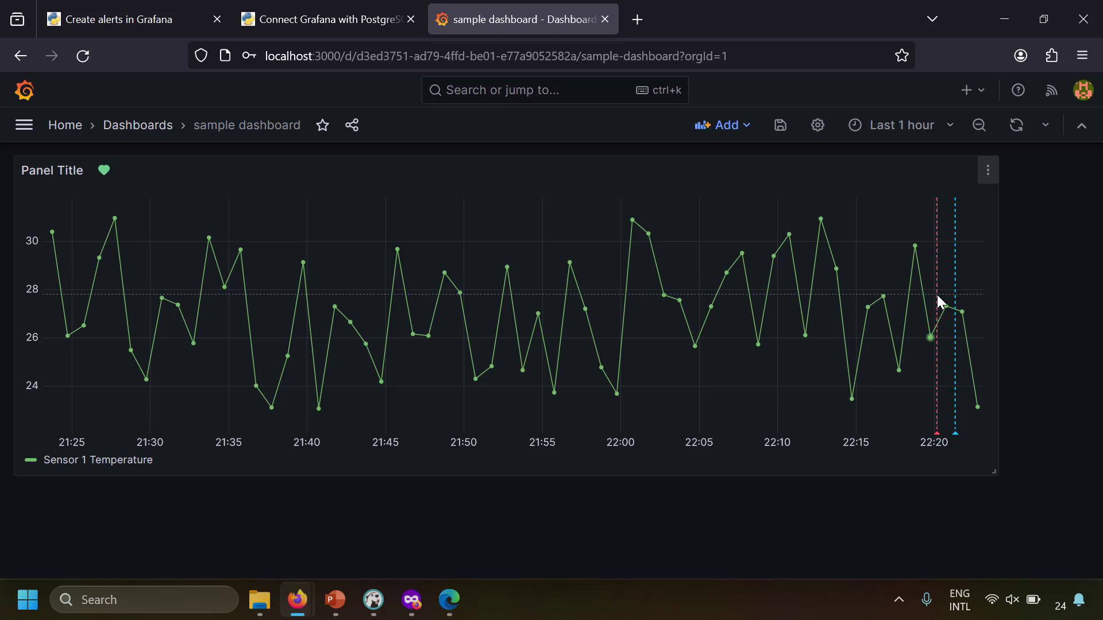
{"action": "mouse_move", "coordinate": [945, 304]}
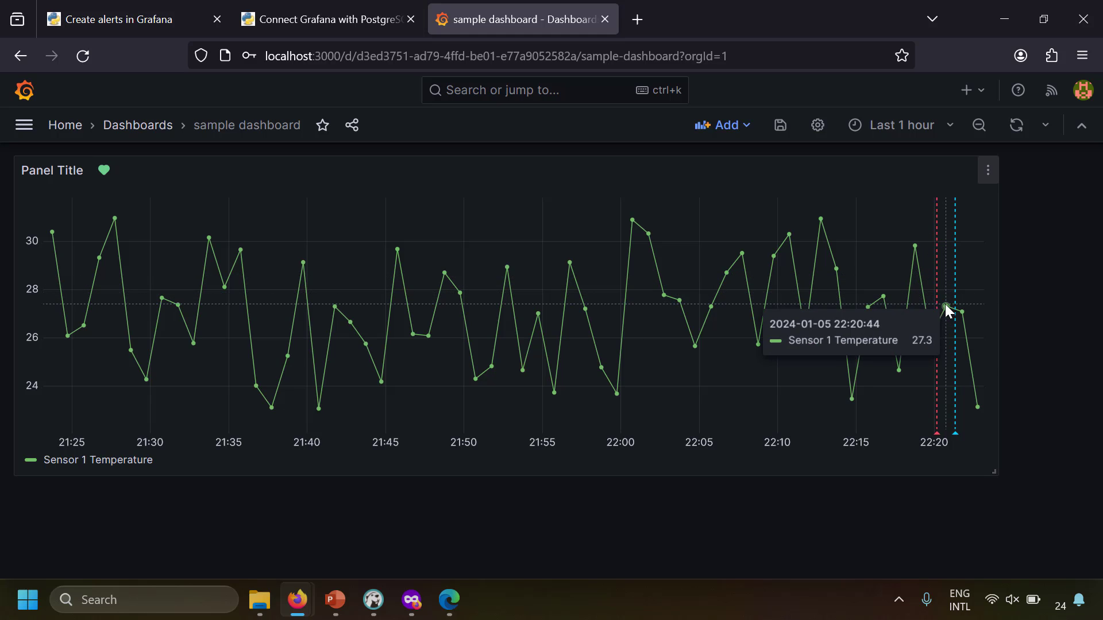
{"action": "left_click", "coordinate": [23, 125]}
{"action": "left_click", "coordinate": [77, 337]}
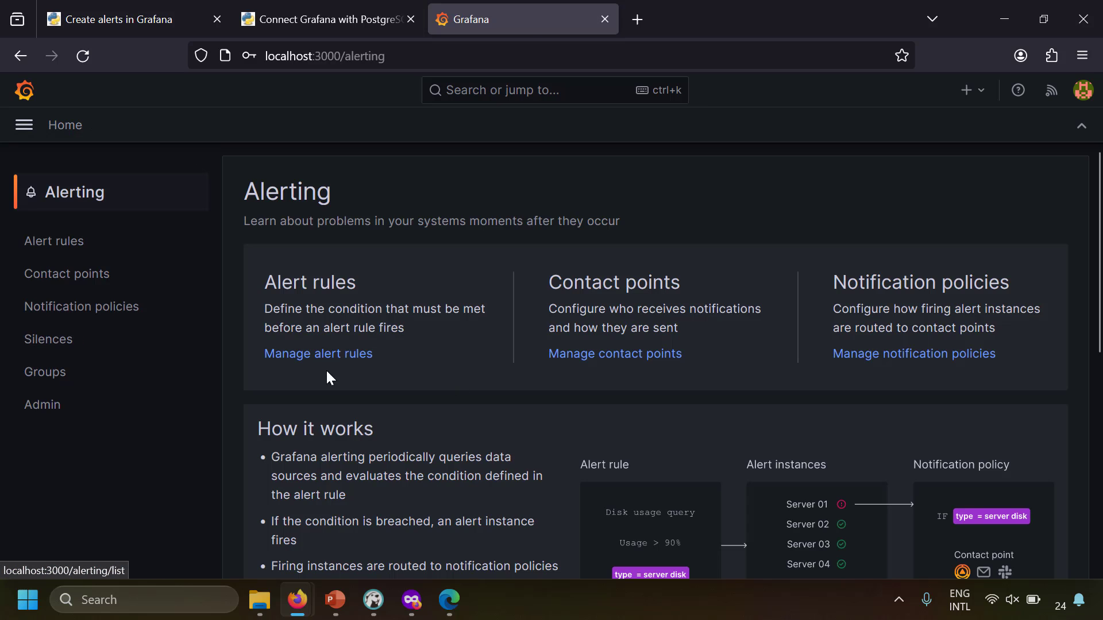
Expand Demo Folder in Alert rules and open Sensor 1 Alert for editing
{"action": "left_click", "coordinate": [91, 252]}
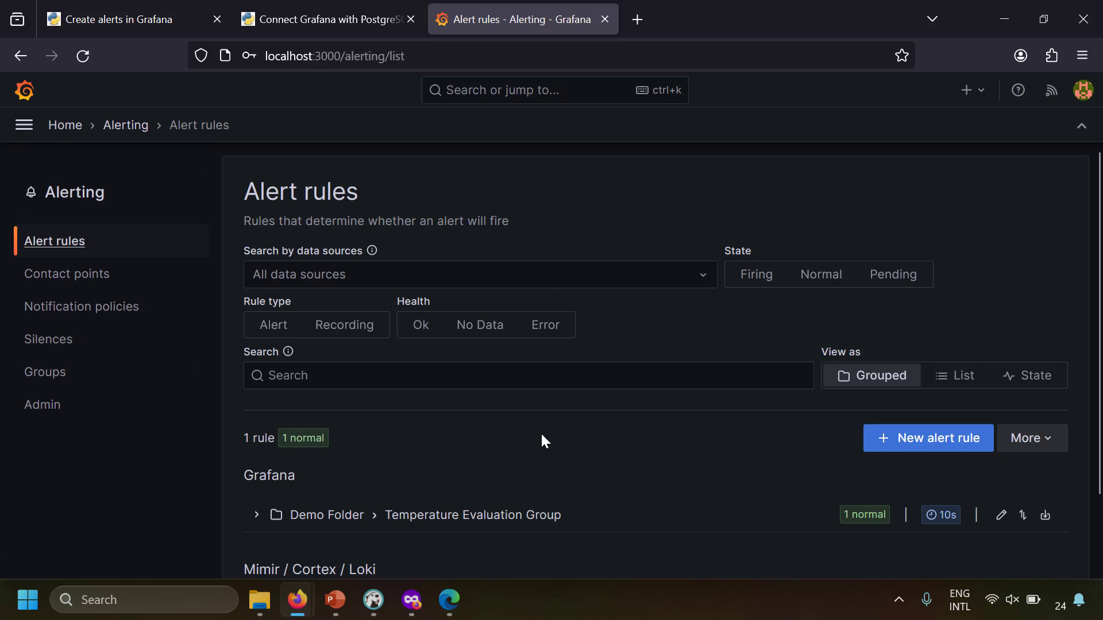
{"action": "left_click", "coordinate": [264, 443]}
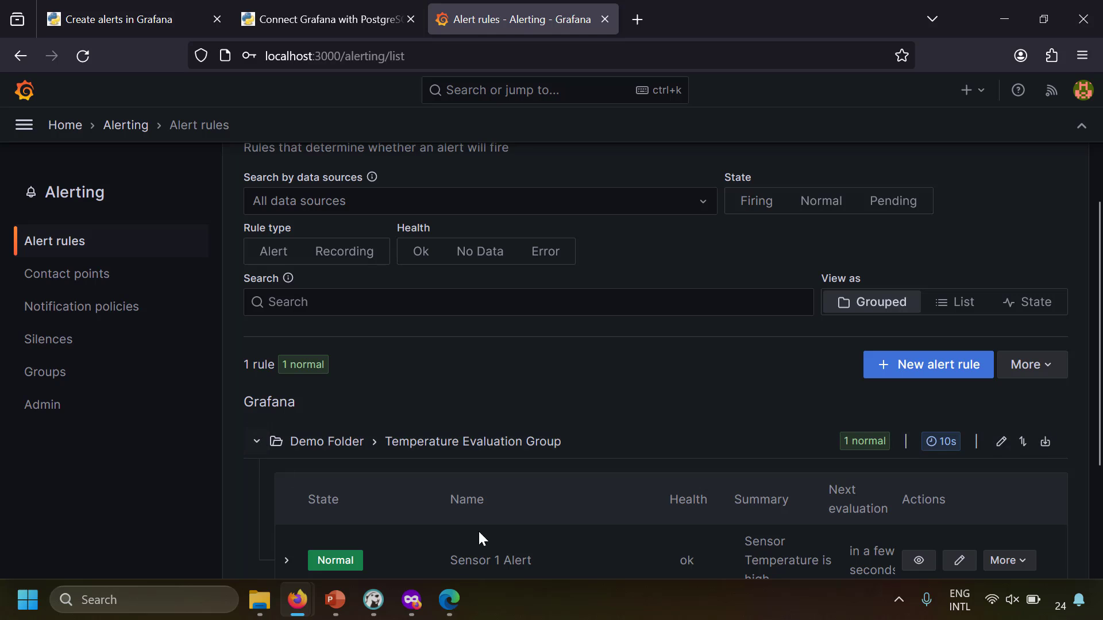
{"action": "scroll", "coordinate": [839, 517], "scroll_direction": "down", "scroll_amount": 2}
{"action": "left_click", "coordinate": [953, 479]}
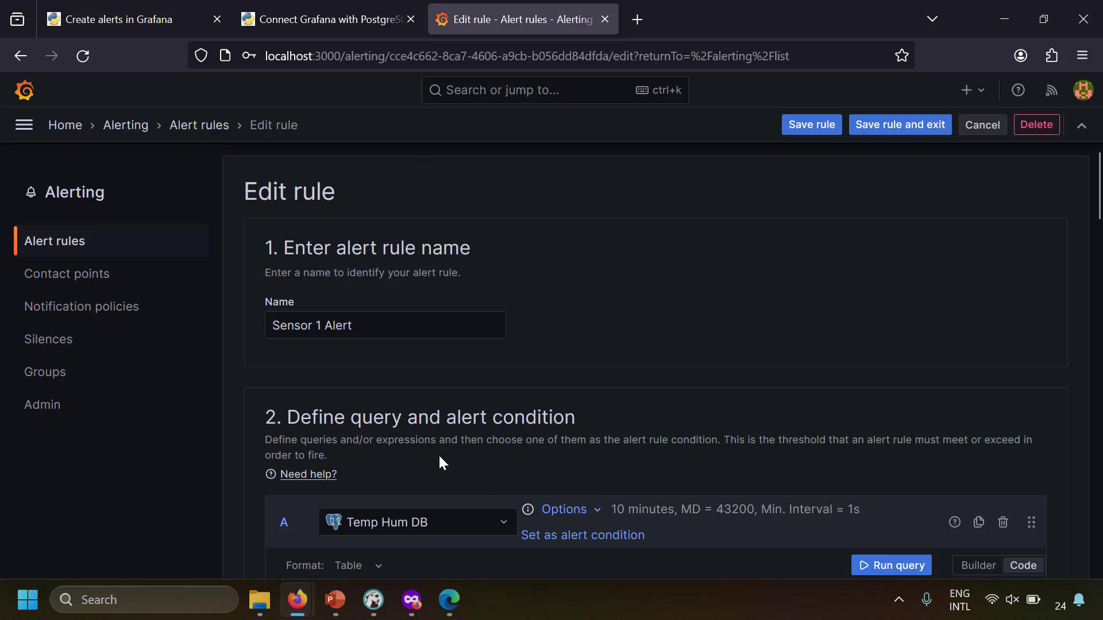
{"action": "scroll", "coordinate": [438, 456], "scroll_direction": "down", "scroll_amount": 10}
{"action": "scroll", "coordinate": [439, 457], "scroll_direction": "down", "scroll_amount": 7}
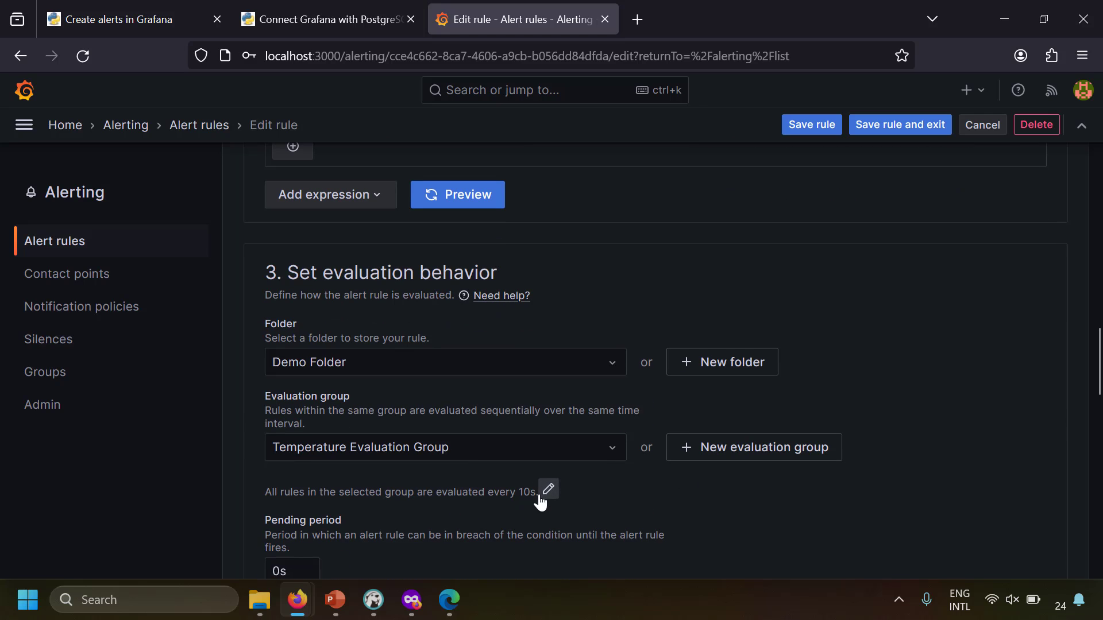
Change the evaluation interval from 10s to 10m, save, and return to Alert rules
{"action": "left_click", "coordinate": [549, 490]}
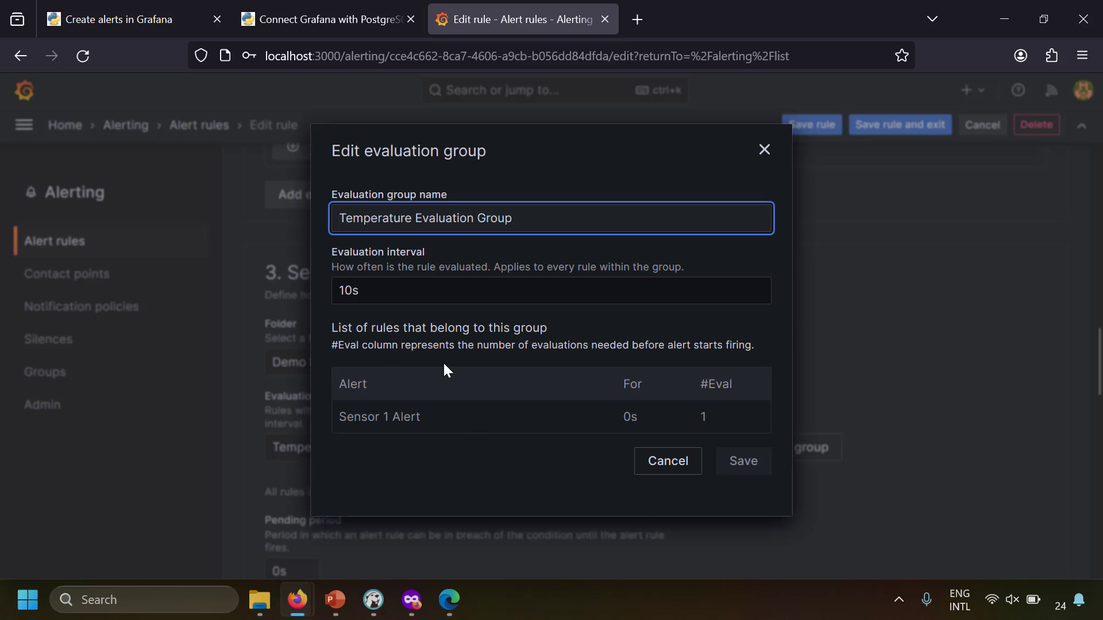
{"action": "double_click", "coordinate": [382, 299]}
{"action": "left_click", "coordinate": [408, 301]}
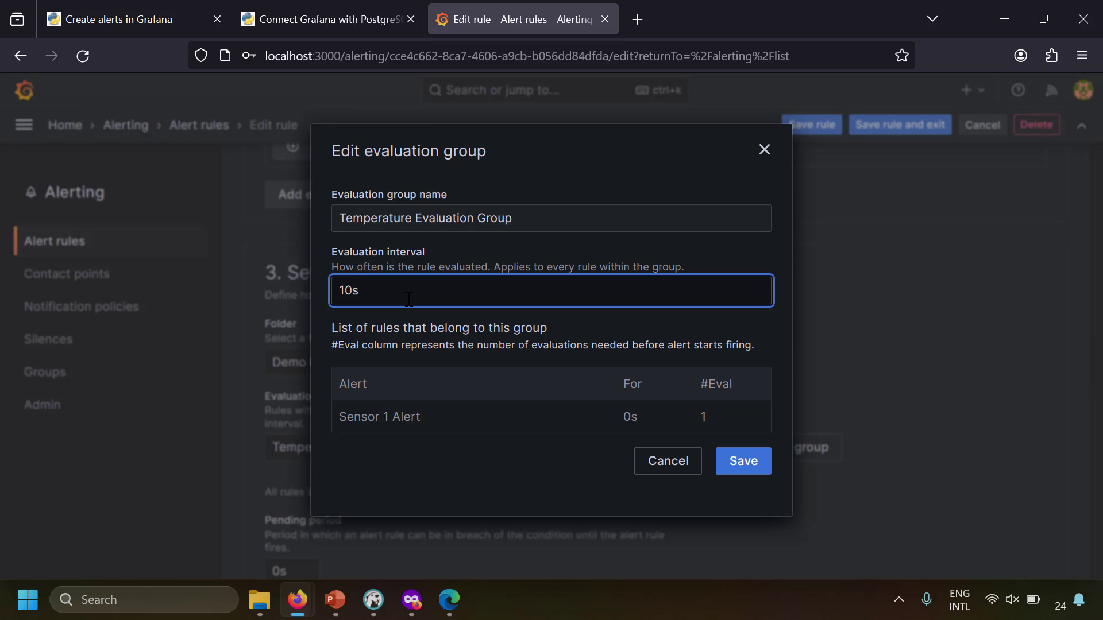
{"action": "key", "text": "BackSpace"}
{"action": "type", "text": "m"}
{"action": "left_click", "coordinate": [757, 462]}
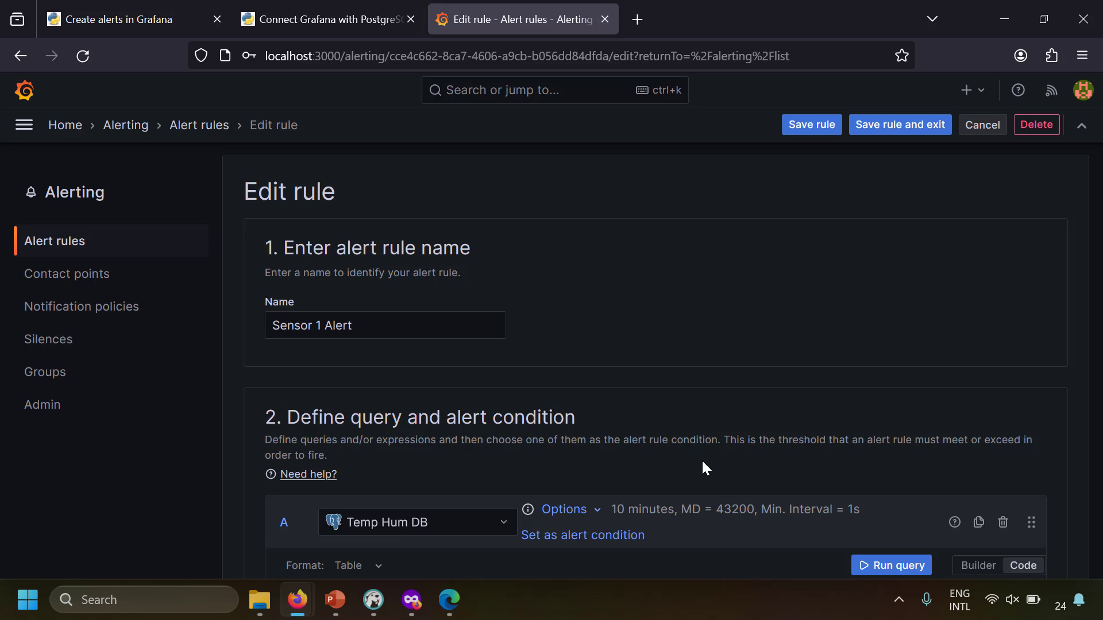
{"action": "left_click", "coordinate": [76, 250]}
Review Sensor 1 Alert's state history (two Alerting, three Normal entries), then close it
{"action": "scroll", "coordinate": [299, 402], "scroll_direction": "down", "scroll_amount": 3}
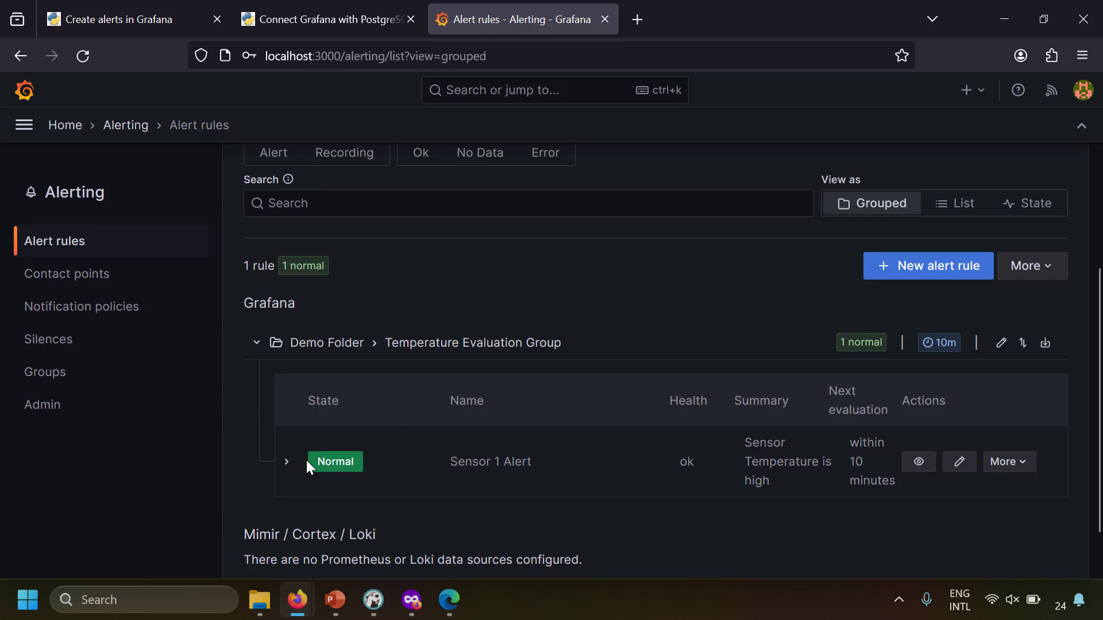
{"action": "left_click", "coordinate": [286, 461]}
{"action": "scroll", "coordinate": [290, 459], "scroll_direction": "down", "scroll_amount": 2}
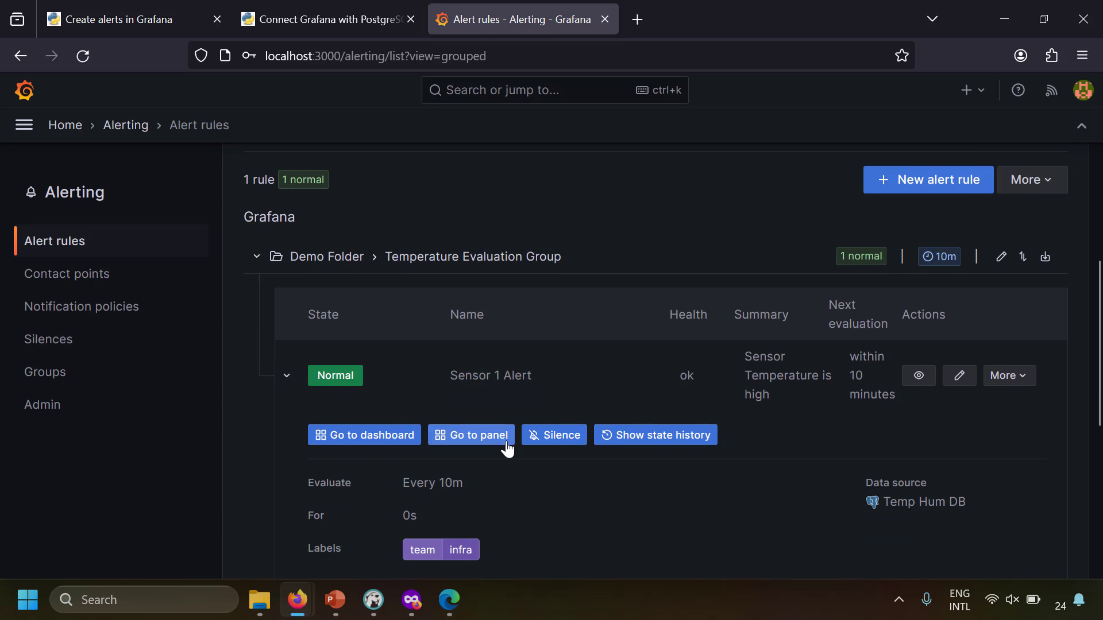
{"action": "left_click", "coordinate": [658, 438]}
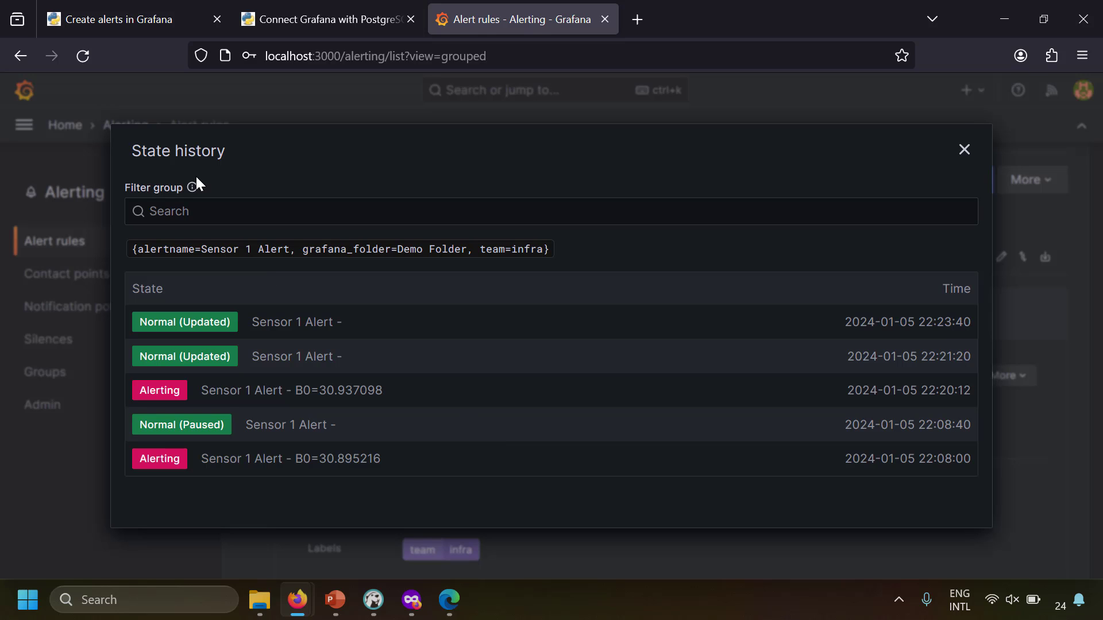
{"action": "left_click", "coordinate": [964, 149]}
Check the sample dashboard's annotated temperature graph, then switch to the 'Create alerts in Grafana' article
{"action": "left_click", "coordinate": [23, 125]}
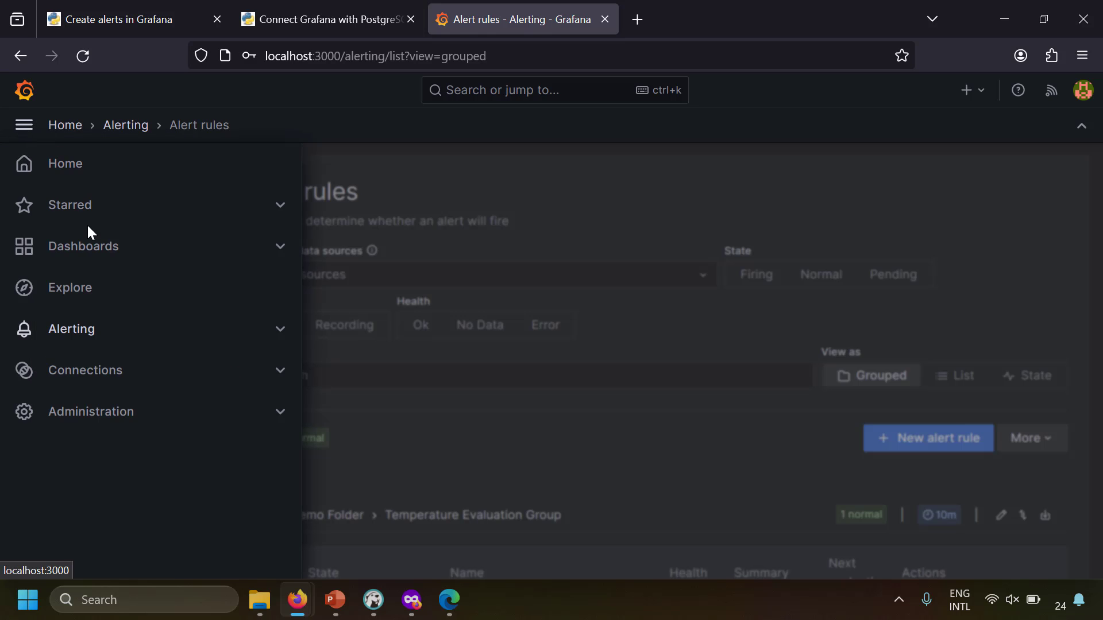
{"action": "left_click", "coordinate": [89, 252]}
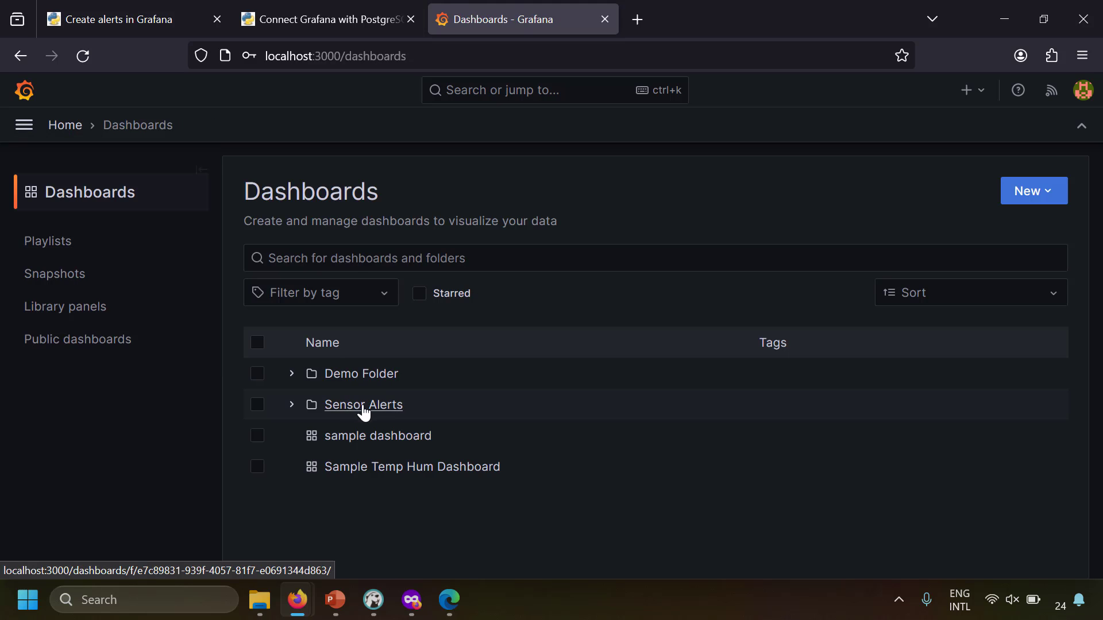
{"action": "left_click", "coordinate": [399, 436]}
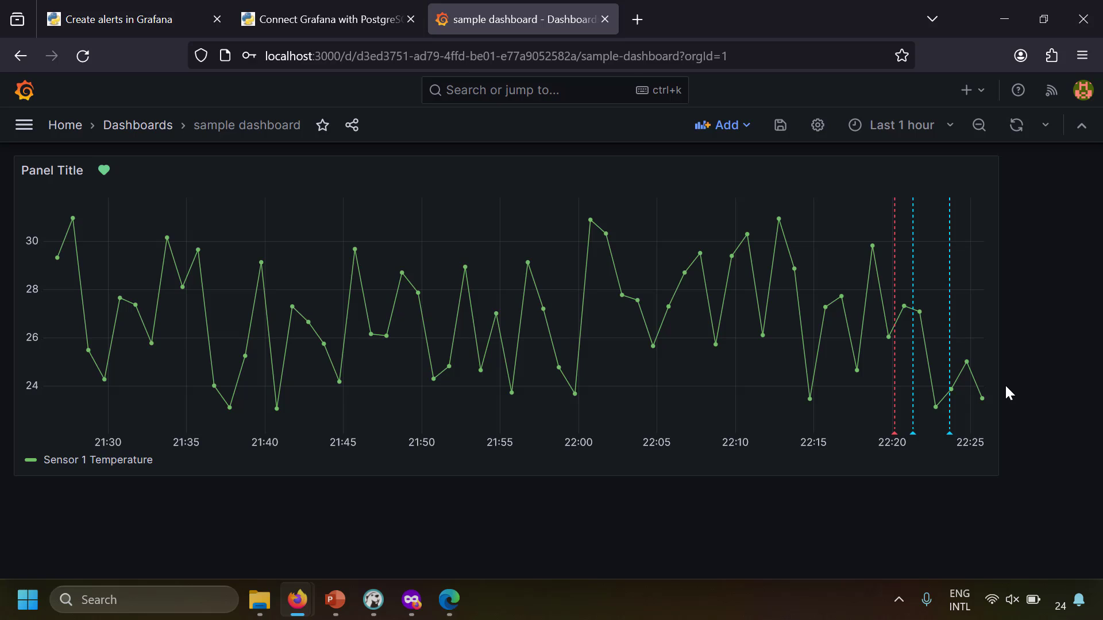
{"action": "key", "text": "ctrl+Tab"}
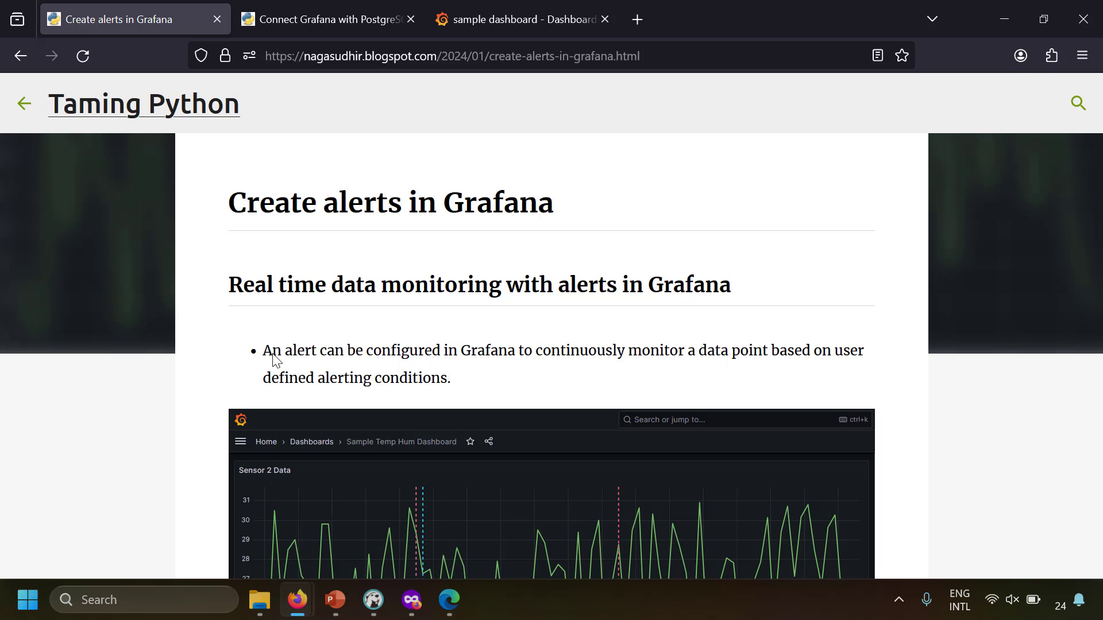
{"action": "scroll", "coordinate": [272, 358], "scroll_direction": "down", "scroll_amount": 10}
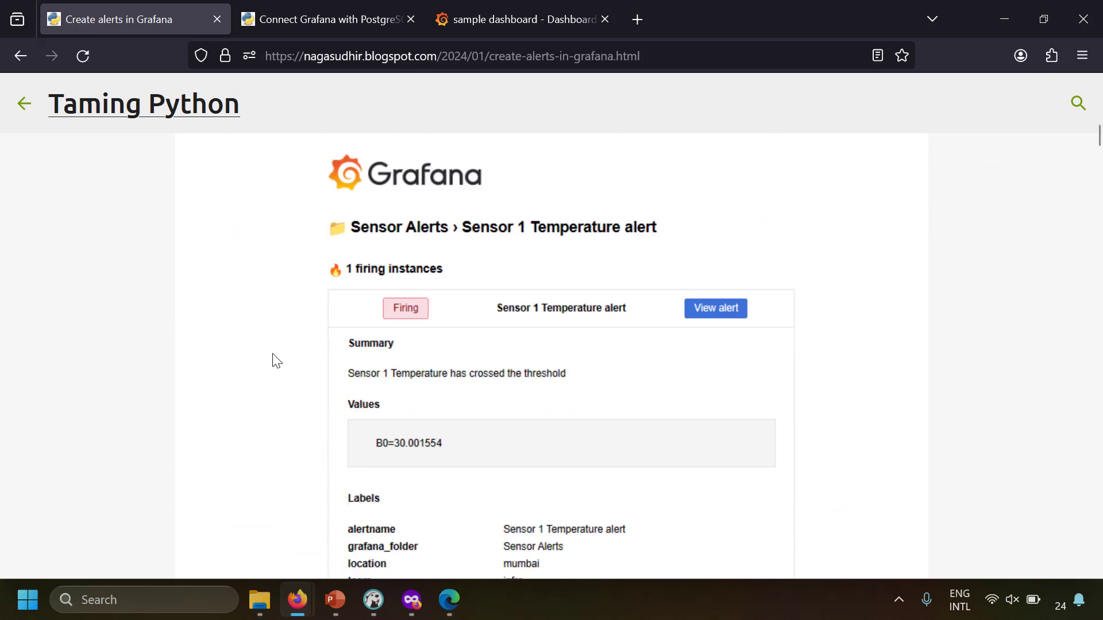
{"action": "scroll", "coordinate": [275, 360], "scroll_direction": "down", "scroll_amount": 15}
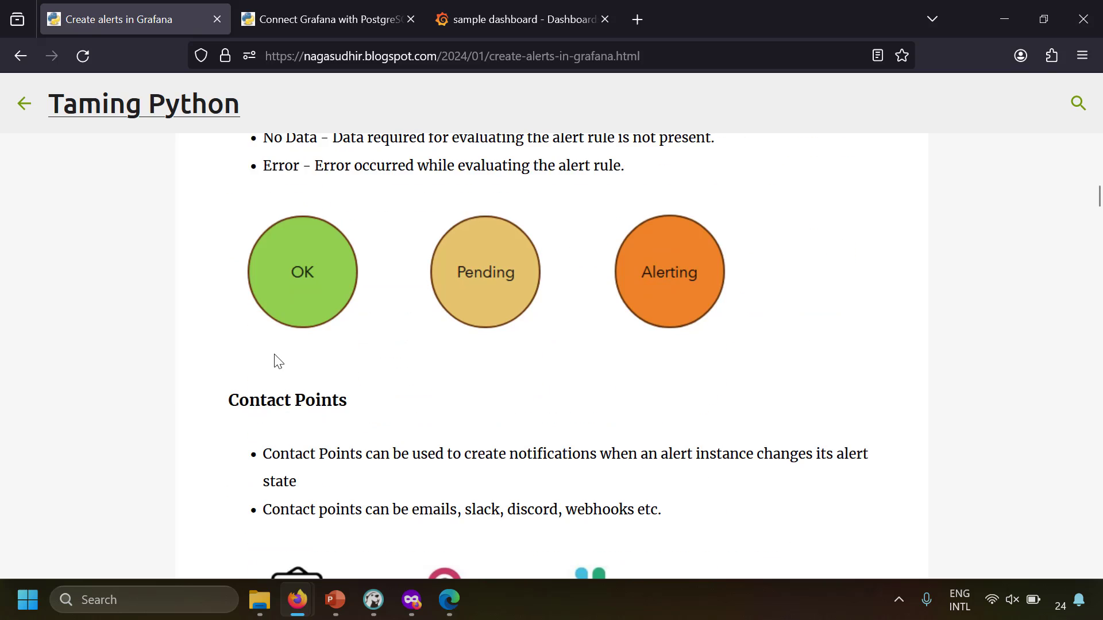
{"action": "scroll", "coordinate": [275, 360], "scroll_direction": "down", "scroll_amount": 5}
{"action": "scroll", "coordinate": [276, 360], "scroll_direction": "down", "scroll_amount": 20}
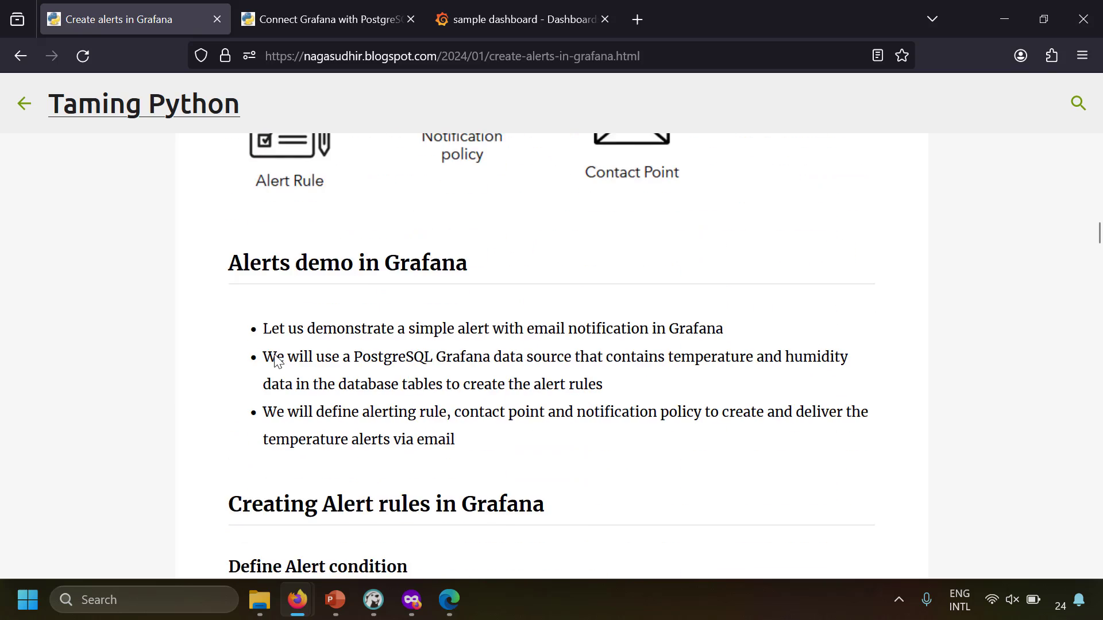
{"action": "scroll", "coordinate": [278, 361], "scroll_direction": "down", "scroll_amount": 15}
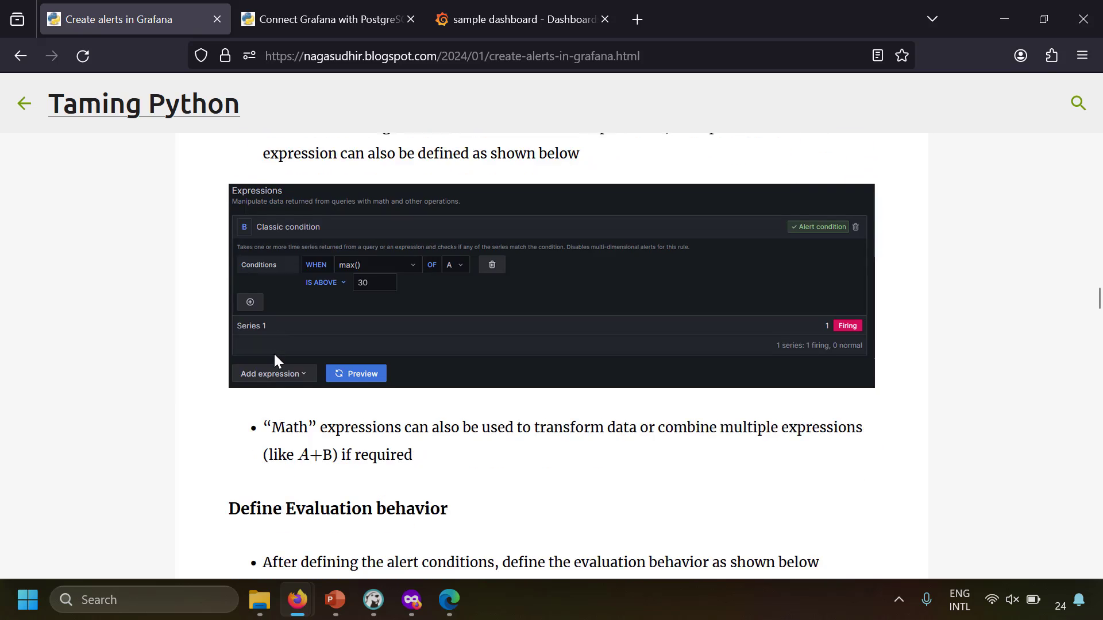
{"action": "scroll", "coordinate": [274, 354], "scroll_direction": "down", "scroll_amount": 6}
{"action": "scroll", "coordinate": [273, 352], "scroll_direction": "up", "scroll_amount": 8}
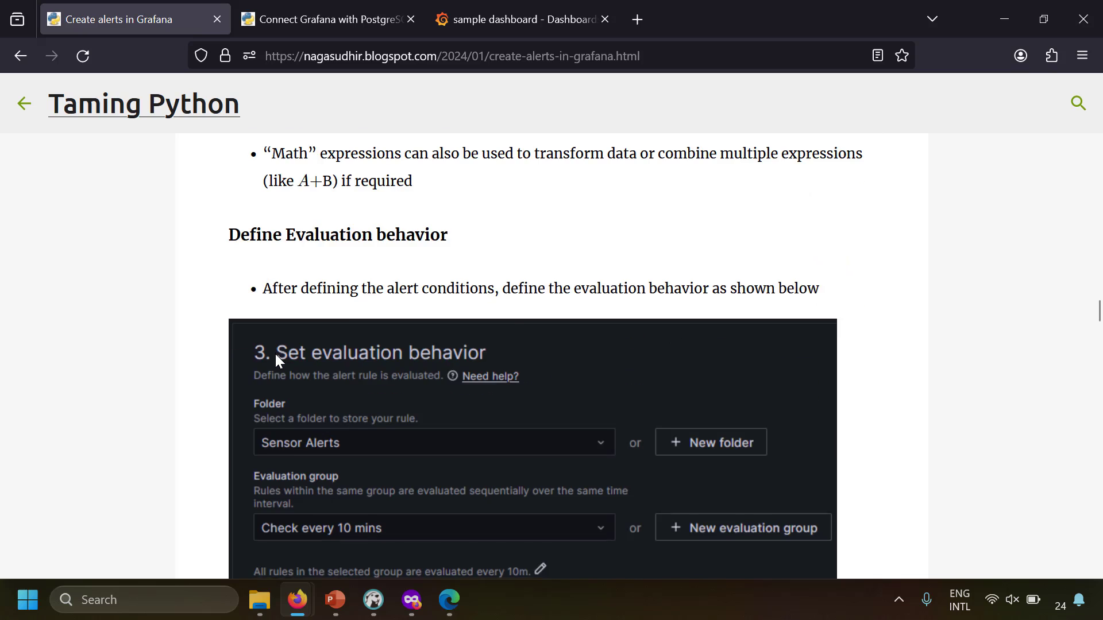
{"action": "scroll", "coordinate": [275, 354], "scroll_direction": "down", "scroll_amount": 10}
{"action": "scroll", "coordinate": [276, 360], "scroll_direction": "down", "scroll_amount": 15}
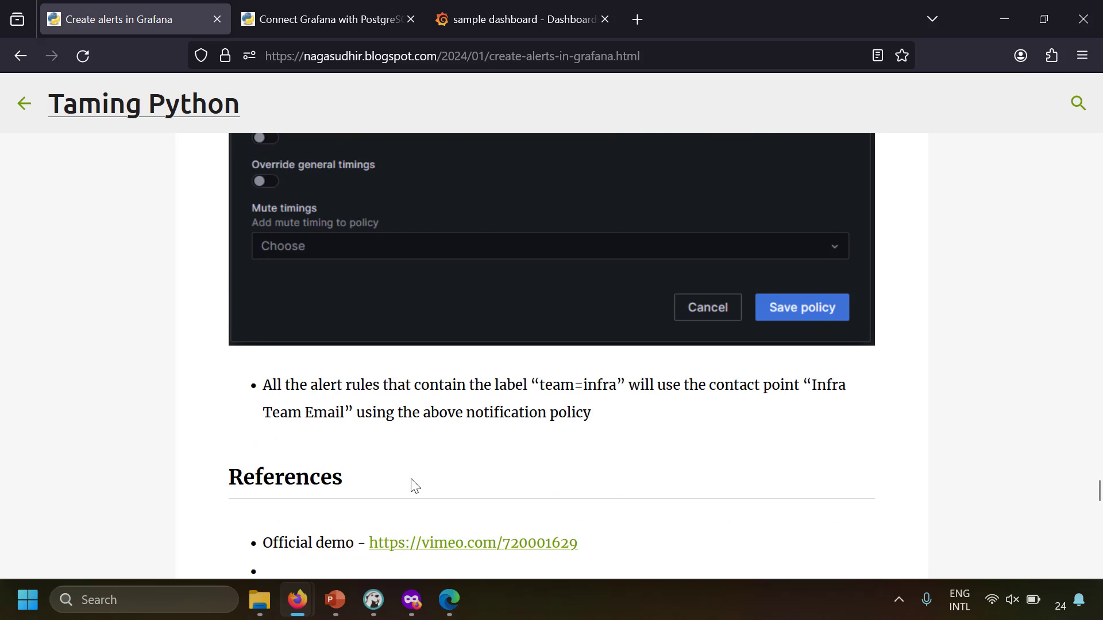
{"action": "middle_click", "coordinate": [438, 543]}
{"action": "left_click", "coordinate": [324, 19]}
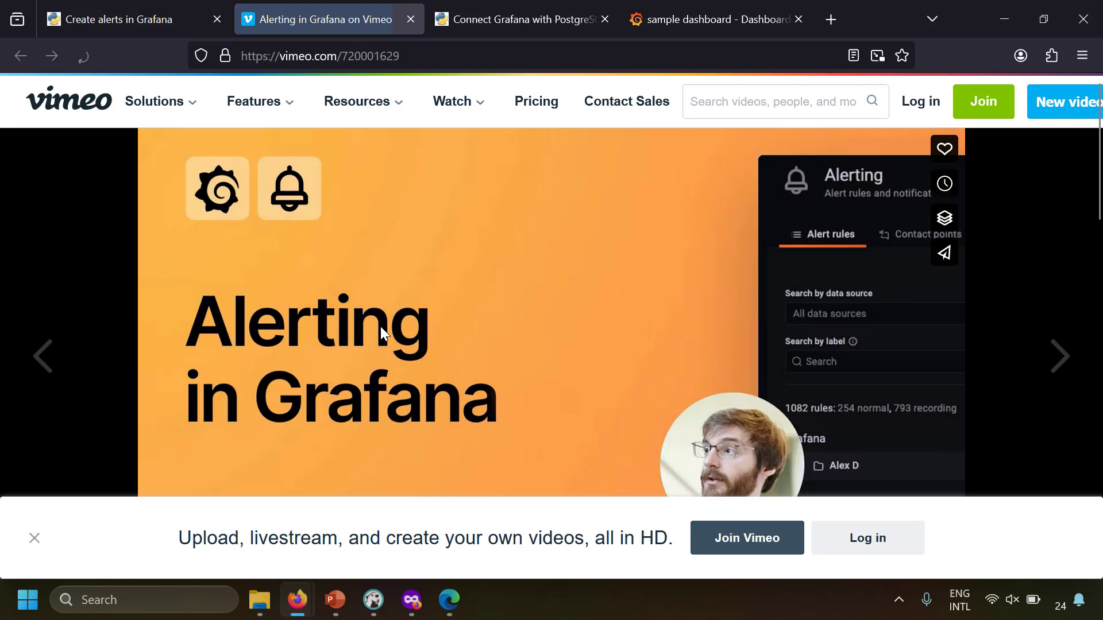
{"action": "middle_click", "coordinate": [306, 4]}
{"action": "scroll", "coordinate": [197, 352], "scroll_direction": "up", "scroll_amount": 10}
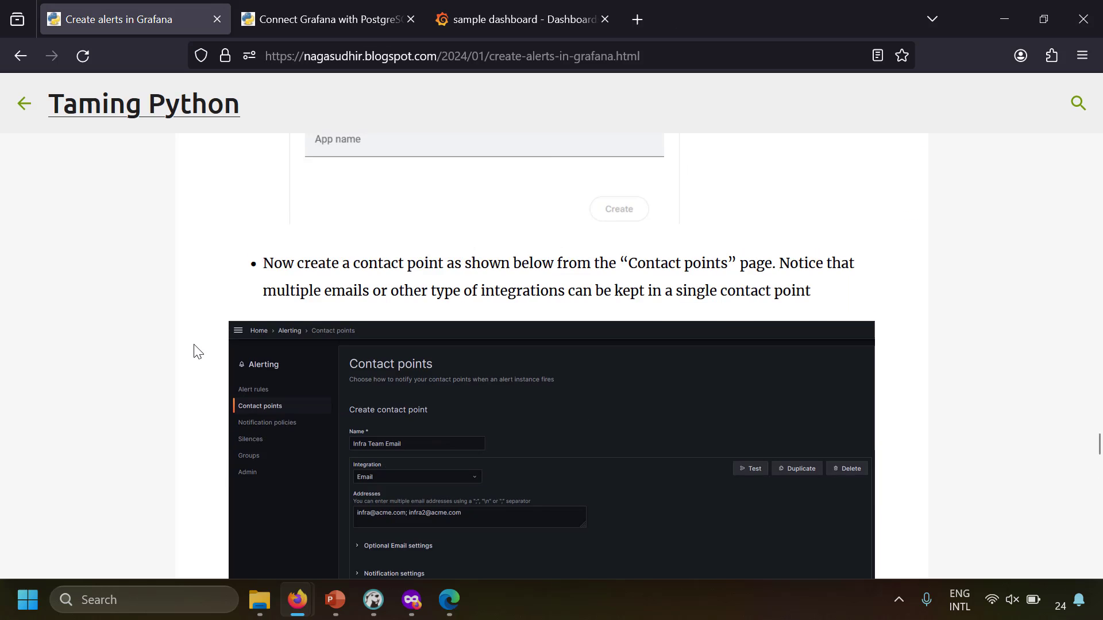
{"action": "scroll", "coordinate": [197, 351], "scroll_direction": "up", "scroll_amount": 15}
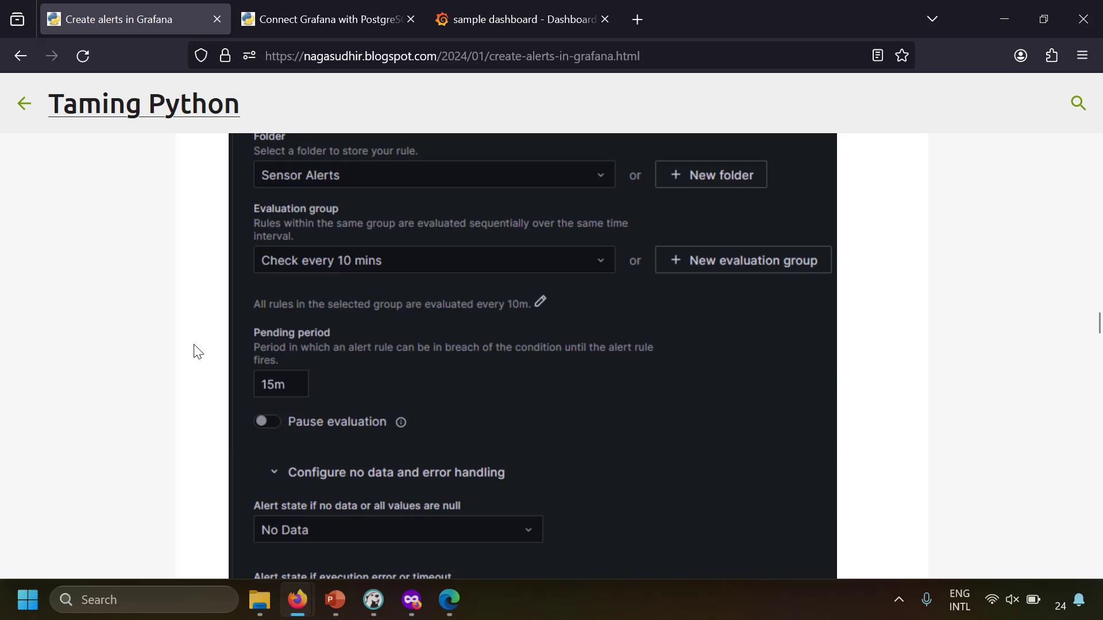
{"action": "scroll", "coordinate": [197, 351], "scroll_direction": "up", "scroll_amount": 10}
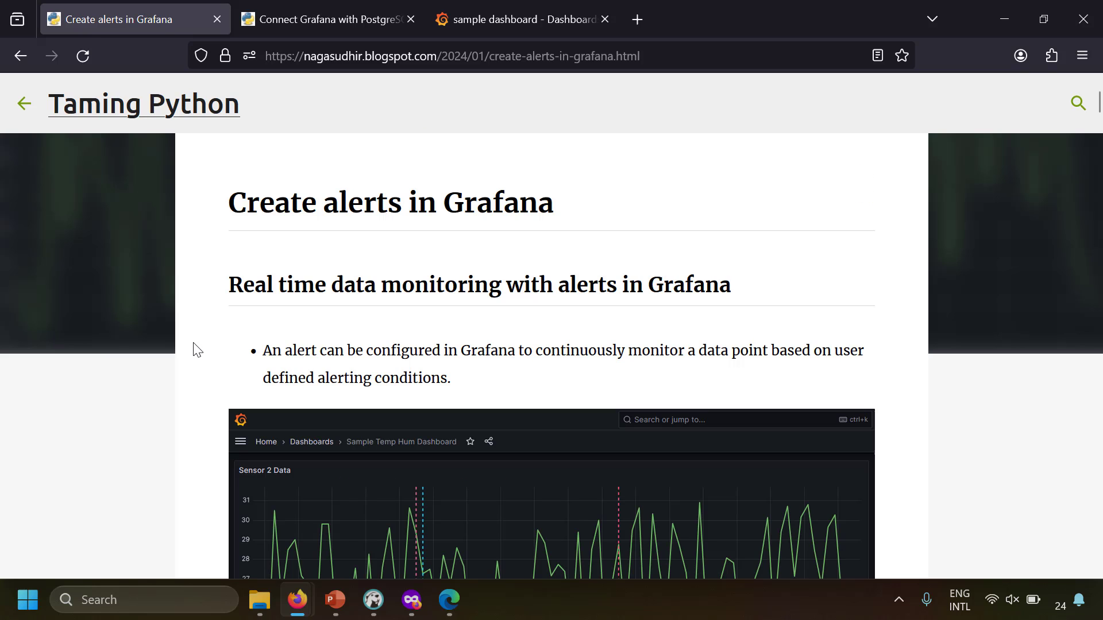